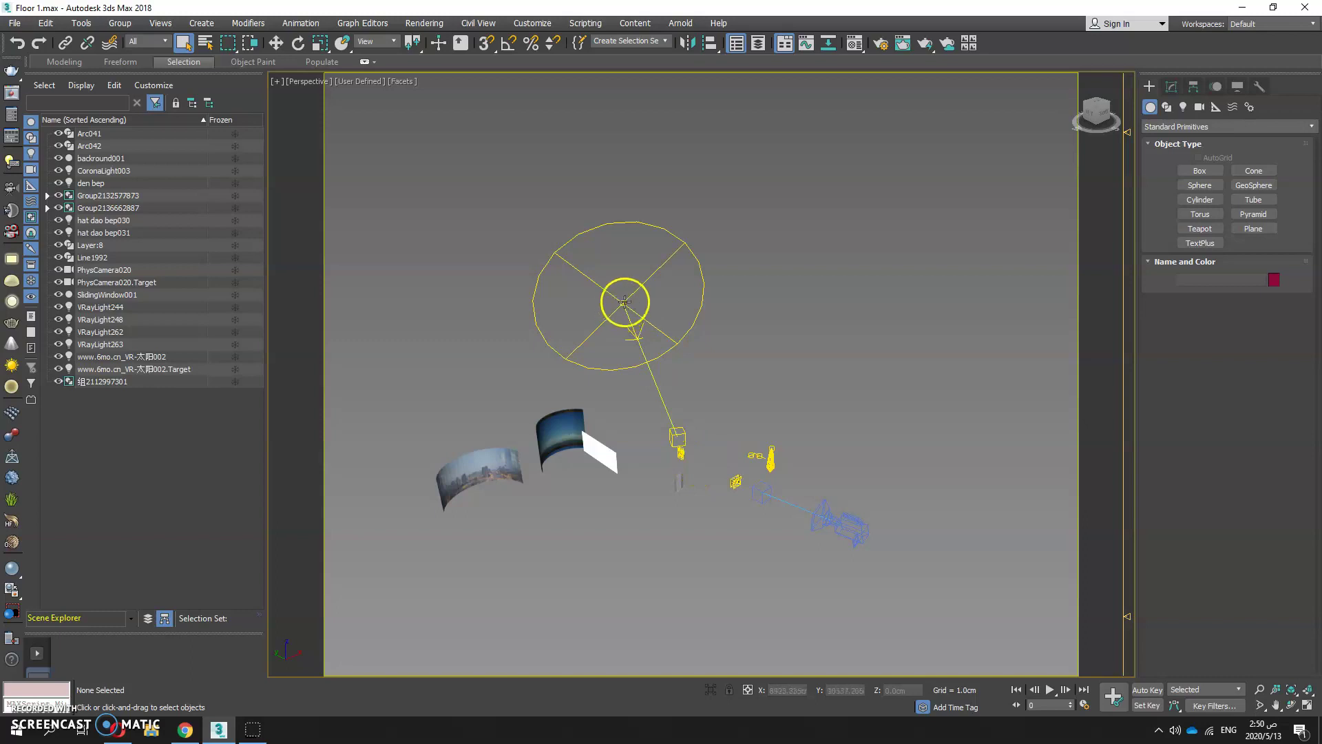
Step: Inspect the sun light and the curved backdrop panels, including Arc041 and backround001
click(624, 302)
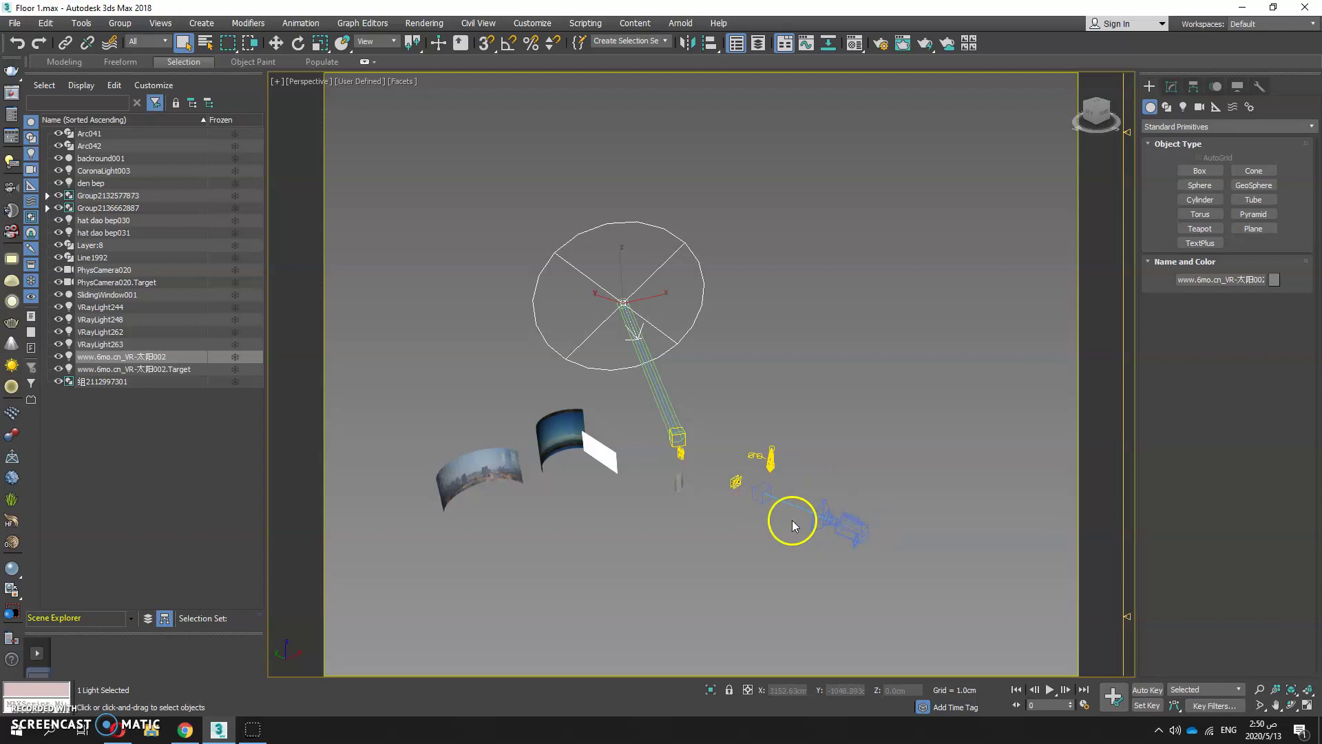
click(556, 440)
click(484, 471)
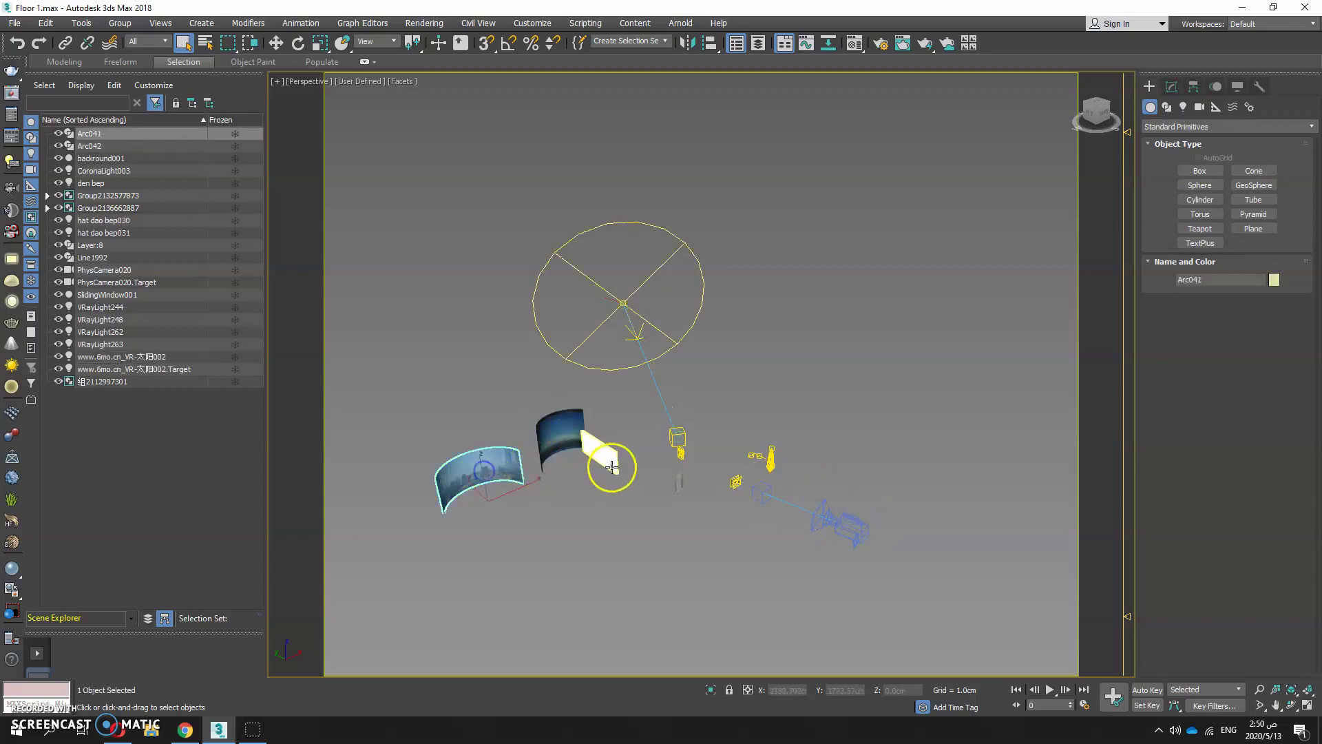
click(611, 468)
Step: Select the curtain group, frame it with Z, and orbit around it
click(681, 483)
key(z)
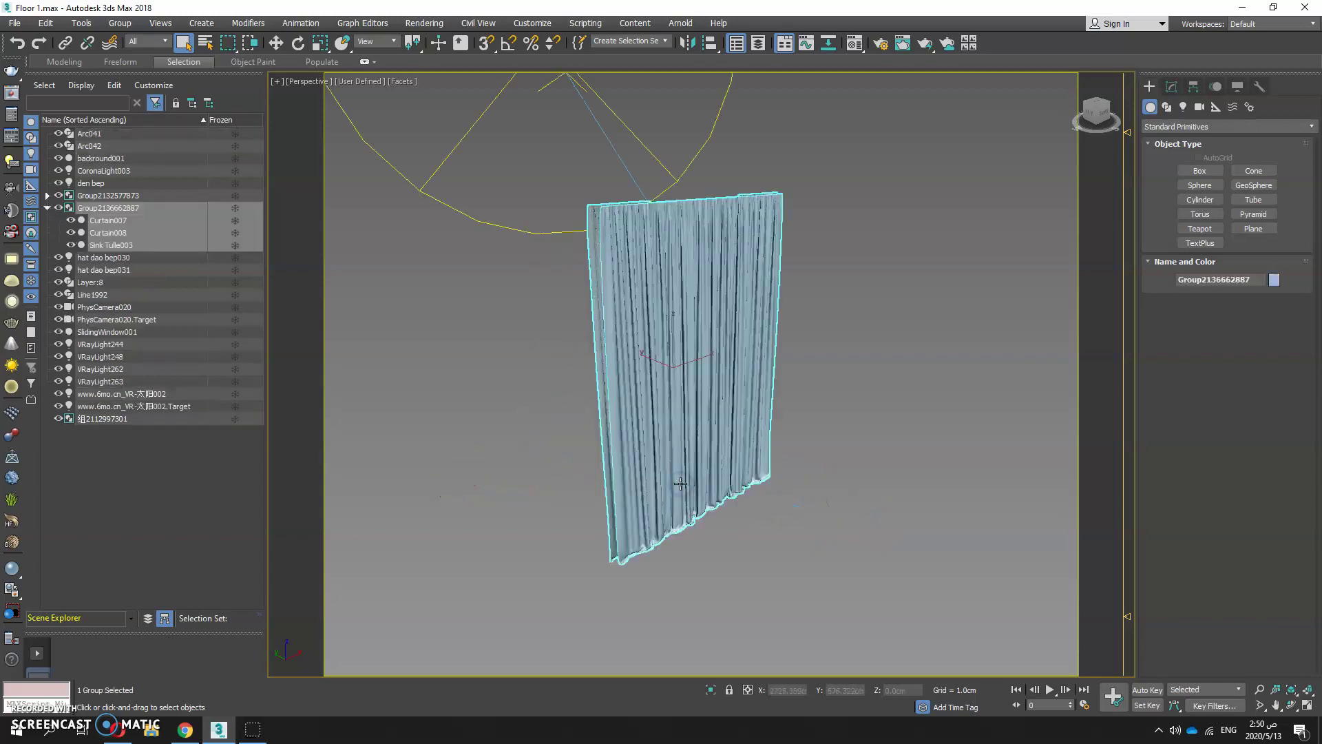
alt+middle_drag(763, 470, 845, 503)
scroll(844, 504, down, 3)
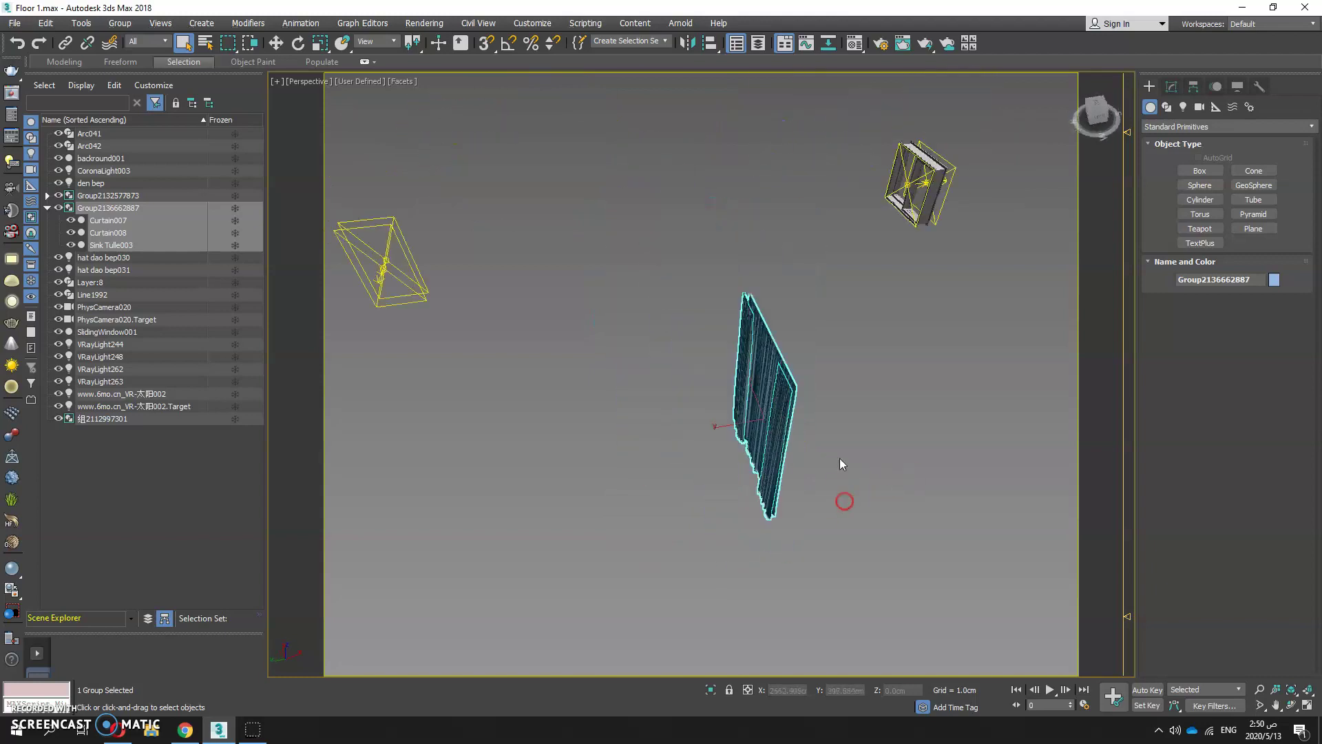
Step: Select SlidingWindow001 and orbit and pan around it, then clear the selection
click(917, 191)
alt+middle_drag(945, 307, 760, 361)
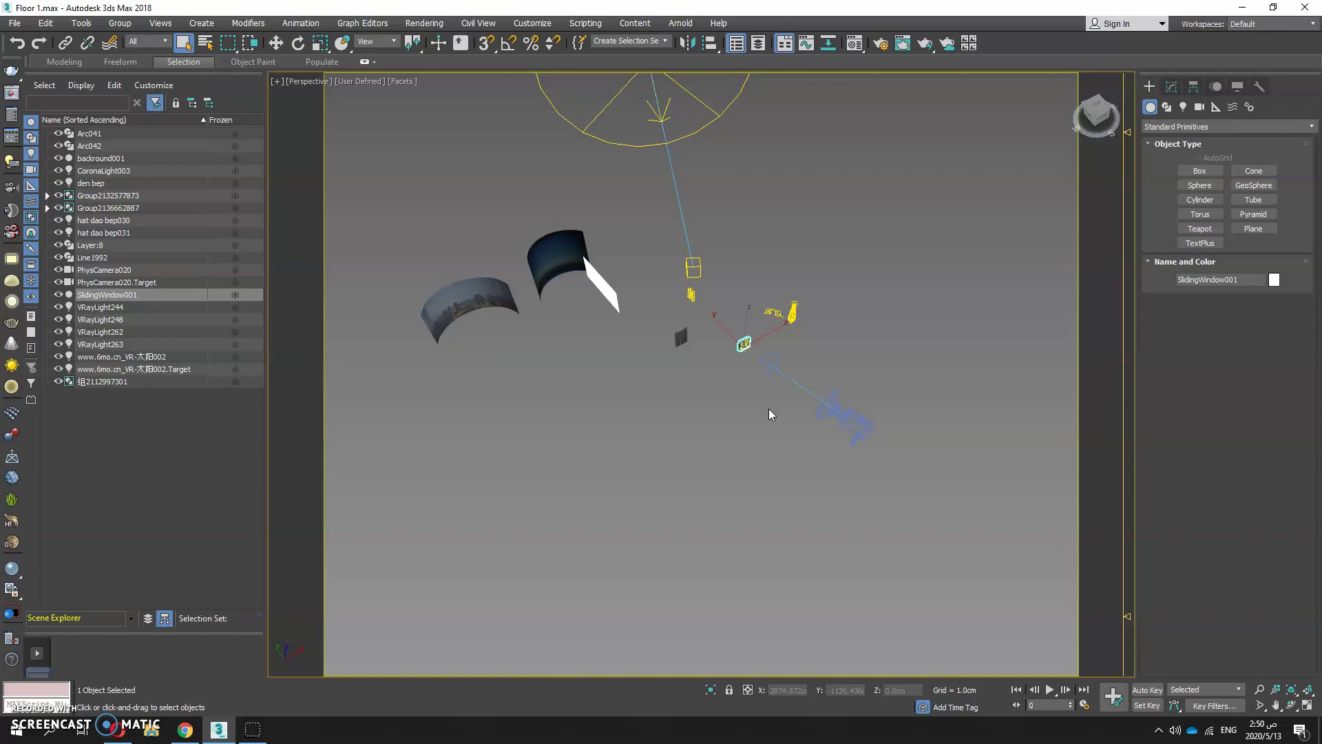
middle_drag(708, 429, 792, 423)
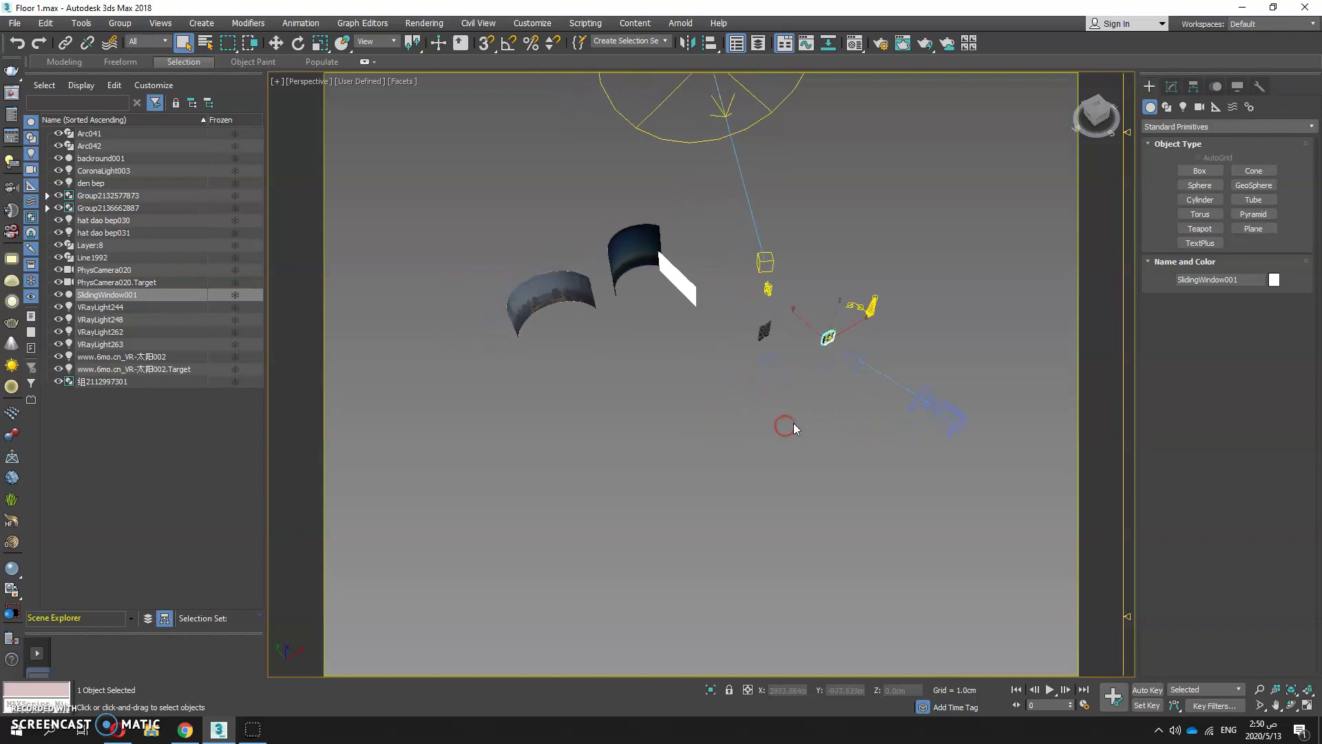
click(950, 263)
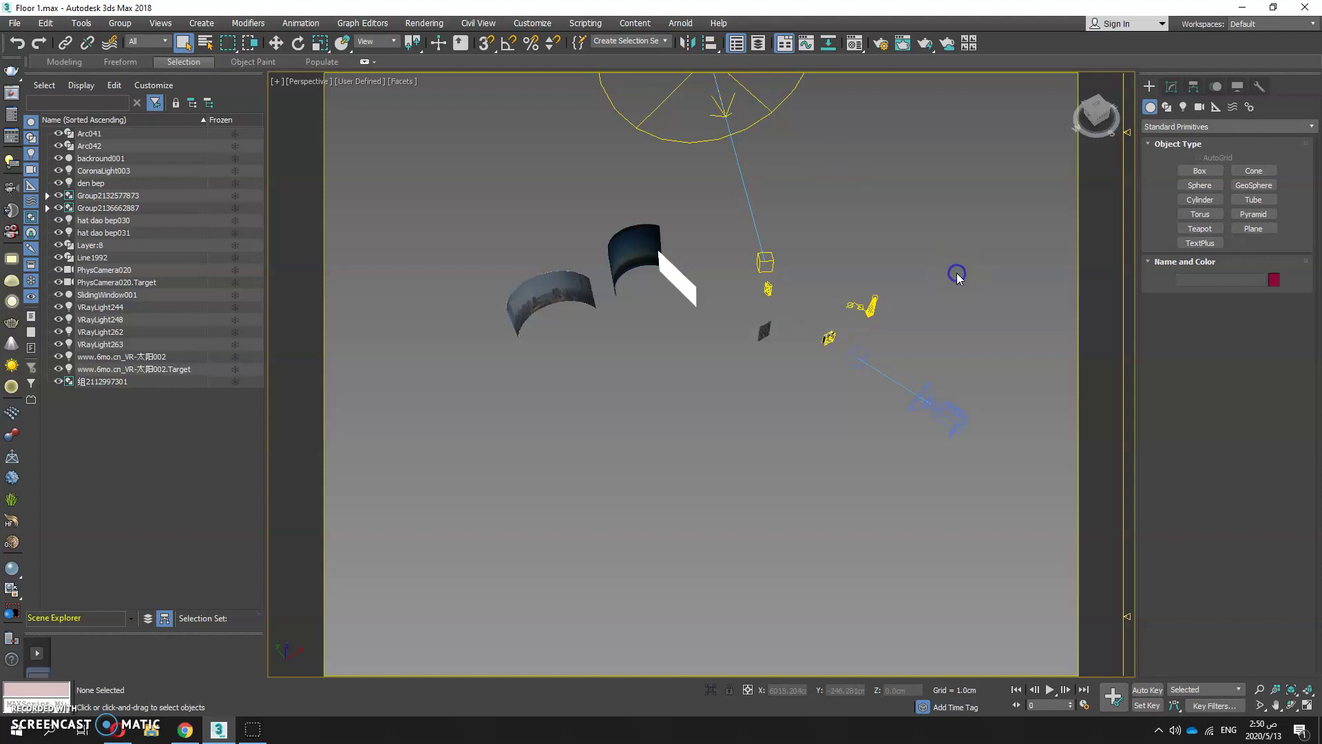
Step: Inspect the physical camera and VRayLight248 from several angles, then deselect
click(879, 374)
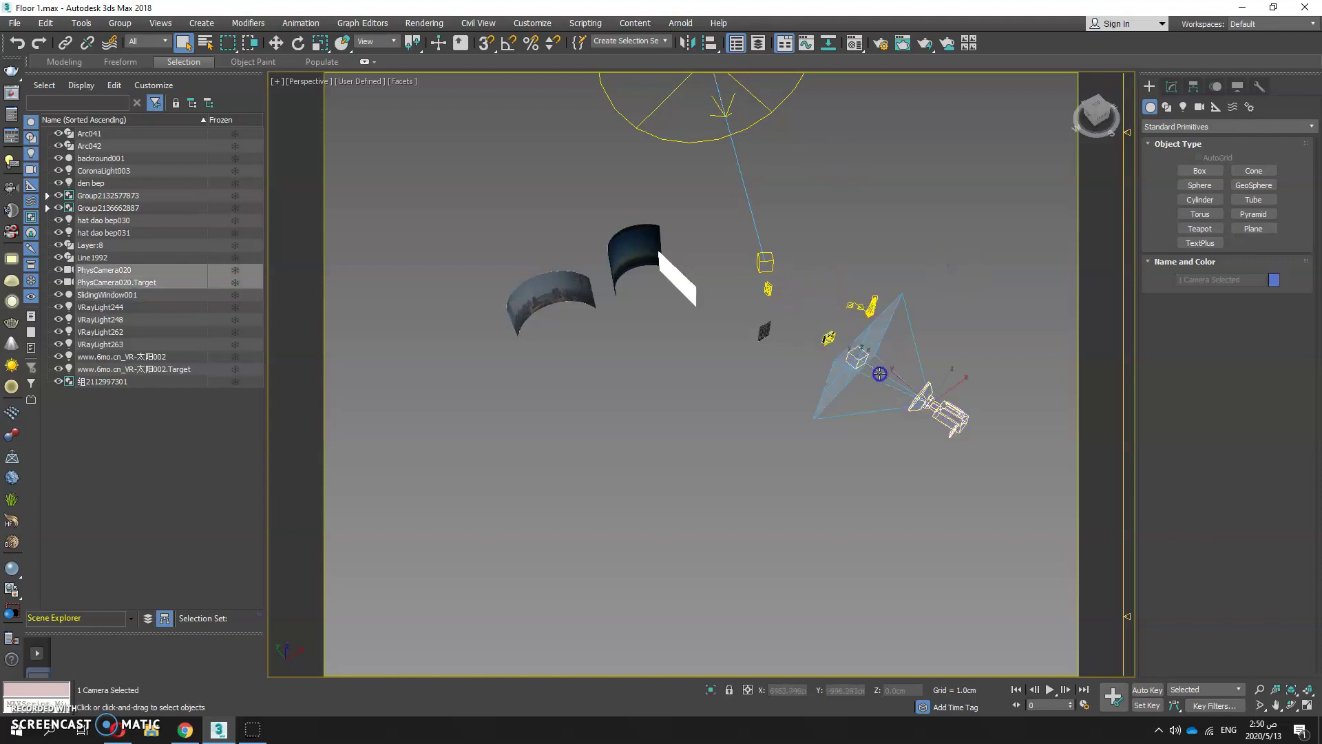
click(780, 296)
scroll(757, 317, up, 5)
scroll(754, 323, down, 6)
middle_drag(799, 322, 662, 280)
scroll(661, 280, down, 4)
alt+middle_drag(661, 280, 749, 356)
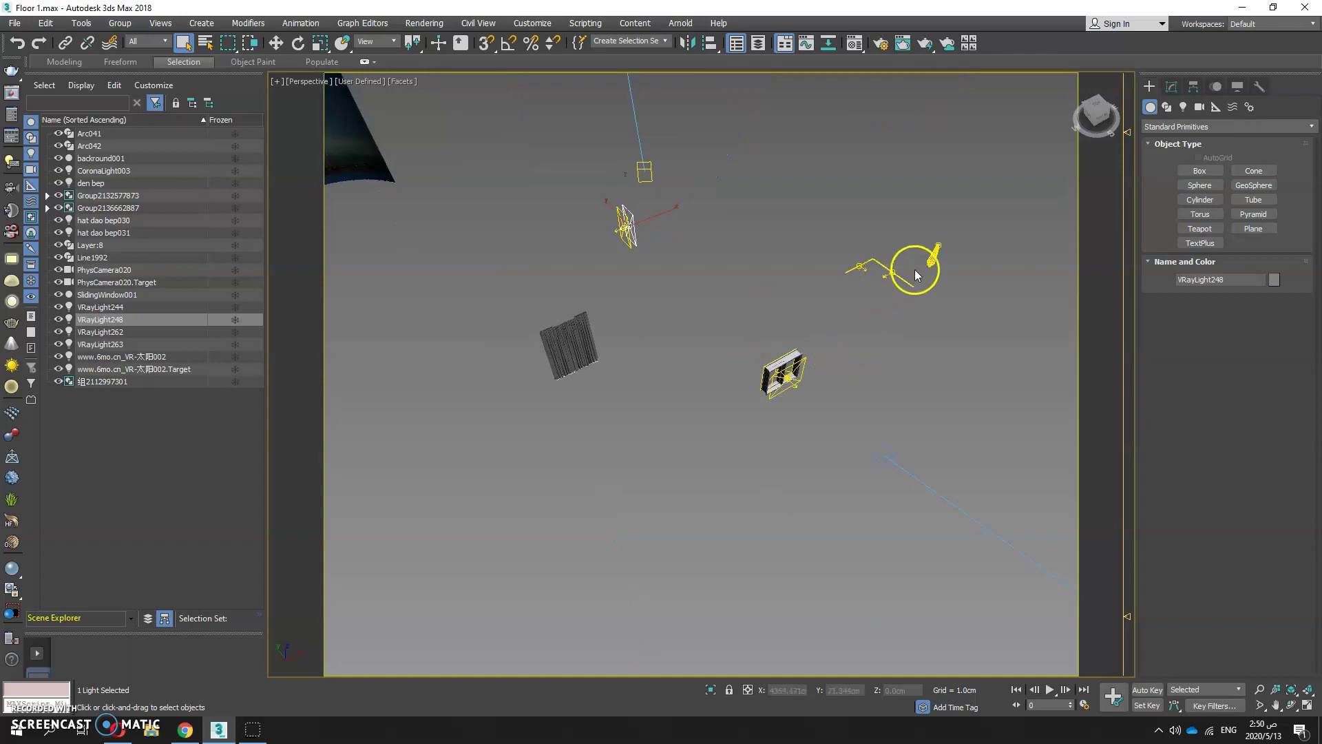
click(941, 257)
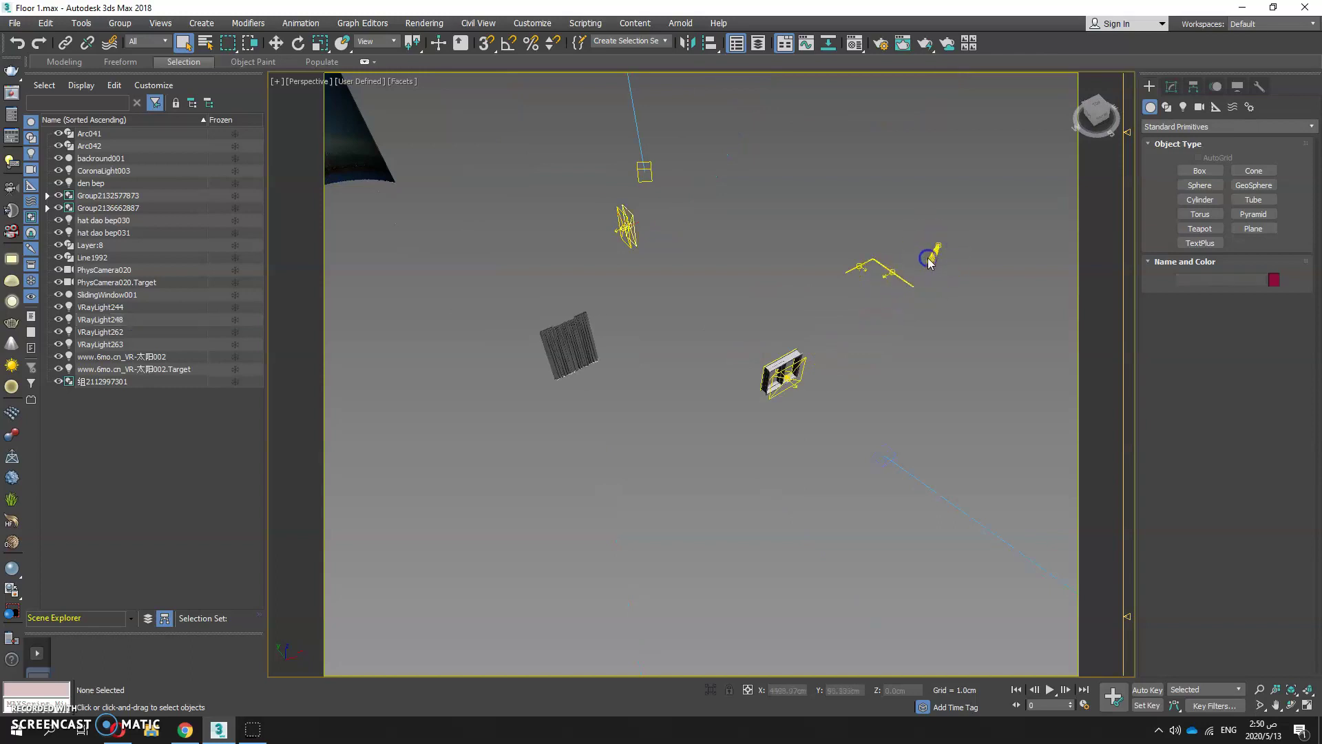
Step: Isolate the den bep light with Alt+Q and view it from a low side angle
key(alt+q)
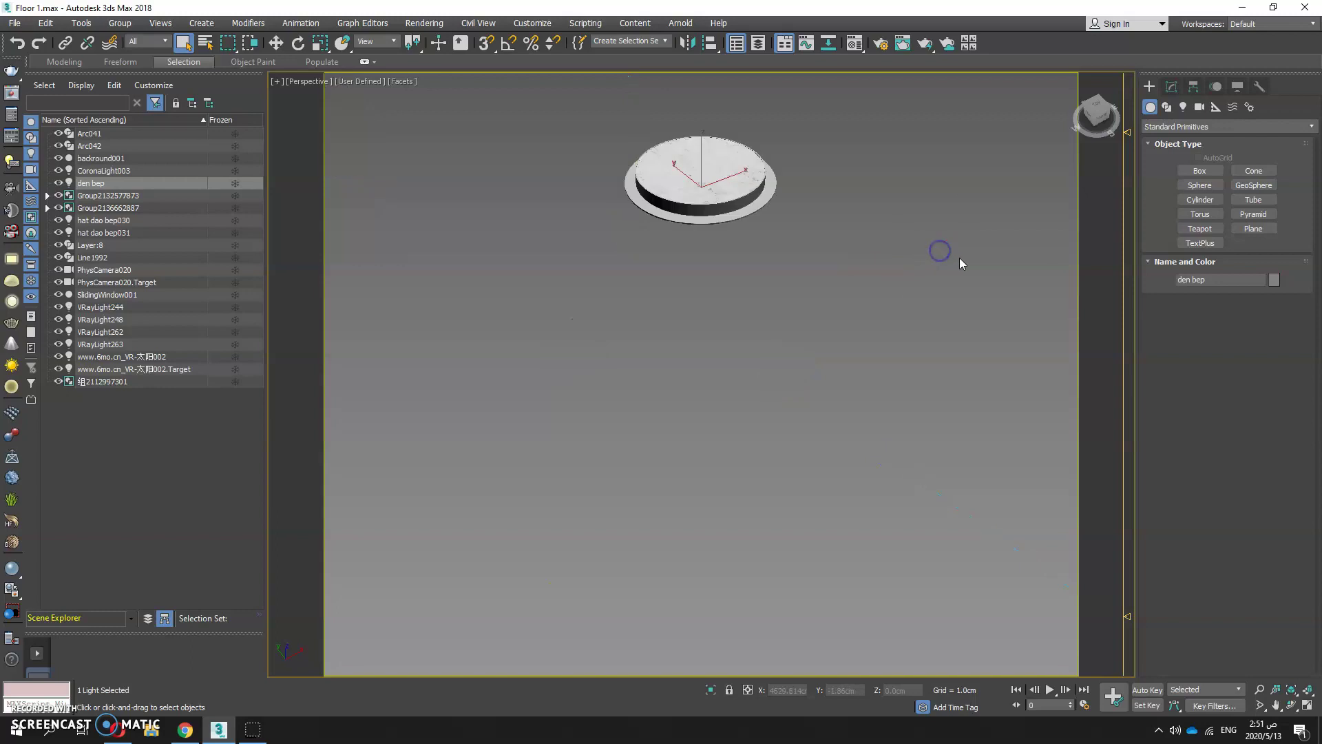
mouse_move(782, 275)
alt+middle_down()
mouse_move(764, 298)
mouse_move(759, 267)
alt+middle_up()
scroll(758, 267, down, 2)
click(758, 267)
scroll(769, 279, down, 5)
scroll(768, 278, up, 3)
scroll(767, 278, up, 1)
scroll(767, 278, down, 1)
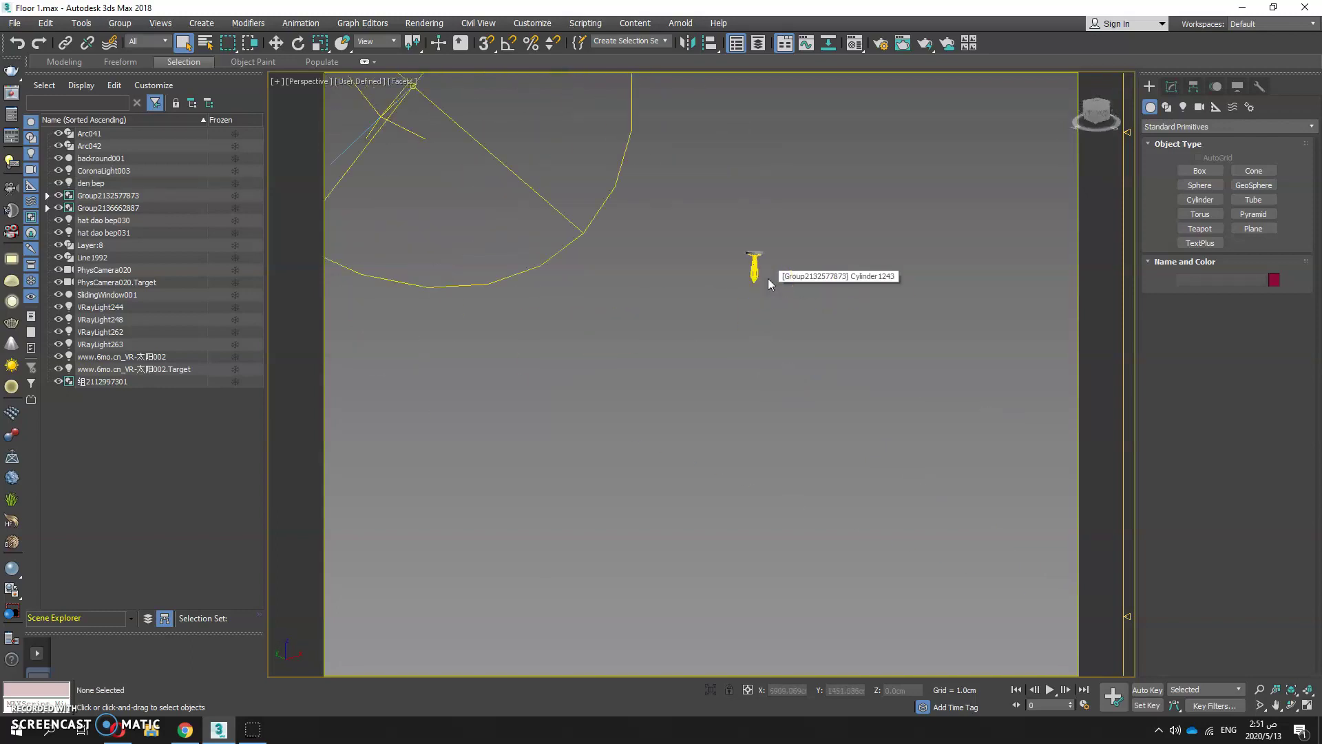
click(755, 256)
key(z)
alt+middle_drag(735, 372, 735, 438)
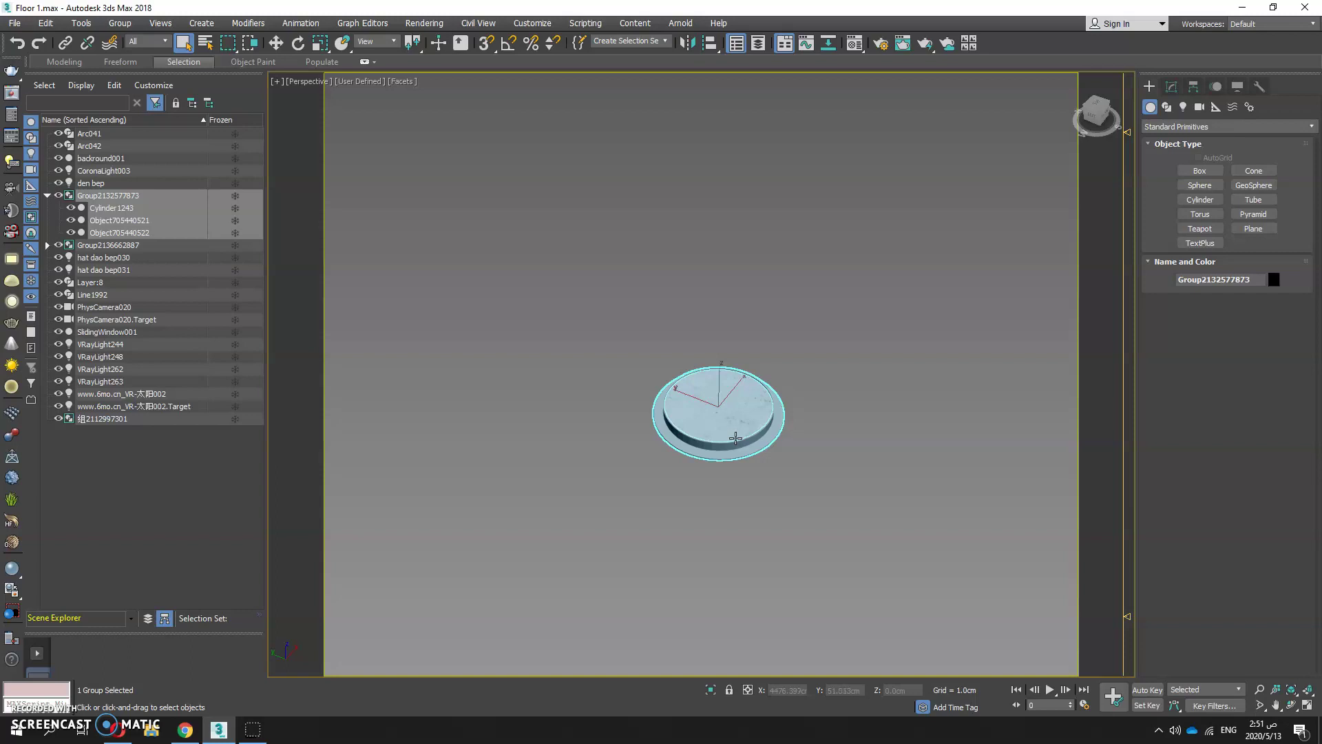
scroll(802, 466, down, 2)
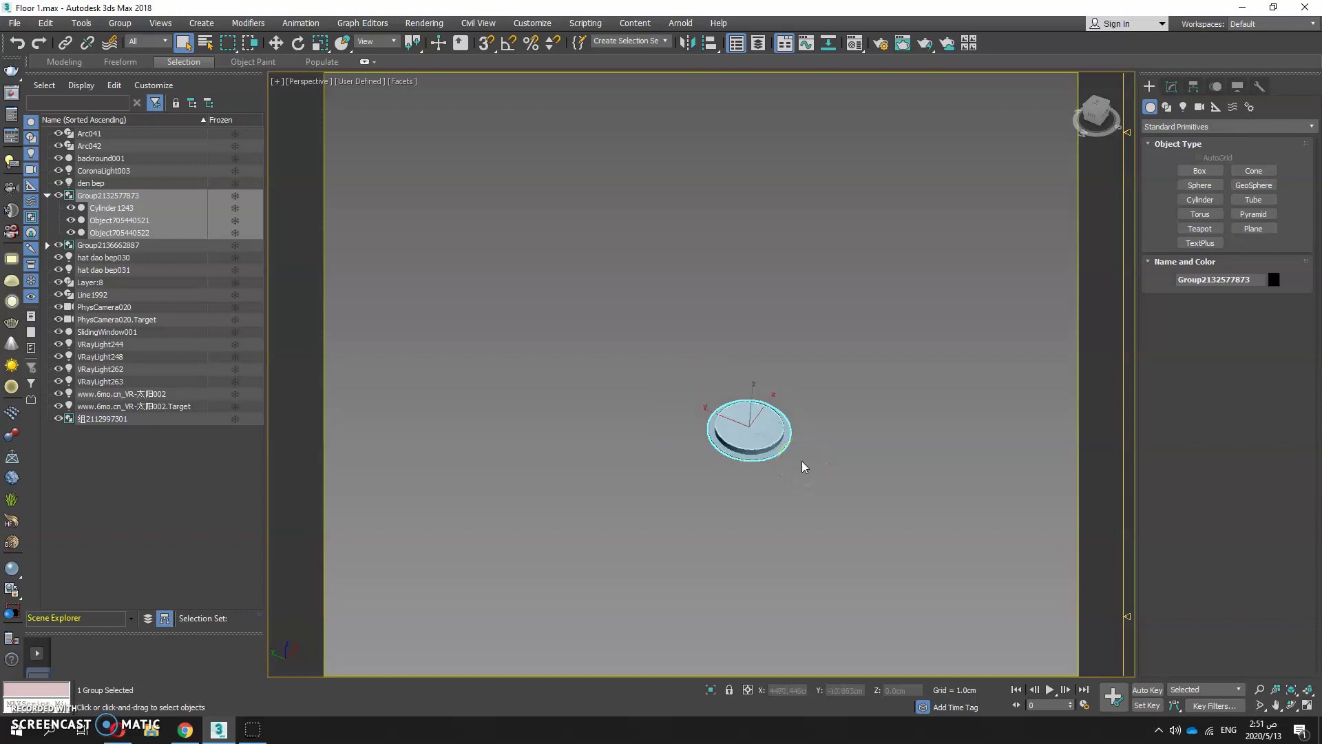
scroll(802, 466, down, 1)
click(1186, 107)
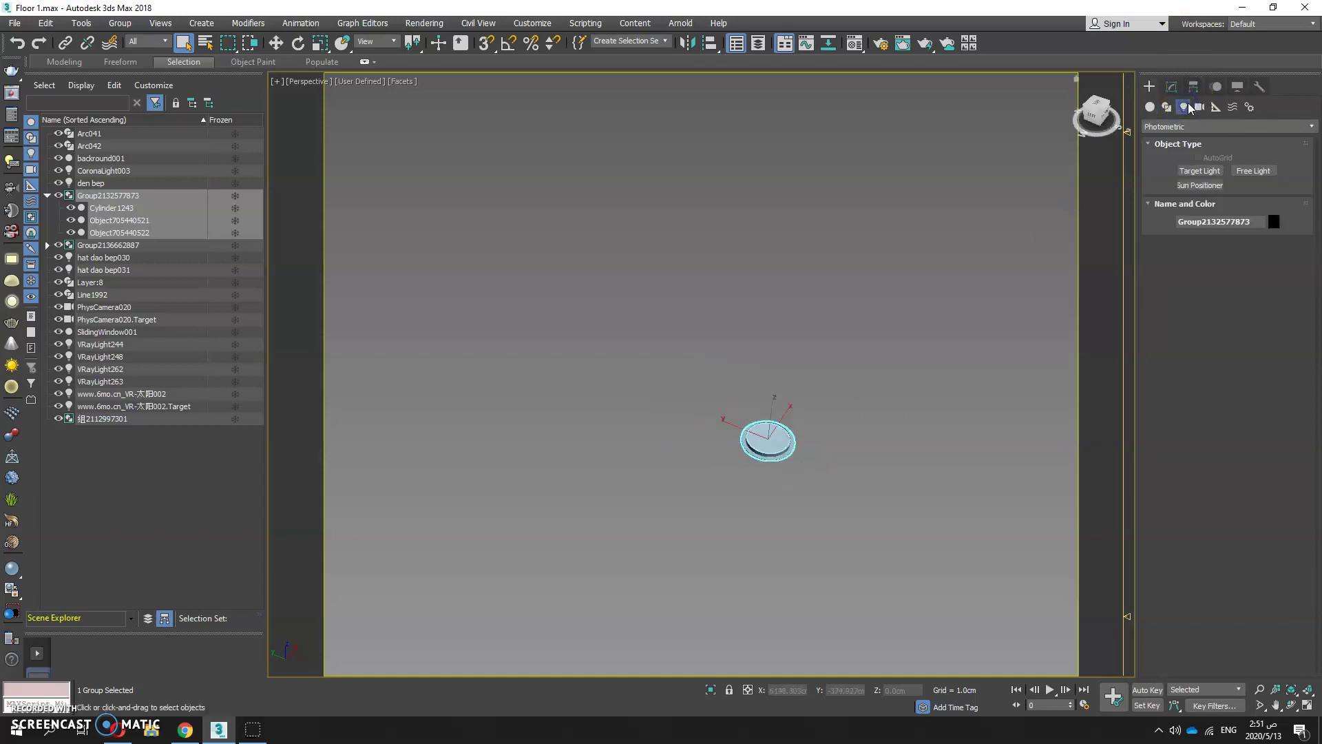
Step: Switch the light type list to VRay and place a targeted VRayIES light with its target
click(1190, 126)
click(1198, 165)
click(1252, 172)
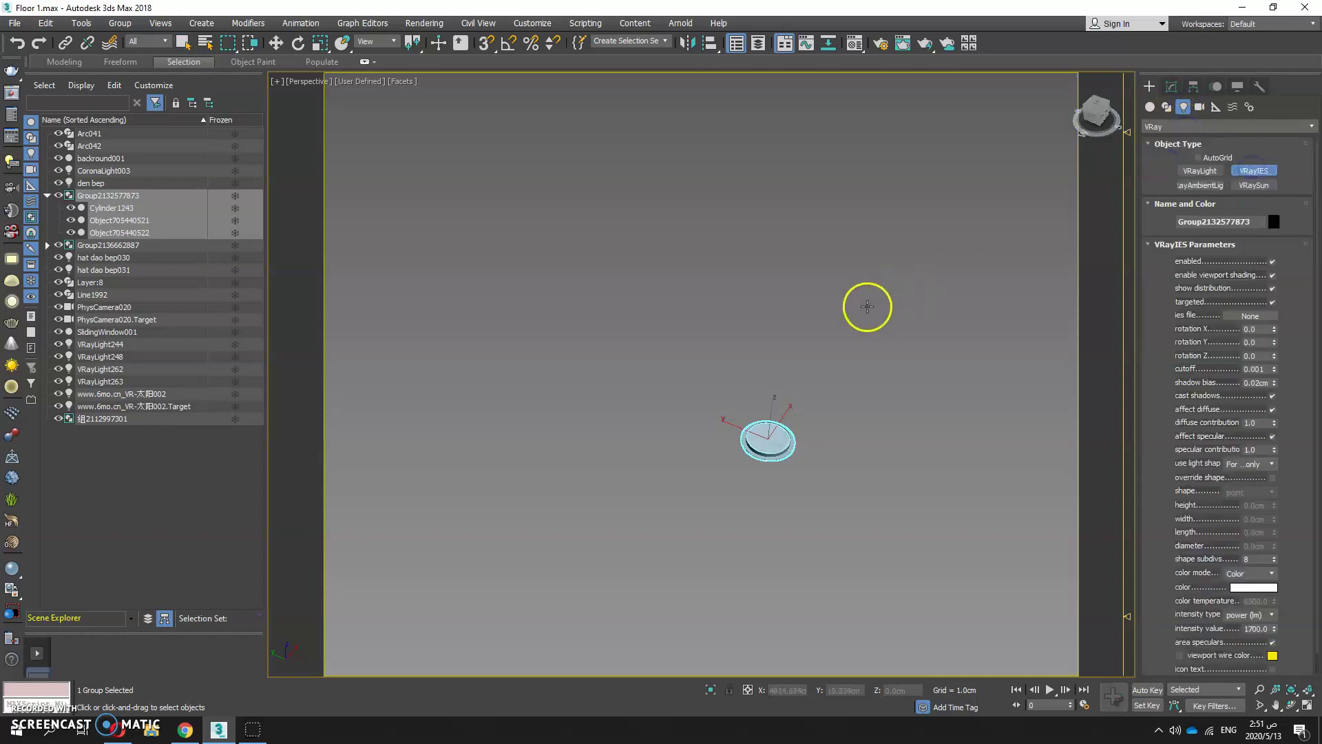
scroll(866, 304, down, 2)
drag(554, 411, 572, 316)
Step: Orbit and pan around VRayIES001 to check it, and review its parameters (1700 lm)
scroll(508, 333, up, 3)
middle_drag(660, 351, 542, 331)
scroll(542, 331, down, 1)
middle_drag(1089, 490, 842, 407)
scroll(843, 407, down, 4)
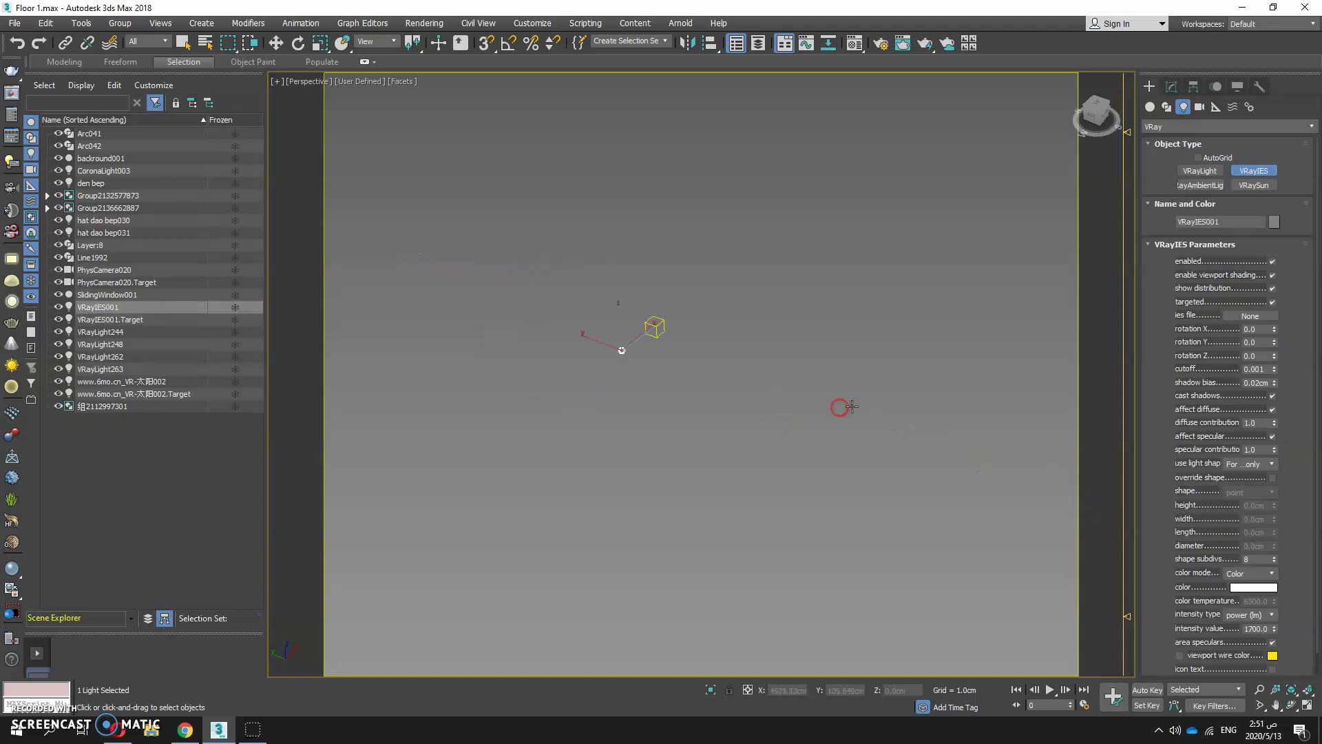
alt+middle_drag(1000, 441, 806, 348)
mouse_move(1290, 301)
mouse_down()
mouse_move(1299, 358)
mouse_move(1299, 236)
mouse_move(1304, 307)
mouse_up()
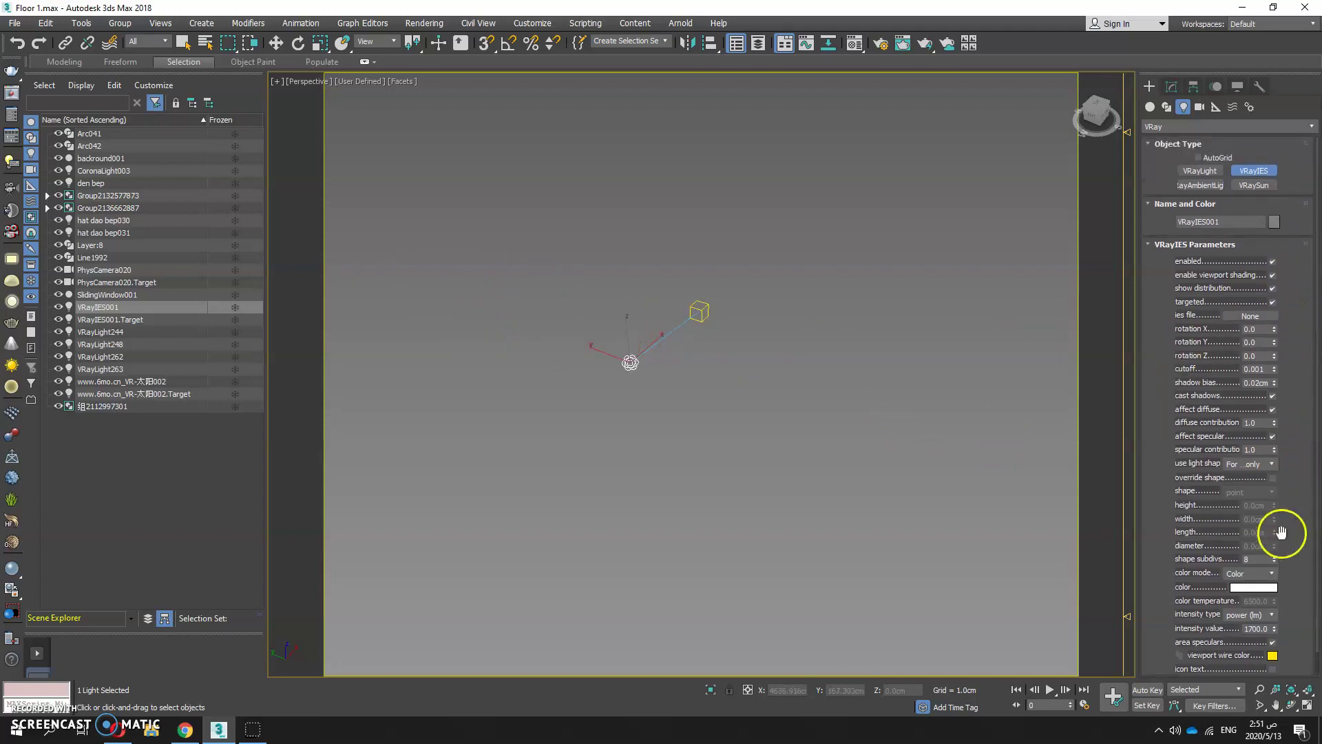
scroll(1270, 544, down, 1)
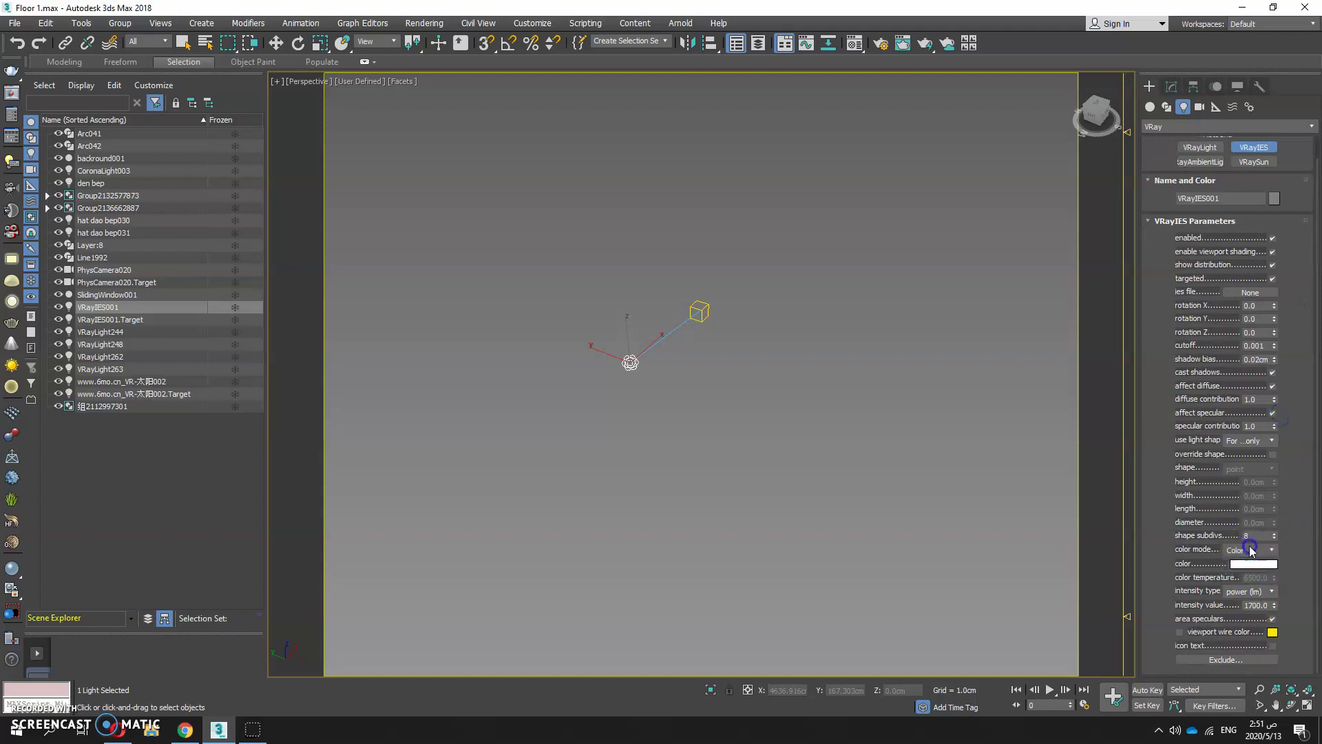
click(1299, 456)
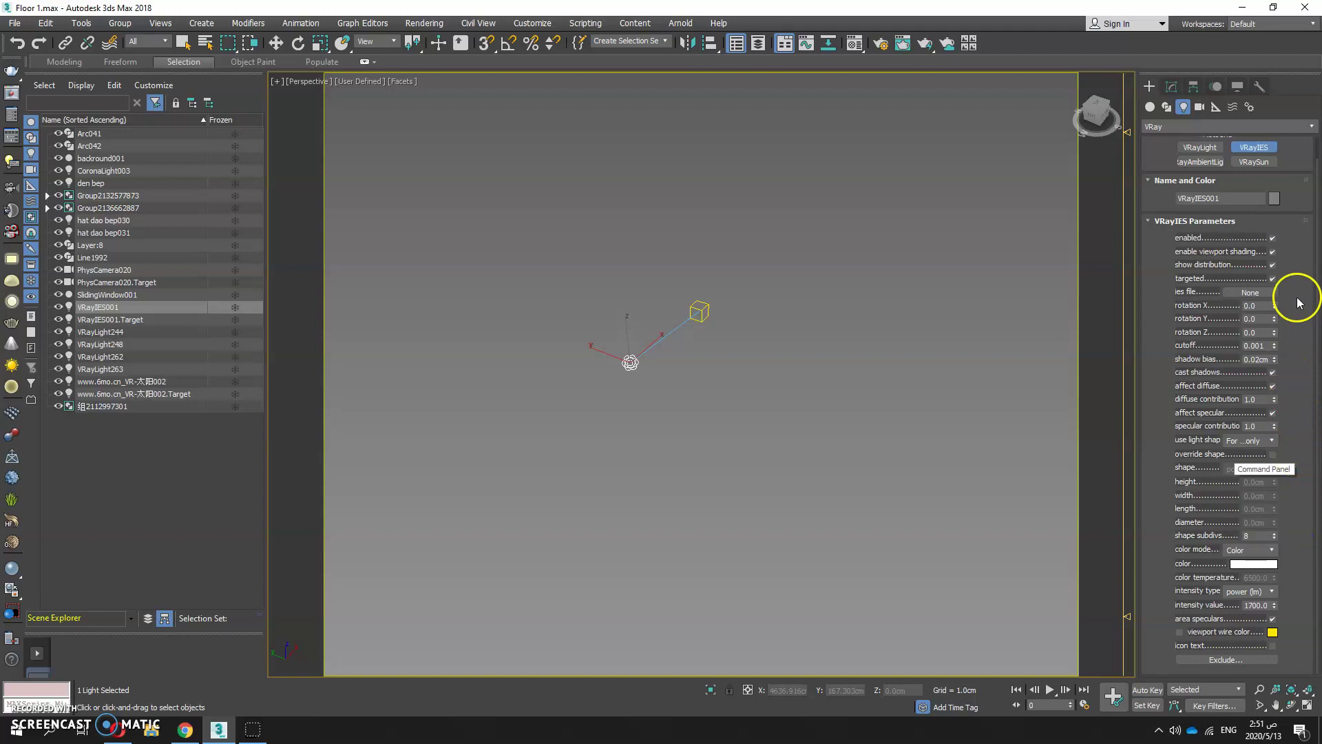
drag(1298, 299, 1294, 322)
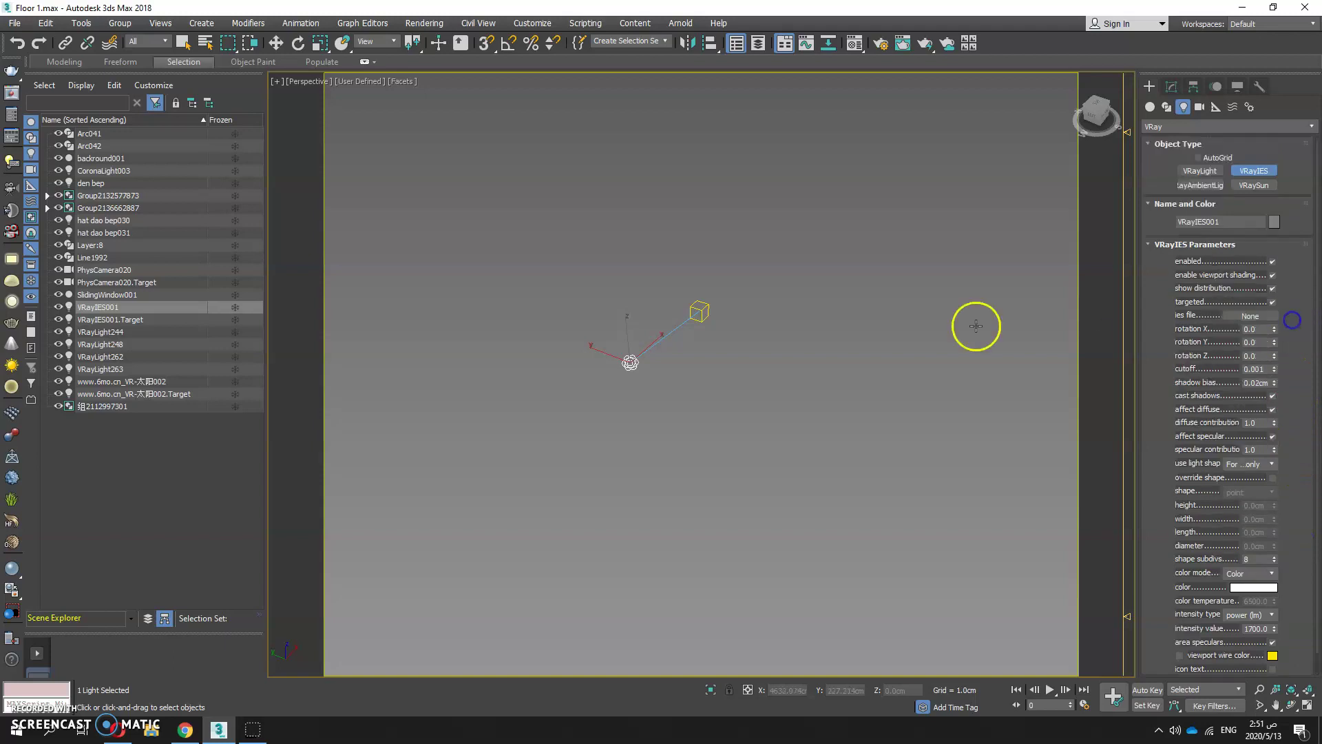
Step: Browse the IES file picker to E:\3Ds max\ies-lights\NICE_IES\ies
click(1248, 318)
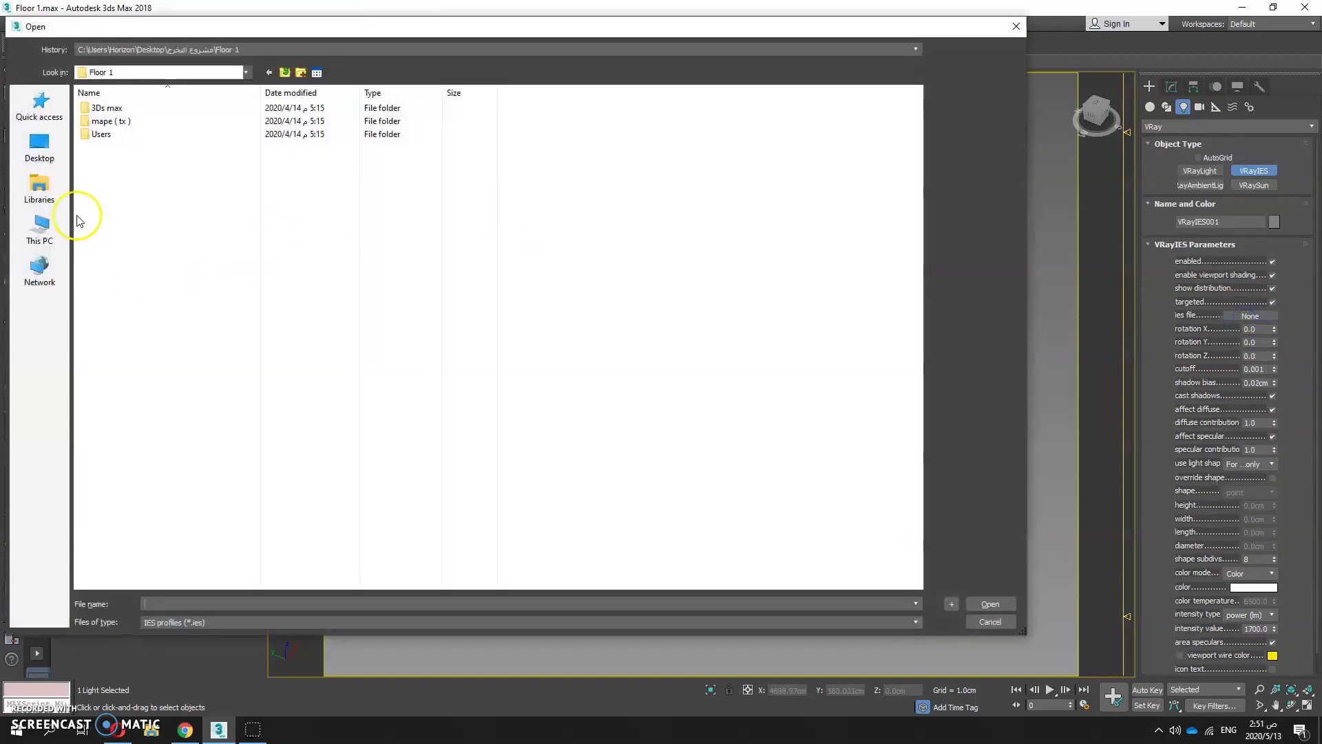
click(39, 145)
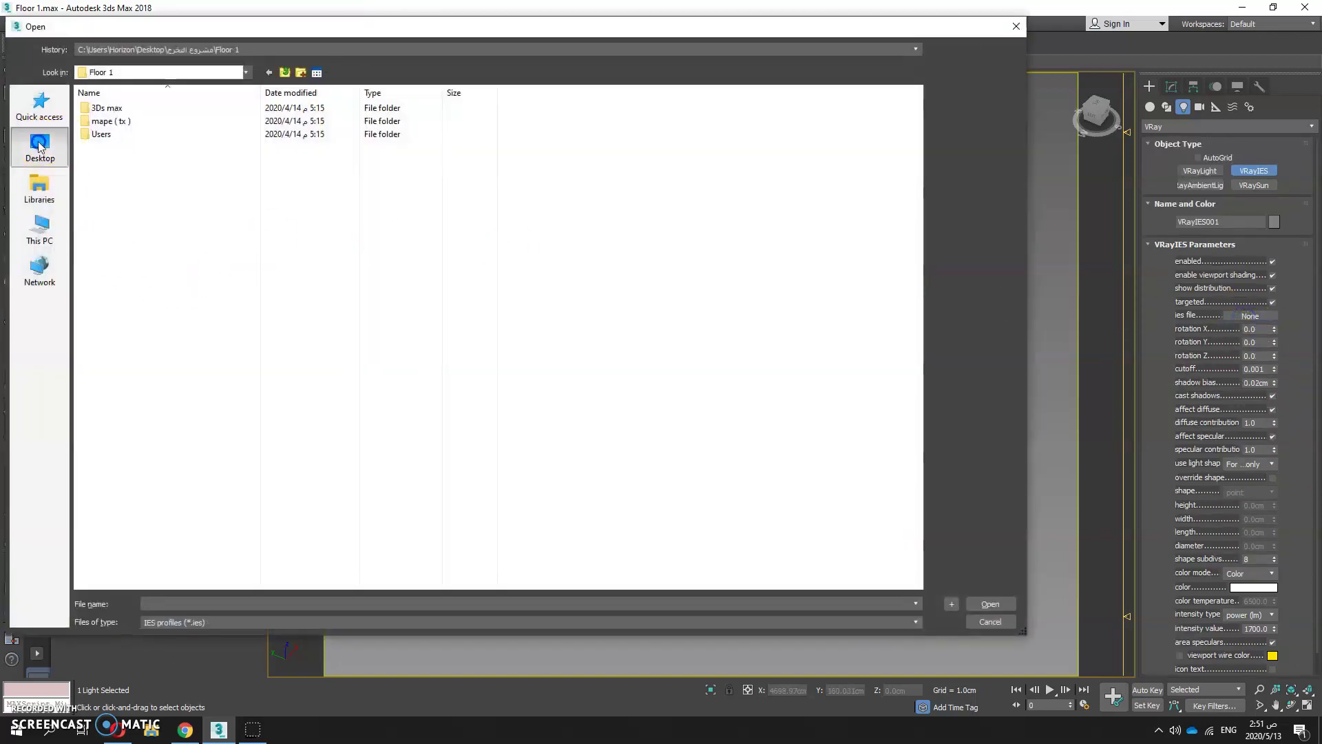
click(42, 231)
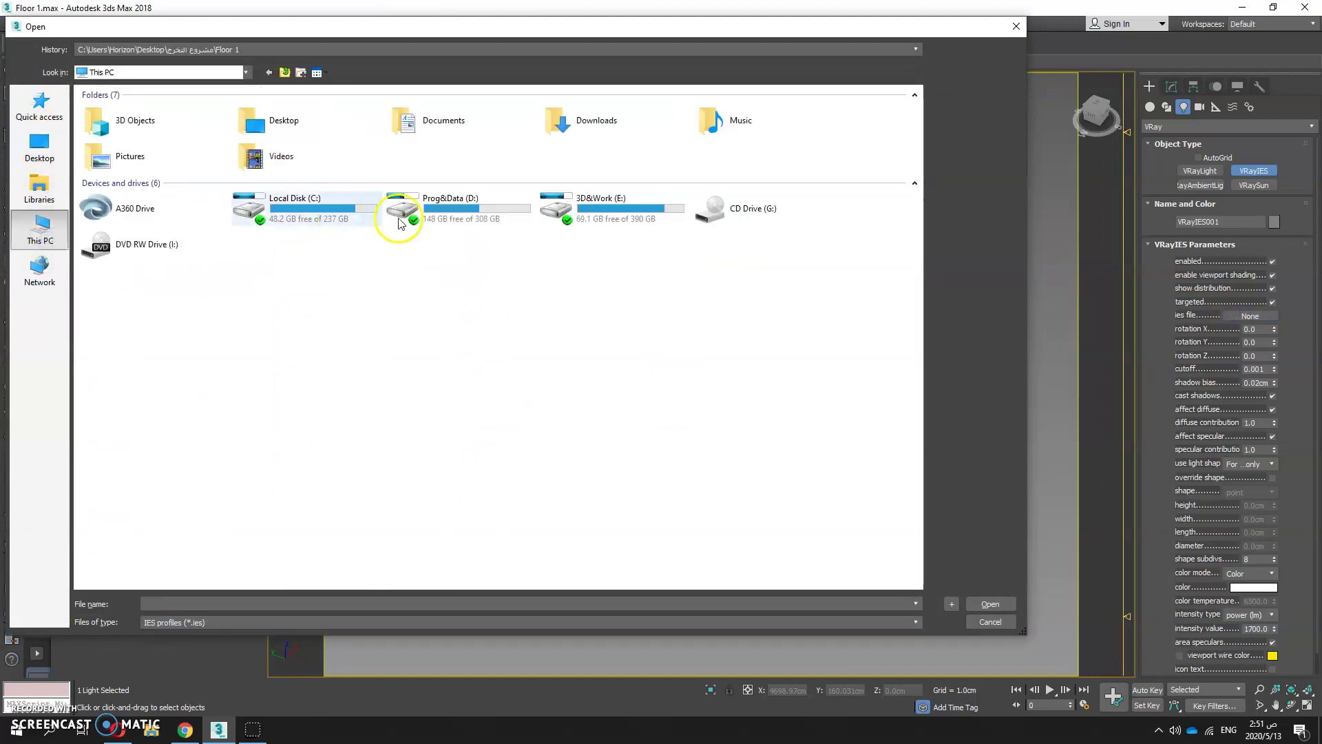
double_click(606, 214)
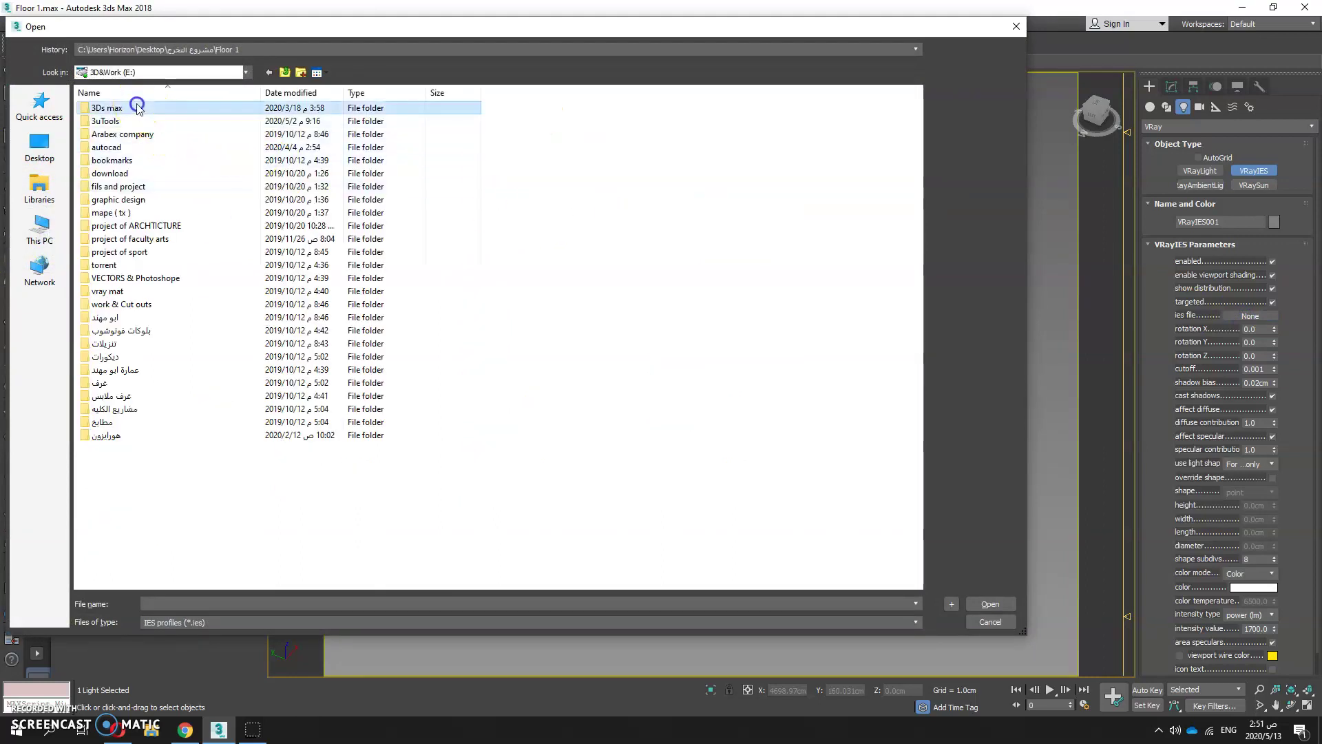
double_click(174, 108)
double_click(427, 156)
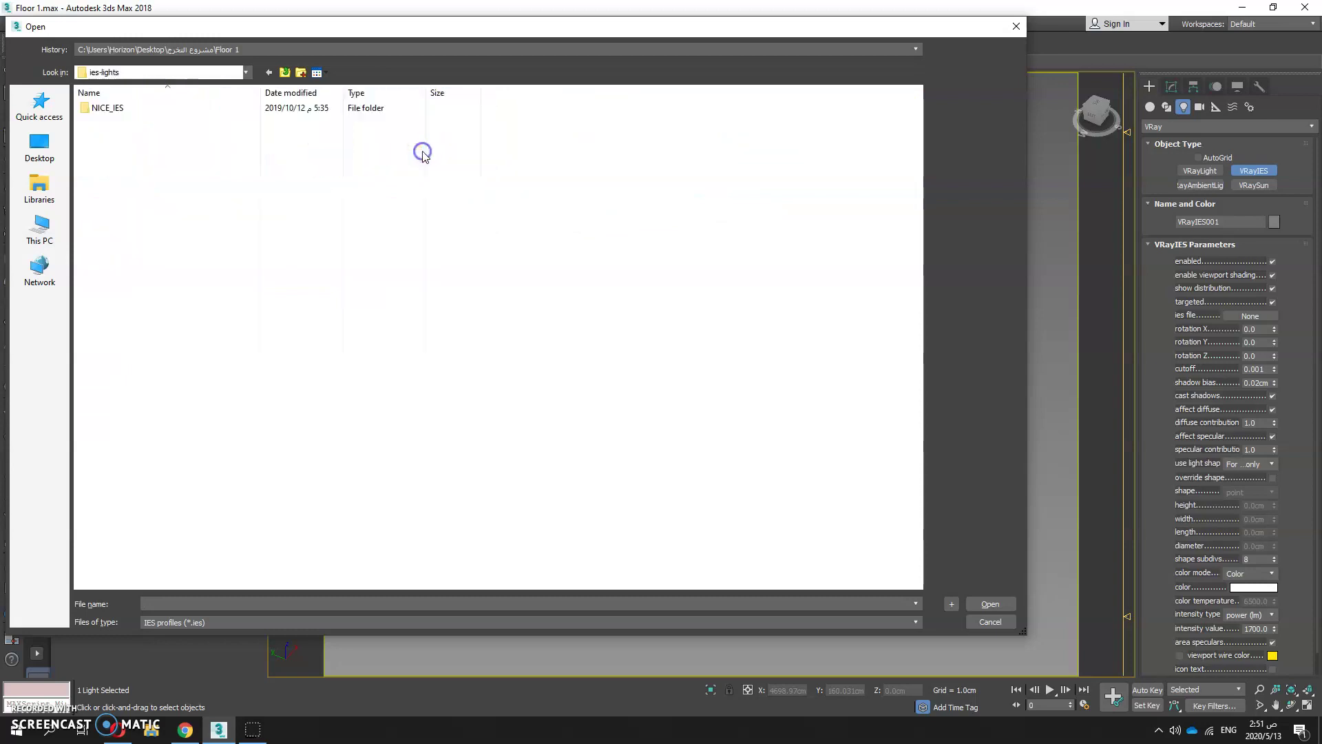
double_click(203, 111)
double_click(111, 161)
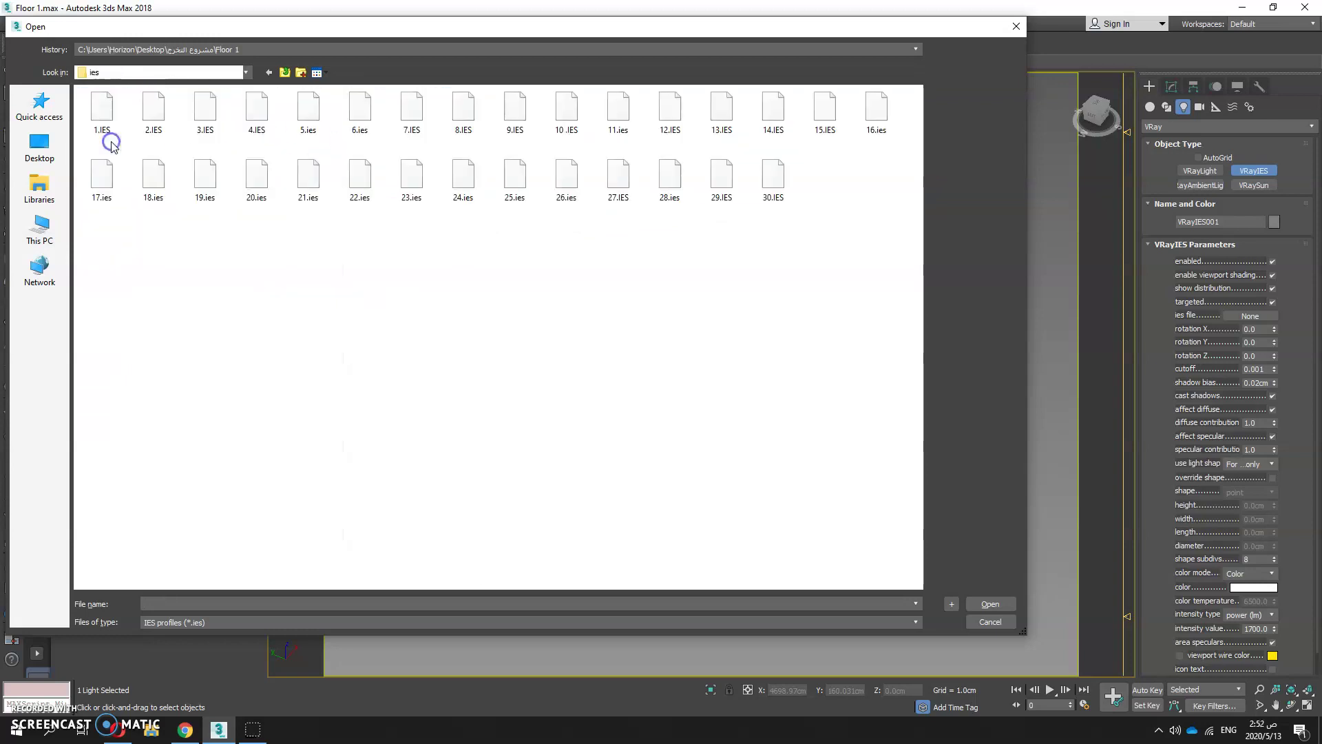
Step: In a separate File Explorer window, open iesguide.jpg from the NICE_IES folder
click(153, 733)
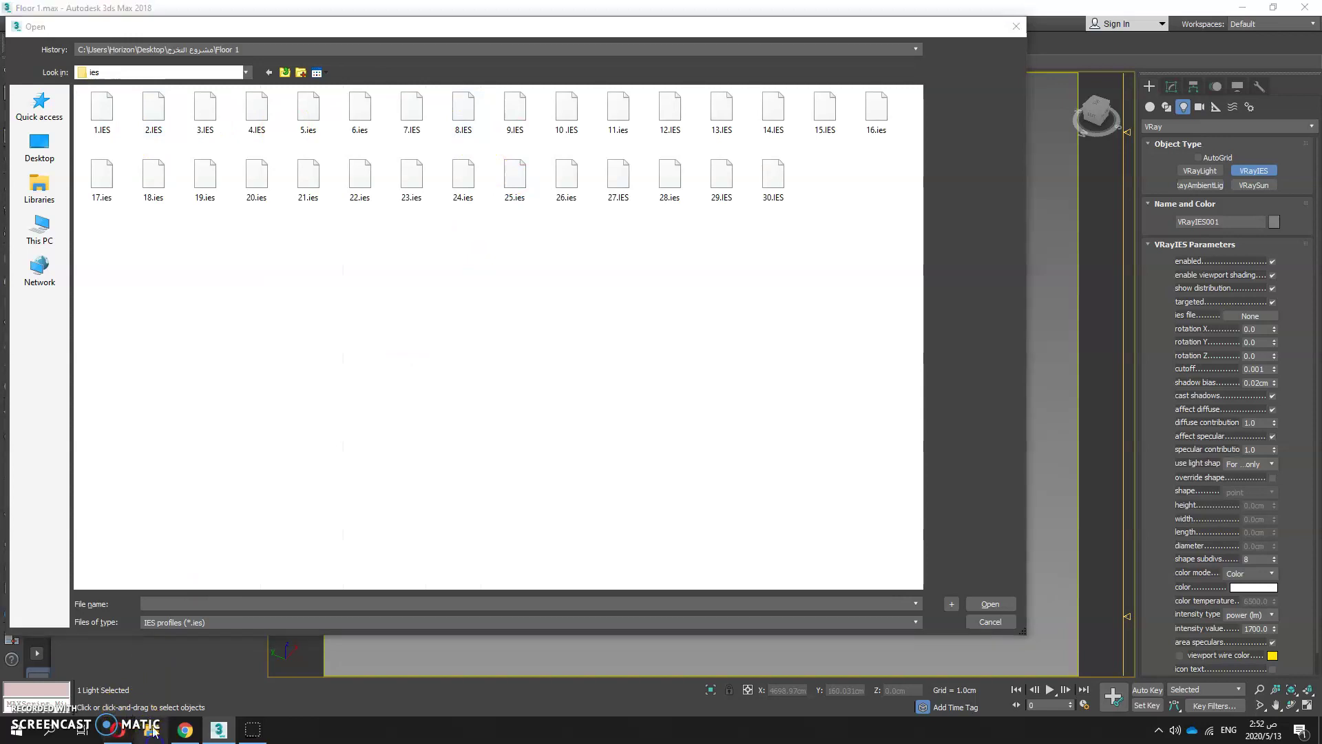
click(434, 478)
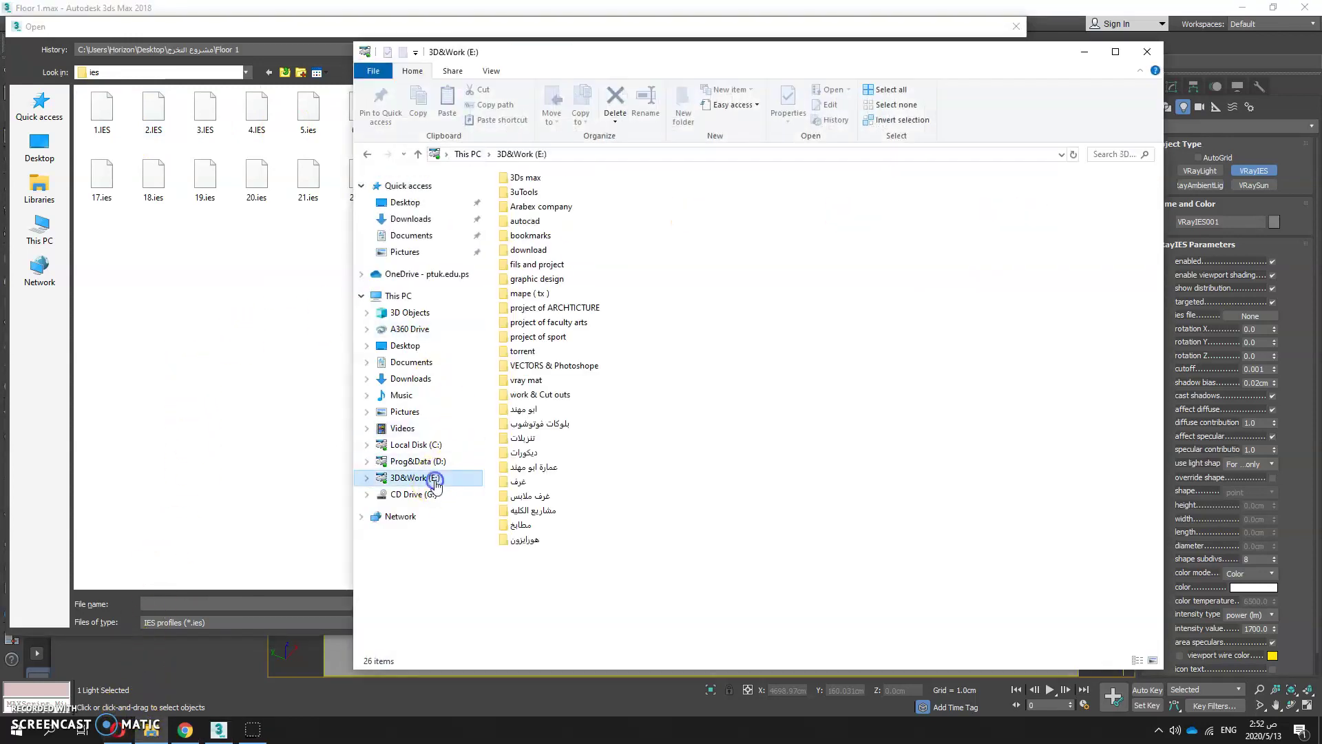
double_click(528, 179)
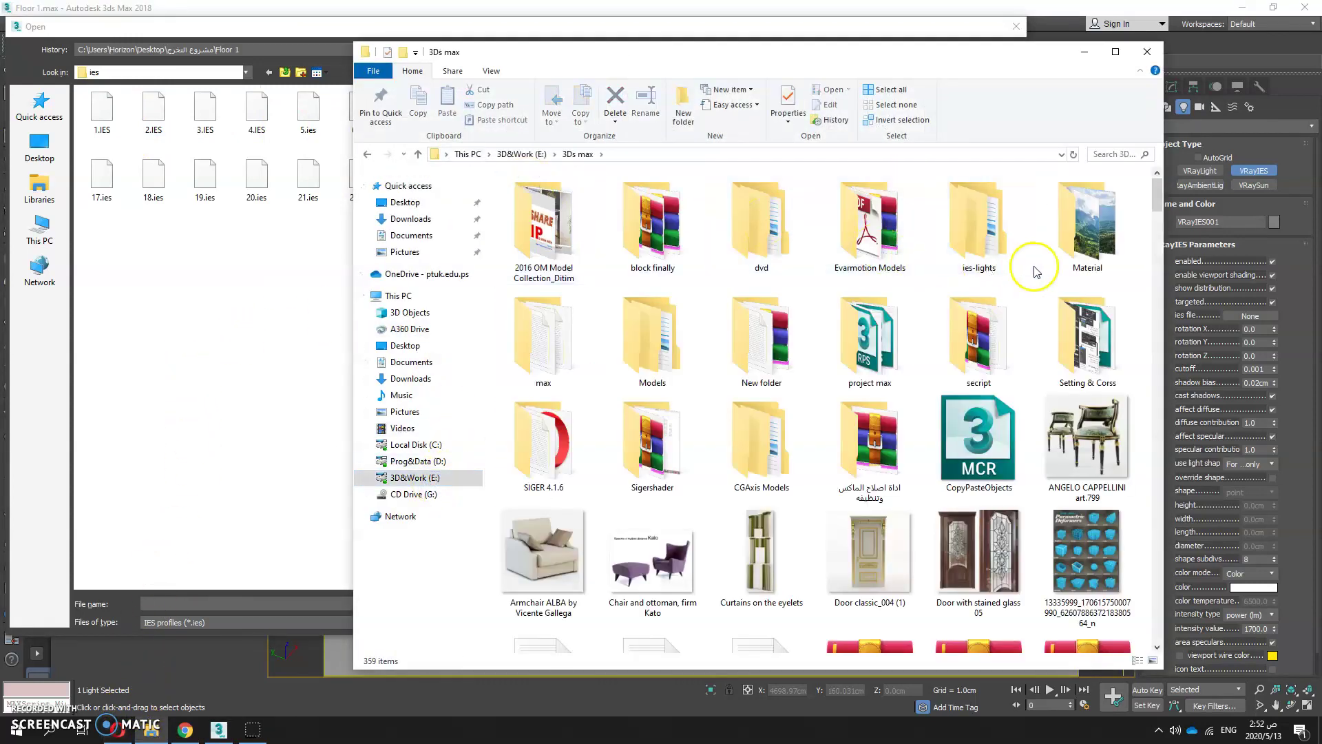
double_click(979, 220)
double_click(534, 194)
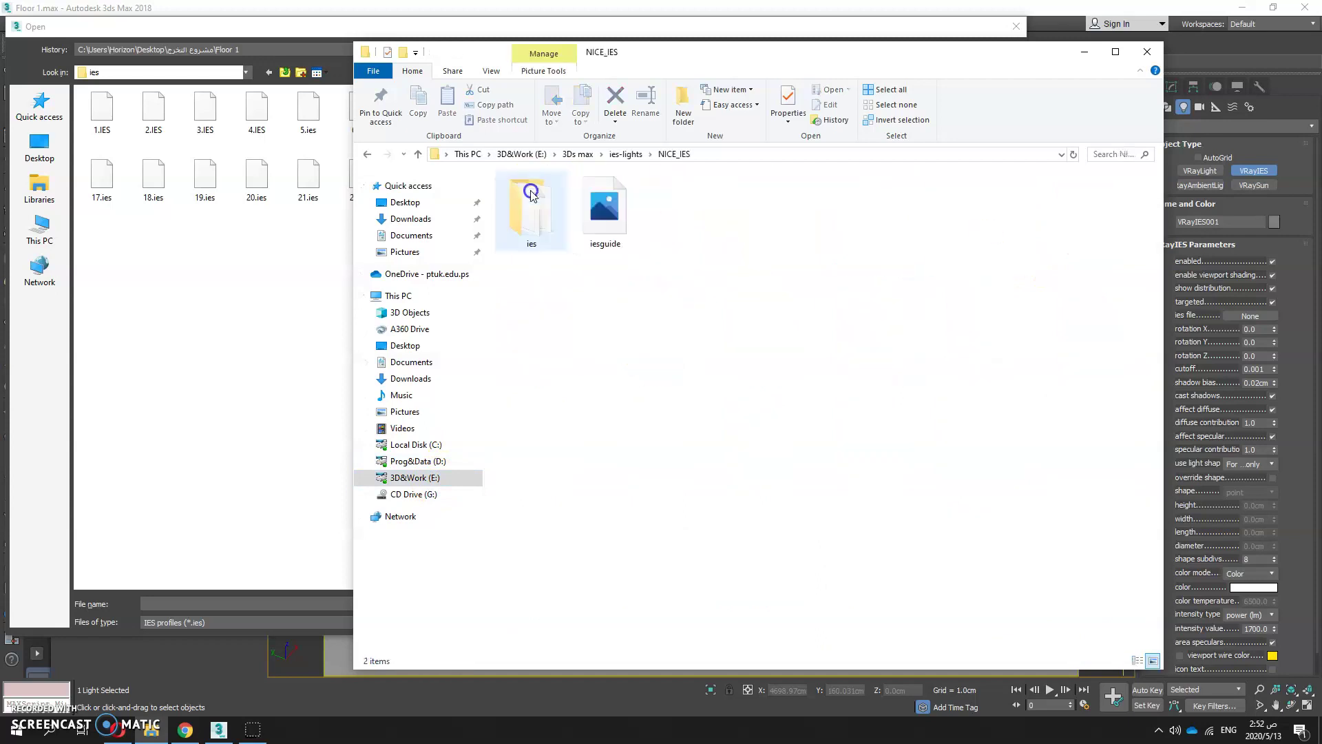
double_click(618, 208)
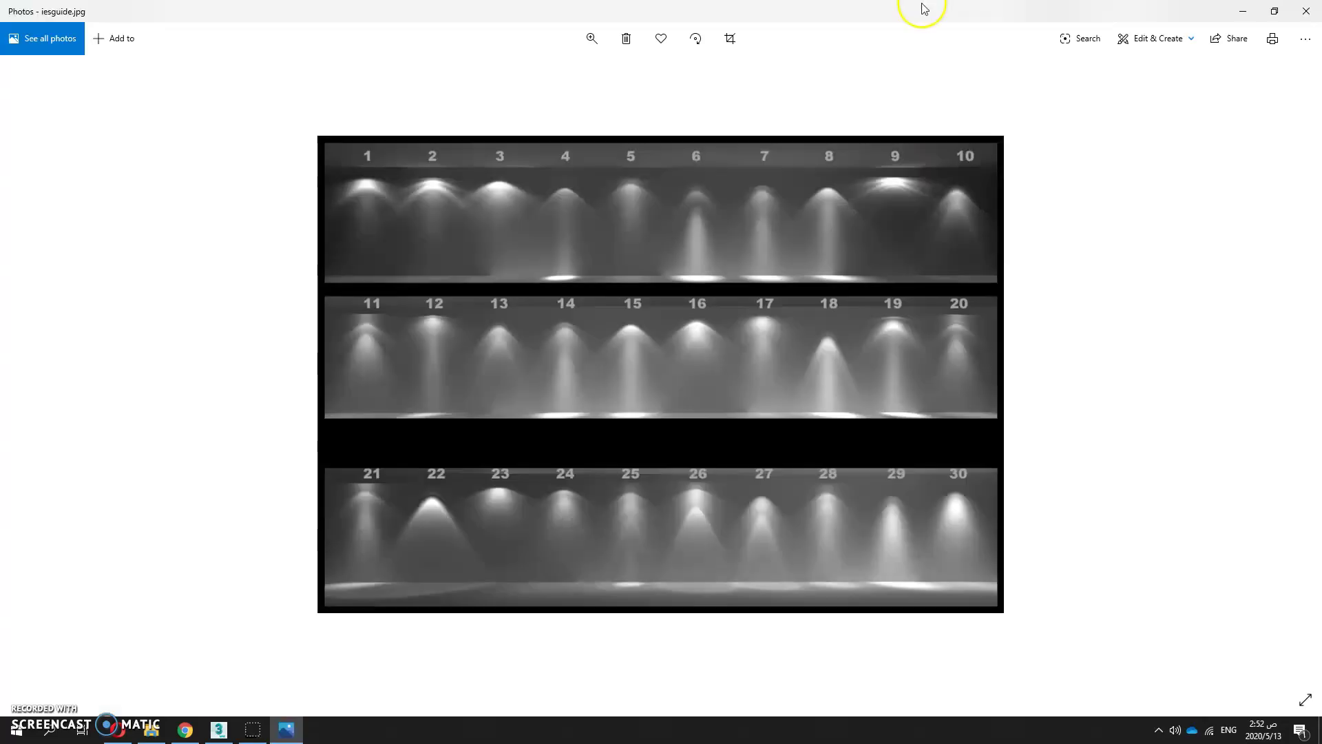
Step: Compare the 30 numbered profiles in iesguide.jpg with the .ies files in the 3ds Max Open dialog
double_click(925, 8)
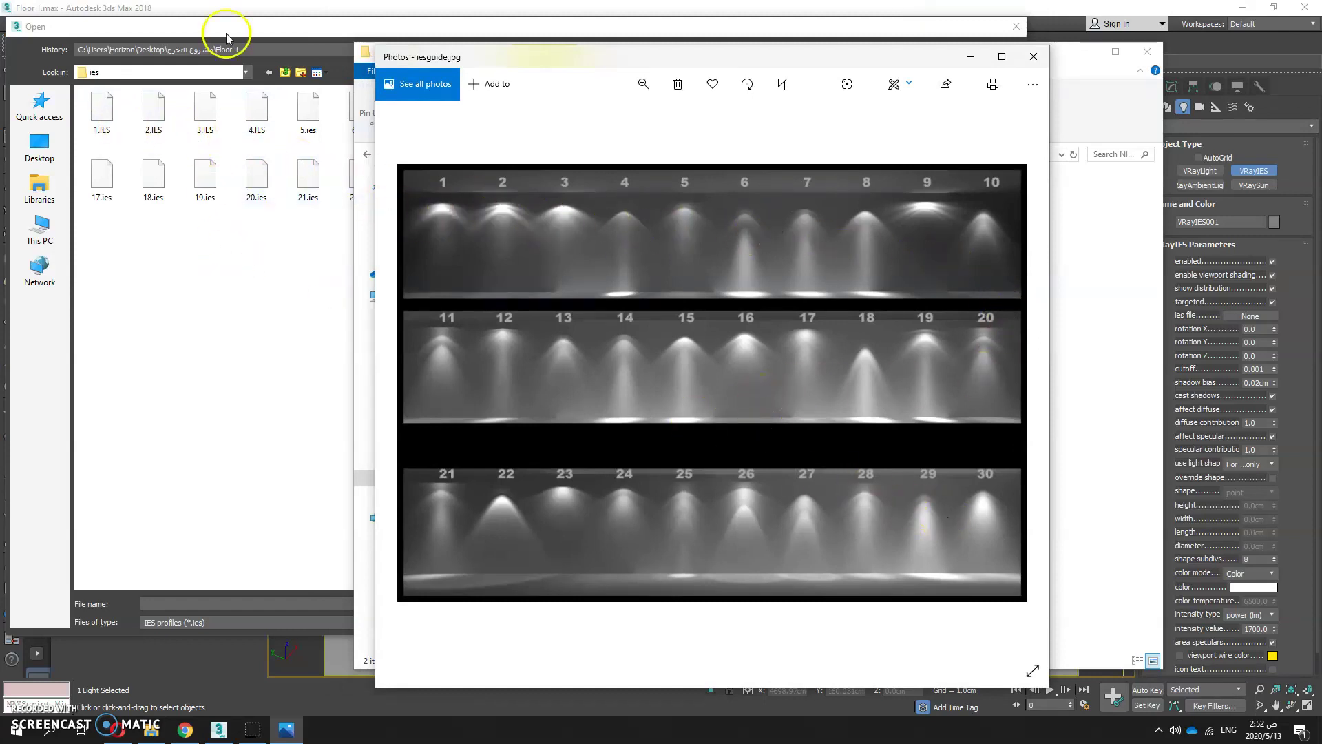
click(248, 34)
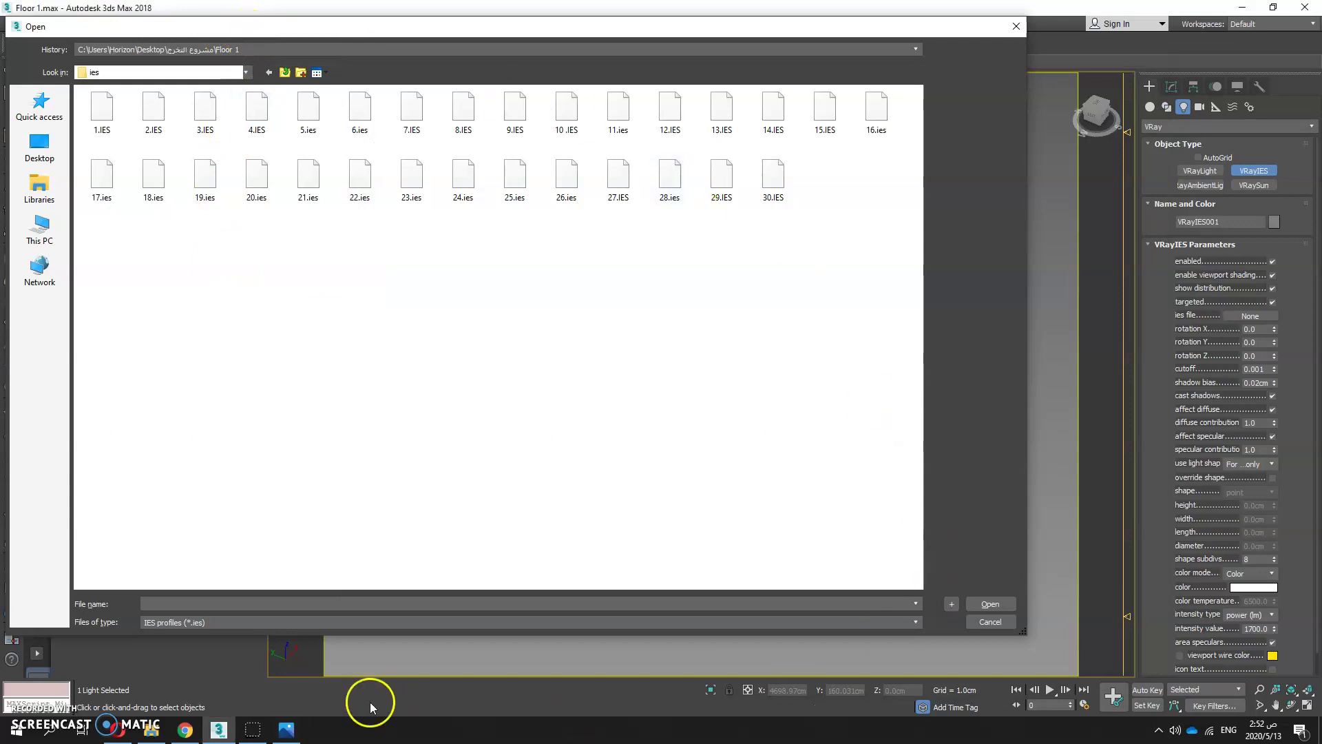
click(285, 731)
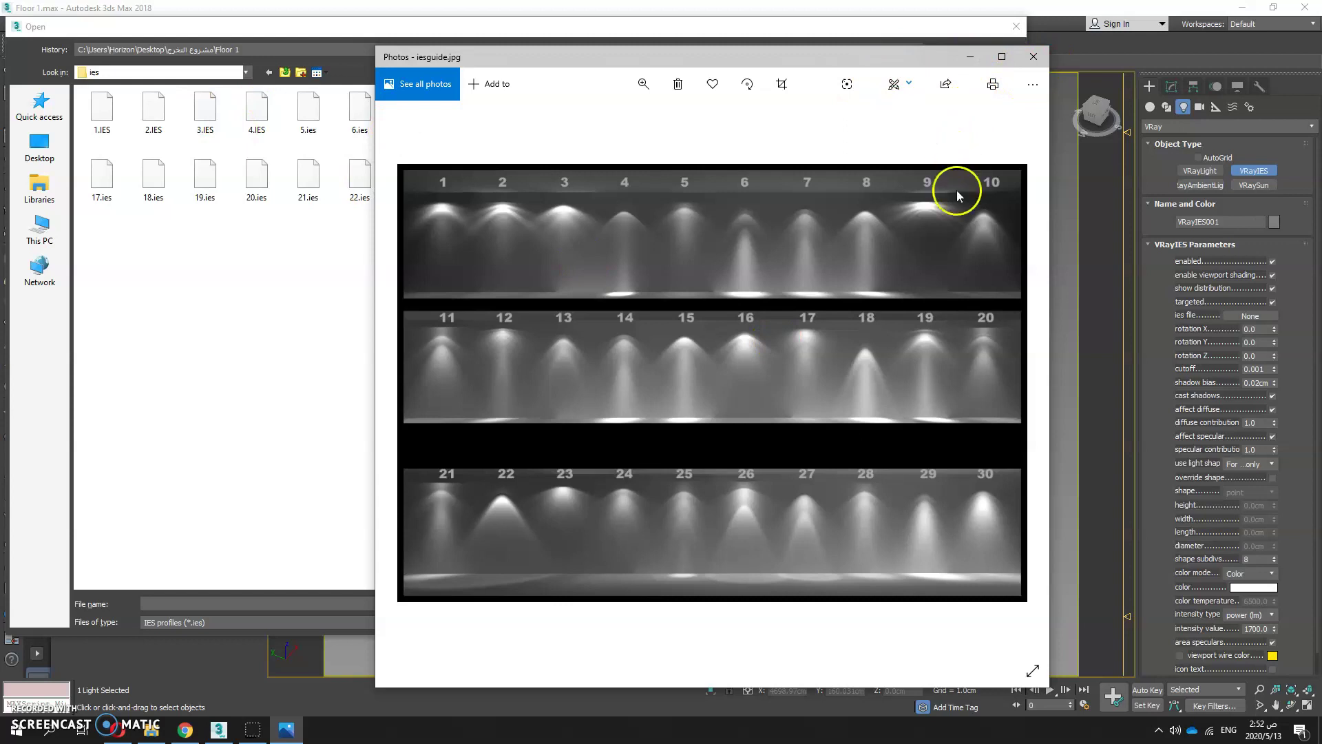
click(307, 116)
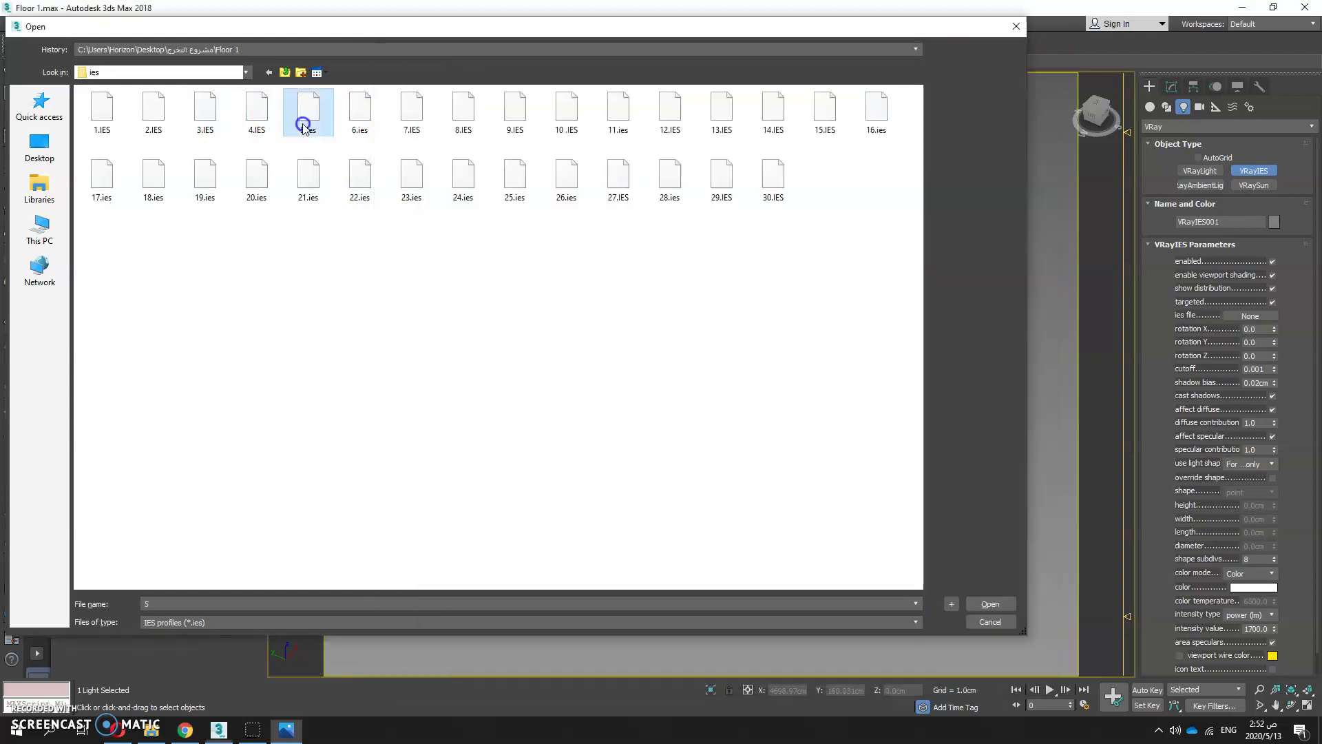
Step: Load the 8.ies profile onto VRayIES001, then undo it
double_click(468, 118)
scroll(620, 355, up, 5)
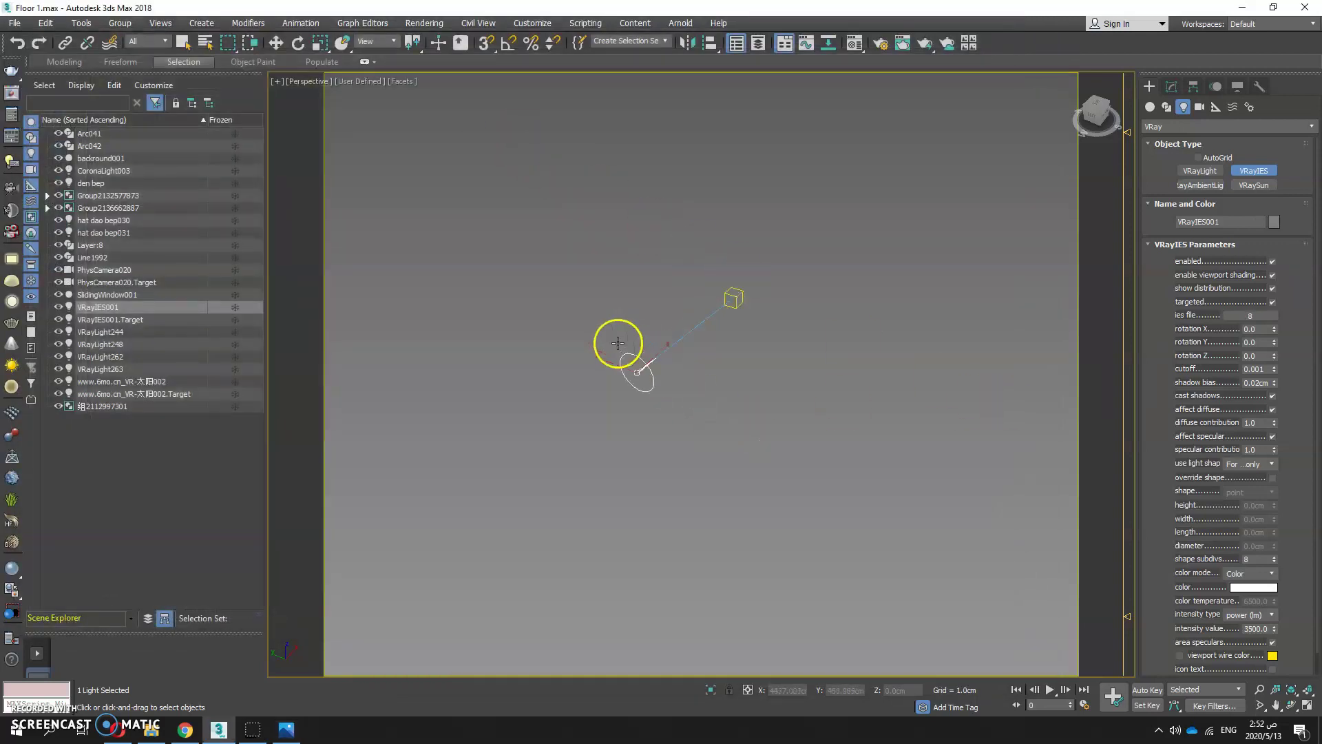
scroll(643, 418, up, 1)
key(ctrl+z)
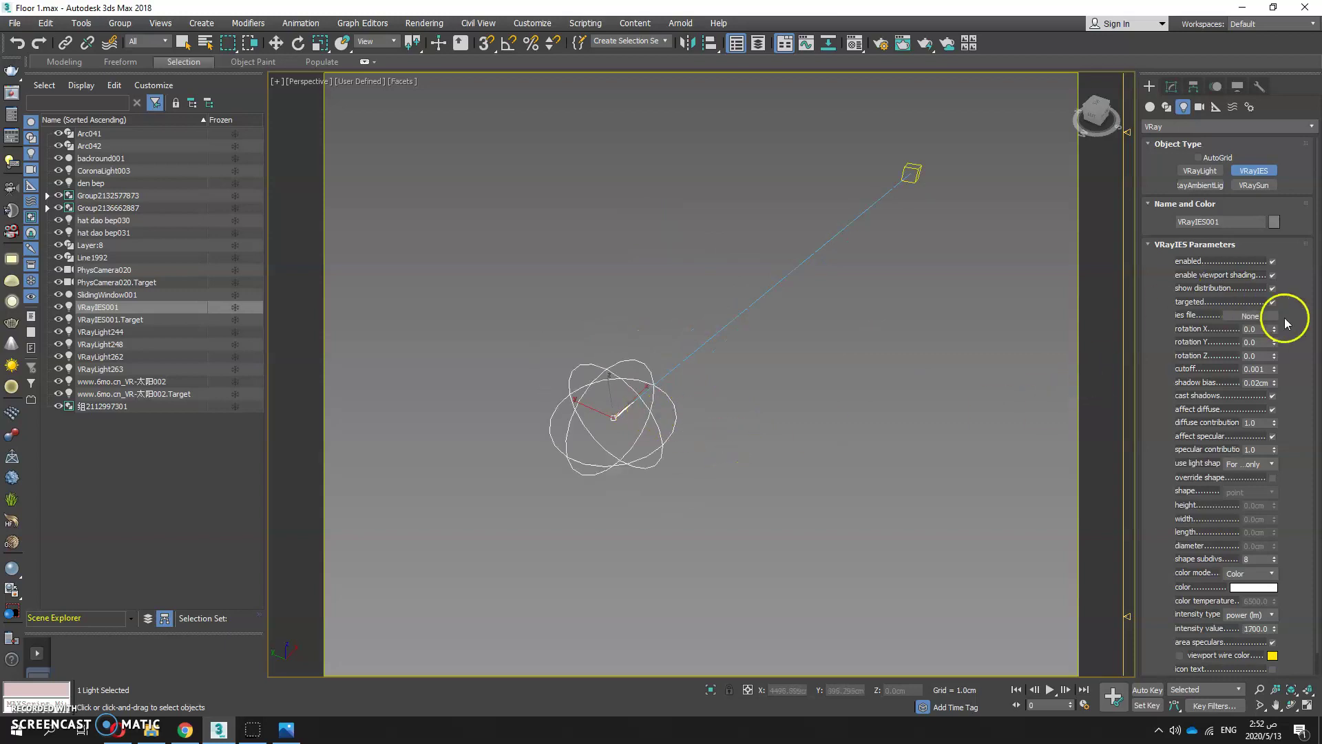
Step: Assign 11.ies from the NICE_IES\ies folder to the light, giving 825 lm, and exit creation
click(1261, 316)
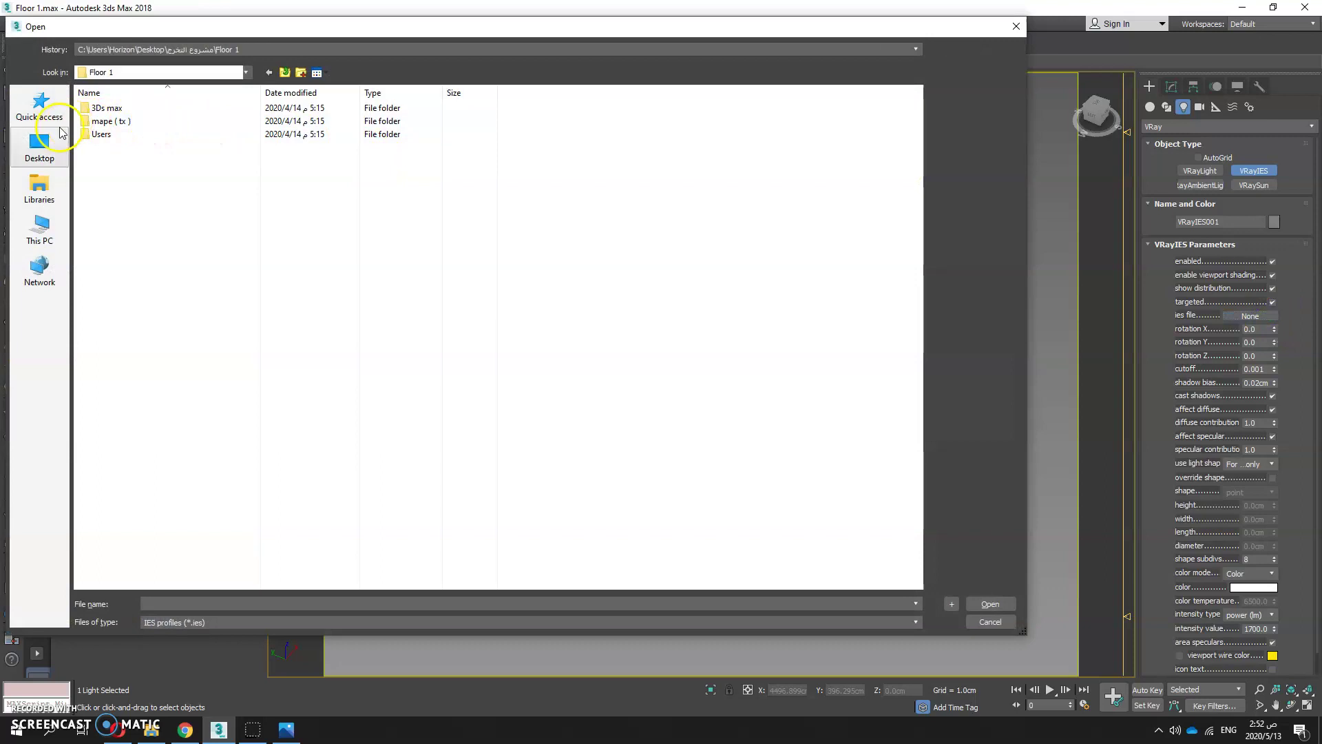
click(259, 52)
click(175, 72)
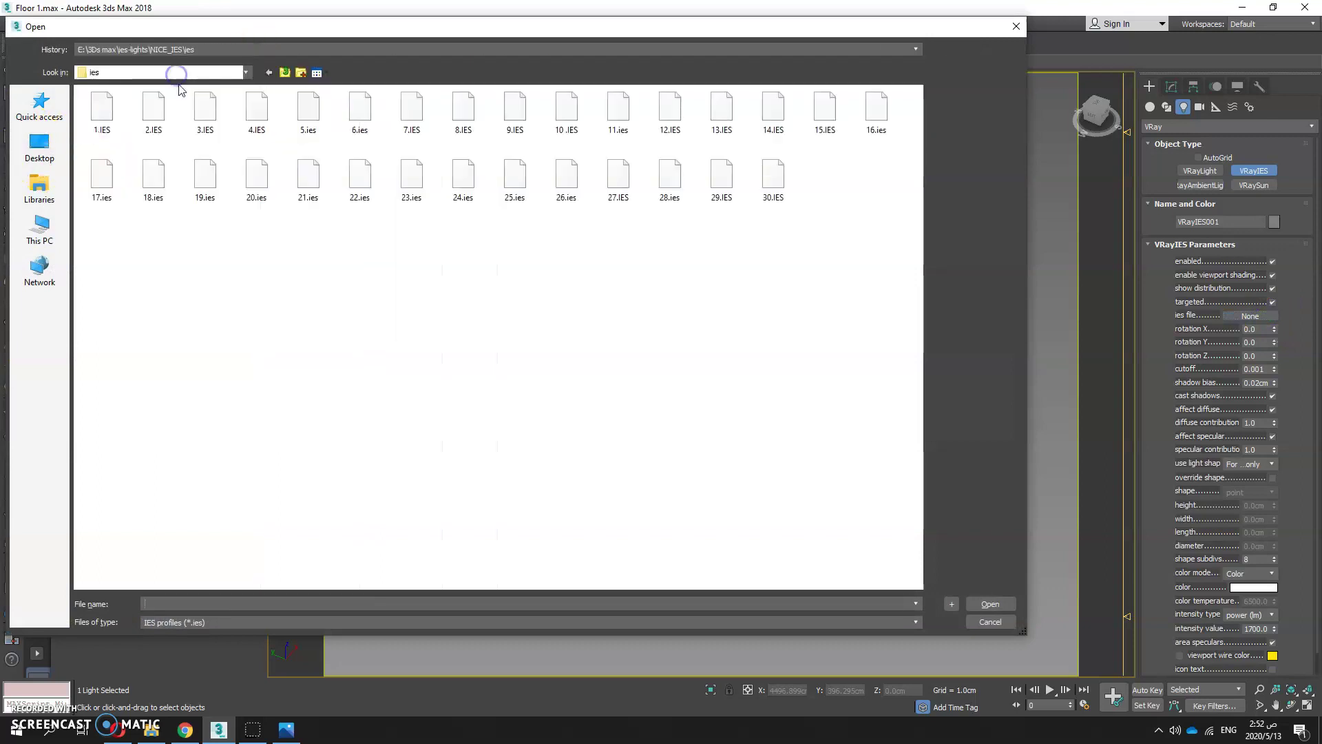
double_click(616, 117)
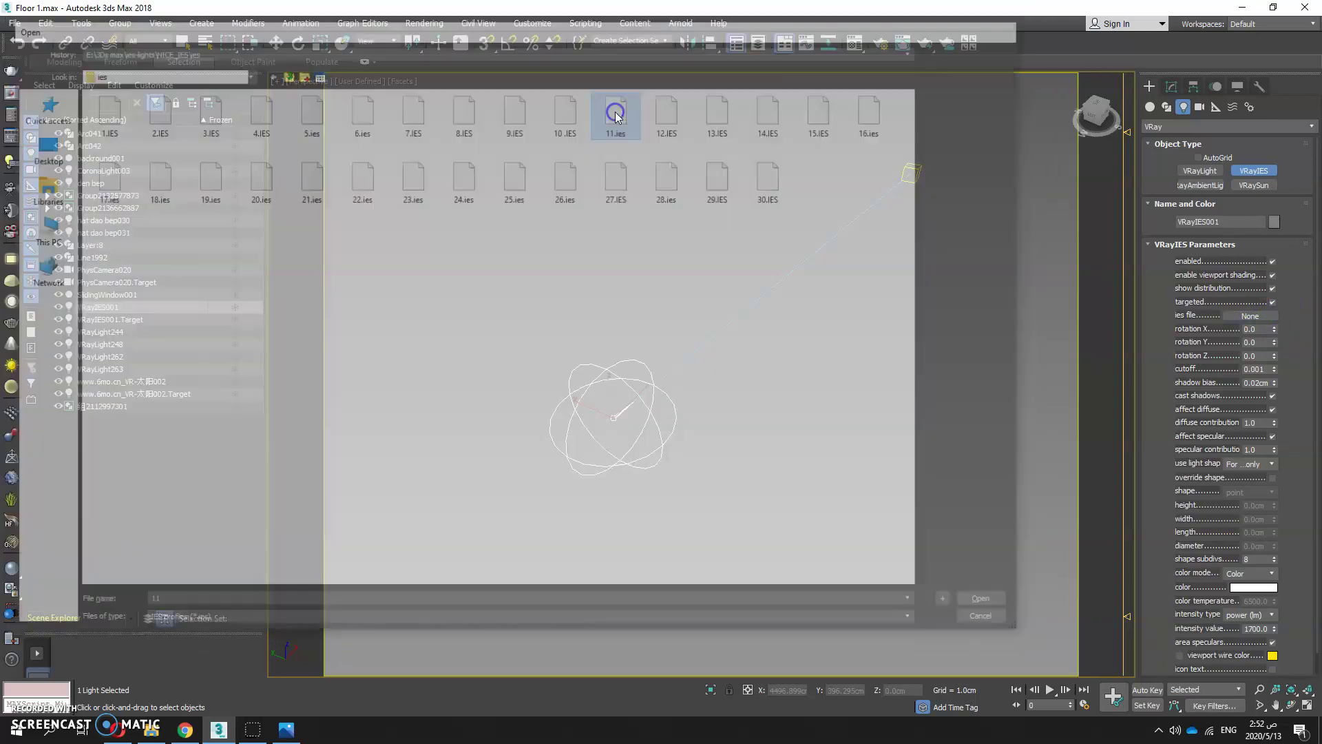
scroll(570, 427, down, 5)
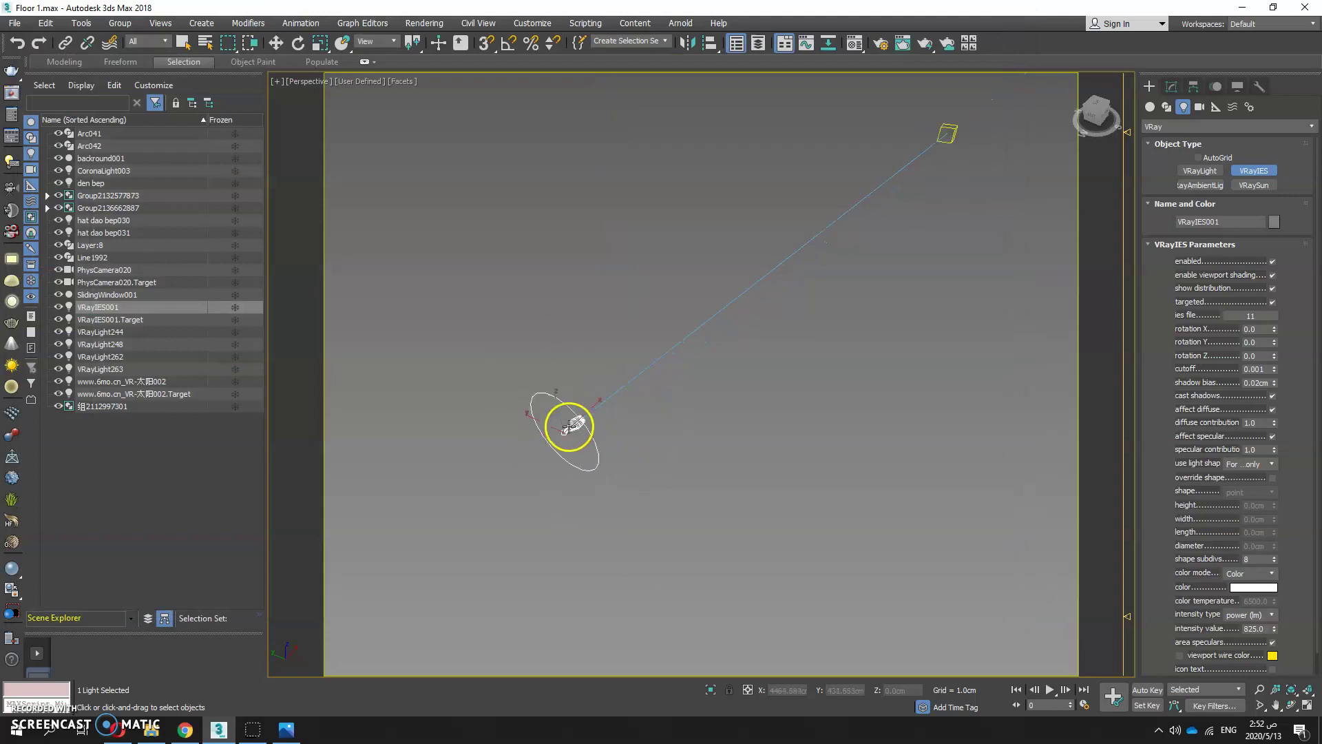
right_click(598, 418)
scroll(678, 418, down, 2)
click(644, 401)
click(634, 420)
click(1171, 87)
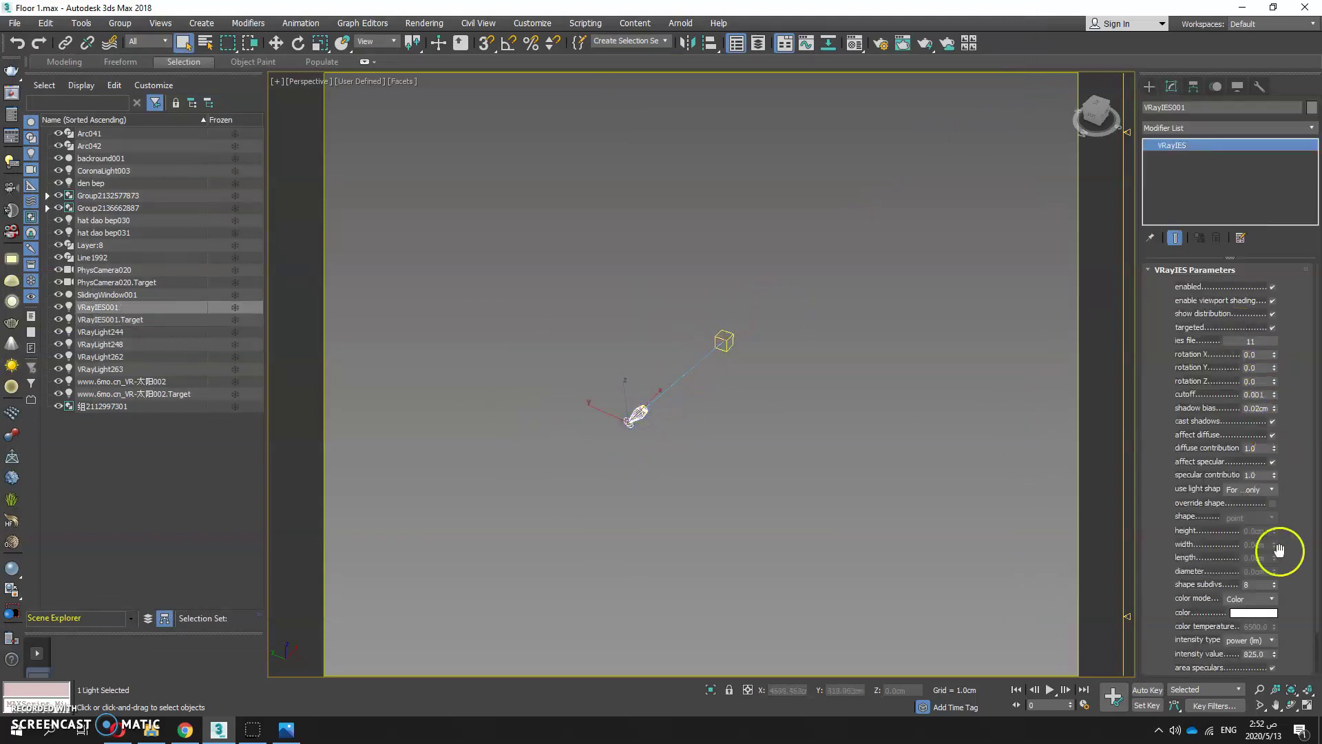
scroll(549, 356, down, 2)
scroll(610, 375, down, 2)
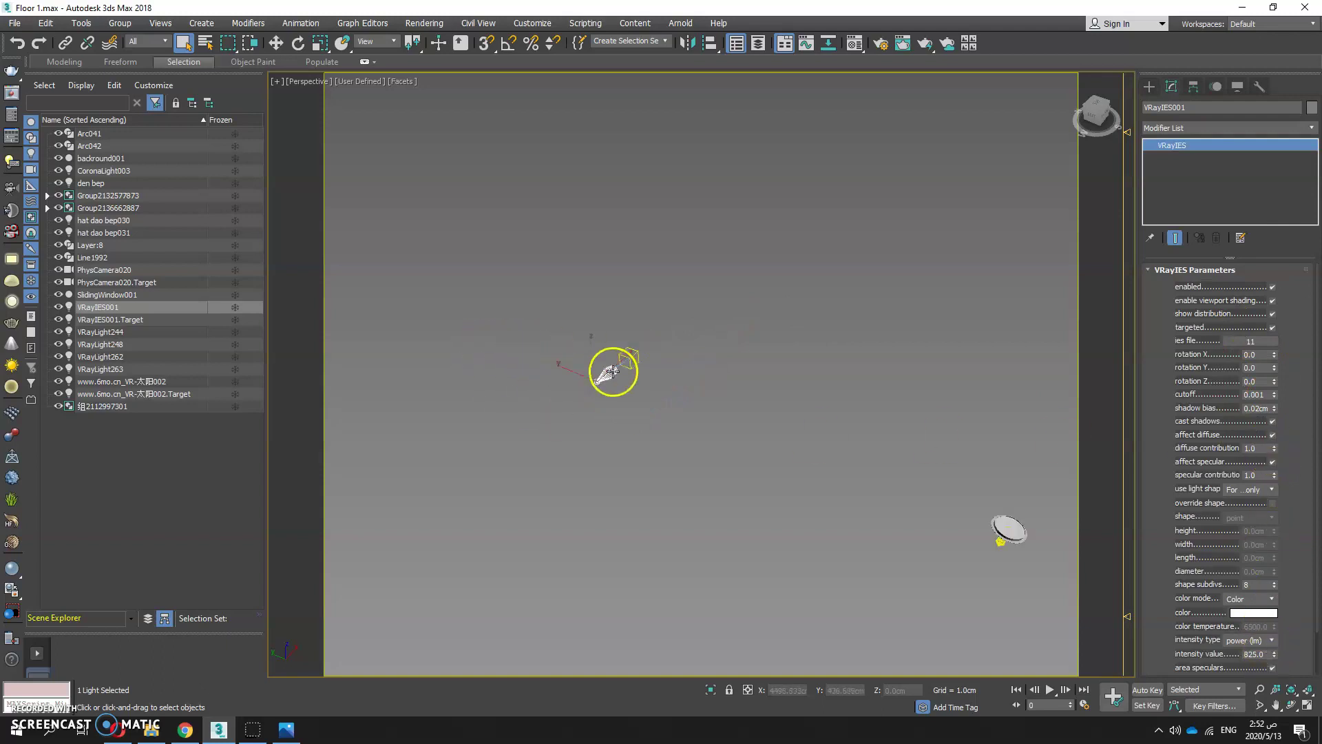
middle_drag(994, 549, 771, 457)
click(858, 463)
key(z)
scroll(444, 558, down, 2)
drag(417, 556, 564, 408)
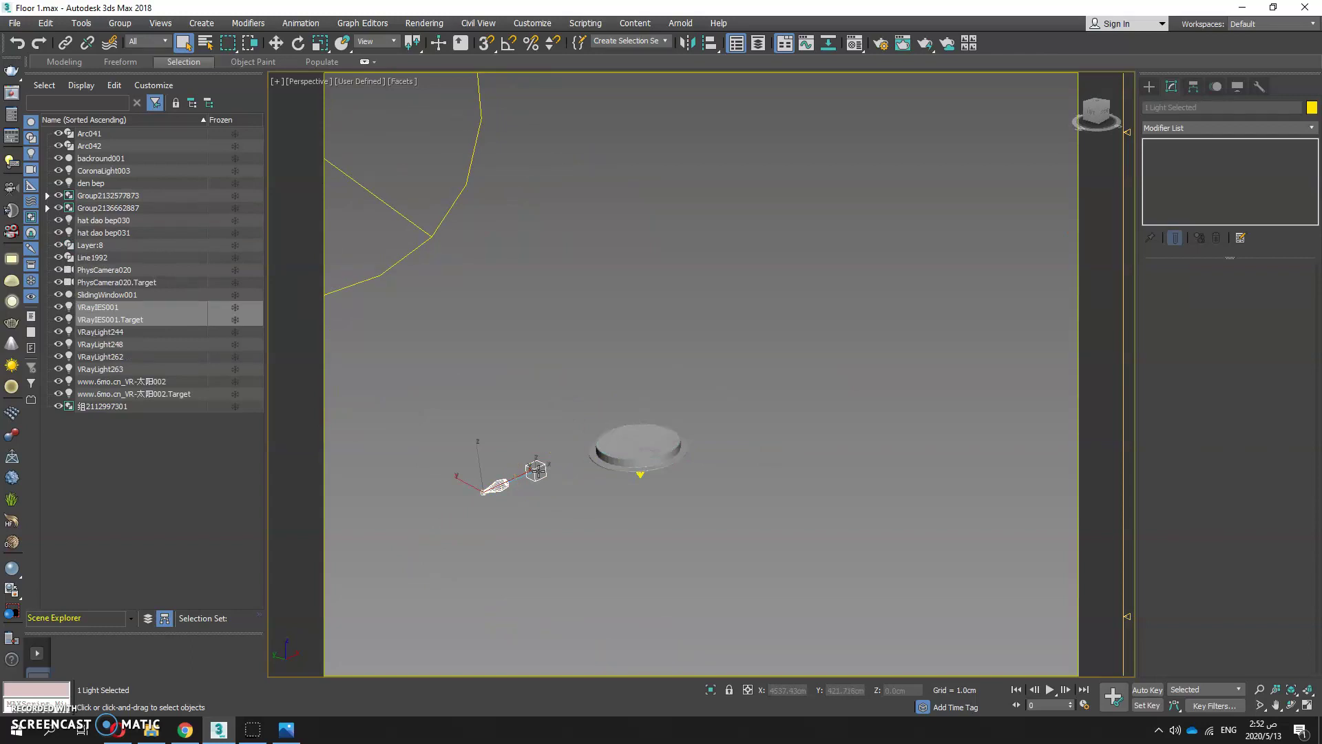
click(499, 487)
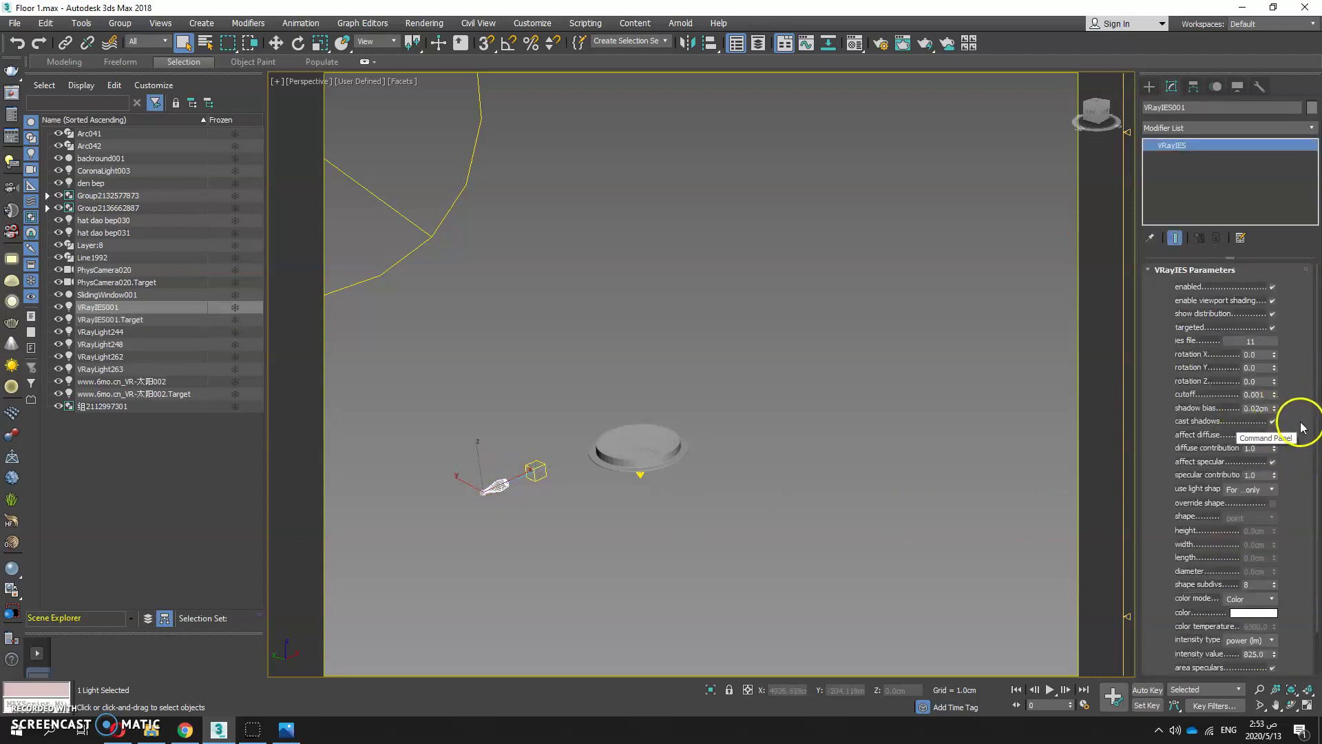
drag(1312, 442, 1309, 349)
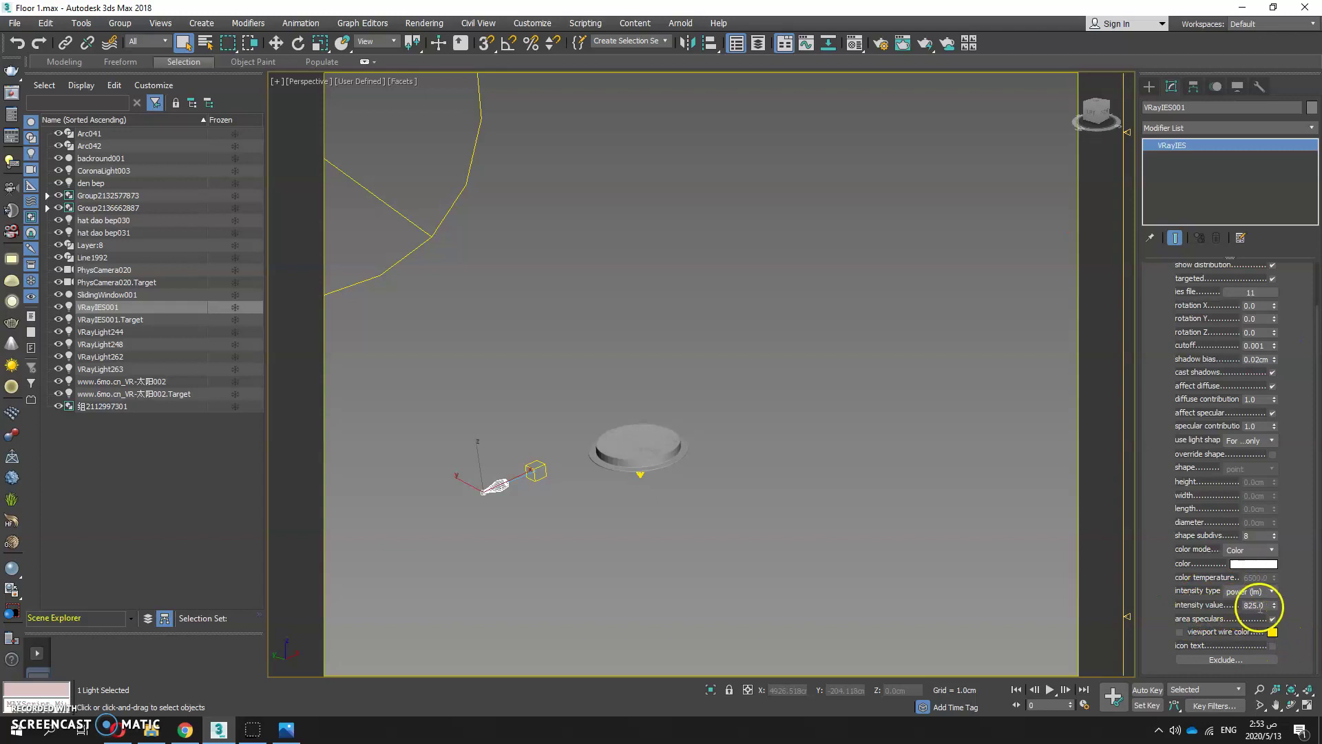
double_click(1257, 604)
scroll(599, 454, down, 2)
middle_drag(541, 505, 791, 451)
scroll(774, 458, down, 2)
Step: Delete VRayIES001 together with its target
click(742, 470)
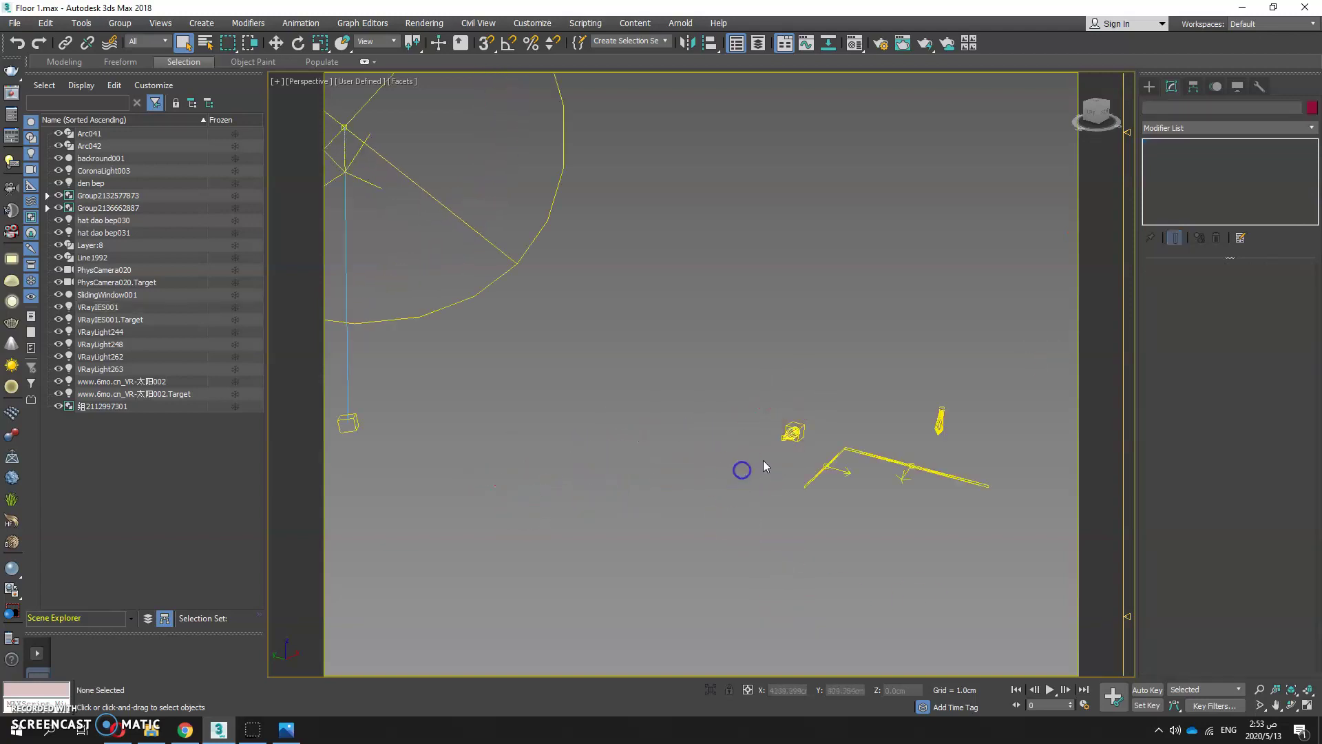
drag(763, 460, 817, 384)
key(Delete)
scroll(799, 428, down, 5)
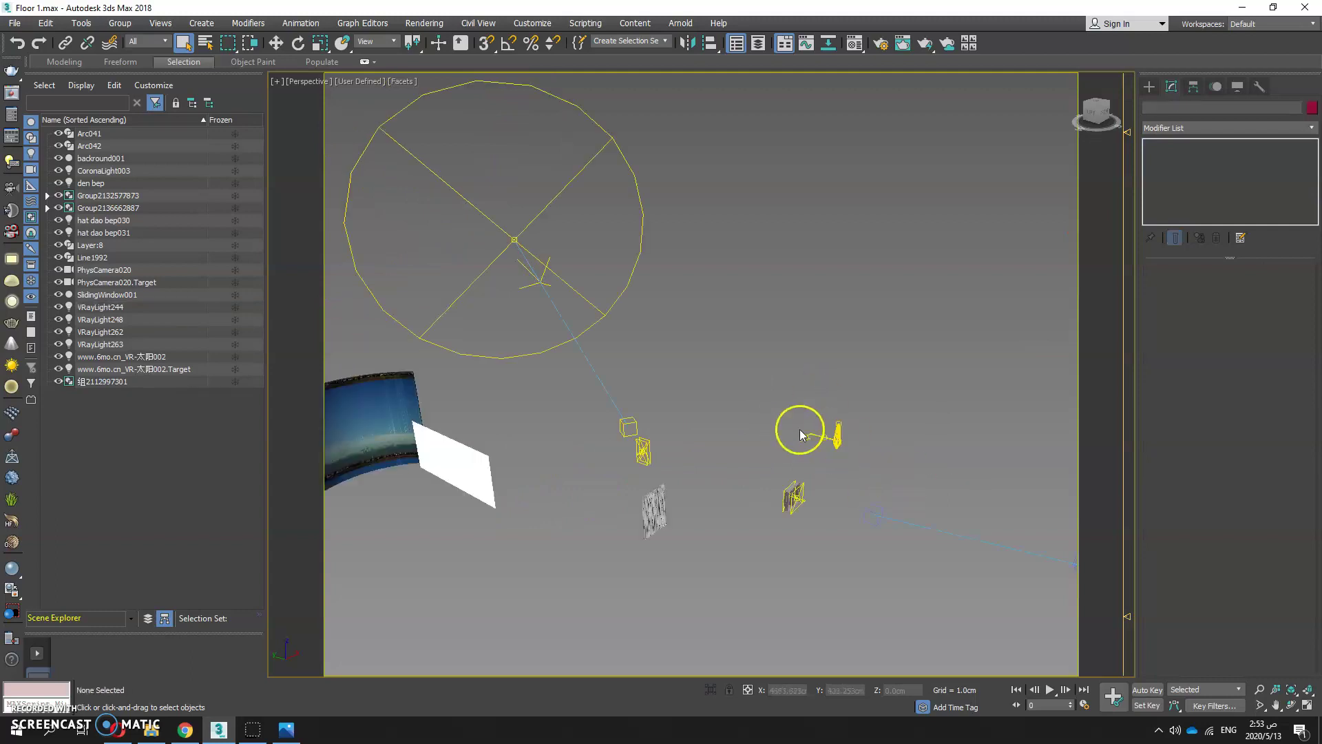
Step: Create a new VRaySun with its target, aimed into the scene
click(615, 312)
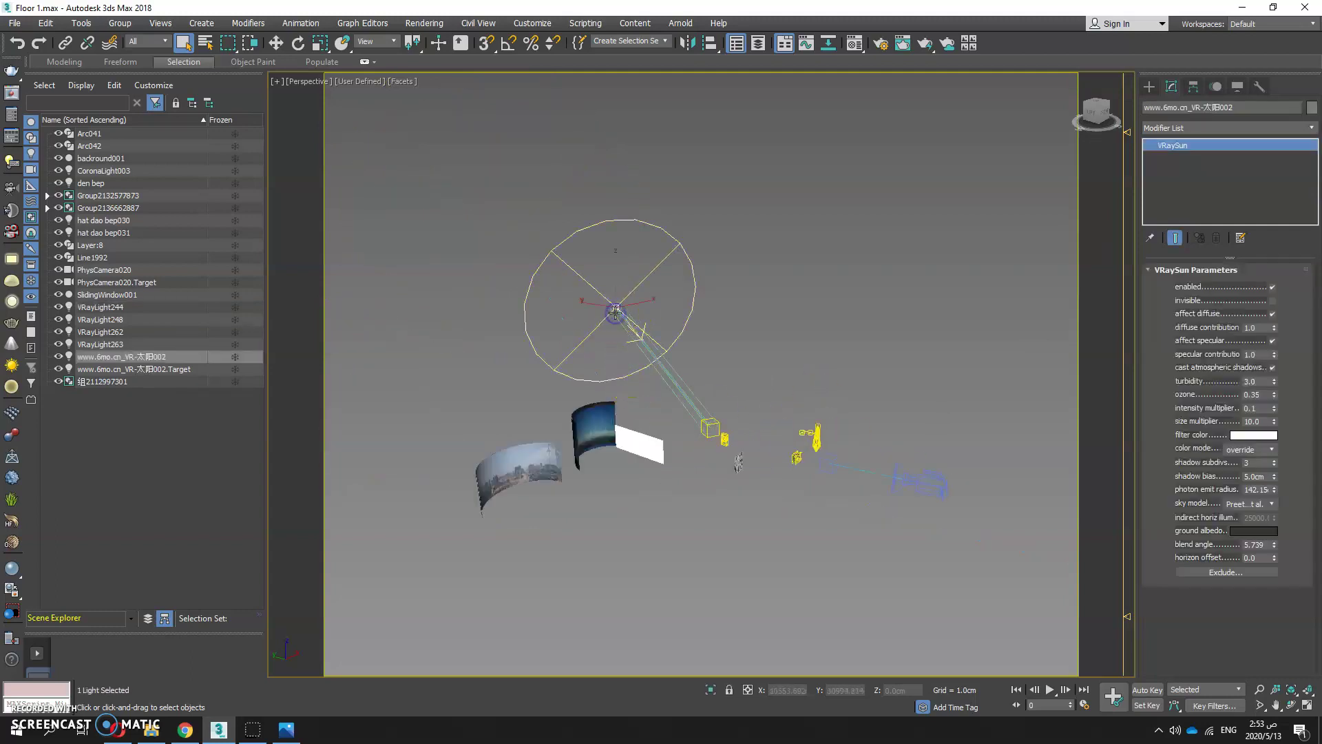
click(1175, 126)
click(1175, 127)
click(1253, 186)
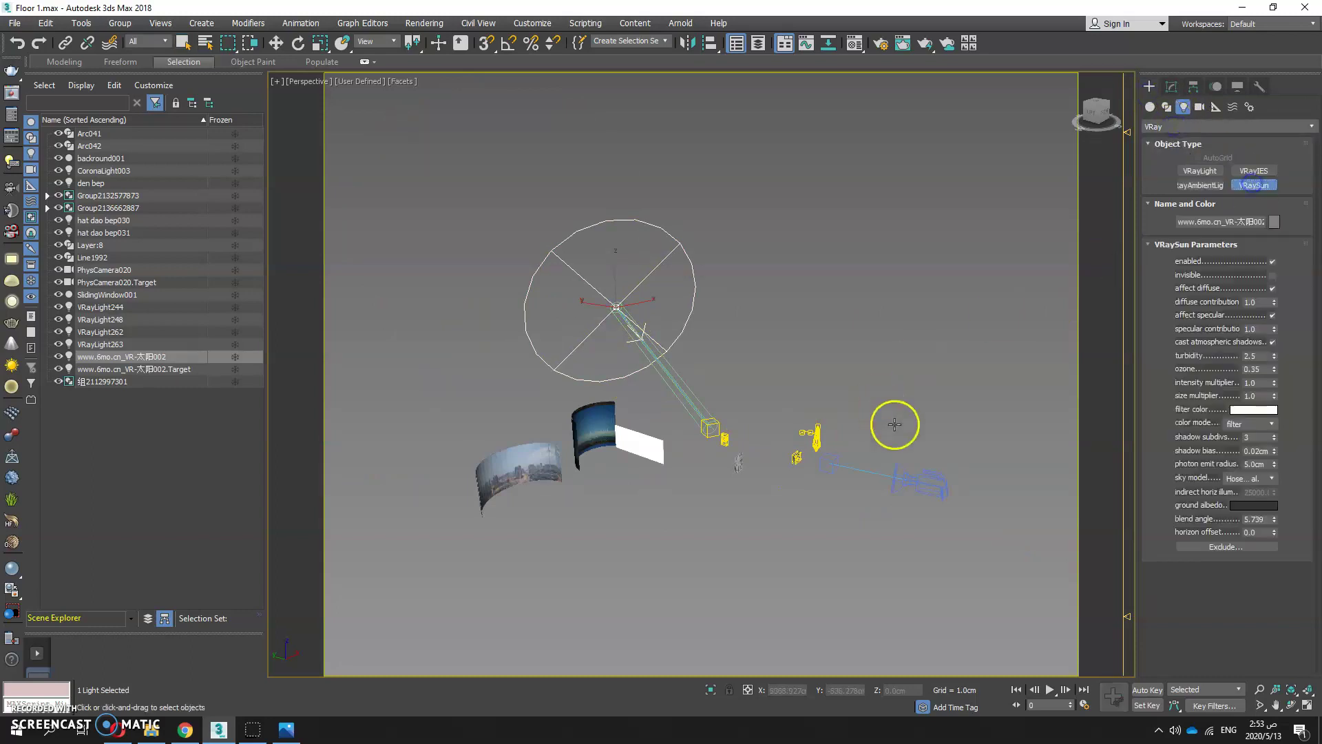
drag(1055, 341, 836, 387)
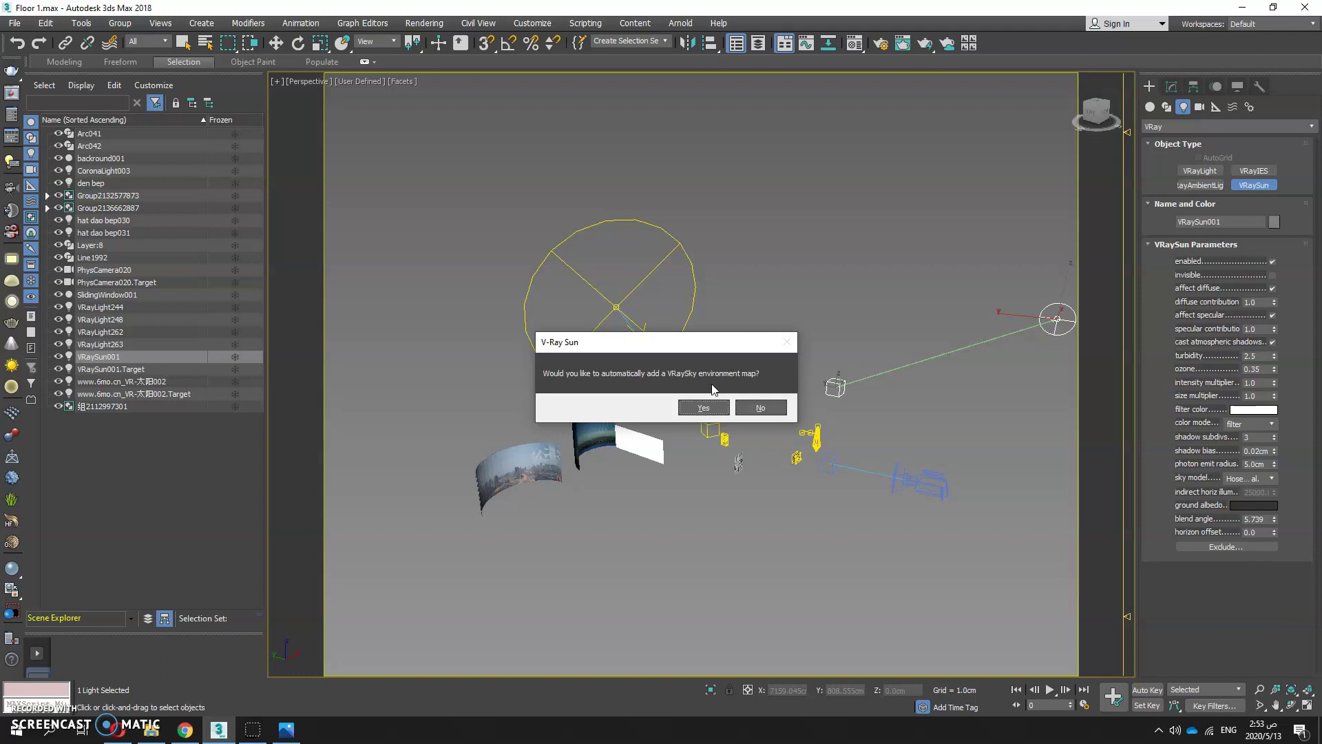
Step: Skip the VRaySky map, set intensity multiplier 1.266 and size multiplier 1.73, and toggle invisible
click(748, 410)
click(1289, 341)
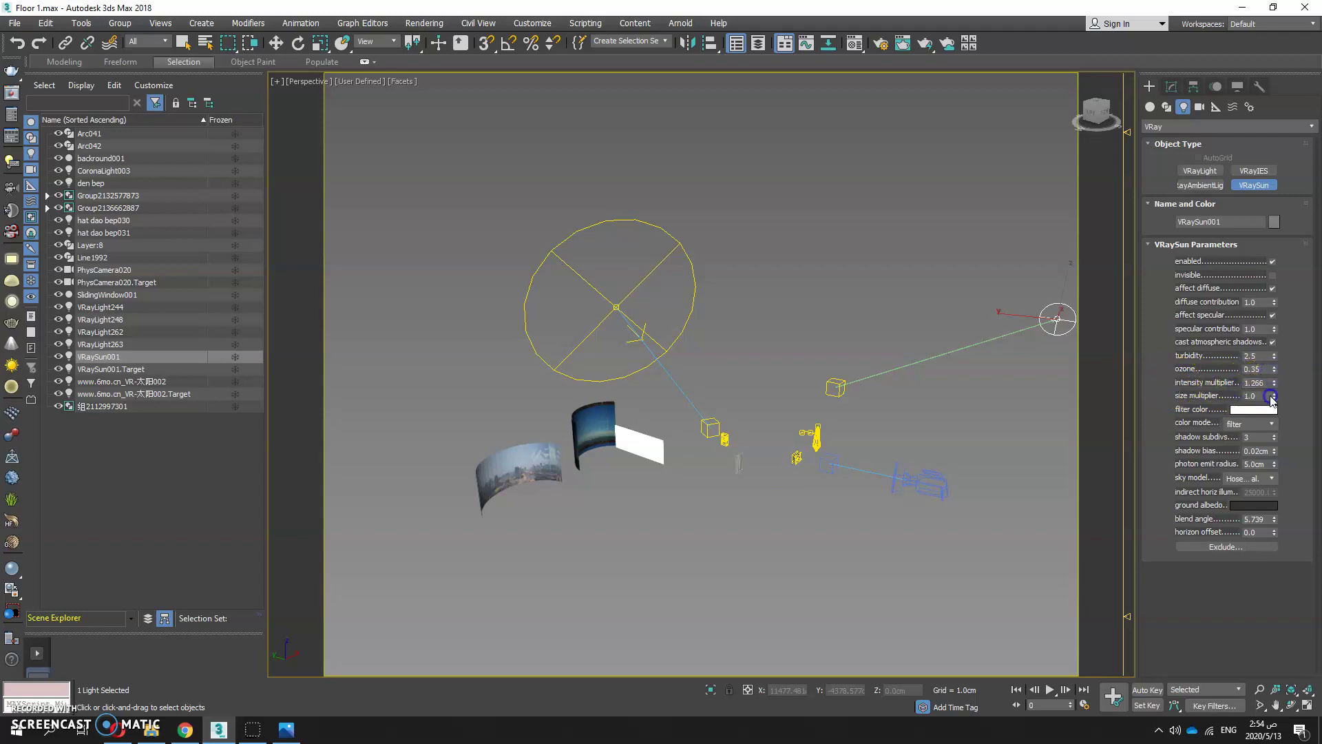
drag(1276, 399, 1267, 304)
middle_drag(1003, 266, 941, 282)
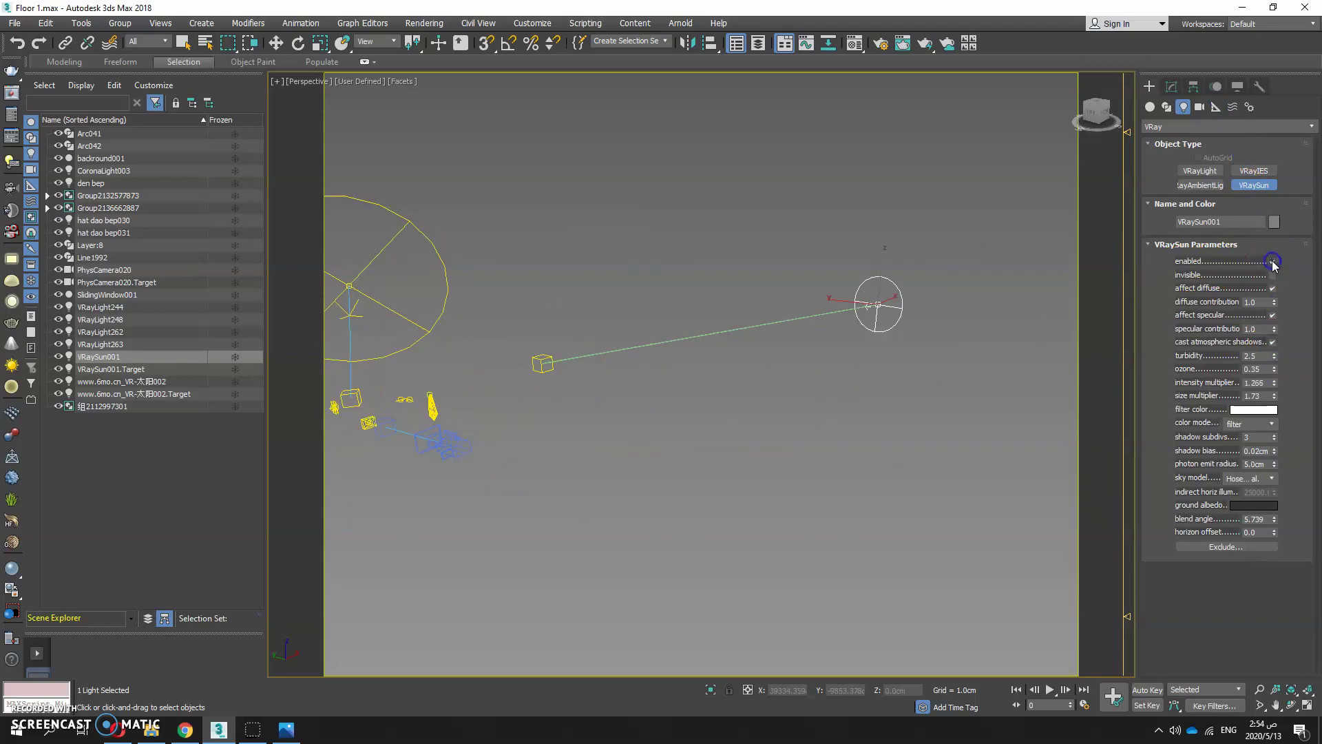
click(1273, 276)
scroll(898, 376, down, 6)
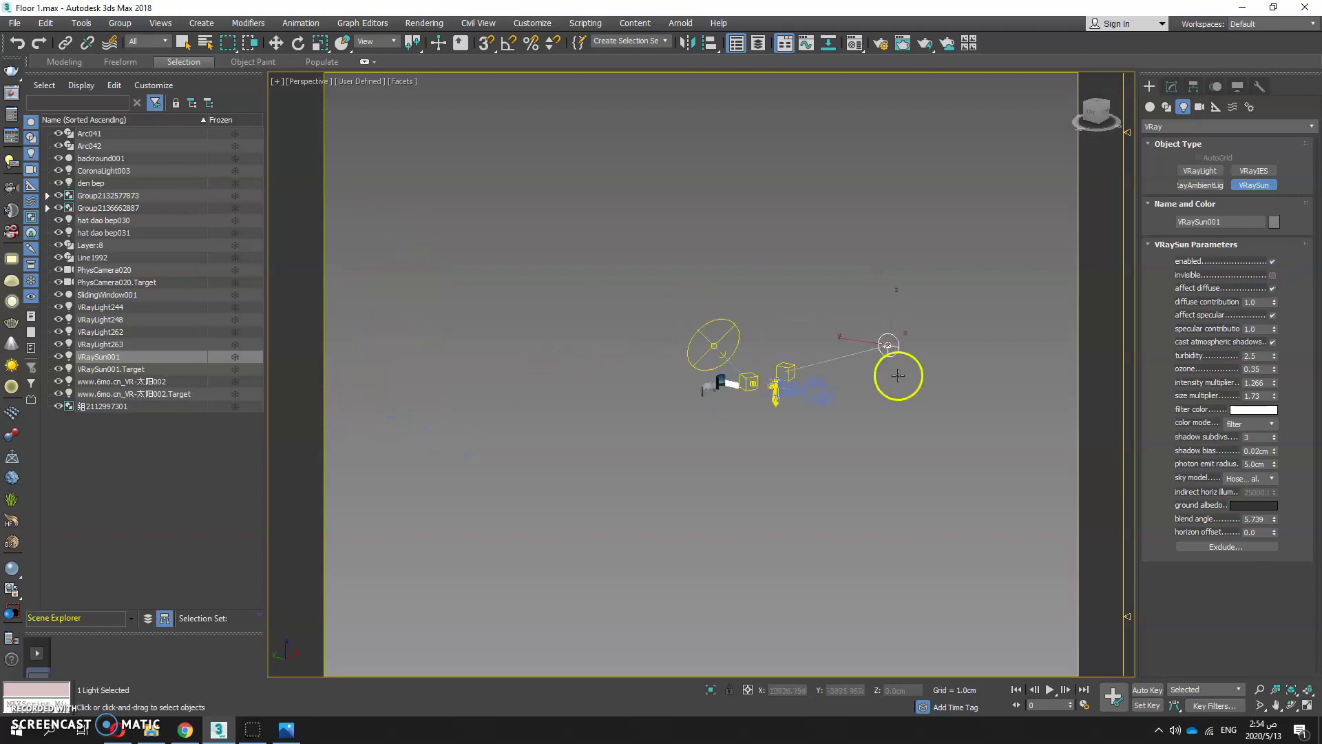
right_click(914, 402)
scroll(896, 377, up, 3)
Step: Delete VRaySun001 and its target, then review the original sun's intensity 0.1 and size 10.0
click(838, 337)
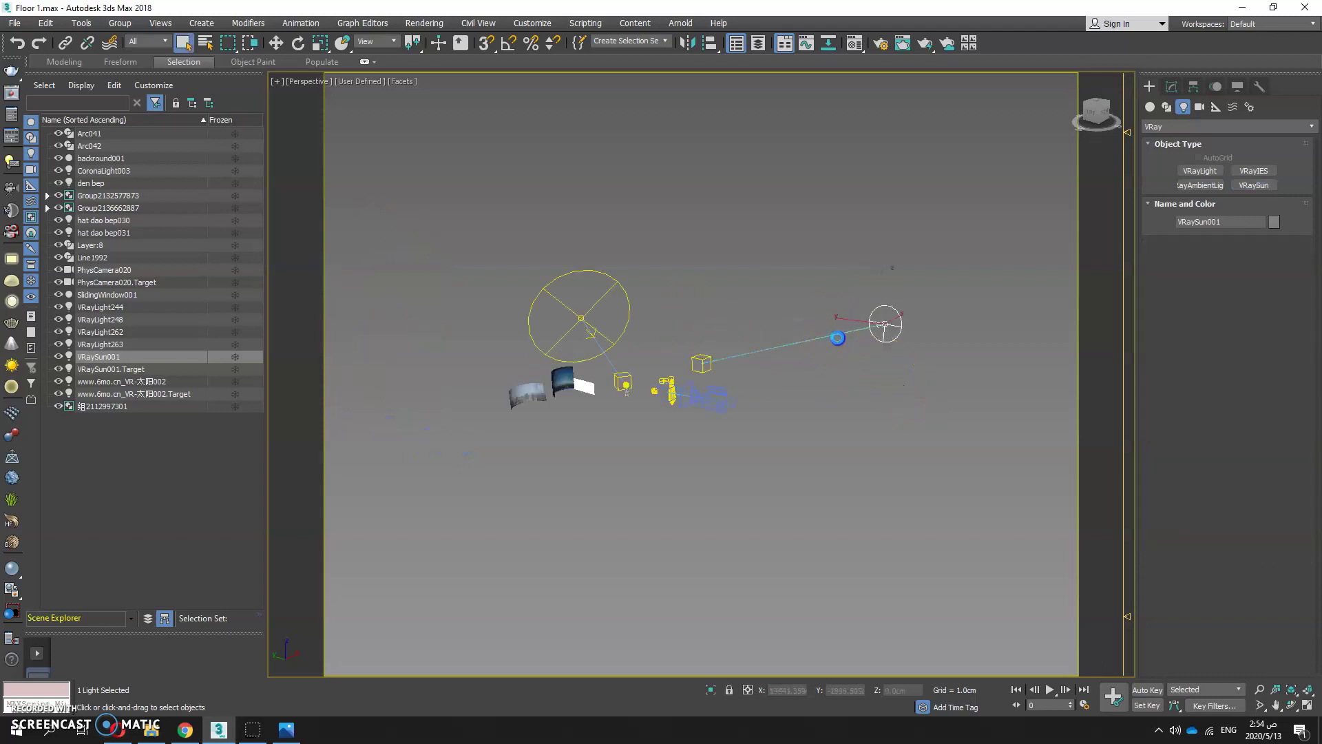
key(Delete)
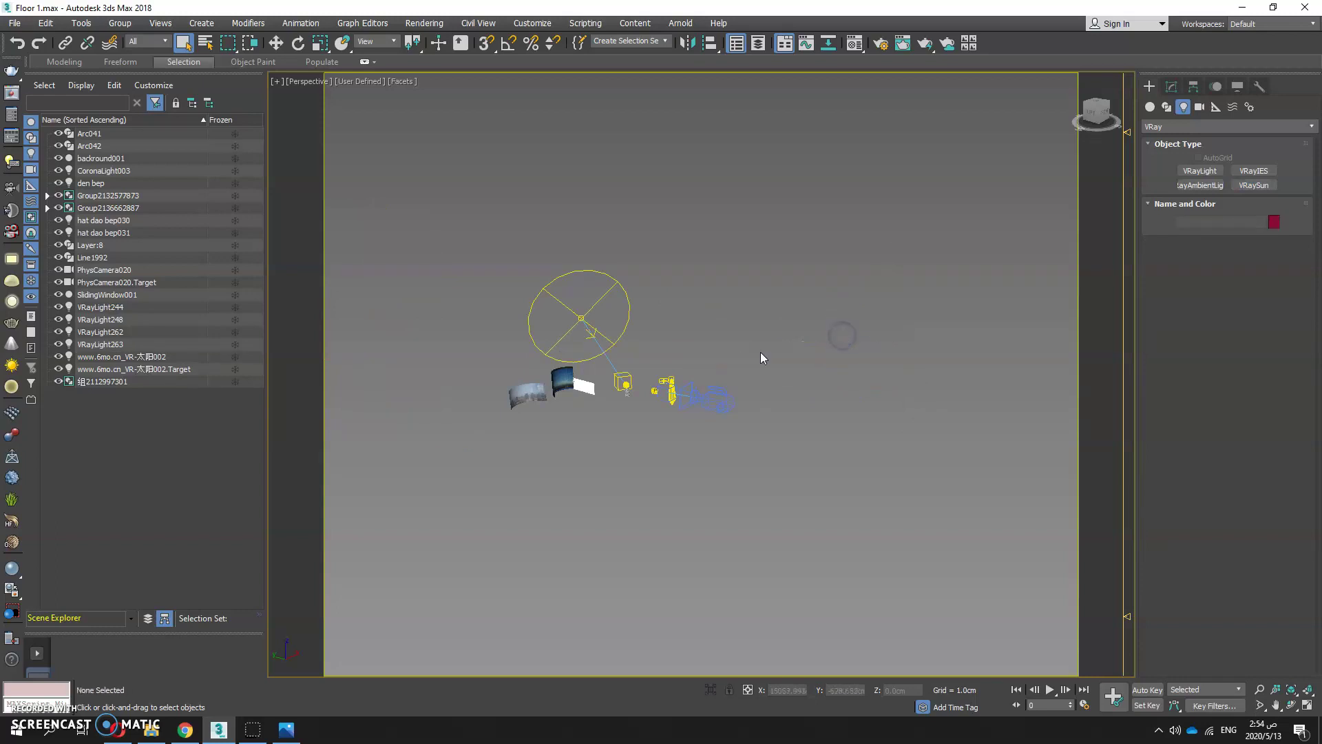
click(582, 323)
click(1171, 87)
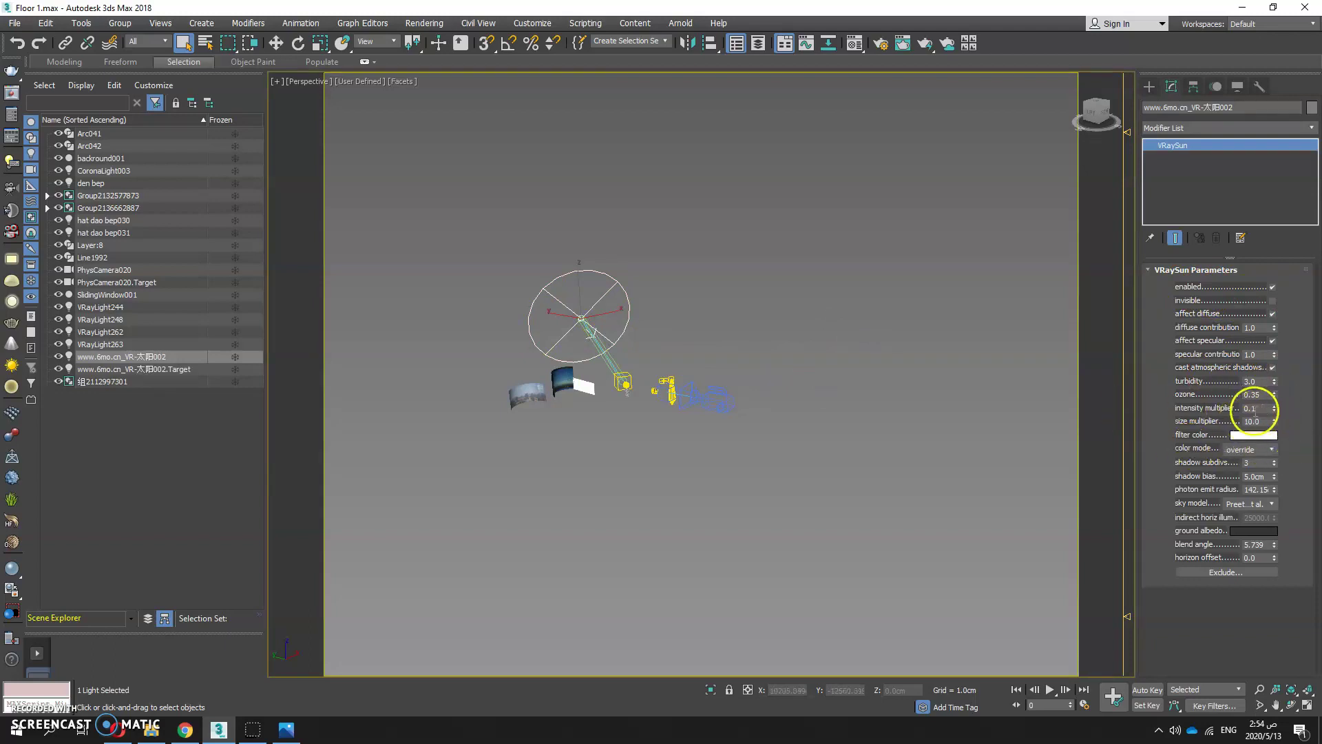
drag(1269, 408, 1232, 408)
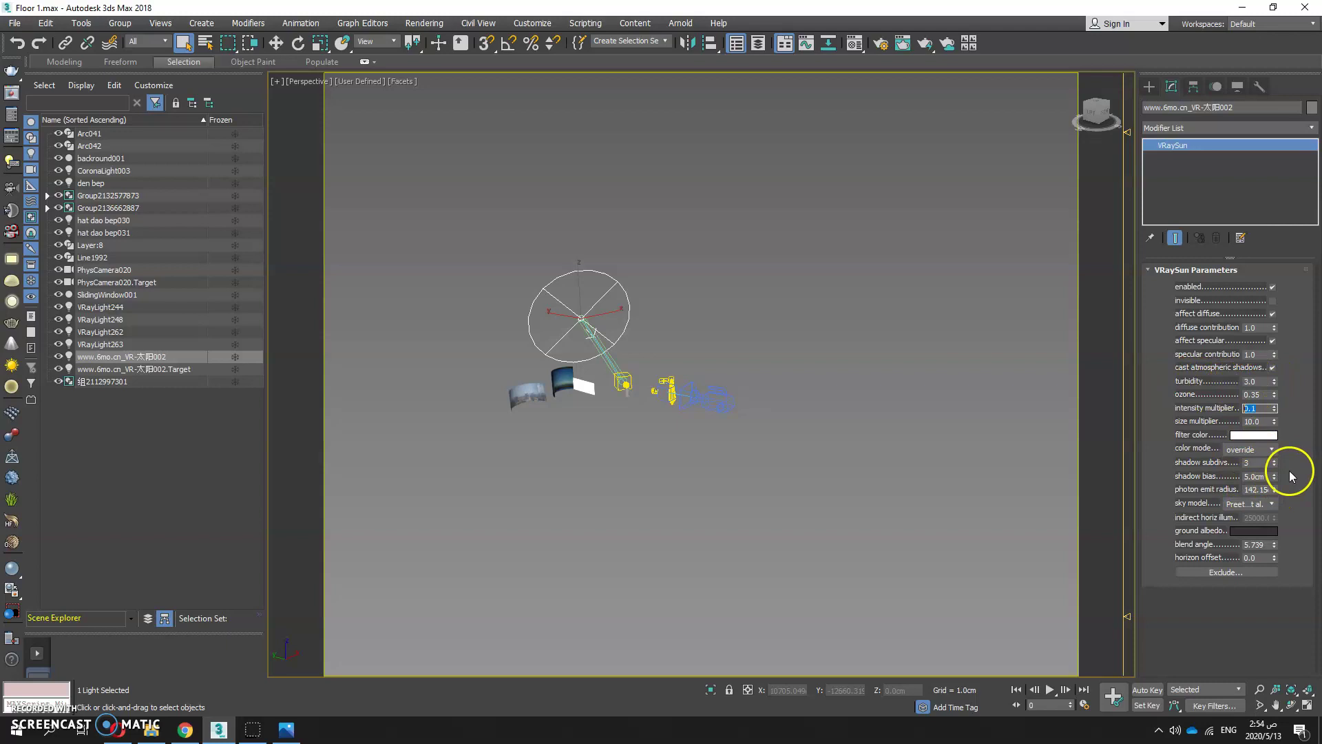
Step: Pan the perspective view around the lights and clear the selection
scroll(518, 349, up, 3)
middle_drag(792, 430, 639, 424)
scroll(646, 375, down, 2)
click(824, 286)
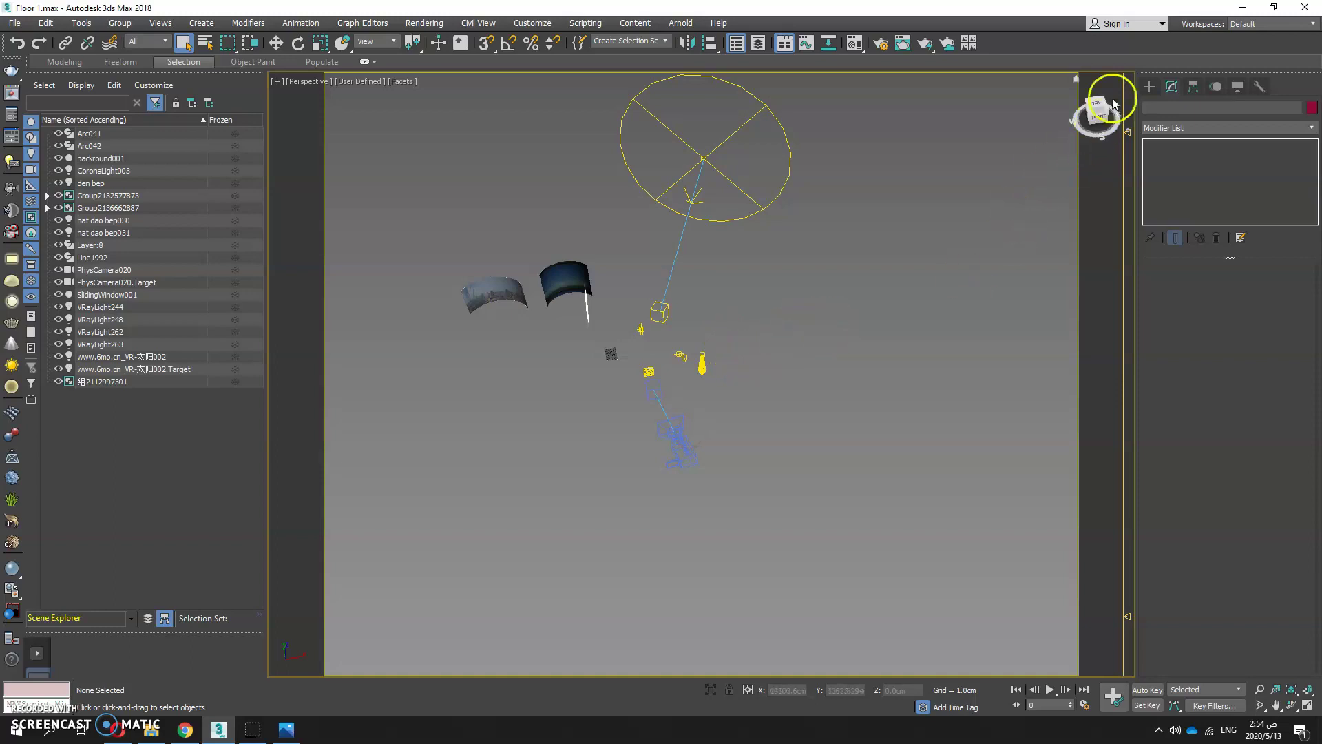
Step: Draw a floor-plan rectangle, Rectangle001, in the maximized Top viewport
click(1149, 86)
click(1164, 108)
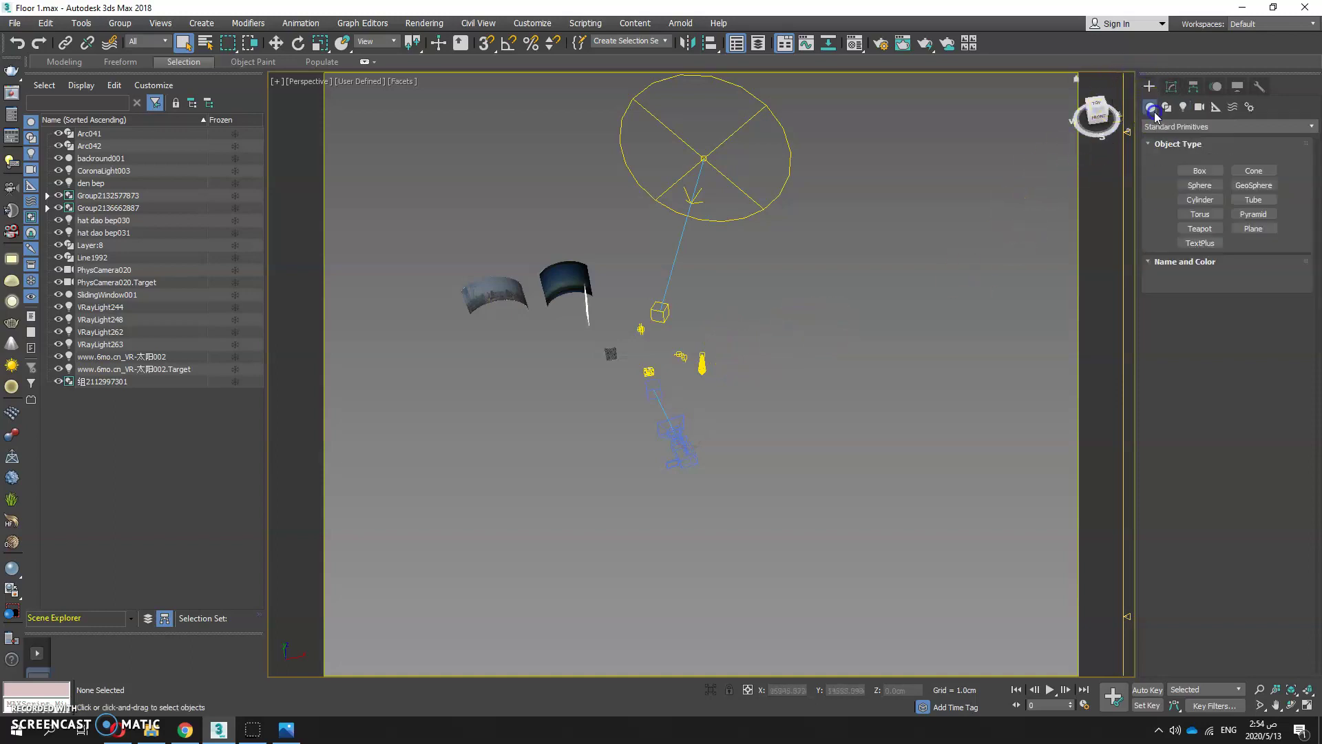
click(1242, 182)
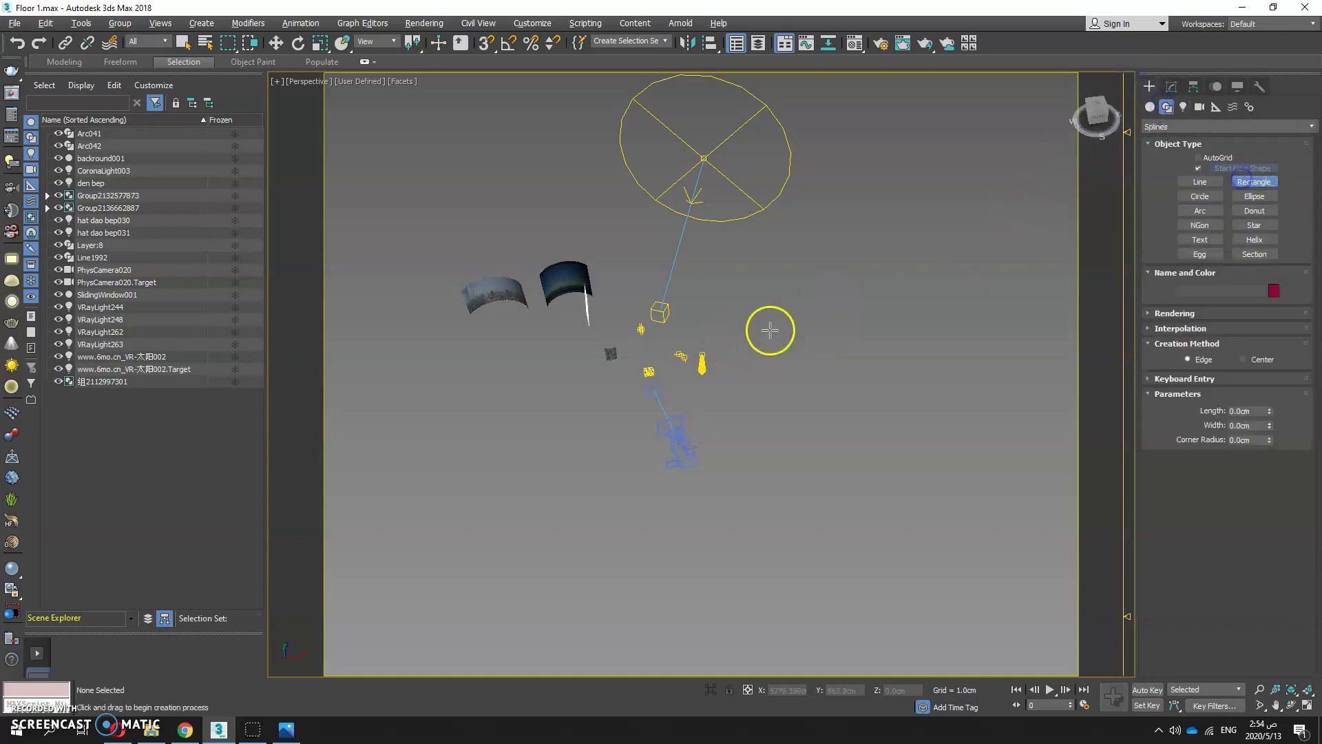
key(alt+w)
right_click(543, 292)
key(alt+w)
middle_drag(911, 352, 784, 350)
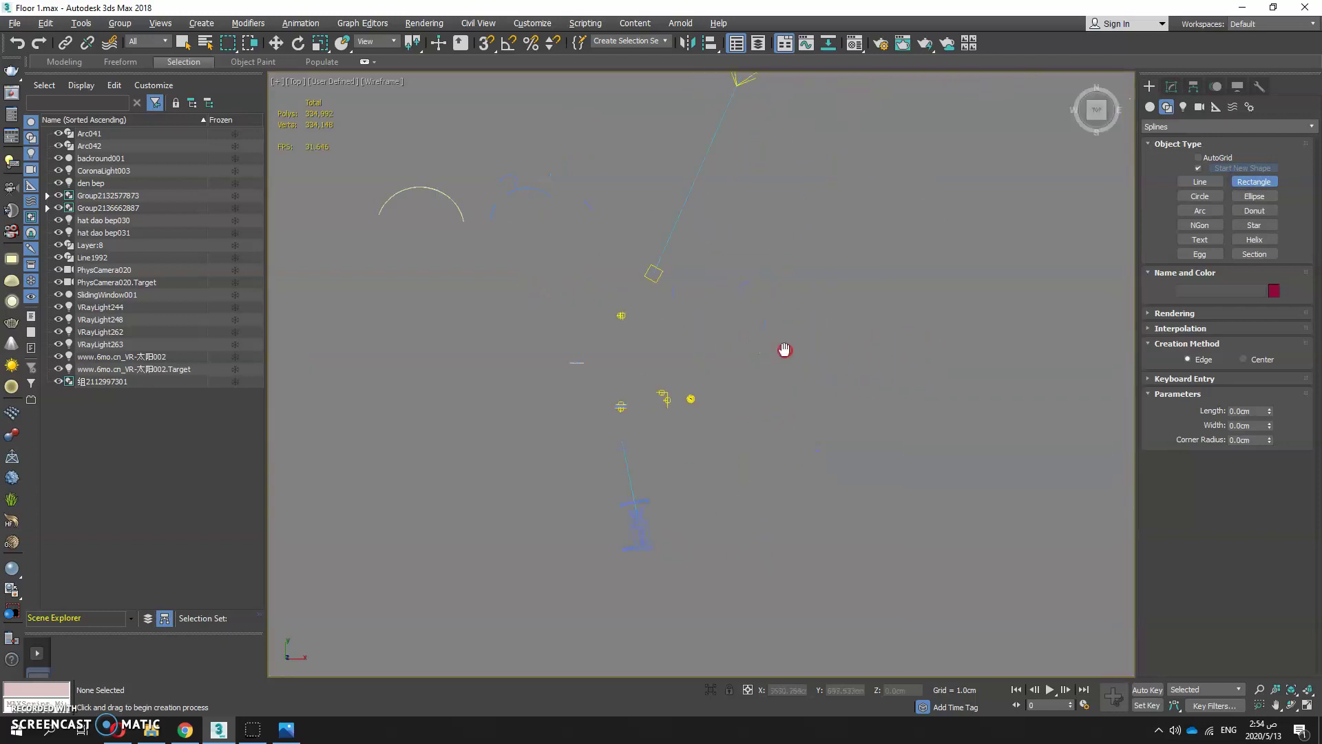
drag(805, 297, 954, 439)
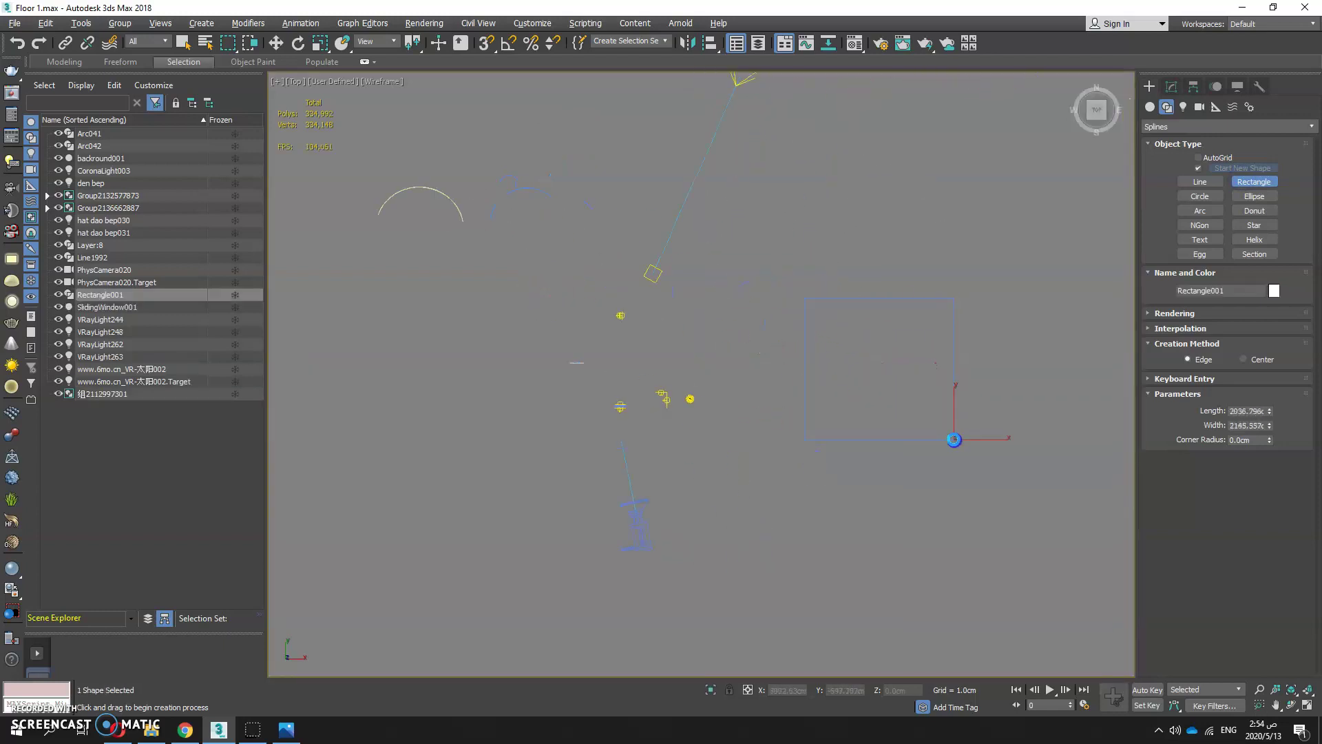
right_click(1020, 417)
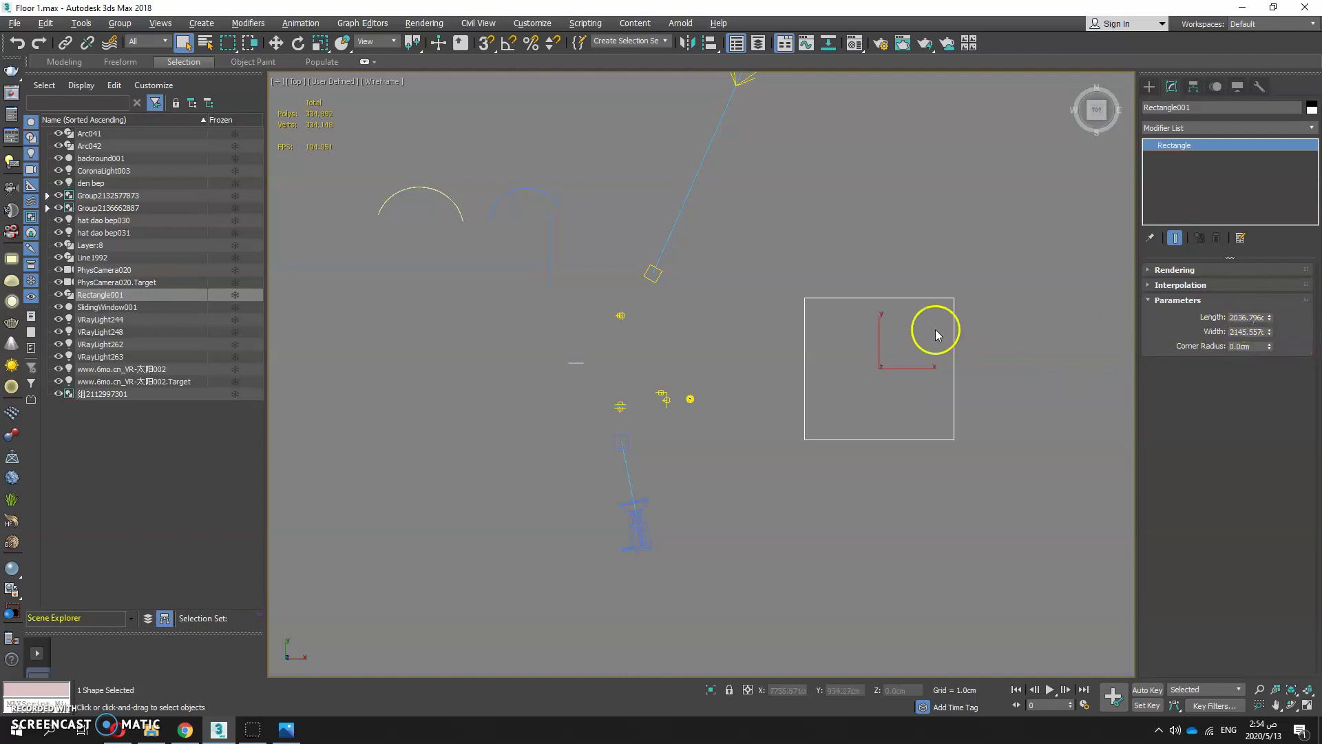
Step: Set the rectangle to 1507.229 by 1294.2 cm and convert it to an editable spline
mouse_move(1269, 318)
mouse_down()
mouse_move(1274, 362)
mouse_move(1271, 326)
mouse_up()
scroll(970, 386, up, 3)
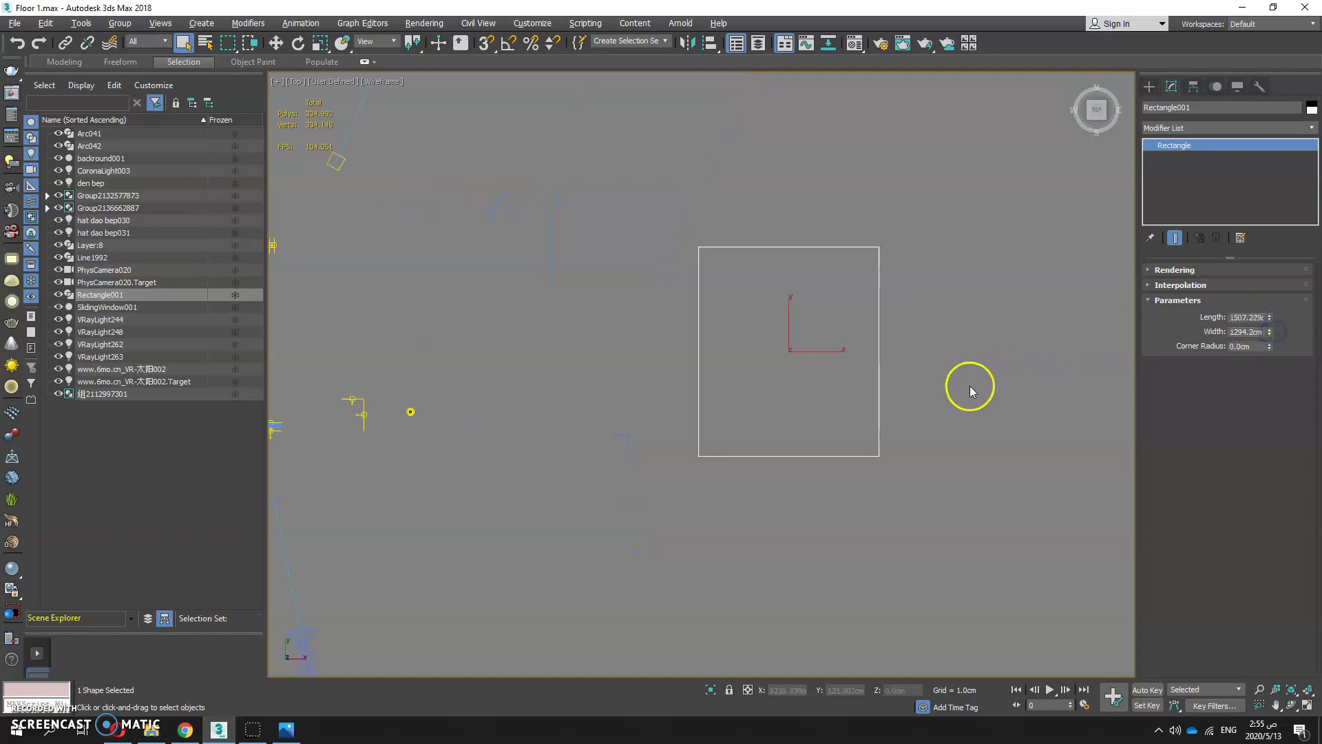
right_click(815, 341)
mouse_move(950, 490)
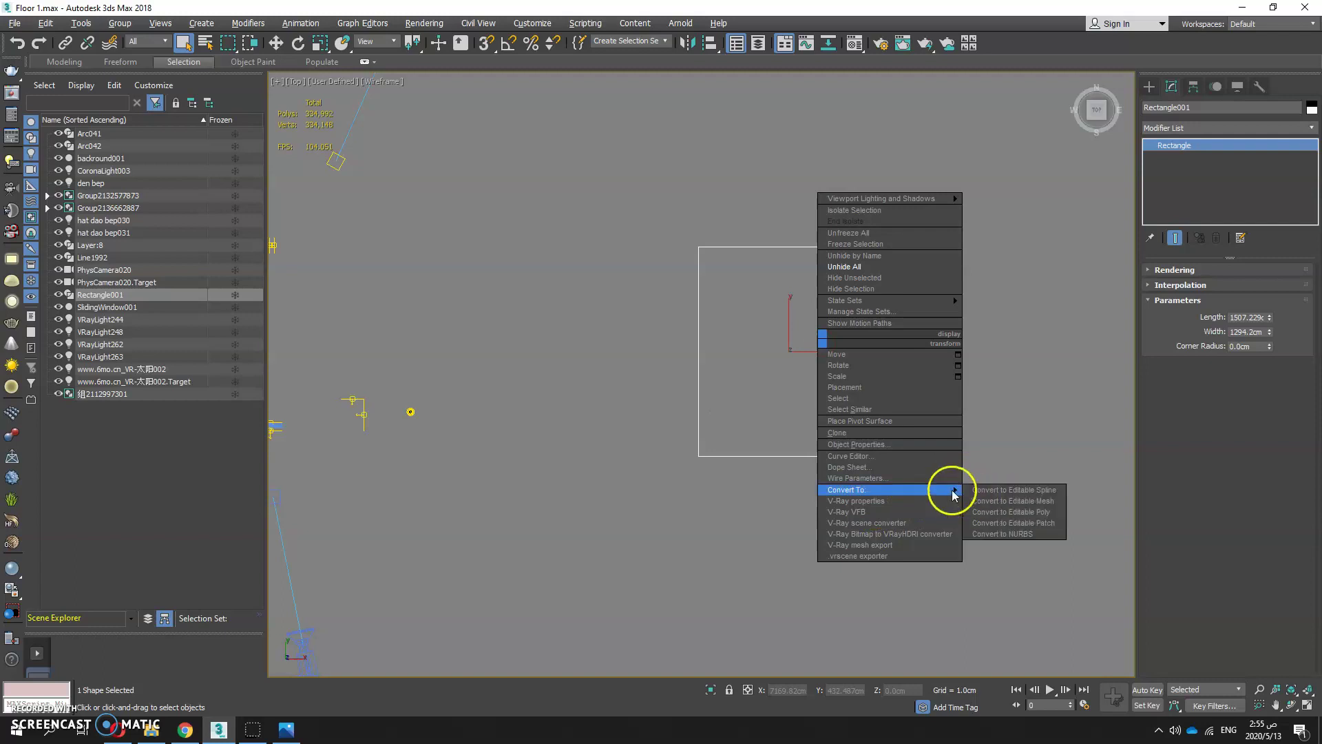
click(1015, 494)
Step: Outline the rectangle spline by 3.0 cm to form a double-lined wall profile
key(3)
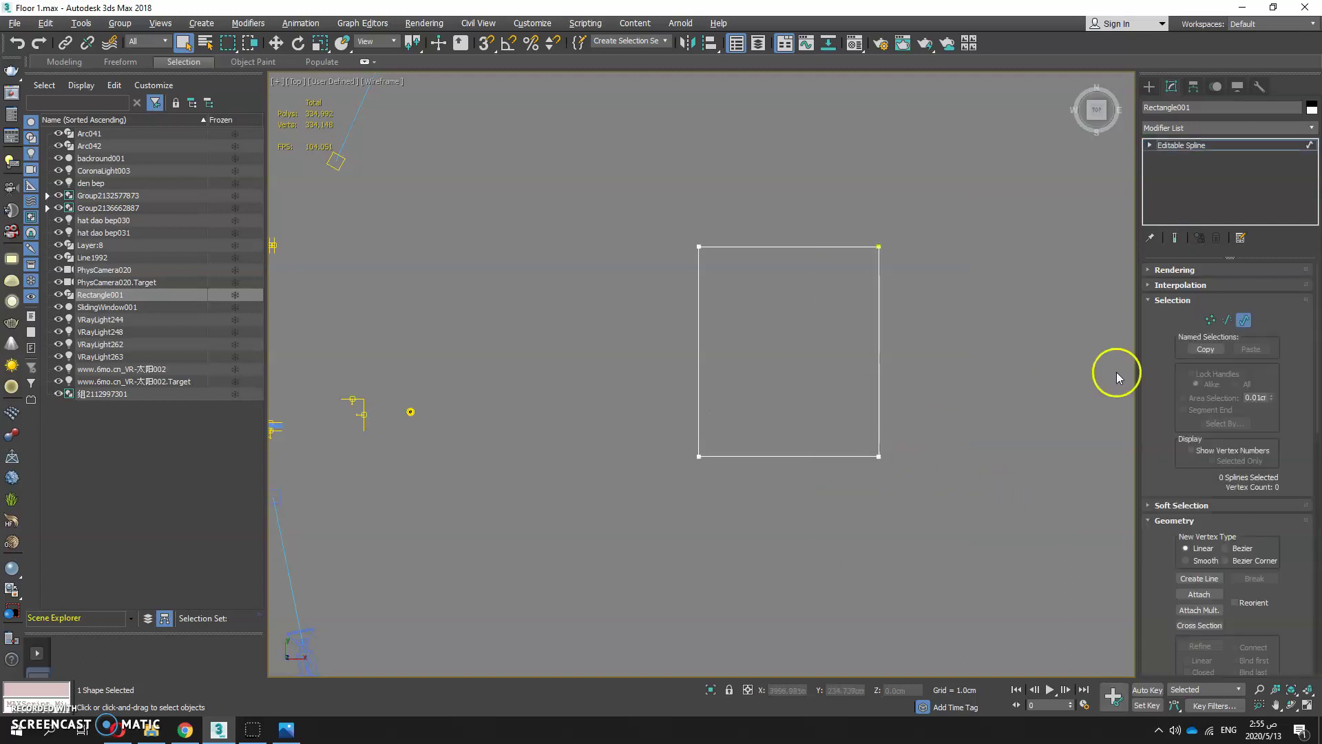
scroll(1184, 482, down, 5)
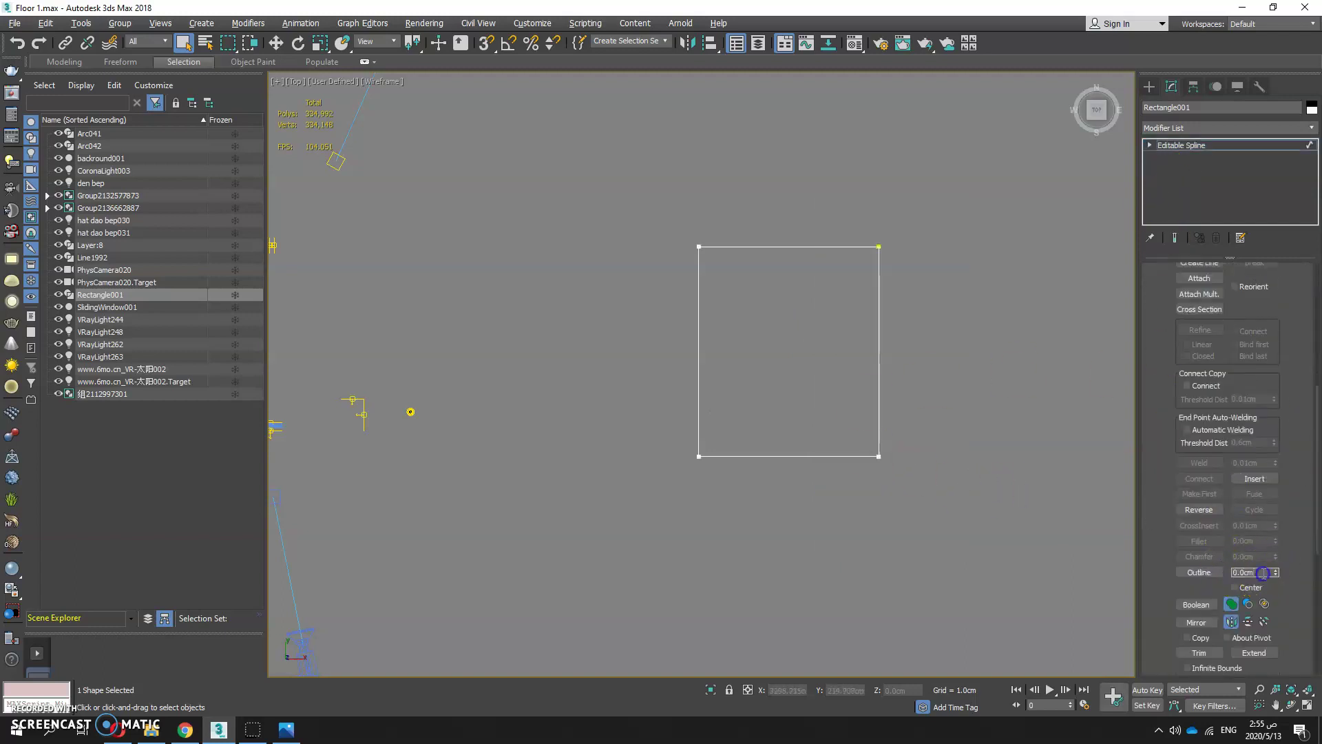
key(Return)
key(ctrl+z)
key(ctrl+y)
Step: Add an Extrude modifier to the outlined rectangle
click(1168, 127)
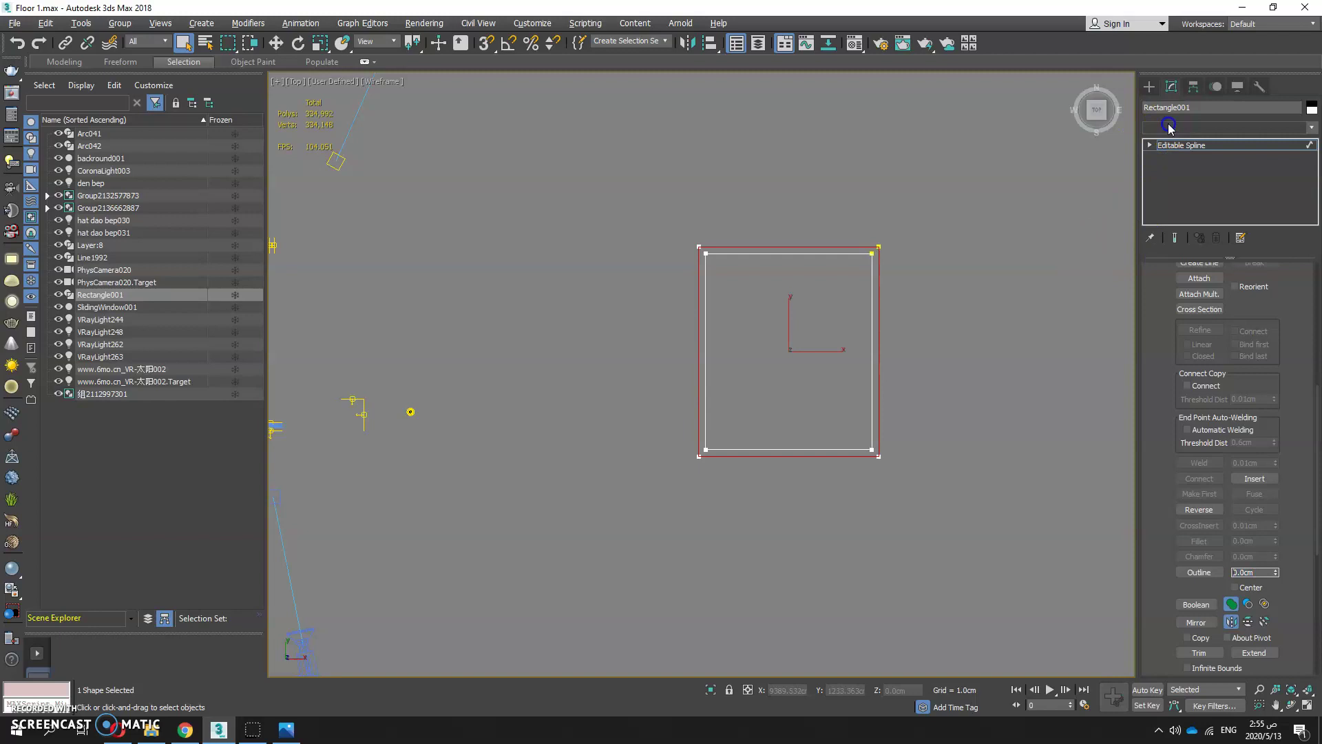
key(e)
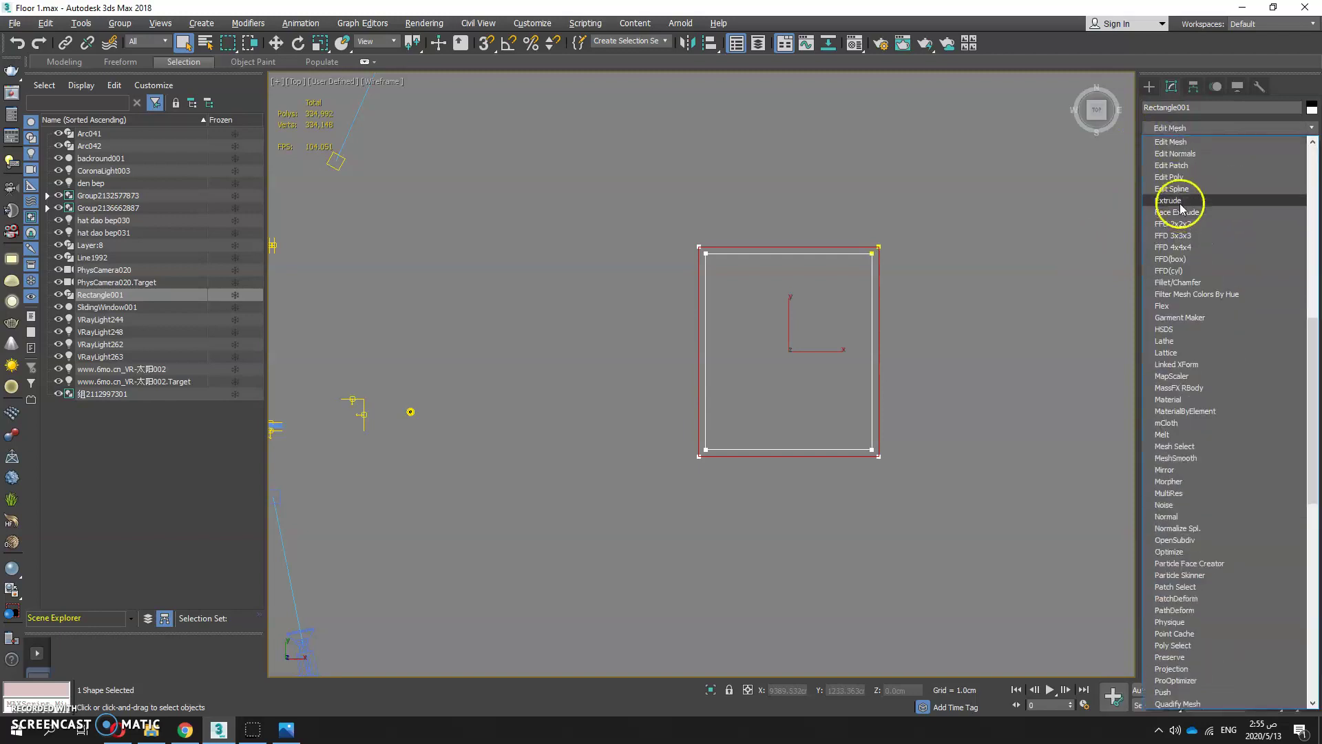
click(1179, 201)
Step: In the maximized Perspective view, set the Extrude amount to 500 cm for the walls
click(735, 363)
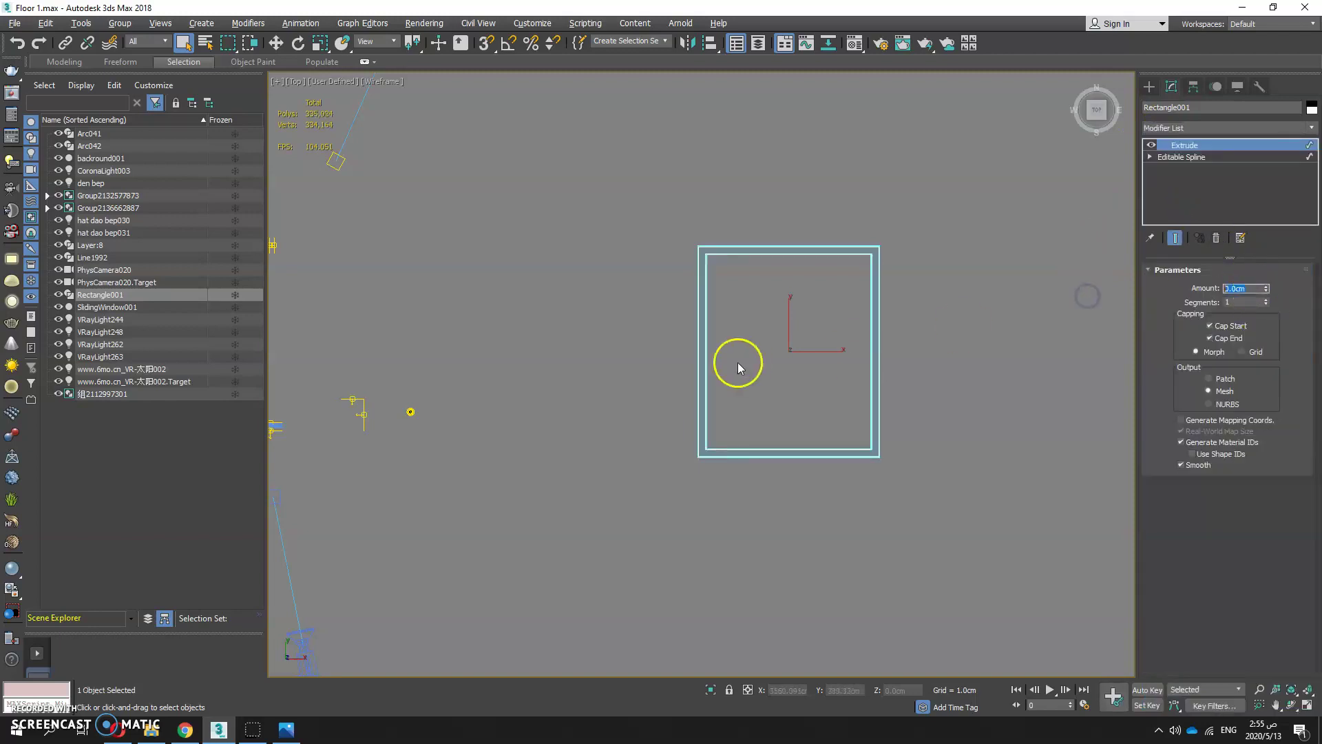
key(alt+w)
click(1006, 549)
key(alt+w)
click(1274, 327)
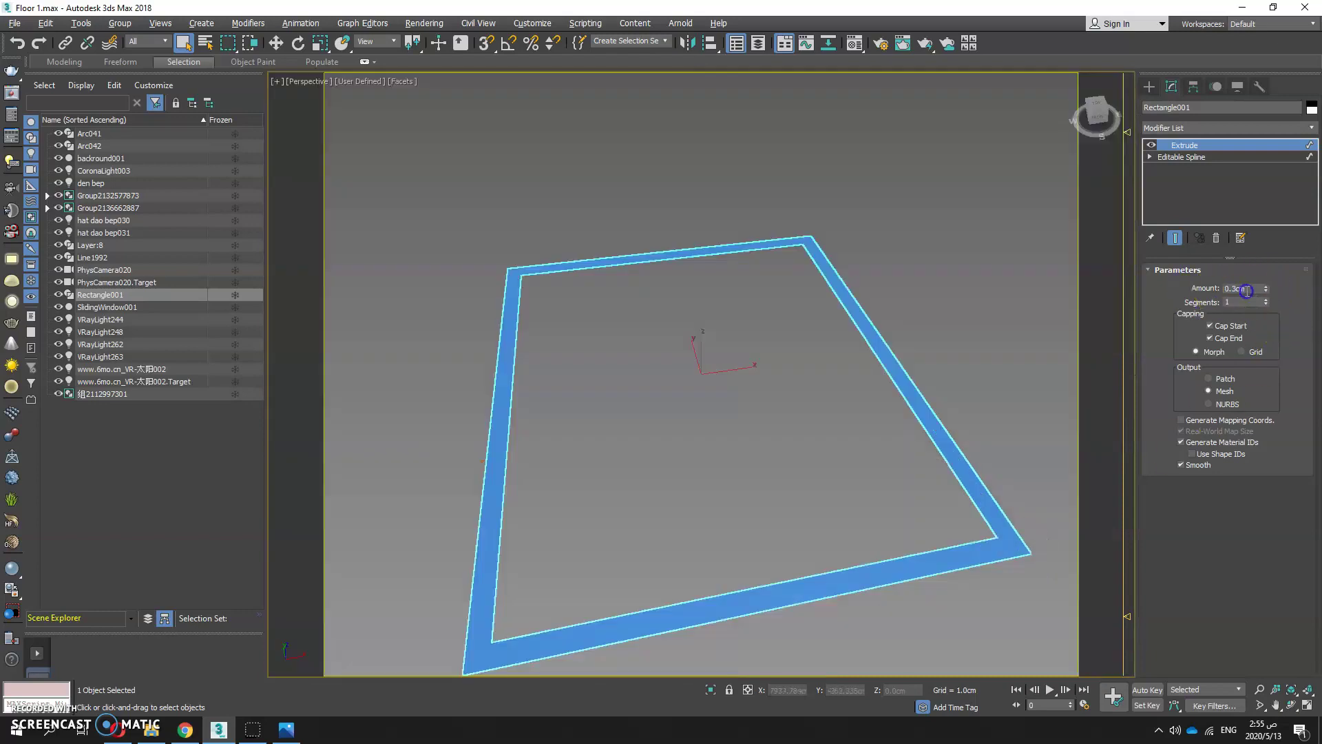
key(Return)
scroll(842, 347, down, 5)
alt+middle_drag(820, 397, 833, 372)
double_click(1238, 289)
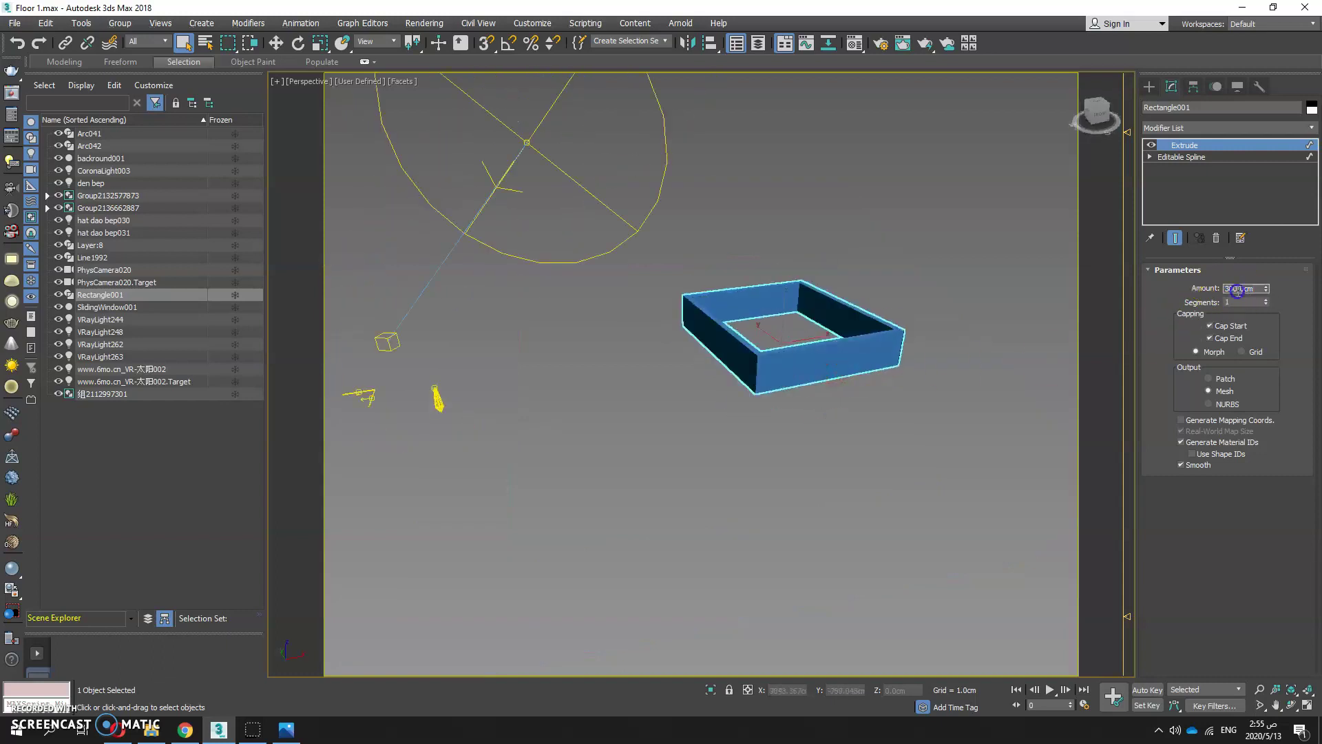
text(500)
key(Return)
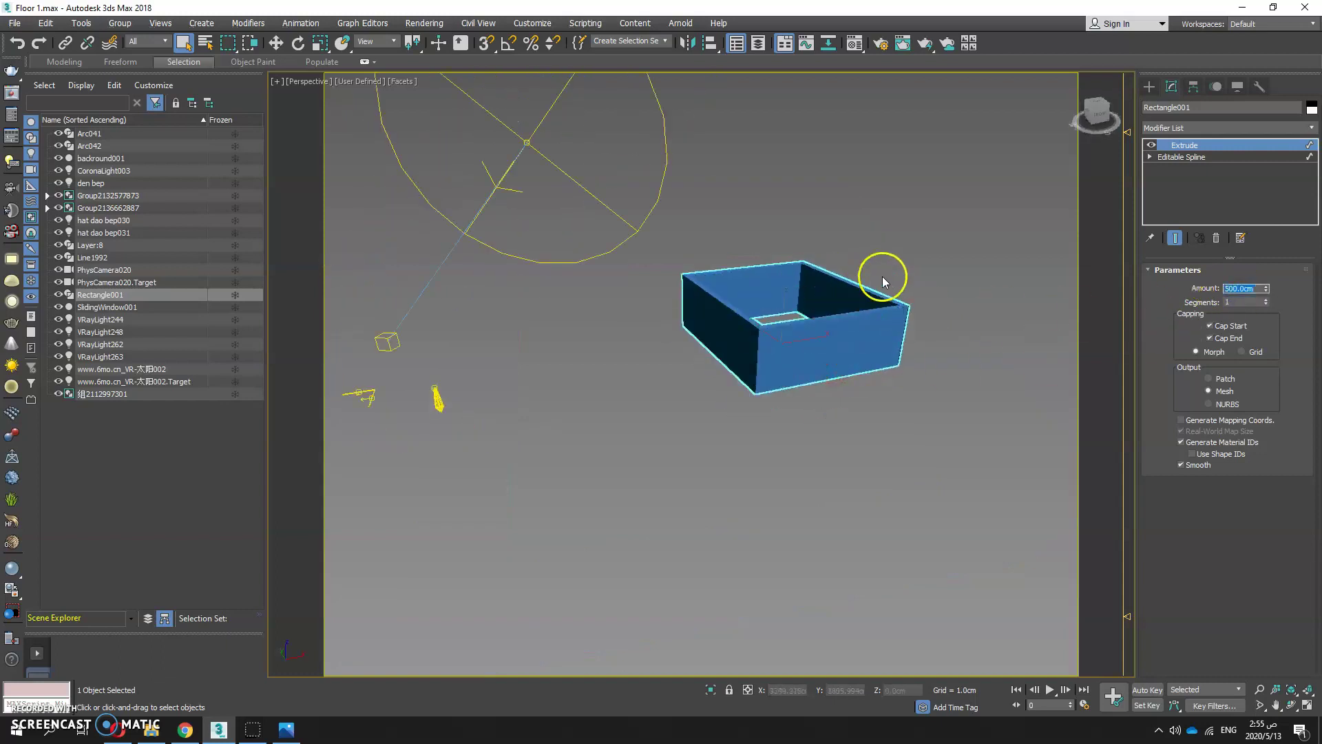
Step: Deselect the walls and orbit to look down into the room shell
scroll(938, 307, up, 5)
click(938, 308)
scroll(797, 363, down, 4)
alt+middle_drag(797, 363, 779, 449)
click(1149, 86)
click(1168, 107)
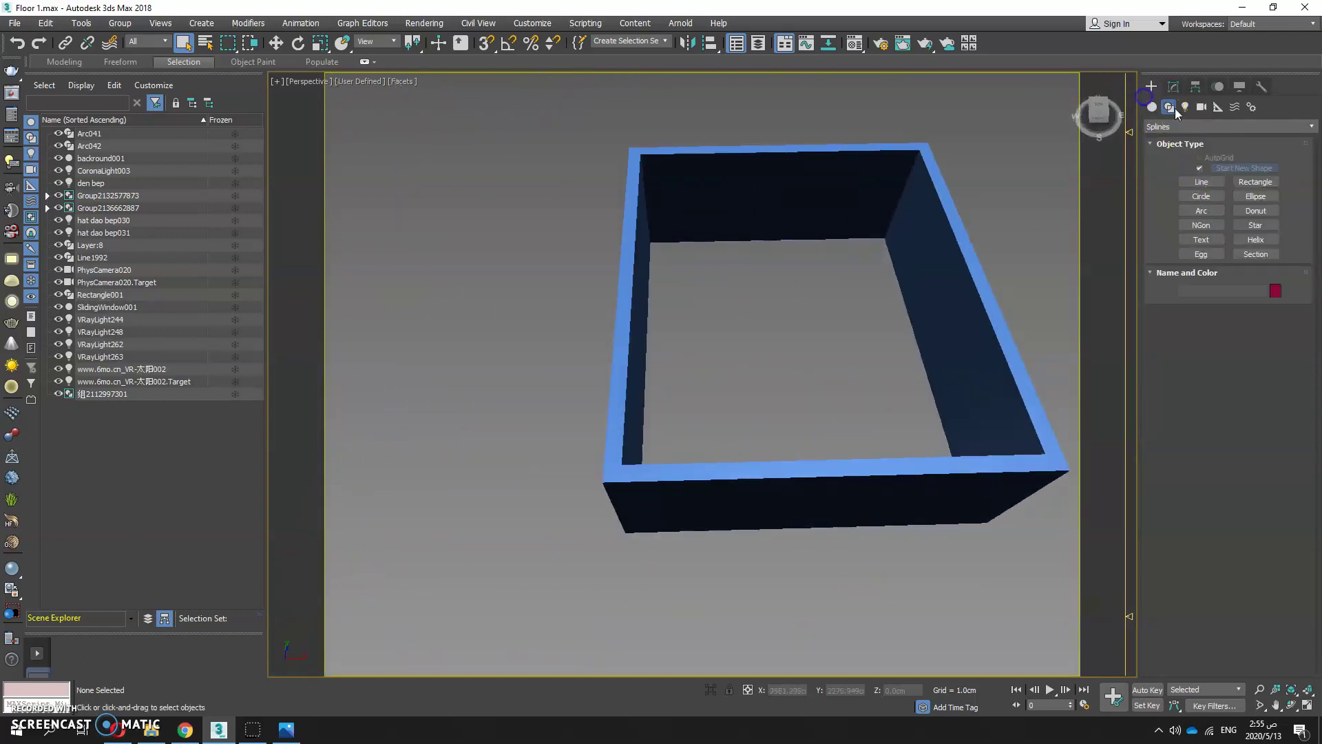
Step: Create a box against the front wall, drawing its base and height
click(1151, 107)
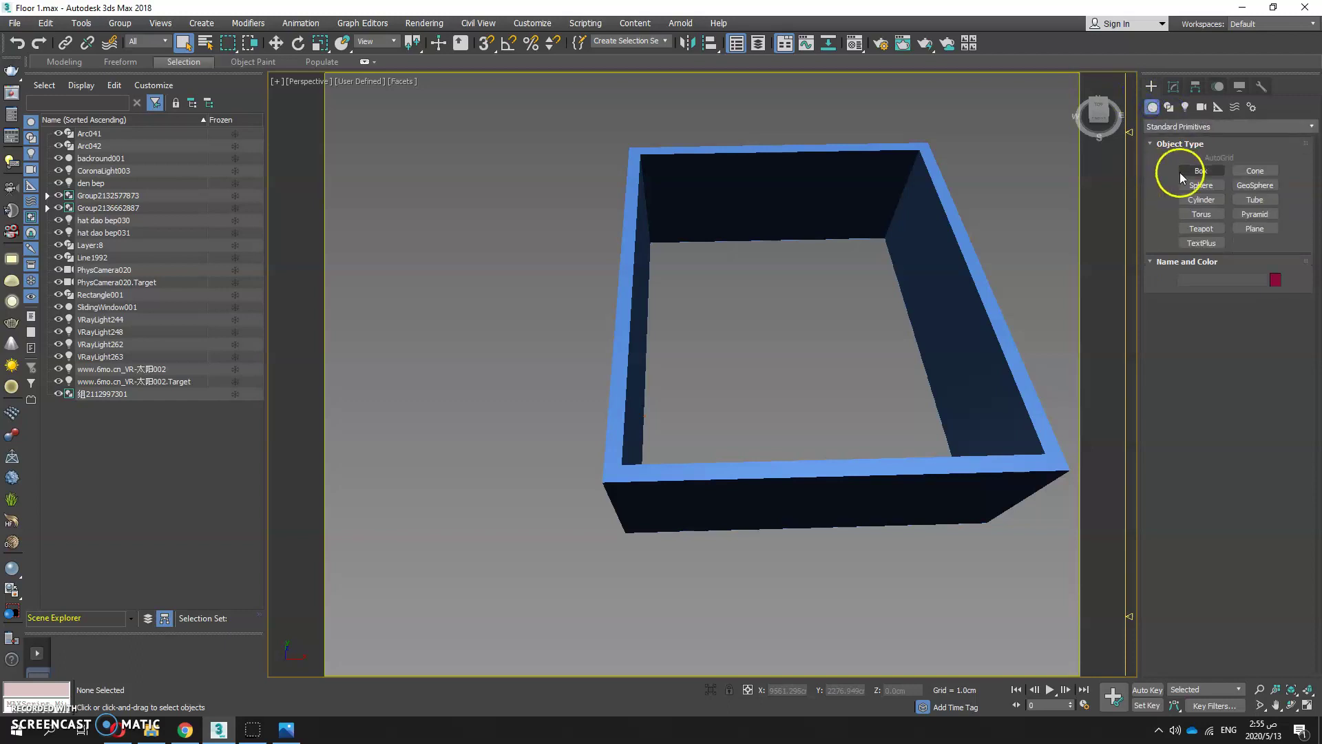
click(1200, 171)
alt+middle_drag(764, 313, 895, 321)
drag(605, 490, 722, 430)
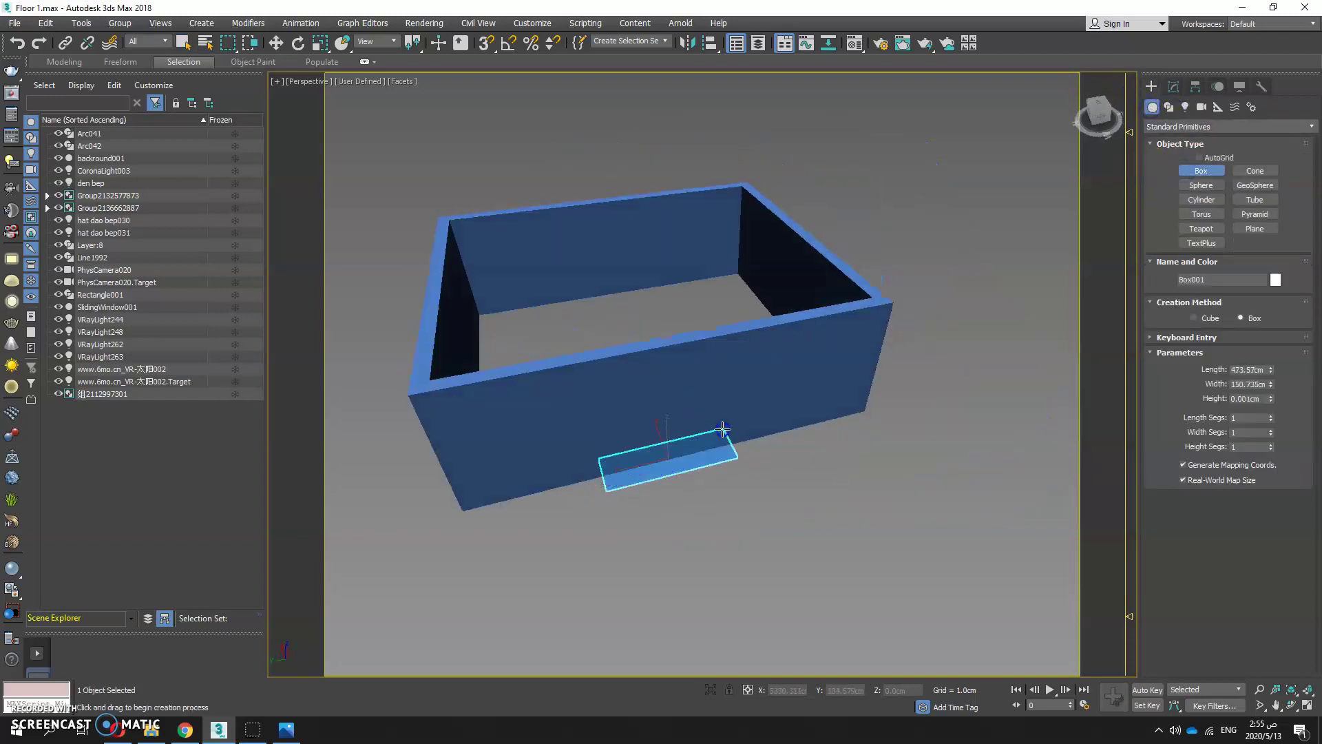
click(687, 358)
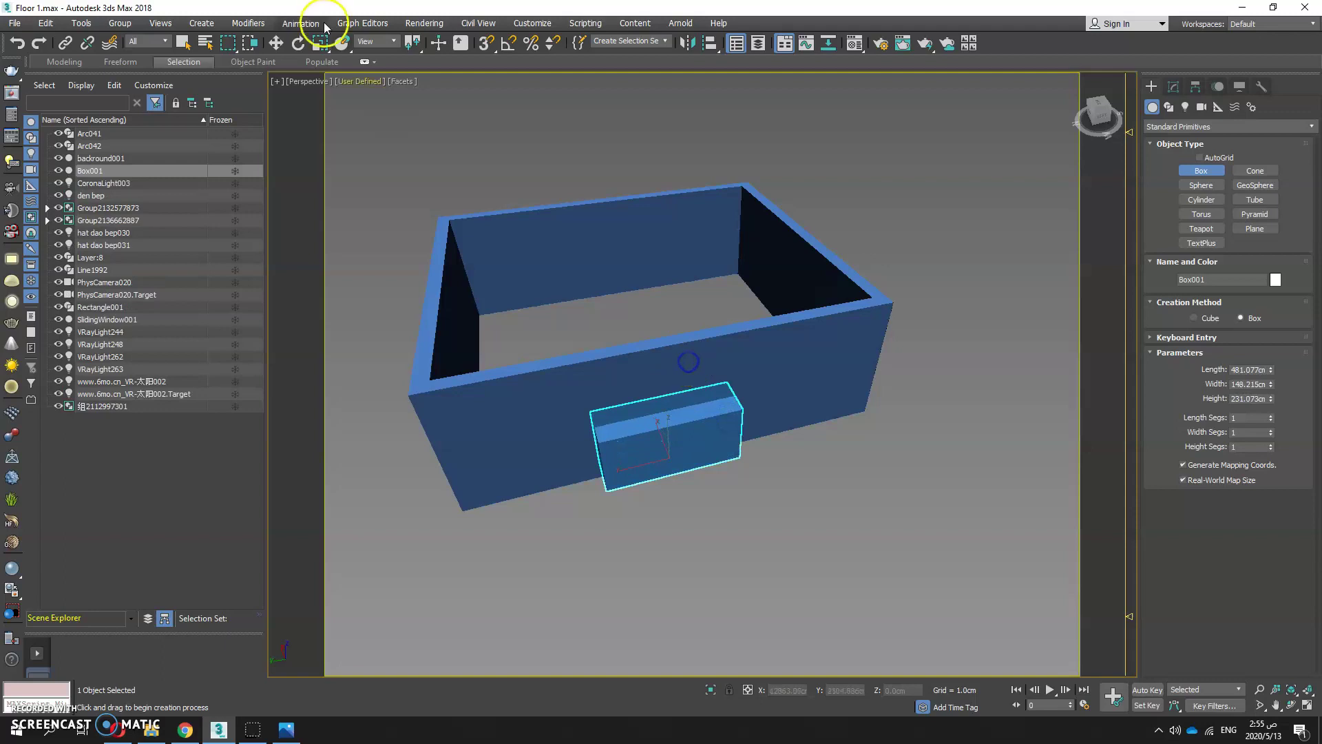
Step: Move the box up and into the front wall where the window opening goes
click(286, 44)
drag(659, 442, 656, 395)
alt+middle_drag(737, 408, 661, 434)
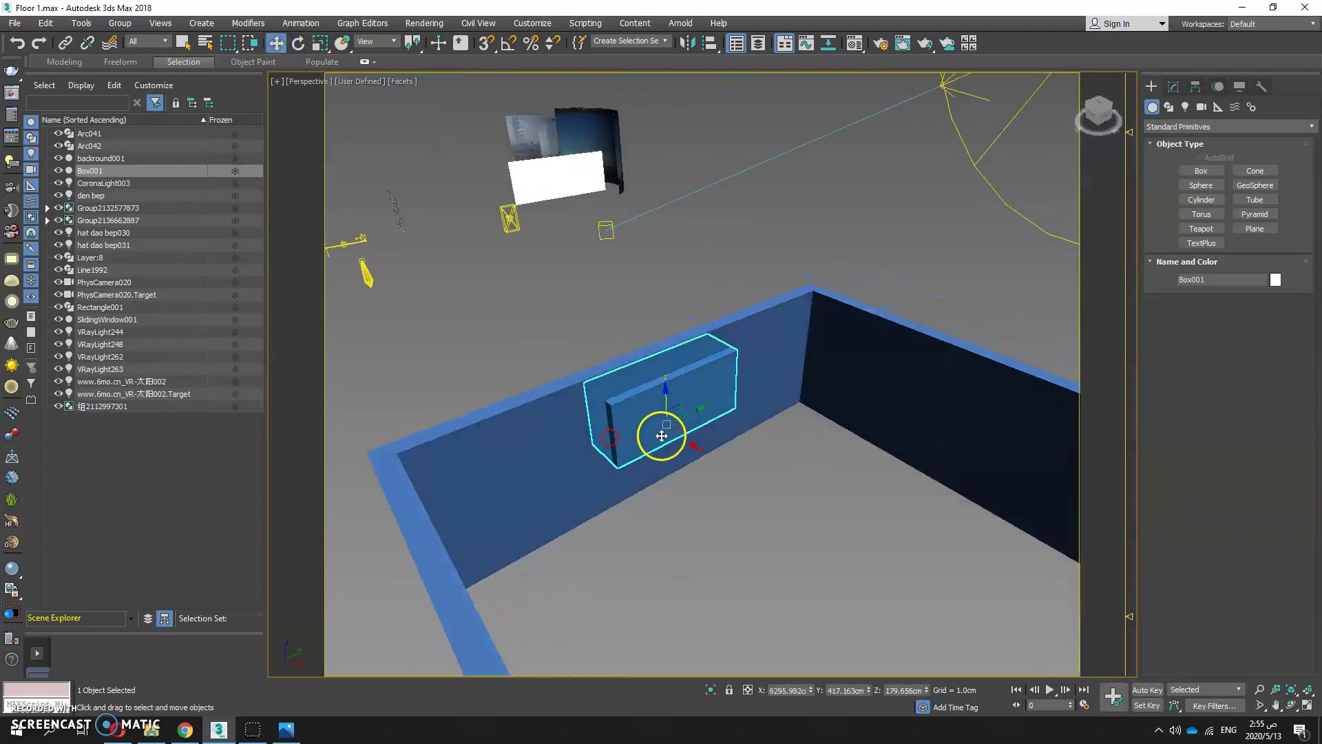
drag(693, 423, 687, 495)
alt+middle_drag(687, 494, 570, 478)
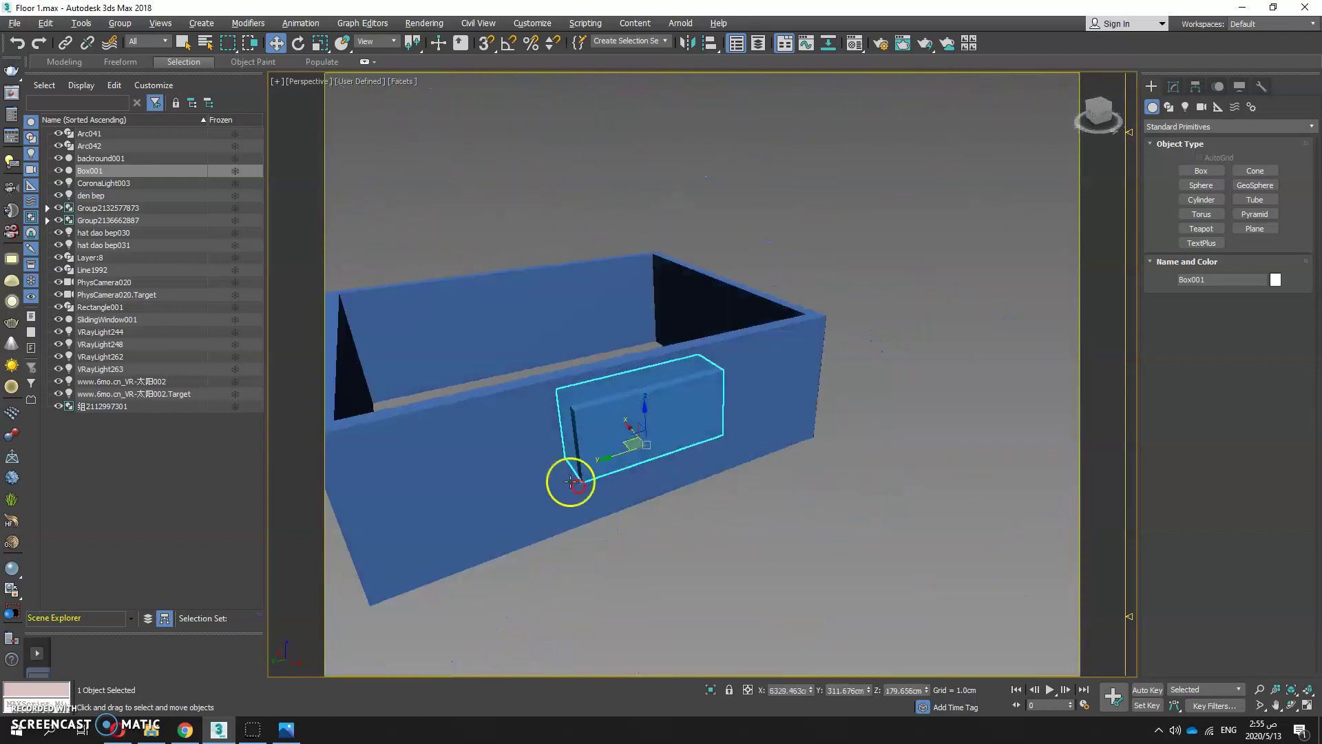
drag(650, 418, 630, 445)
mouse_move(630, 444)
alt+middle_down()
mouse_move(617, 459)
mouse_move(613, 442)
alt+middle_up()
mouse_move(613, 441)
mouse_down()
mouse_move(626, 431)
mouse_move(600, 467)
mouse_move(696, 471)
mouse_move(464, 460)
mouse_up()
Step: Clone Box001 as independent copies Box002 and Box003 toward the other walls
click(613, 339)
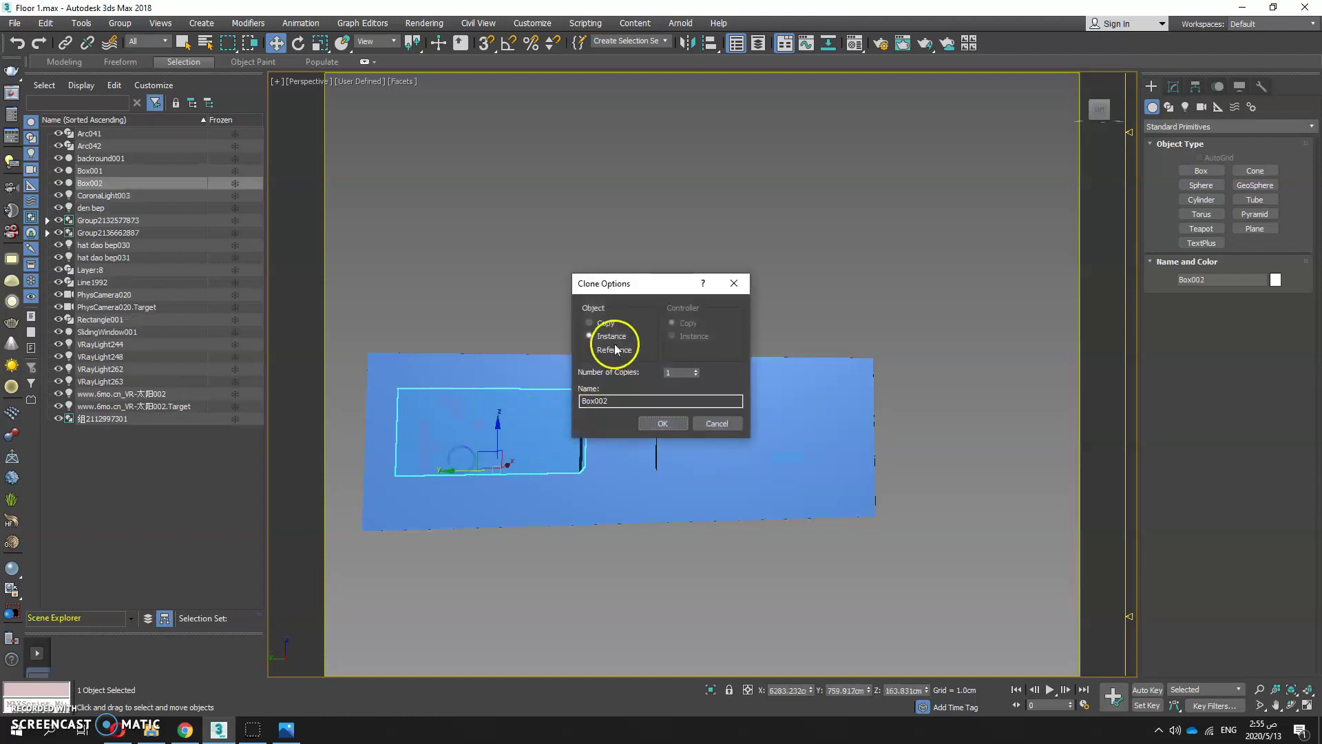
click(605, 323)
click(662, 422)
mouse_move(663, 422)
alt+middle_down()
mouse_move(694, 497)
mouse_move(643, 499)
alt+middle_up()
click(487, 487)
alt+middle_drag(487, 487, 511, 517)
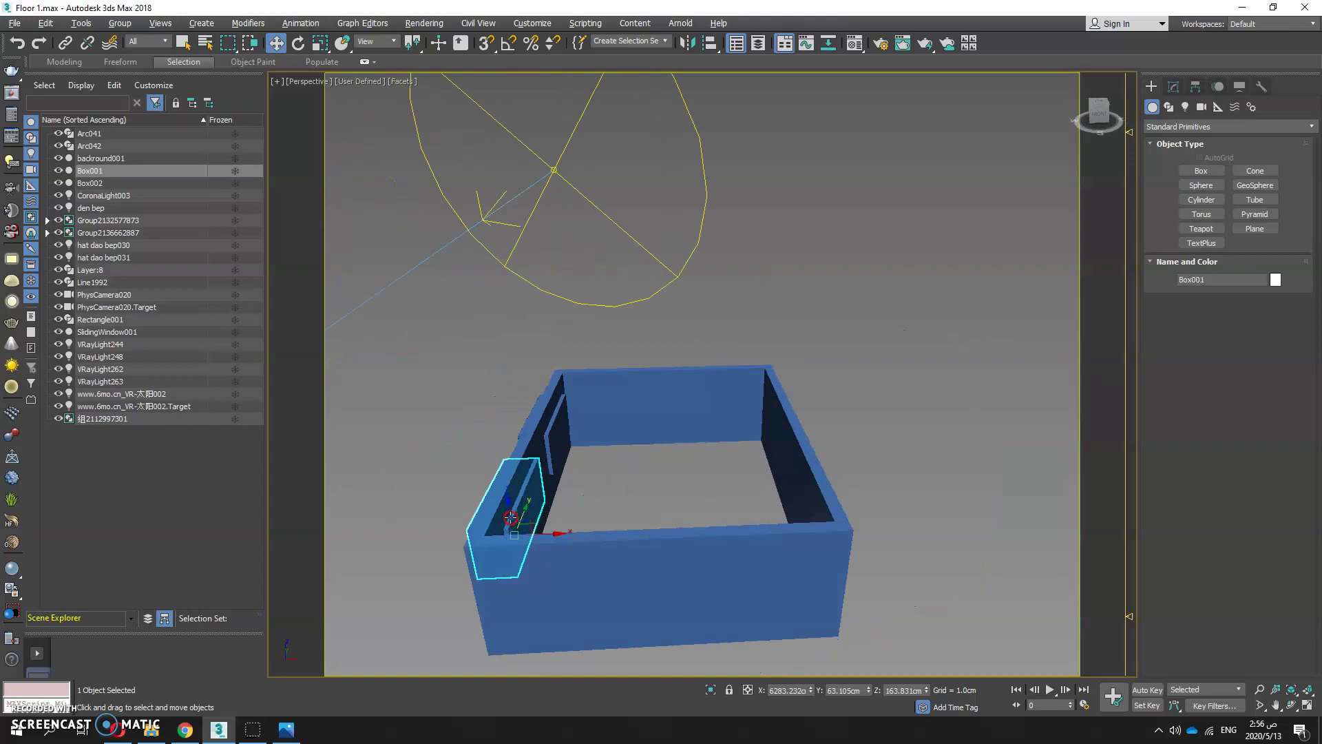
shift+drag(548, 537, 851, 518)
click(663, 423)
Step: Slide Box003 along its wall and stretch it to 995.829 cm long
alt+middle_drag(869, 536, 749, 546)
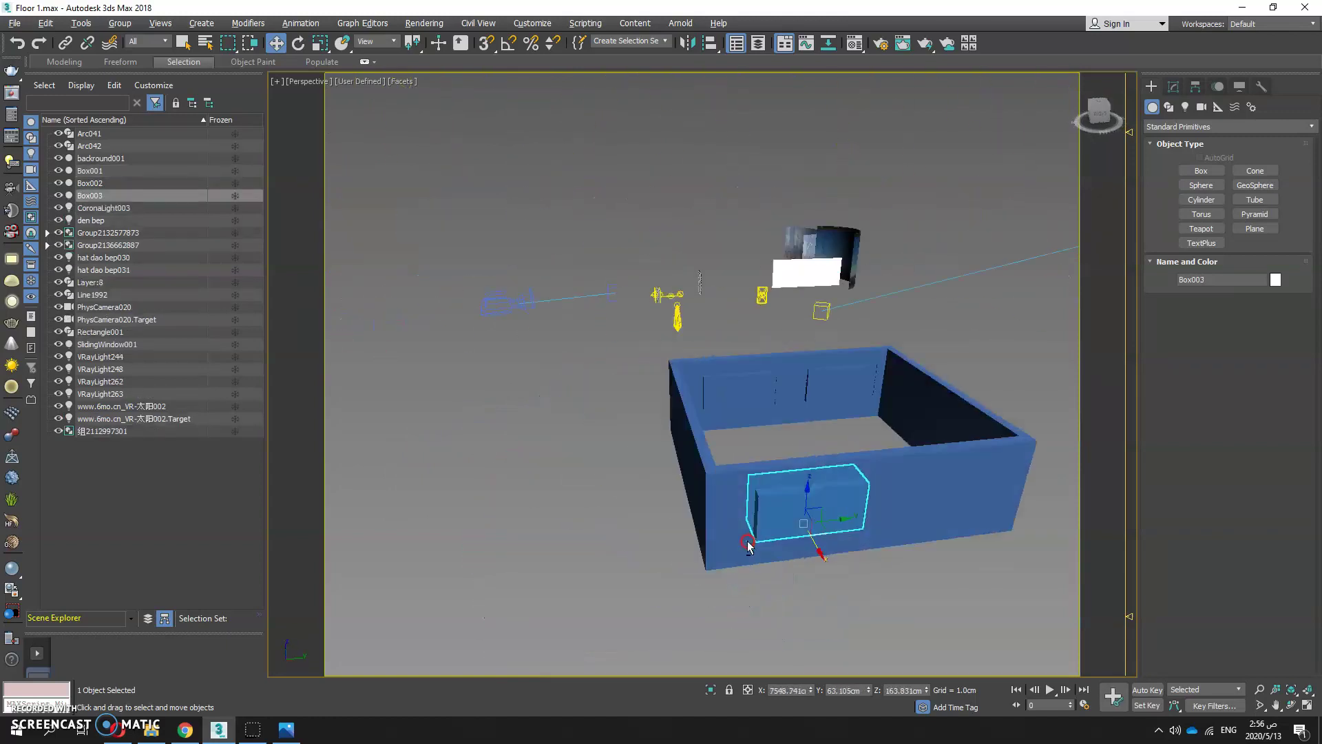
drag(823, 512, 904, 520)
click(1173, 87)
drag(1270, 303, 1251, 213)
alt+middle_drag(1036, 380, 823, 534)
click(1229, 306)
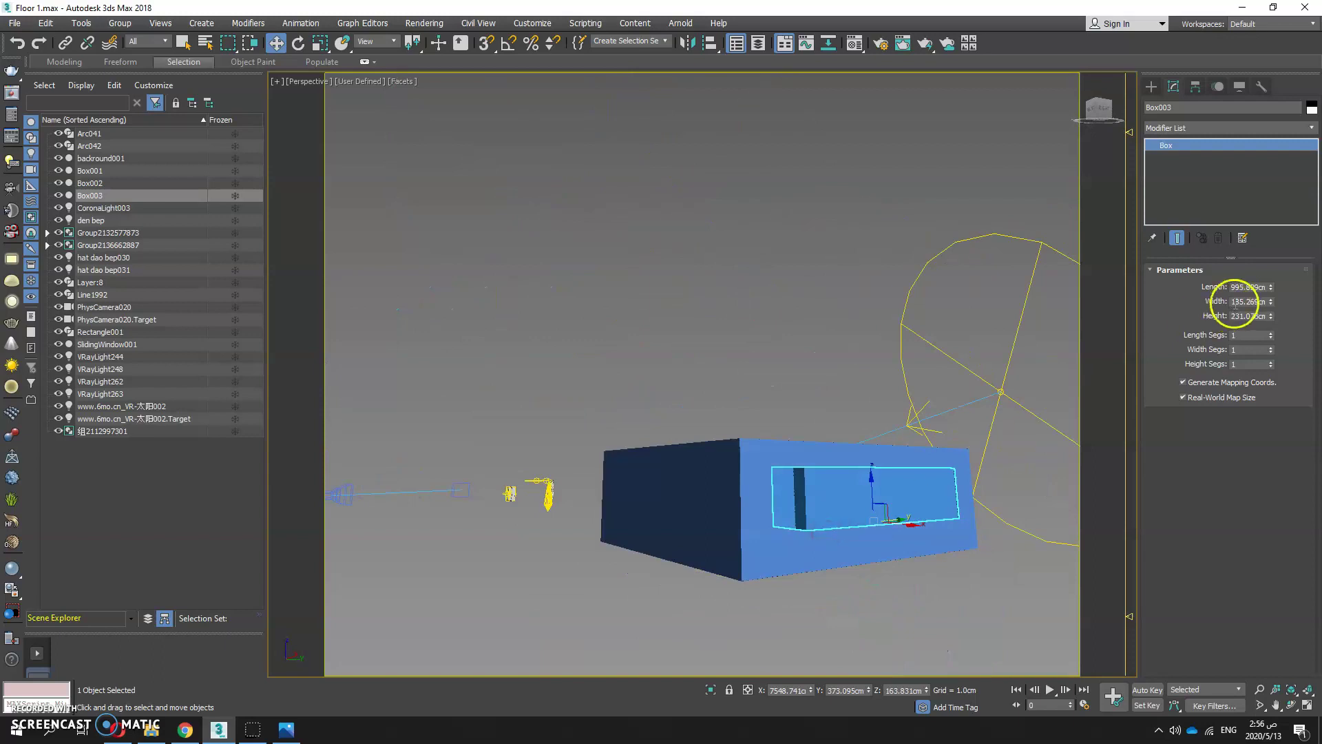
key(ctrl+z)
click(1202, 349)
alt+middle_drag(688, 587, 771, 623)
Step: Start a Boolean on the walls and subtract Box003 as the first opening
click(747, 604)
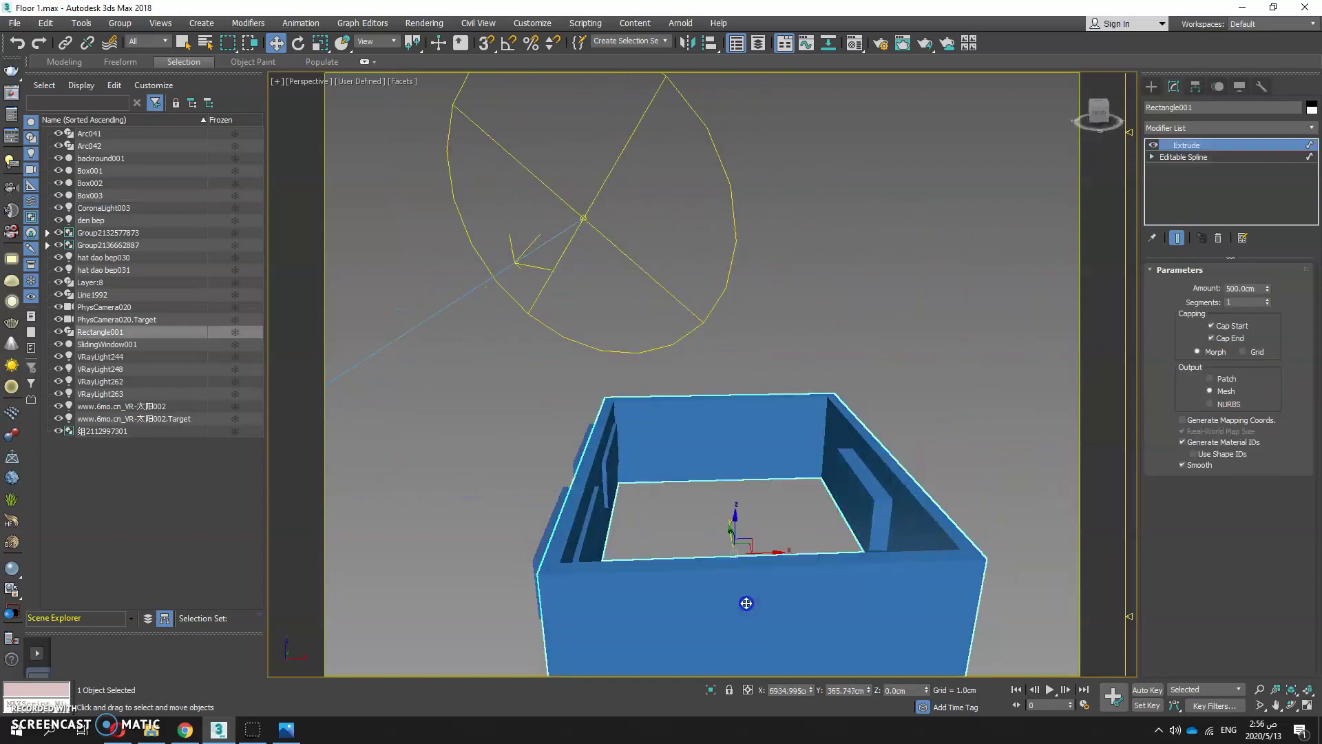
click(1147, 86)
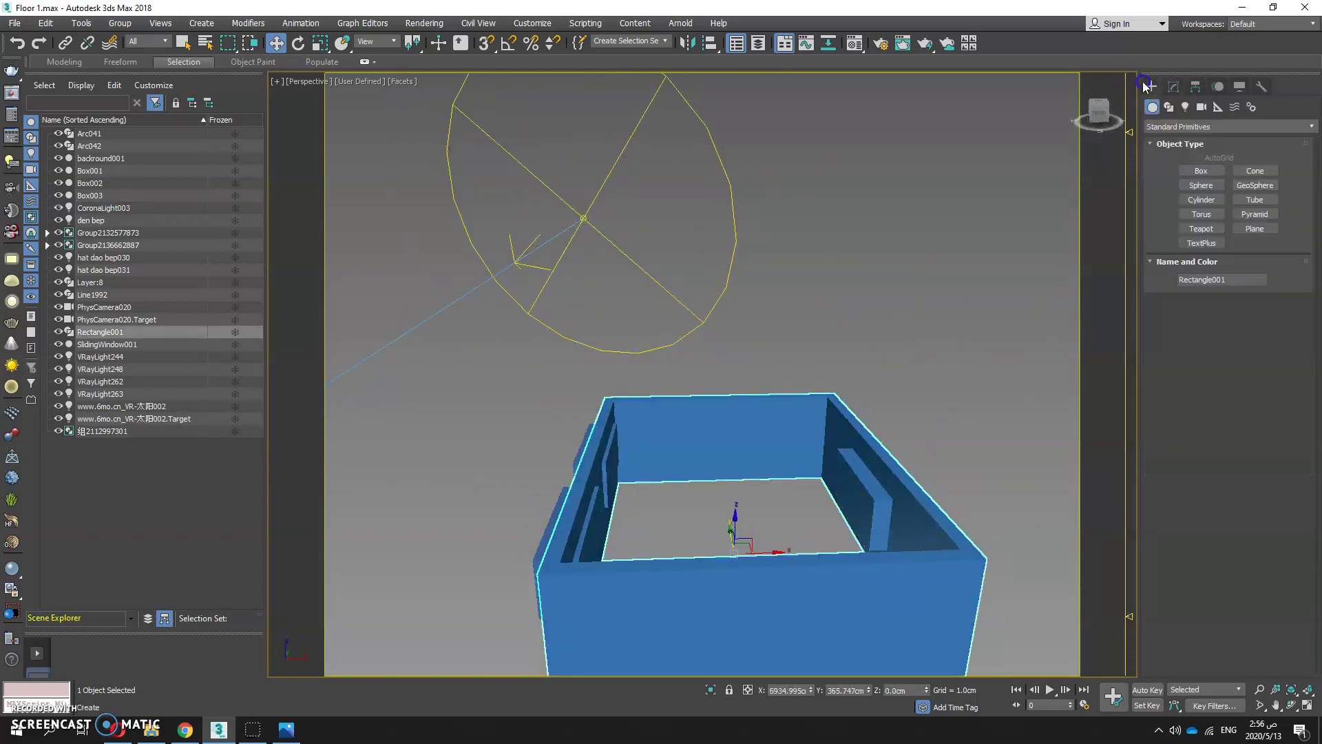
click(1179, 127)
click(1183, 166)
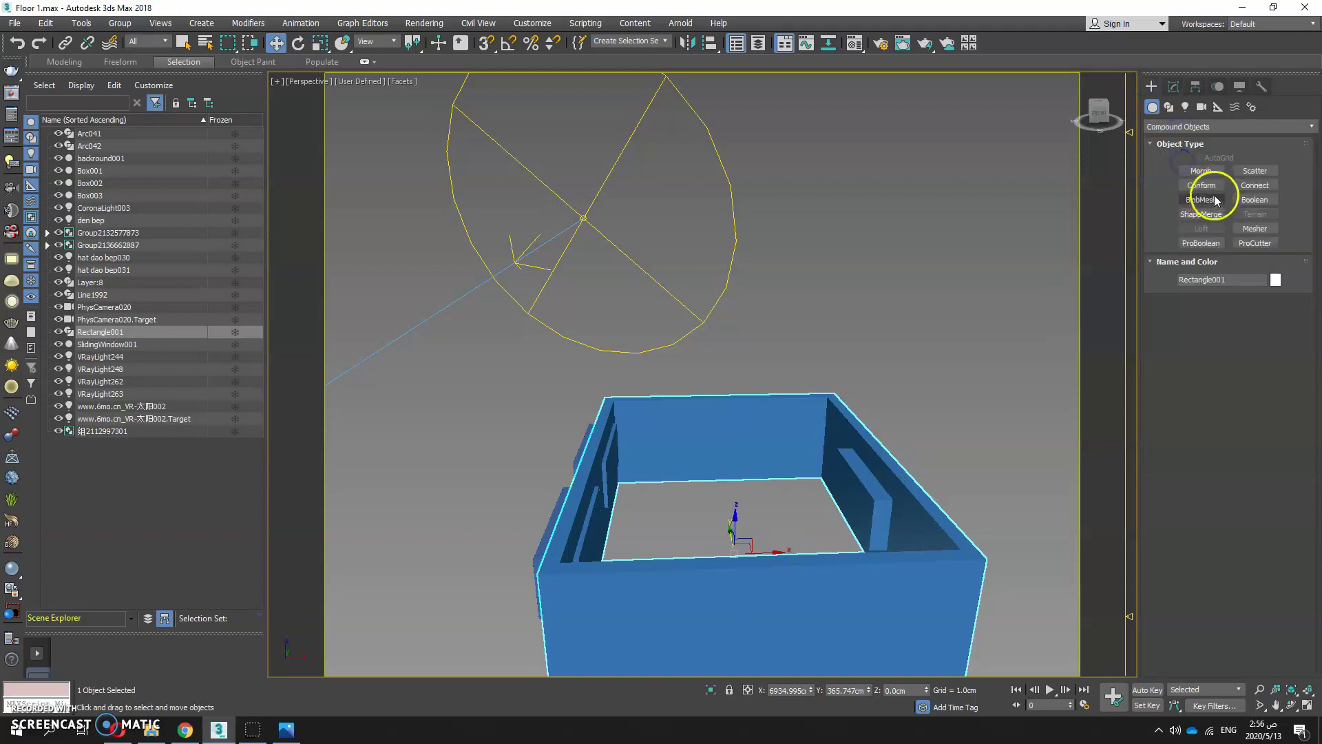
click(1255, 200)
click(1247, 318)
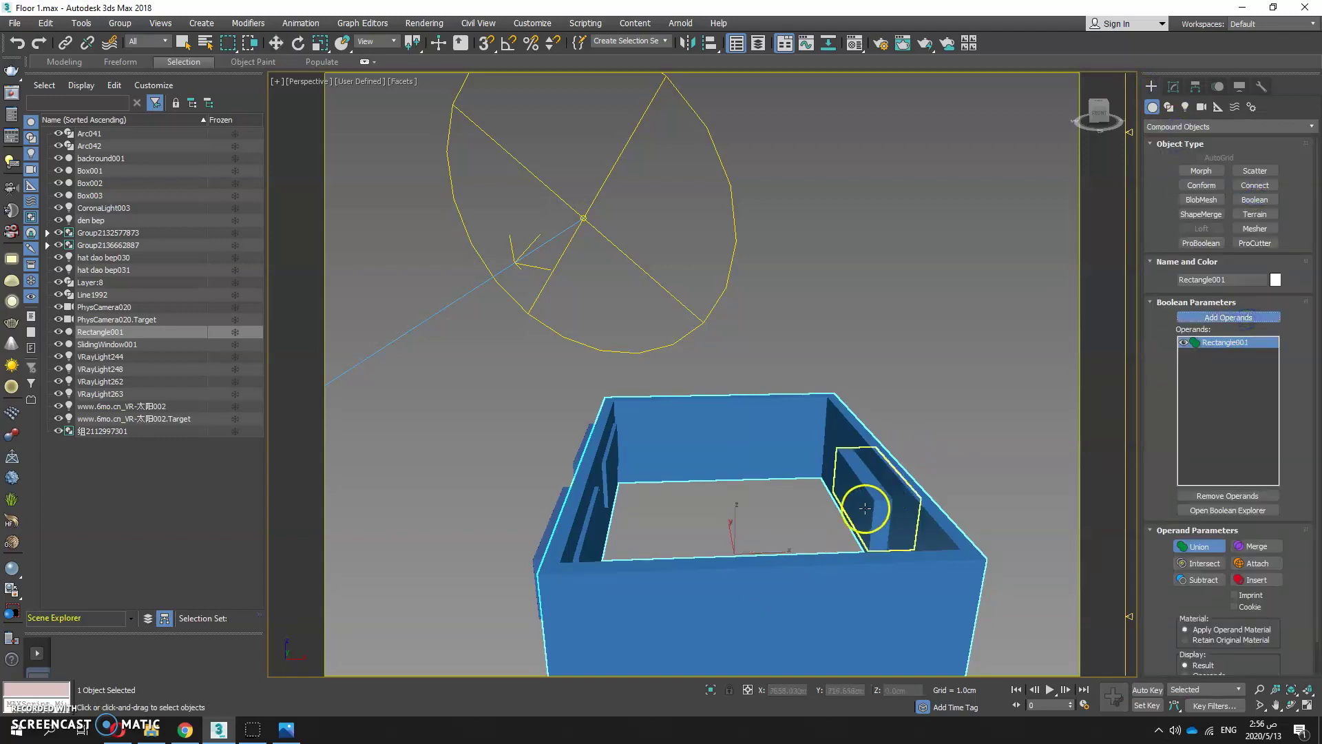
click(1199, 580)
click(879, 514)
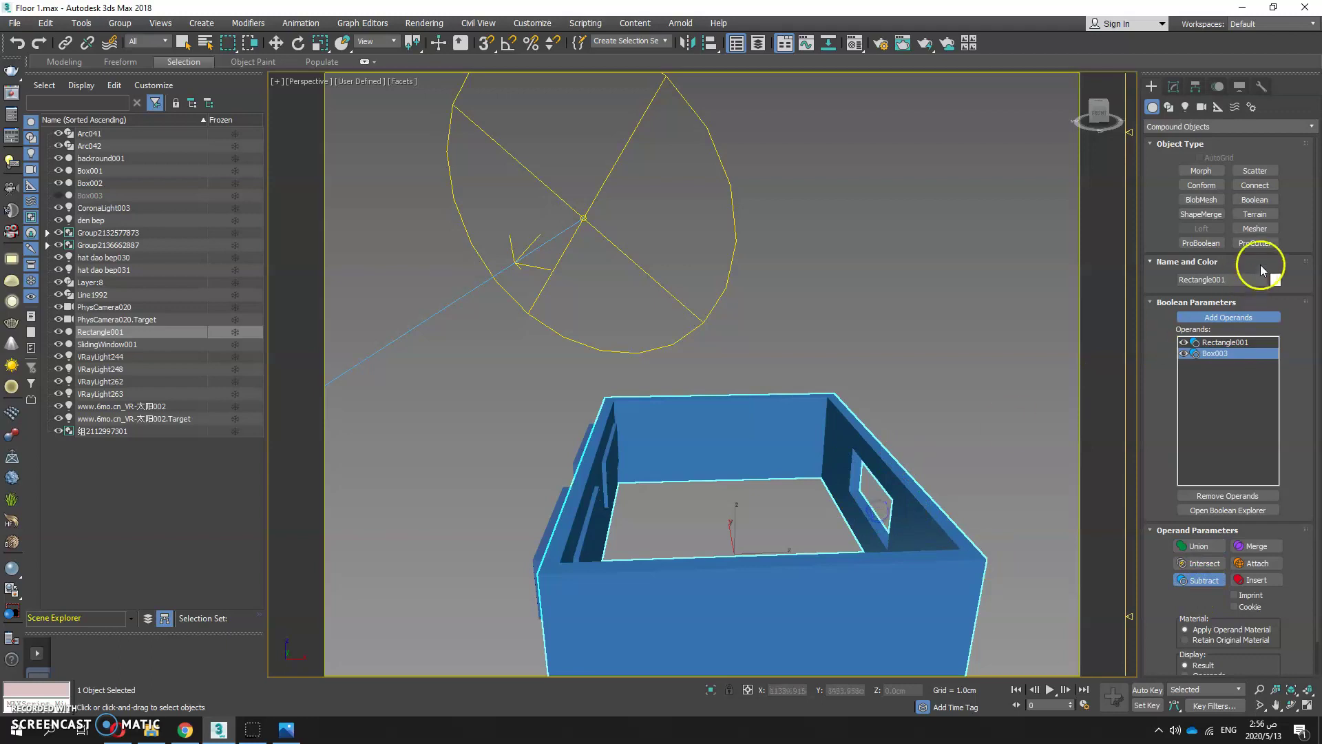
Step: Subtract Box002 and Box001 from the walls to cut the remaining openings
click(1262, 202)
click(1237, 318)
click(1201, 579)
alt+middle_drag(835, 540, 689, 527)
click(698, 423)
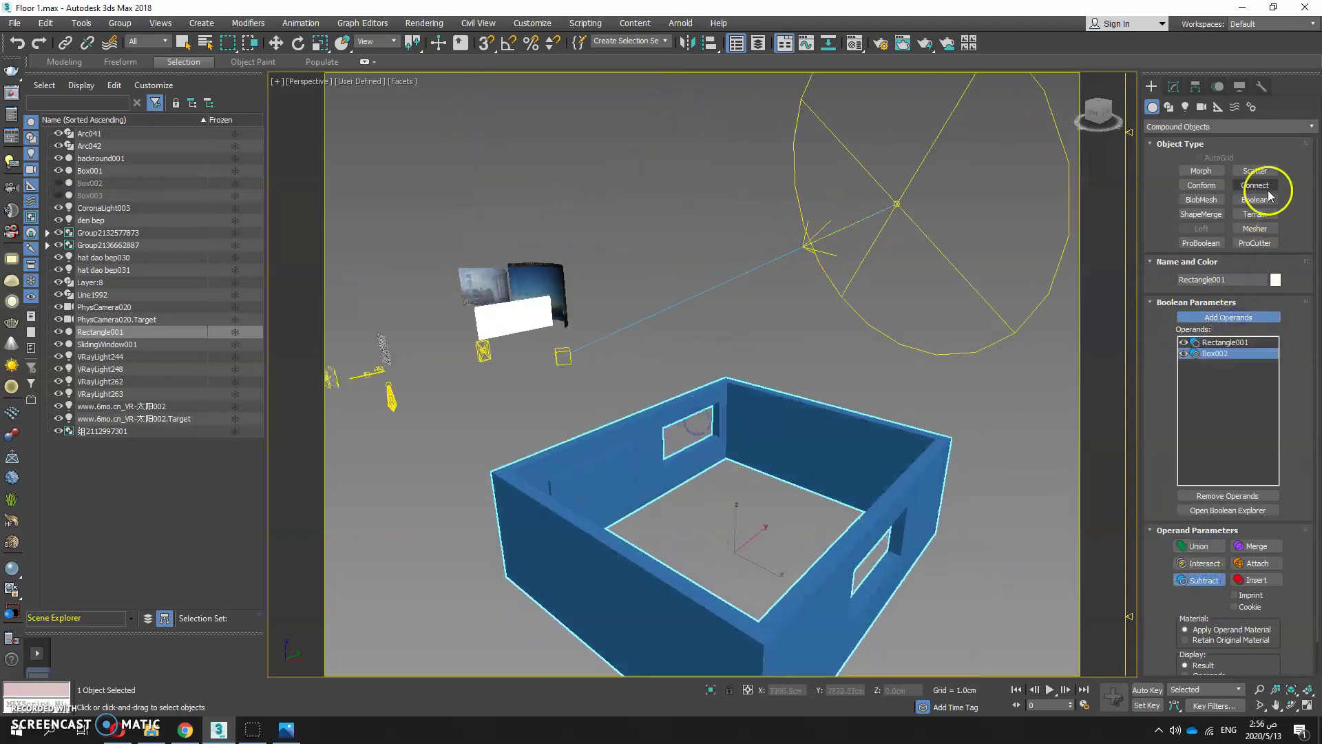
key(ctrl+z)
click(1244, 319)
click(1201, 579)
click(673, 457)
alt+middle_drag(678, 496, 774, 557)
key(w)
click(960, 411)
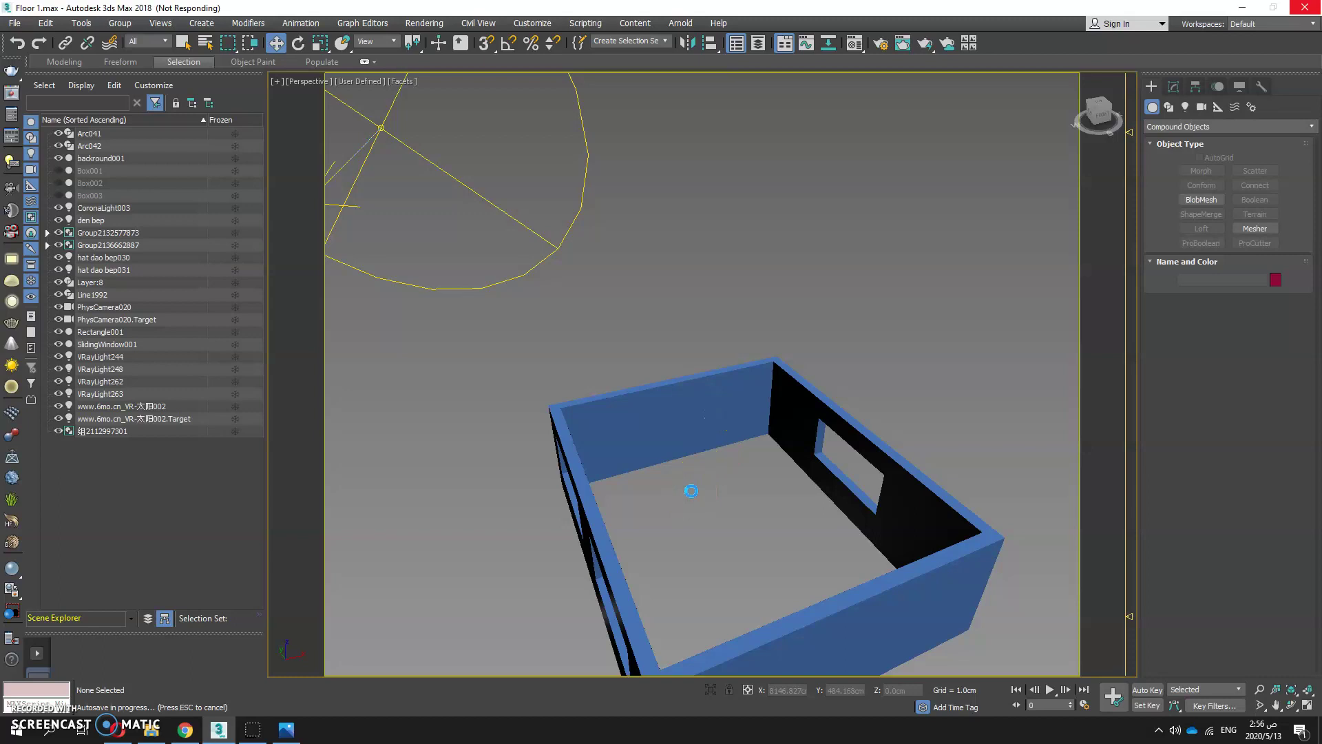
Step: Open the Diya folder on the desktop and copy its Block folder
click(151, 730)
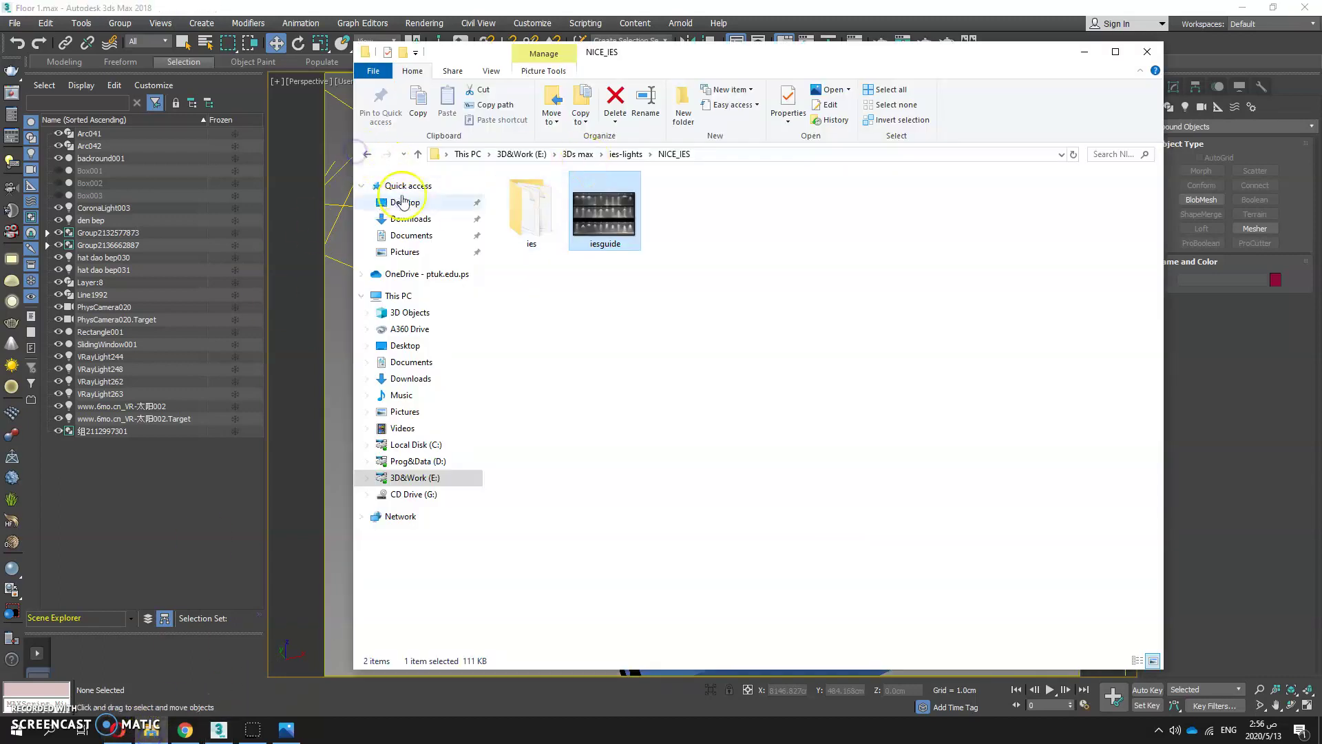
click(1086, 52)
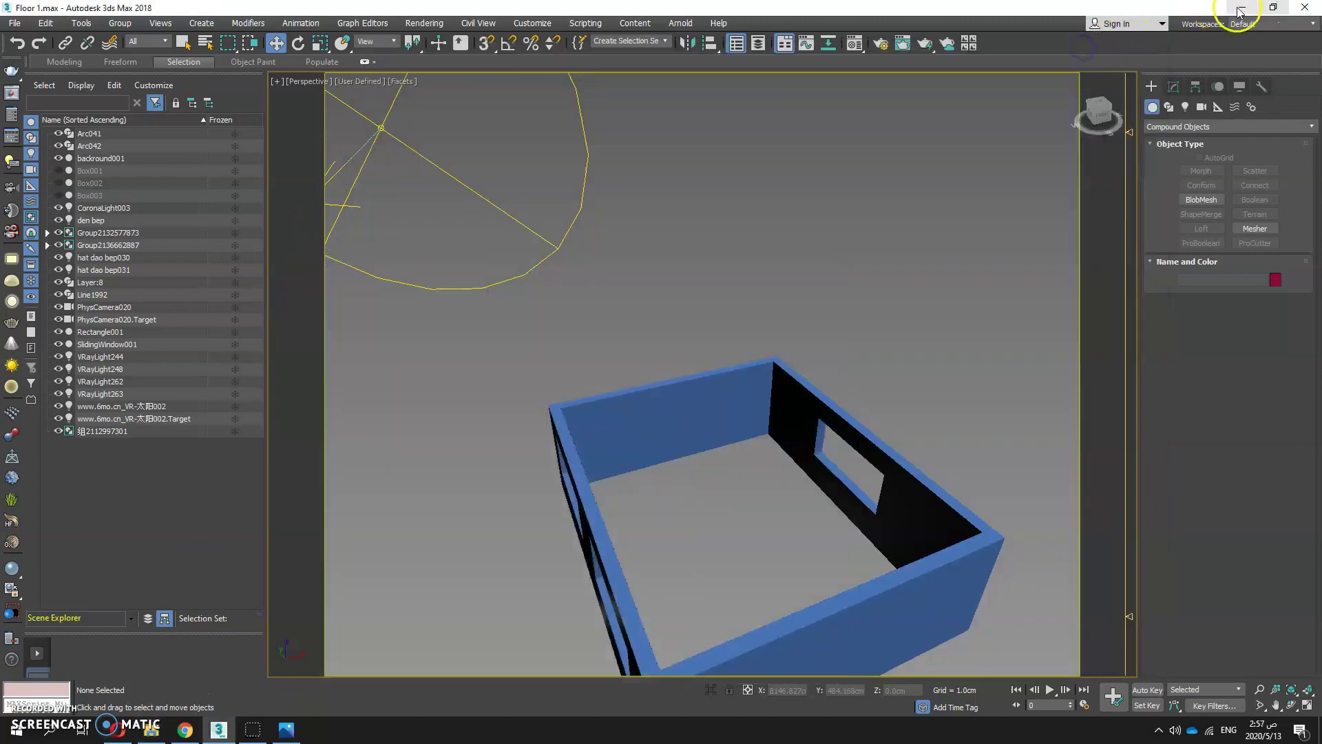
click(1240, 8)
click(1034, 57)
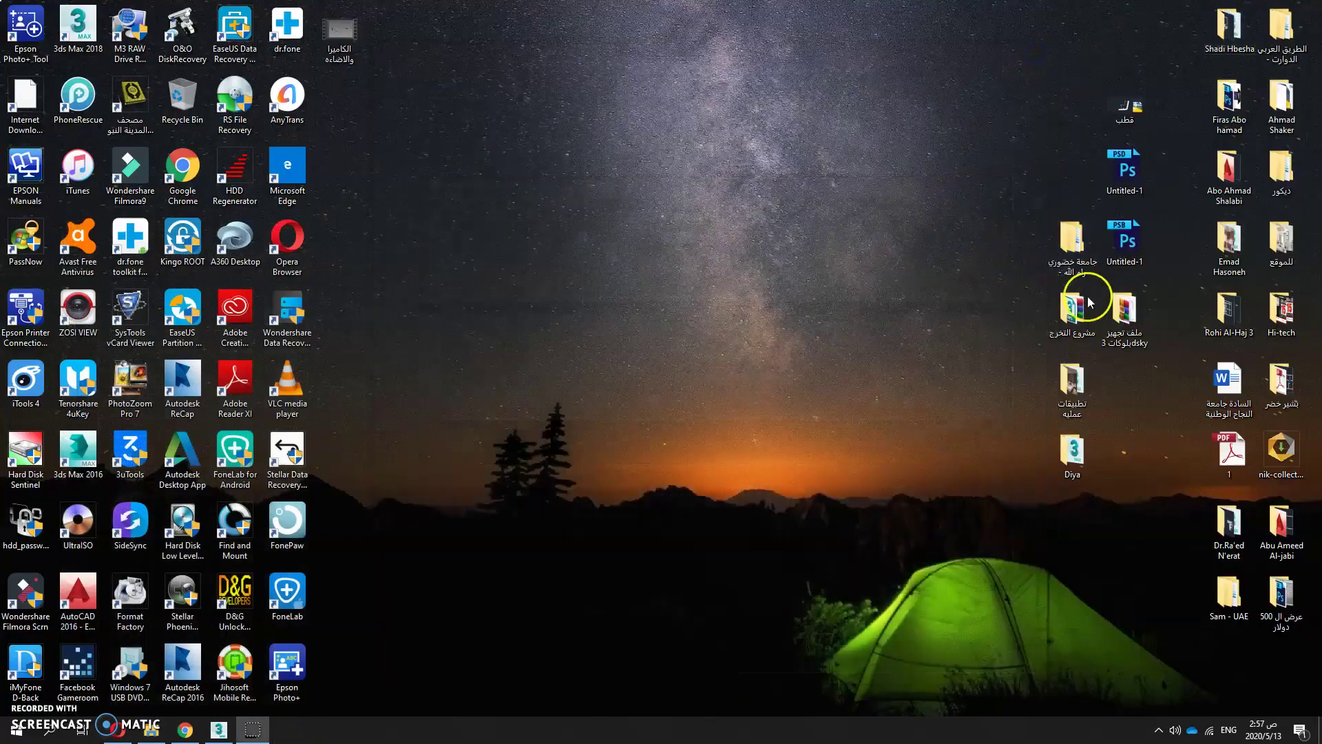
double_click(1084, 462)
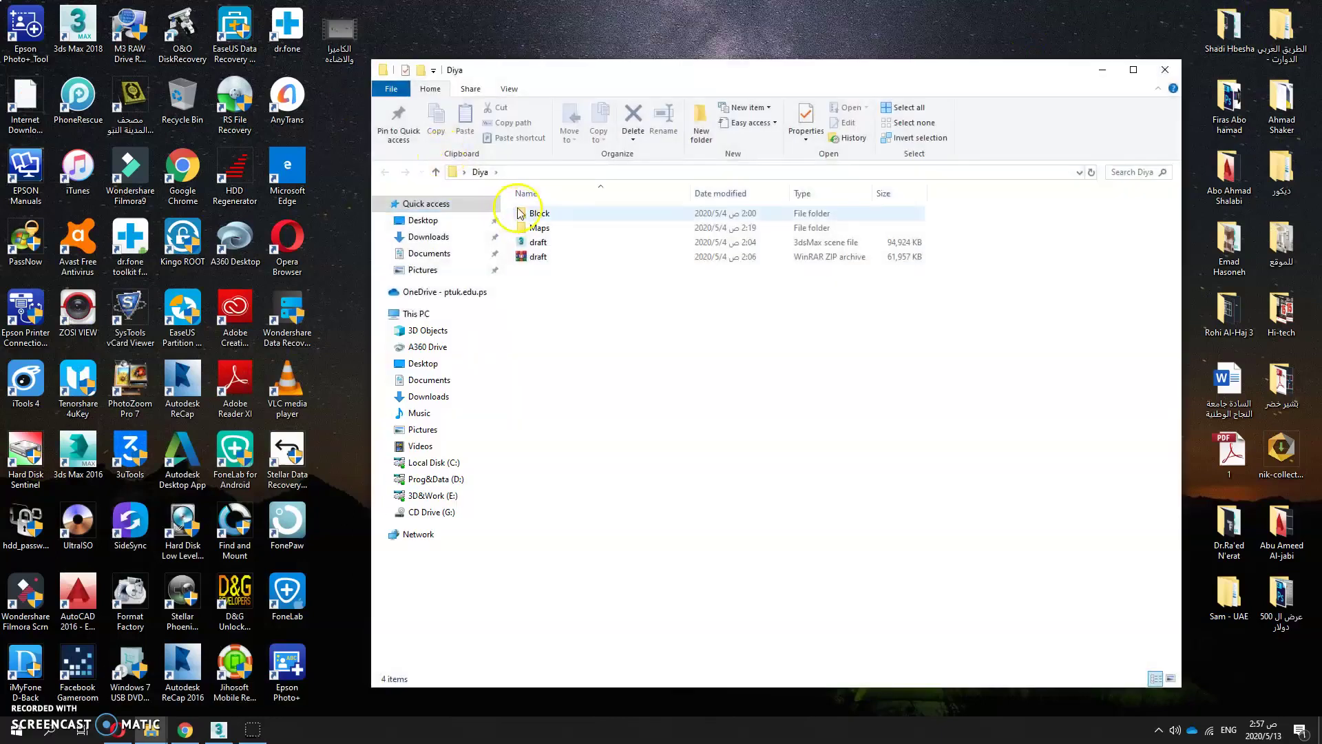
click(540, 214)
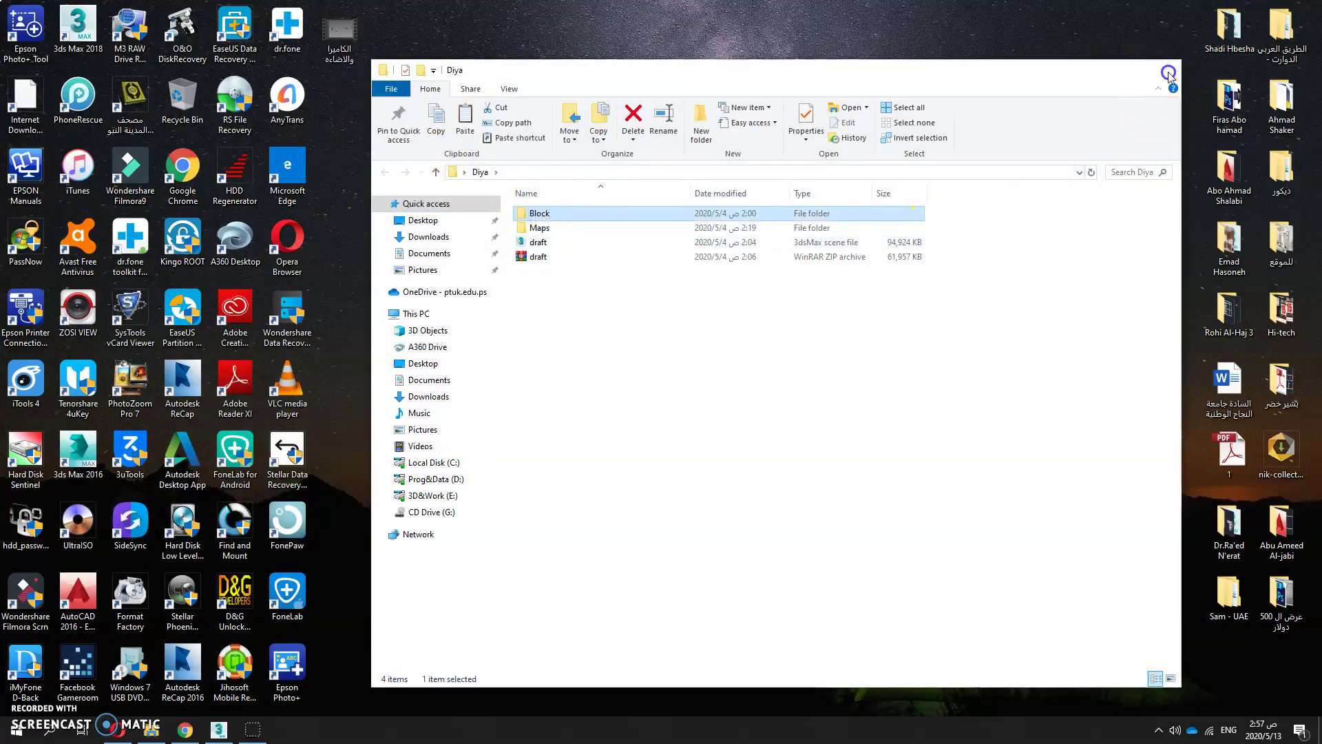
Step: Paste the Block folder into مشروع التخرج > Floor 1 and return to 3ds Max
click(1164, 69)
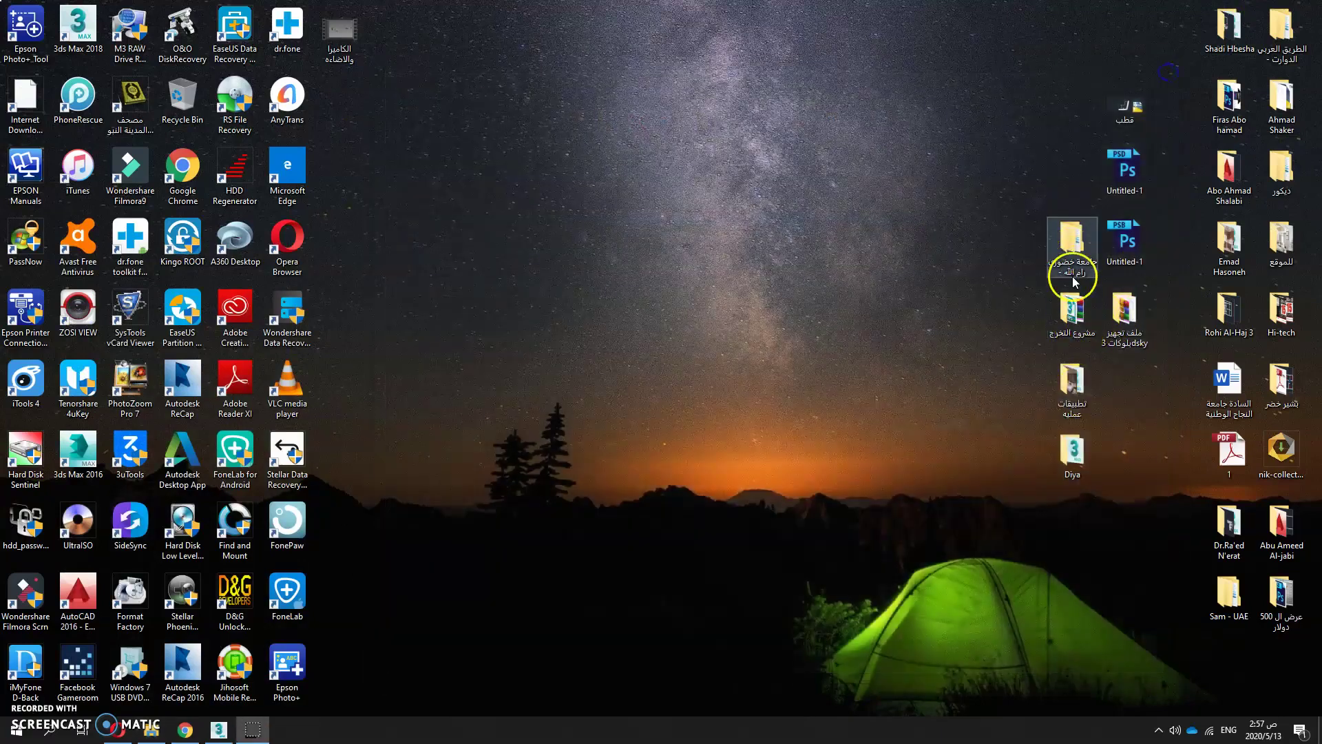
click(1100, 332)
click(1089, 331)
double_click(1088, 331)
double_click(570, 232)
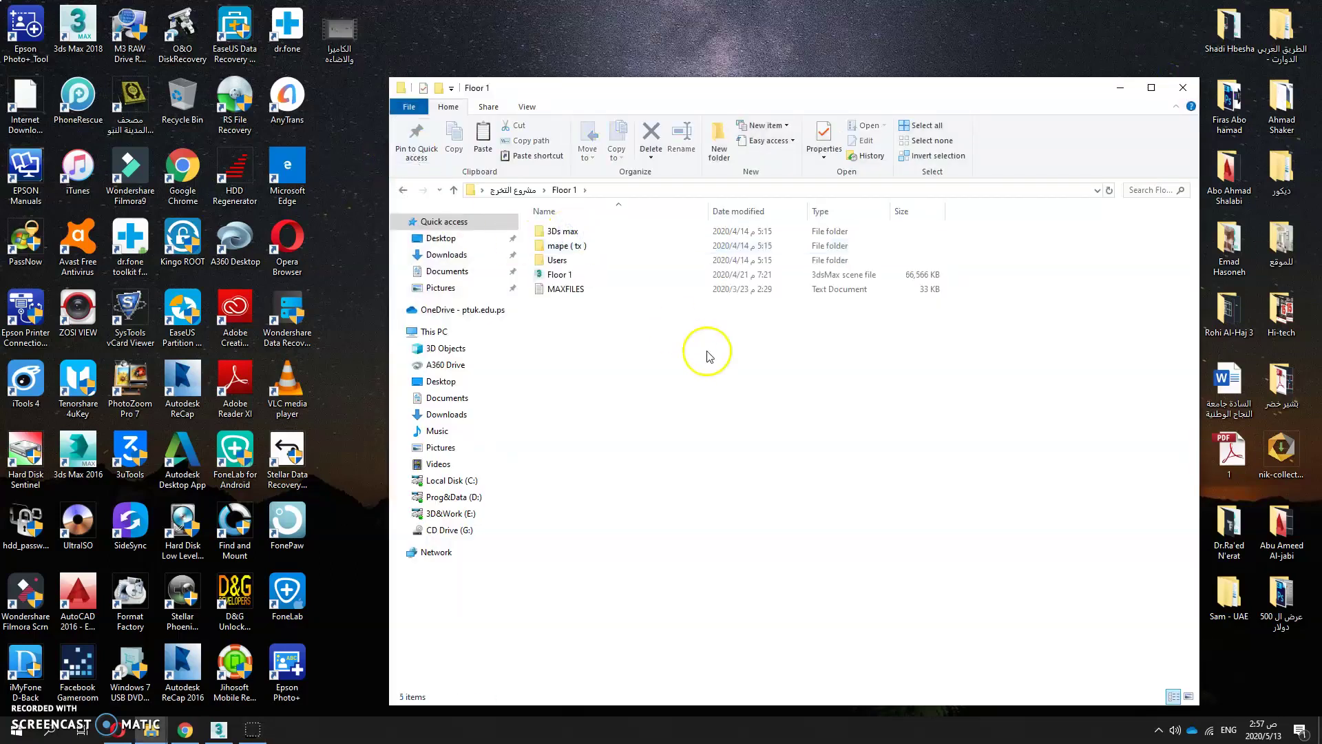
key(ctrl+v)
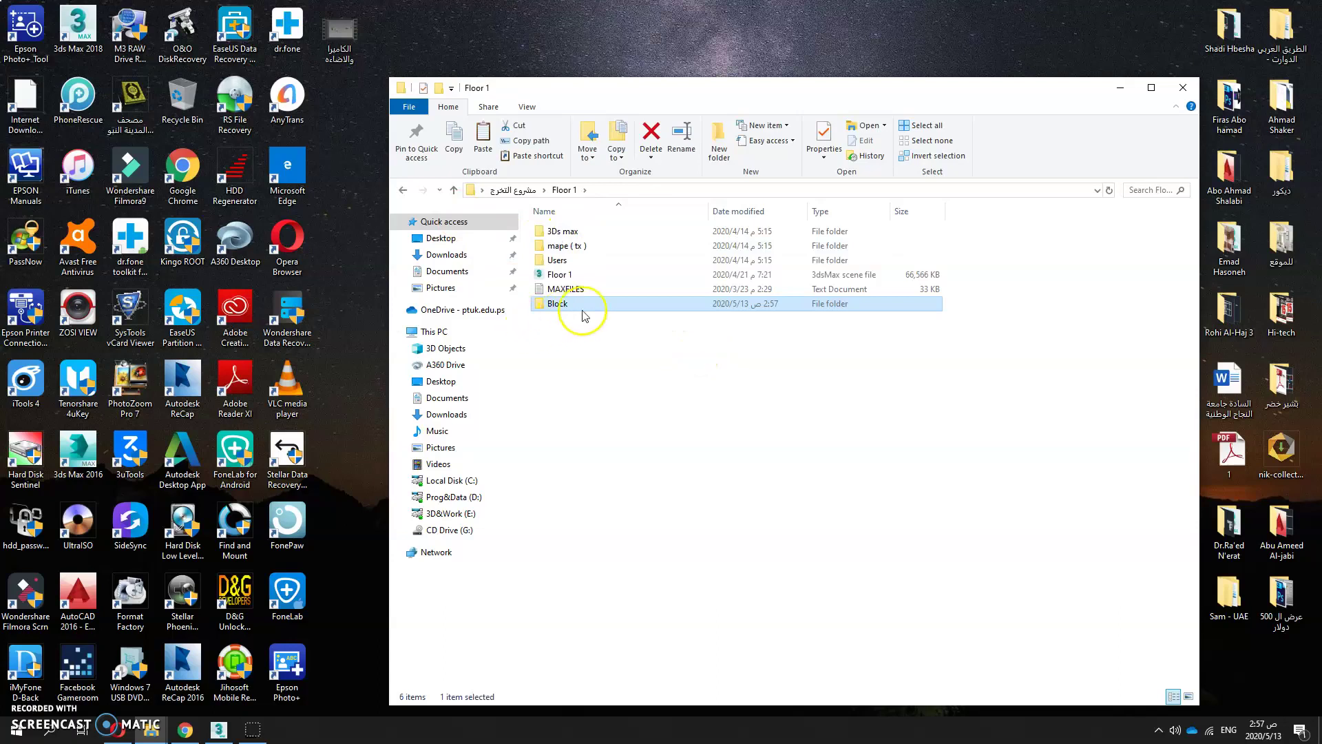
click(219, 730)
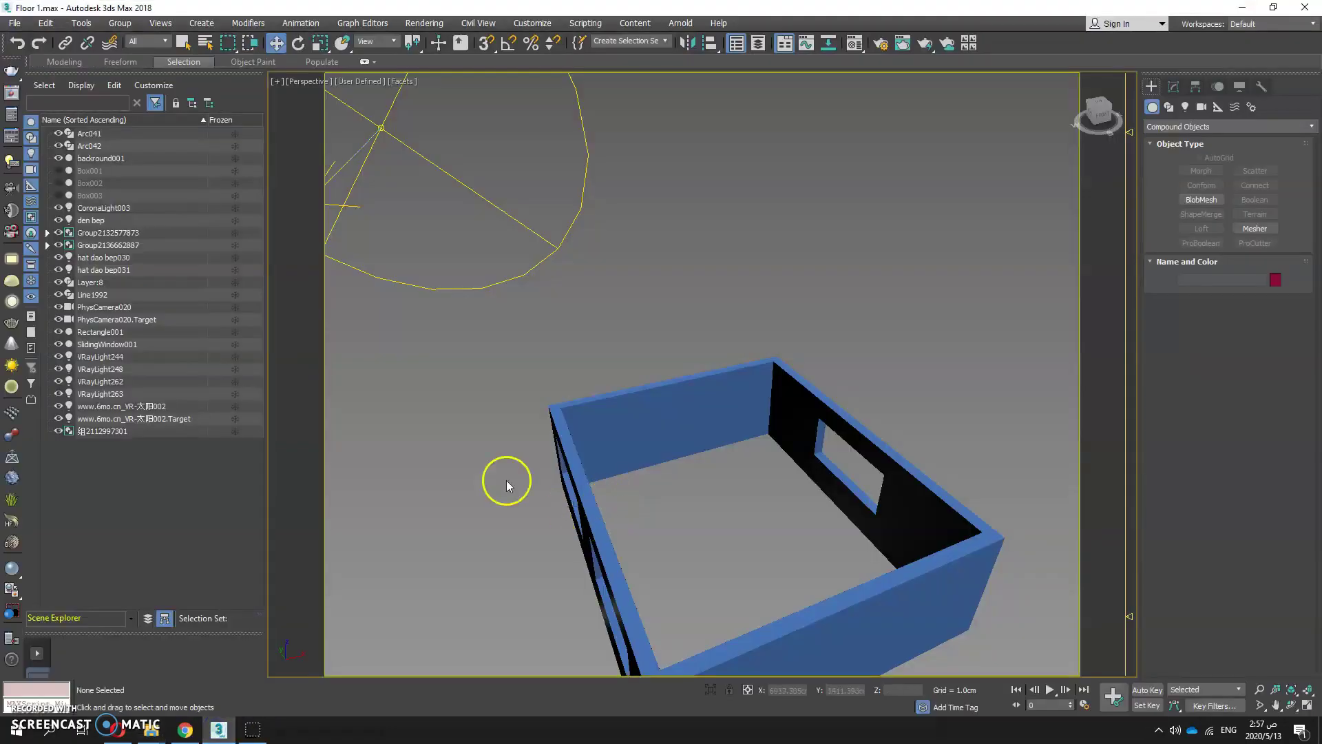
Step: Draw Plane001 across the room's entire floor in the Perspective view
mouse_move(802, 497)
alt+middle_down()
mouse_move(726, 502)
mouse_move(788, 481)
alt+middle_up()
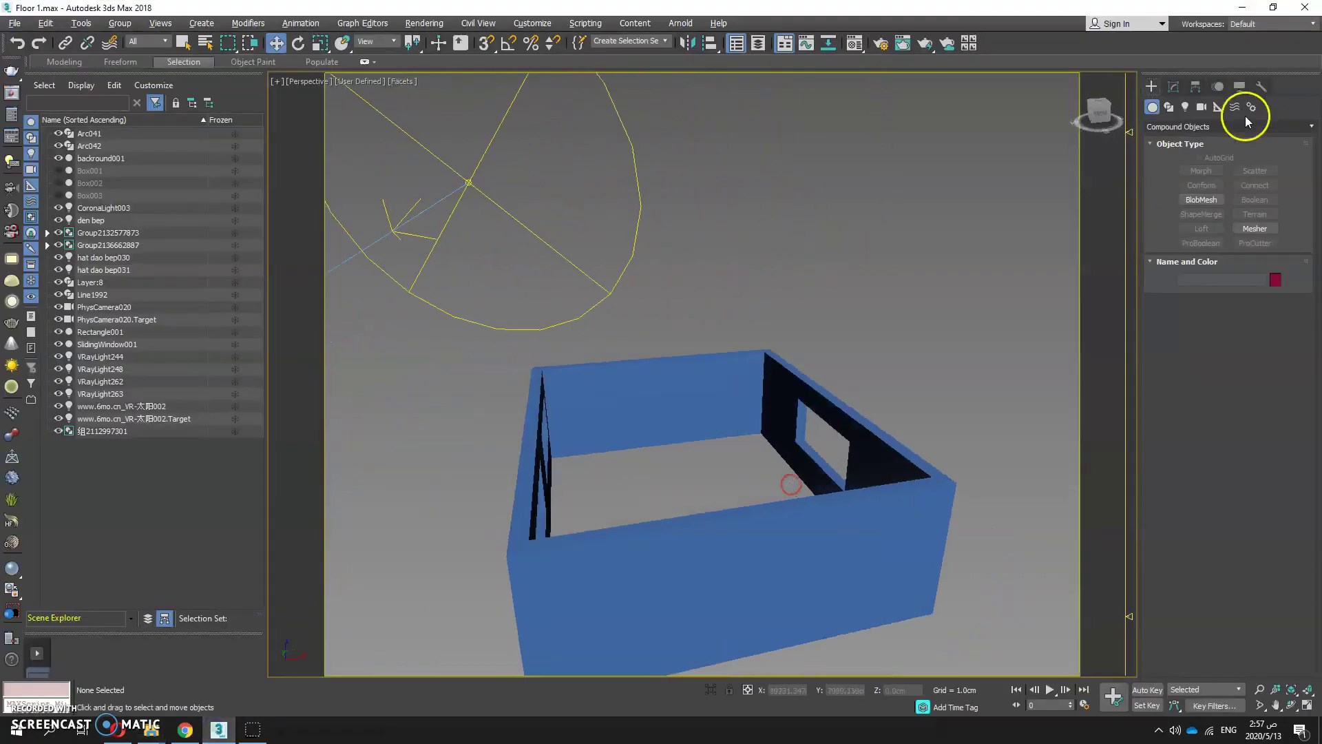
click(1199, 129)
click(1178, 140)
click(1250, 233)
alt+middle_drag(822, 456, 830, 427)
drag(598, 267, 1064, 631)
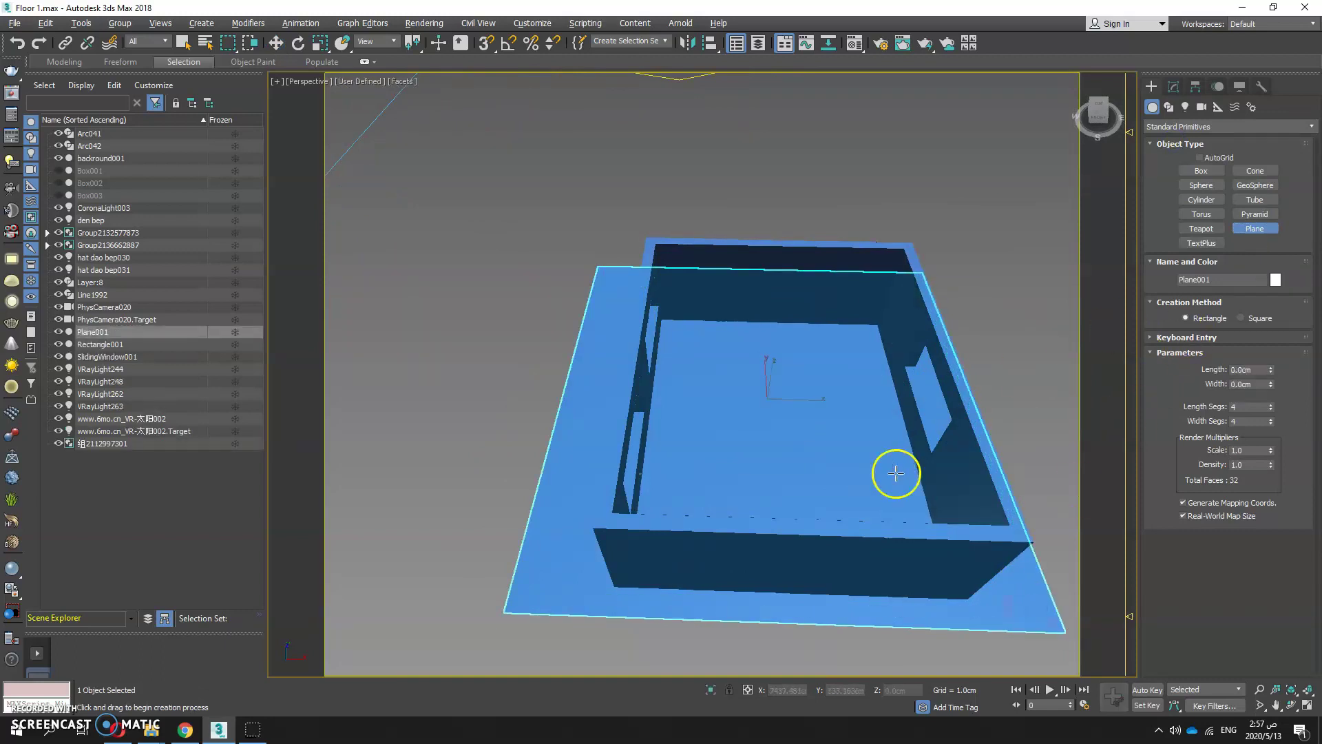
middle_drag(895, 469, 817, 413)
right_click(944, 322)
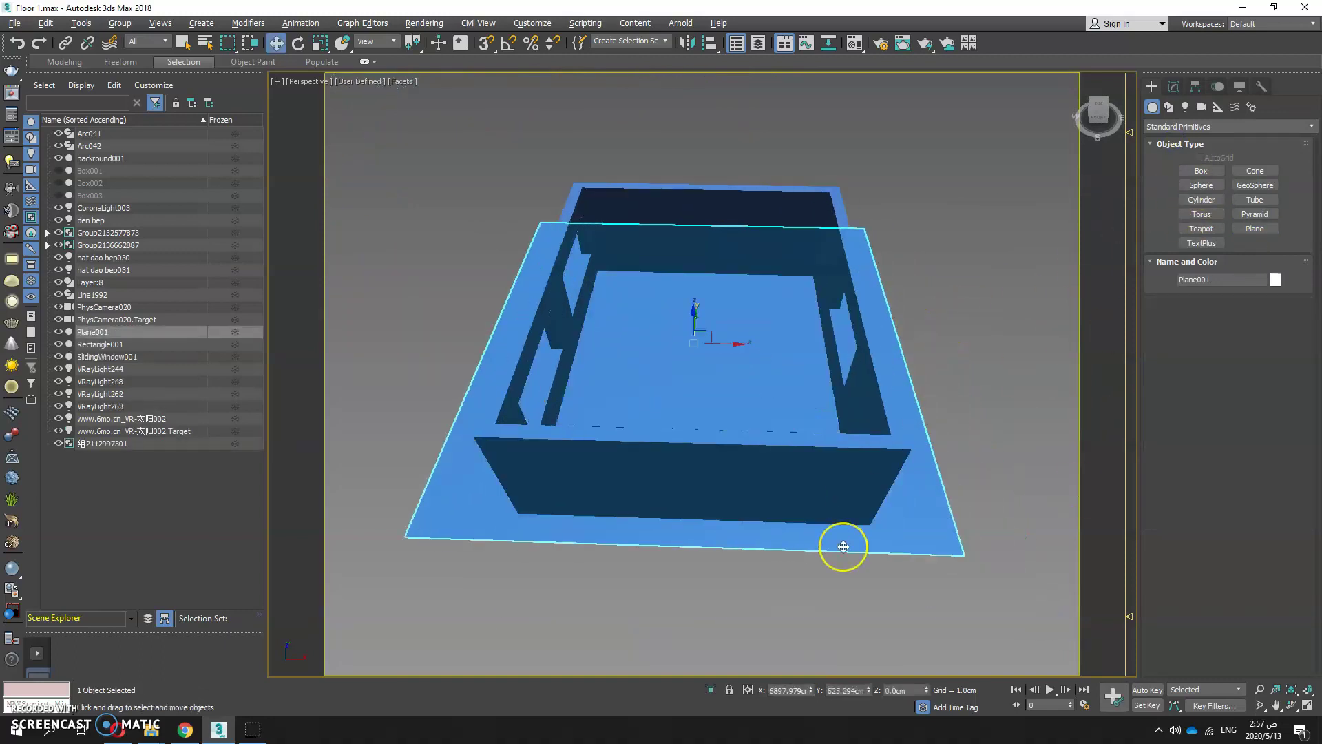
key(m)
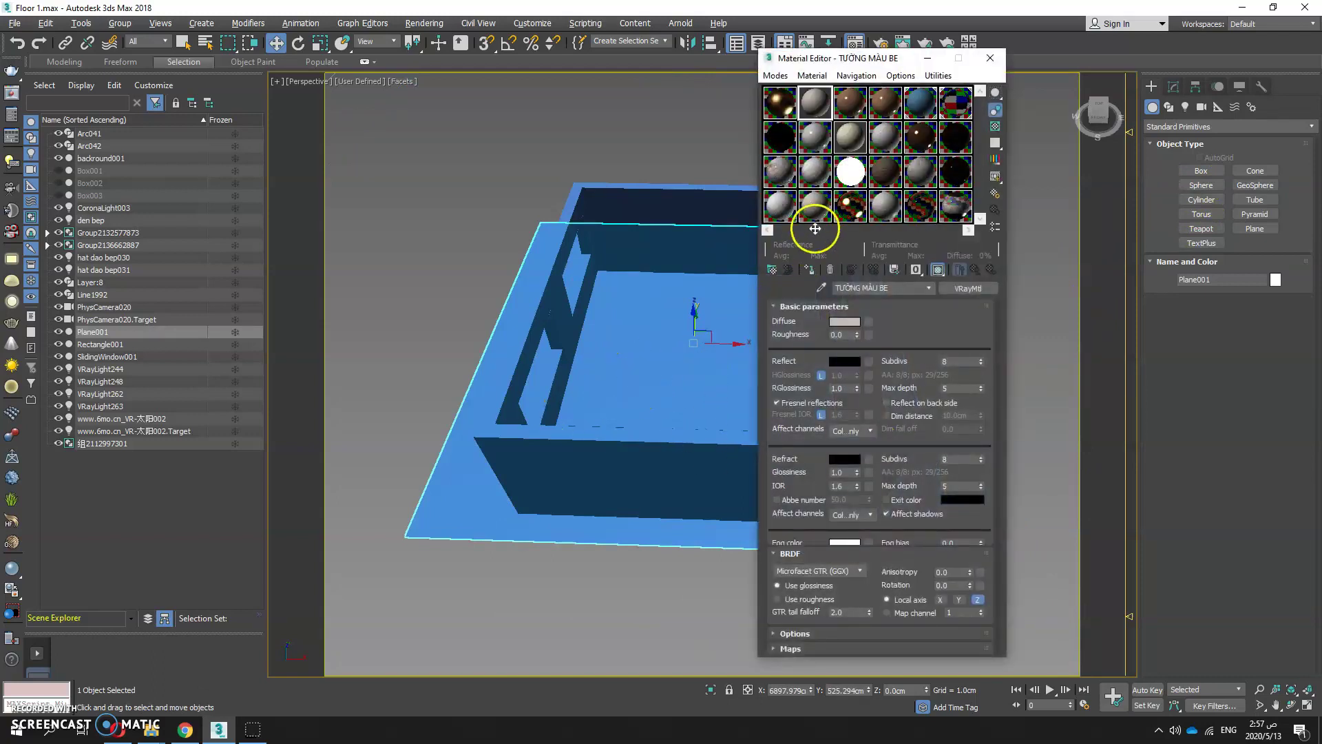
Step: Assign the granite_011 material to the floor plane
click(630, 370)
alt+middle_drag(664, 331, 626, 303)
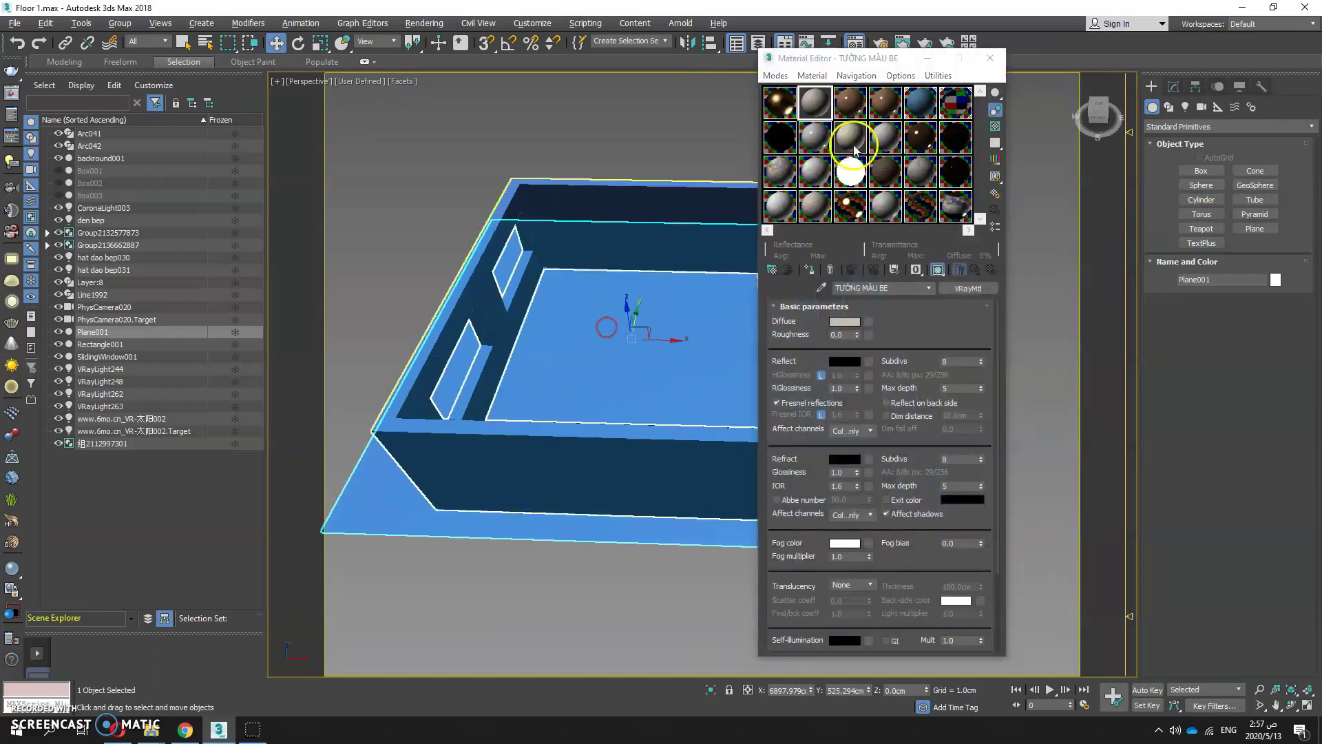
double_click(810, 185)
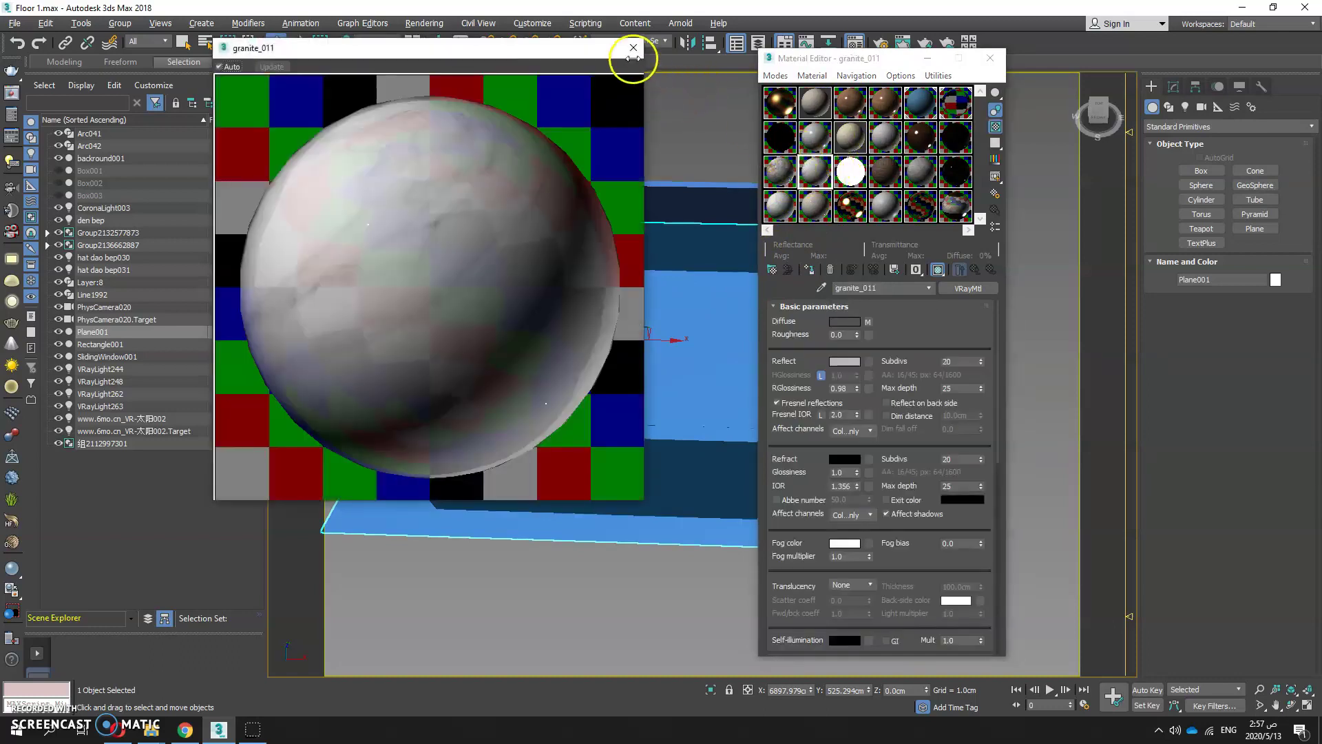
click(634, 47)
click(817, 268)
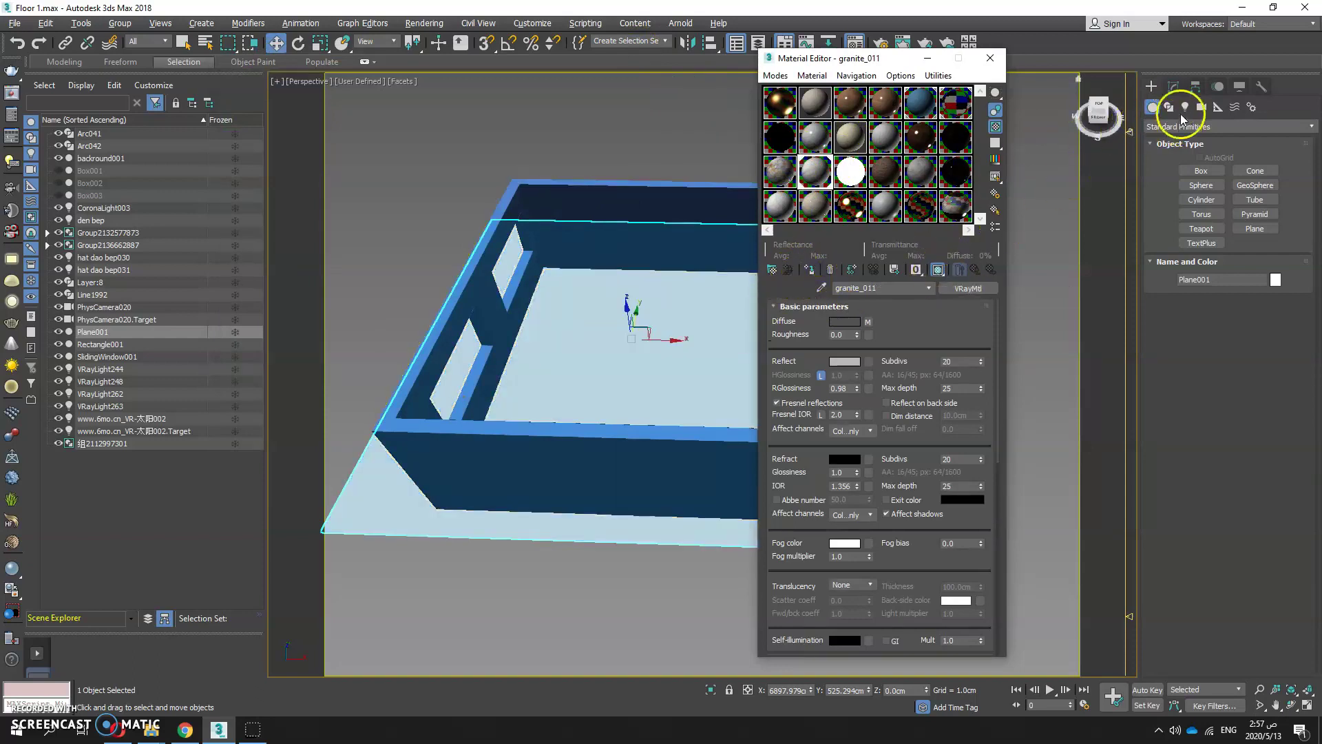
Step: Add a Box UVW Map to the floor plane sized 180 cm on each side
click(1173, 86)
click(1183, 127)
key(u)
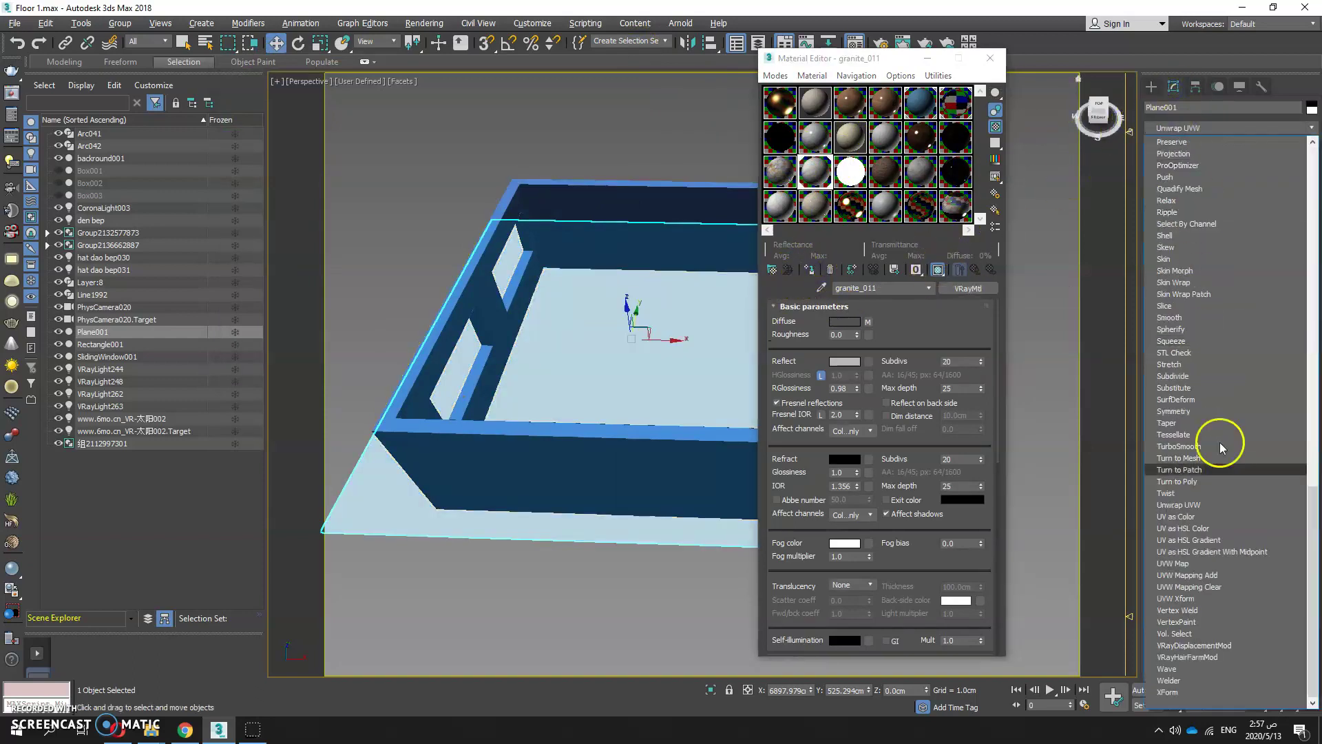
click(1192, 565)
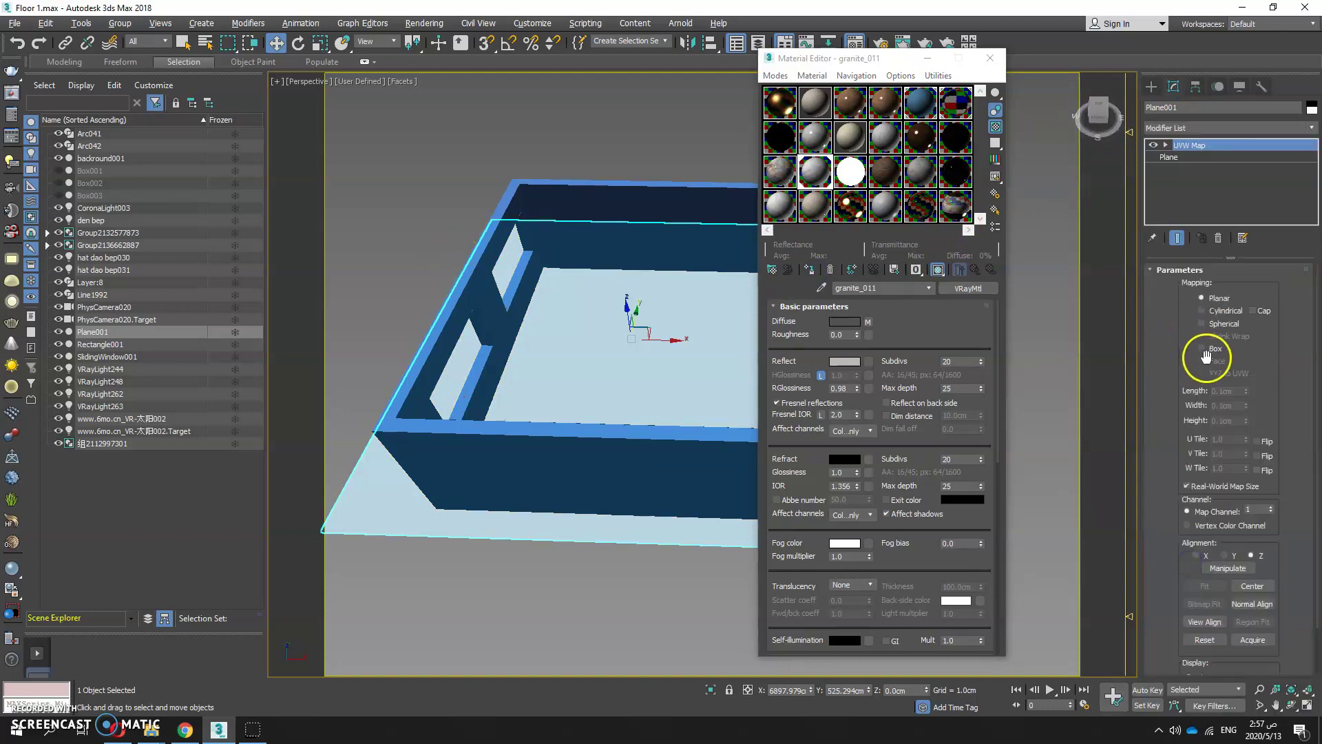
click(1203, 487)
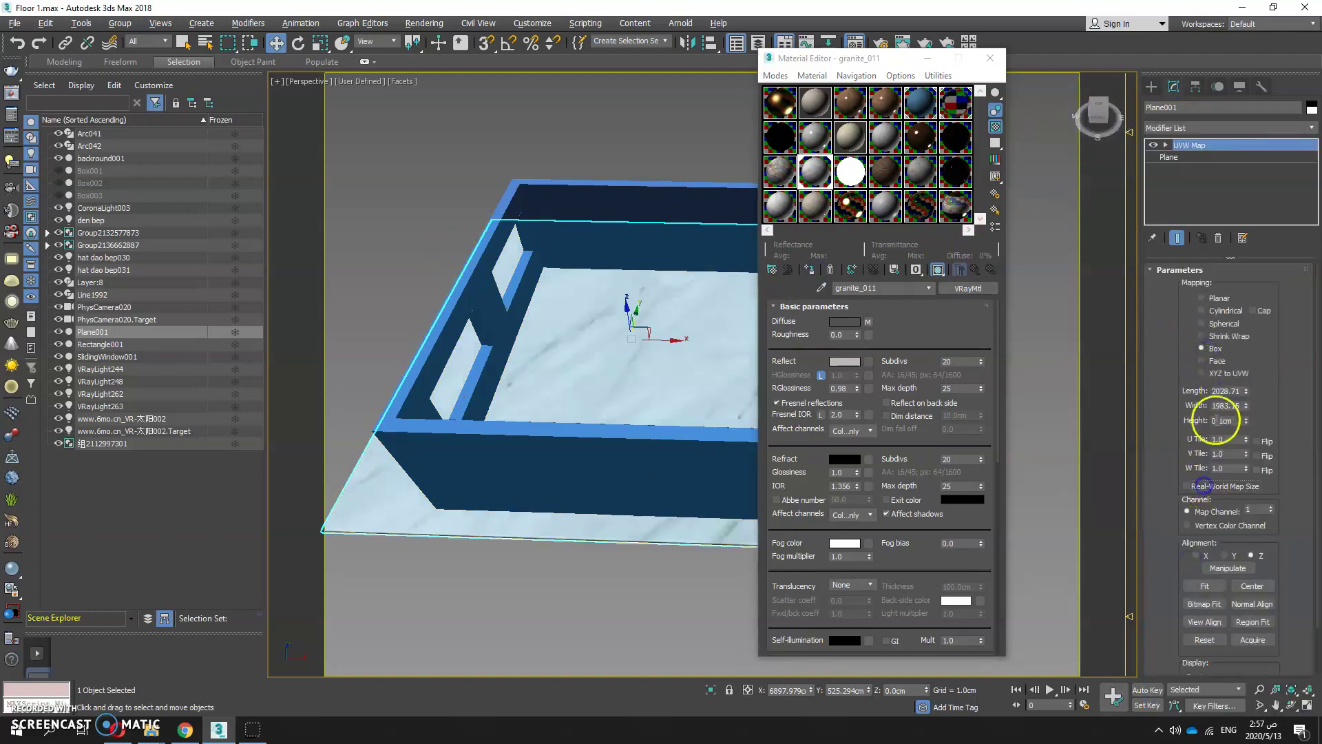
click(1206, 390)
text(60)
key(Return)
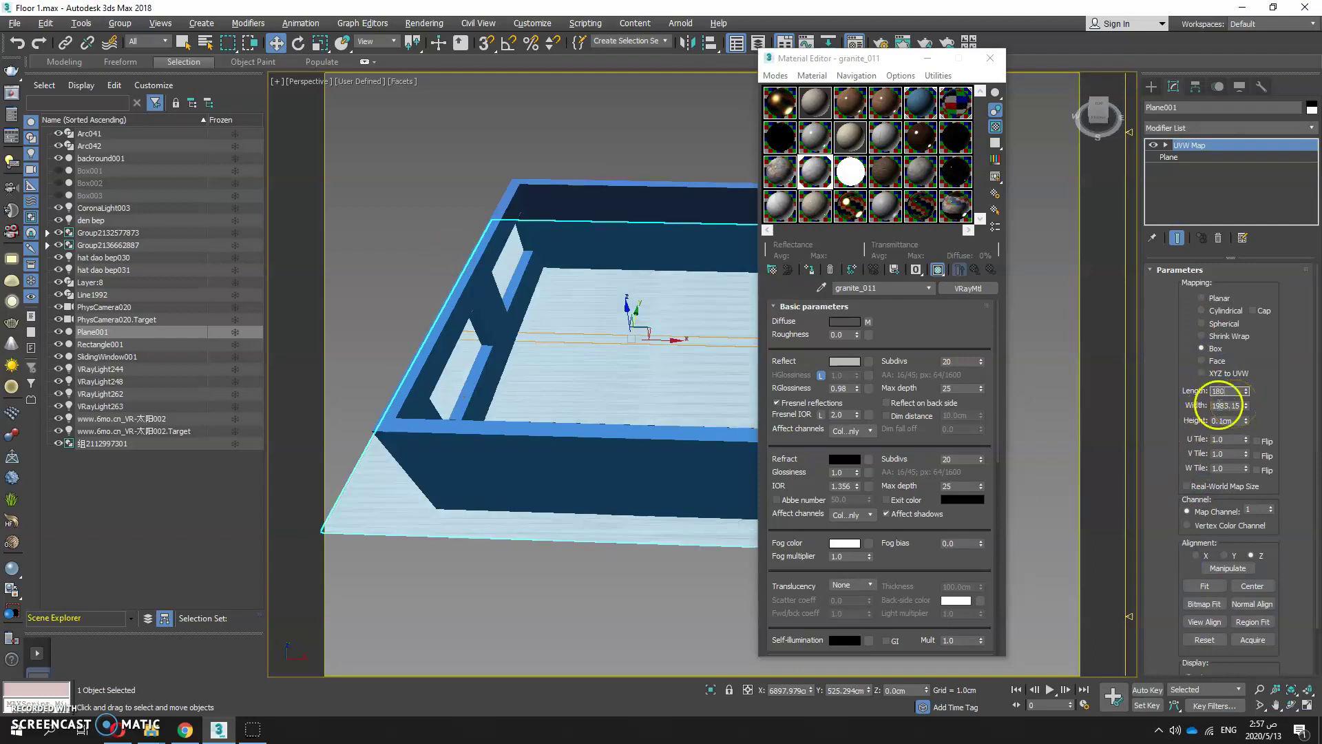
text(180)
double_click(1224, 406)
double_click(1222, 421)
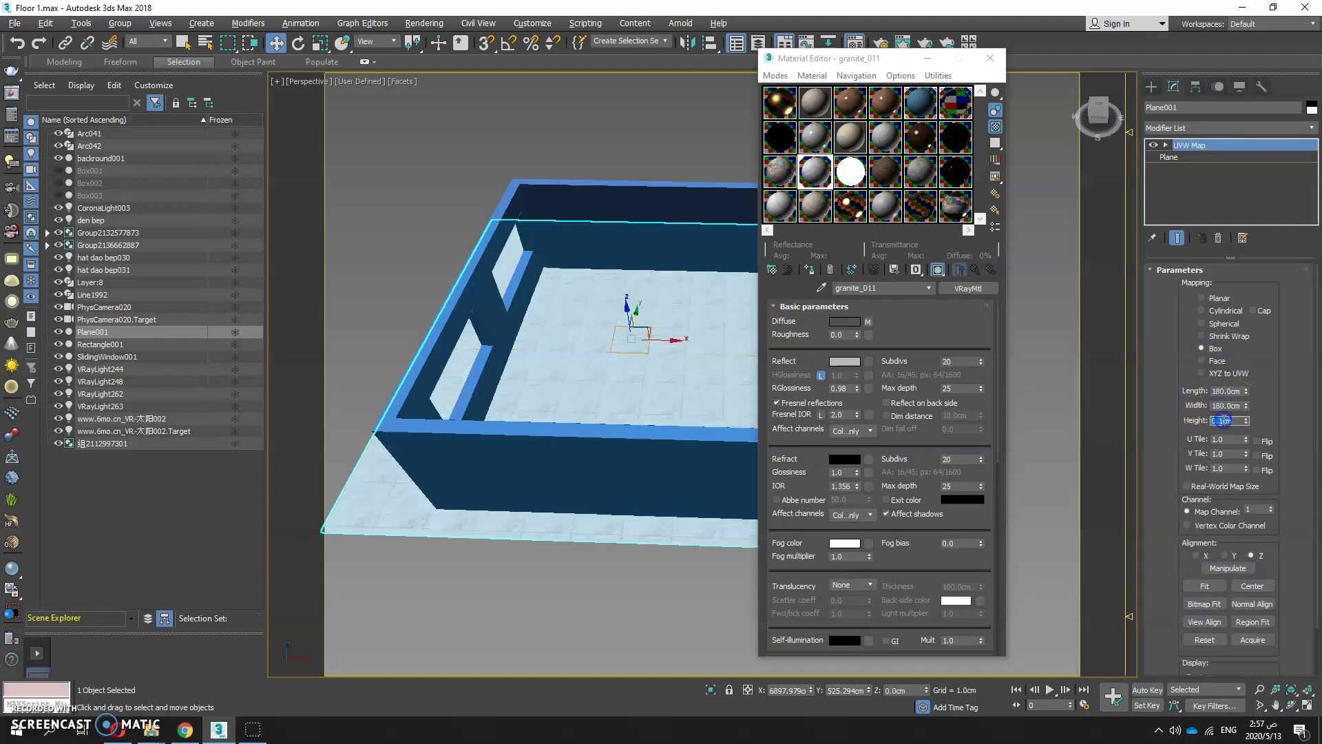
scroll(659, 330, up, 6)
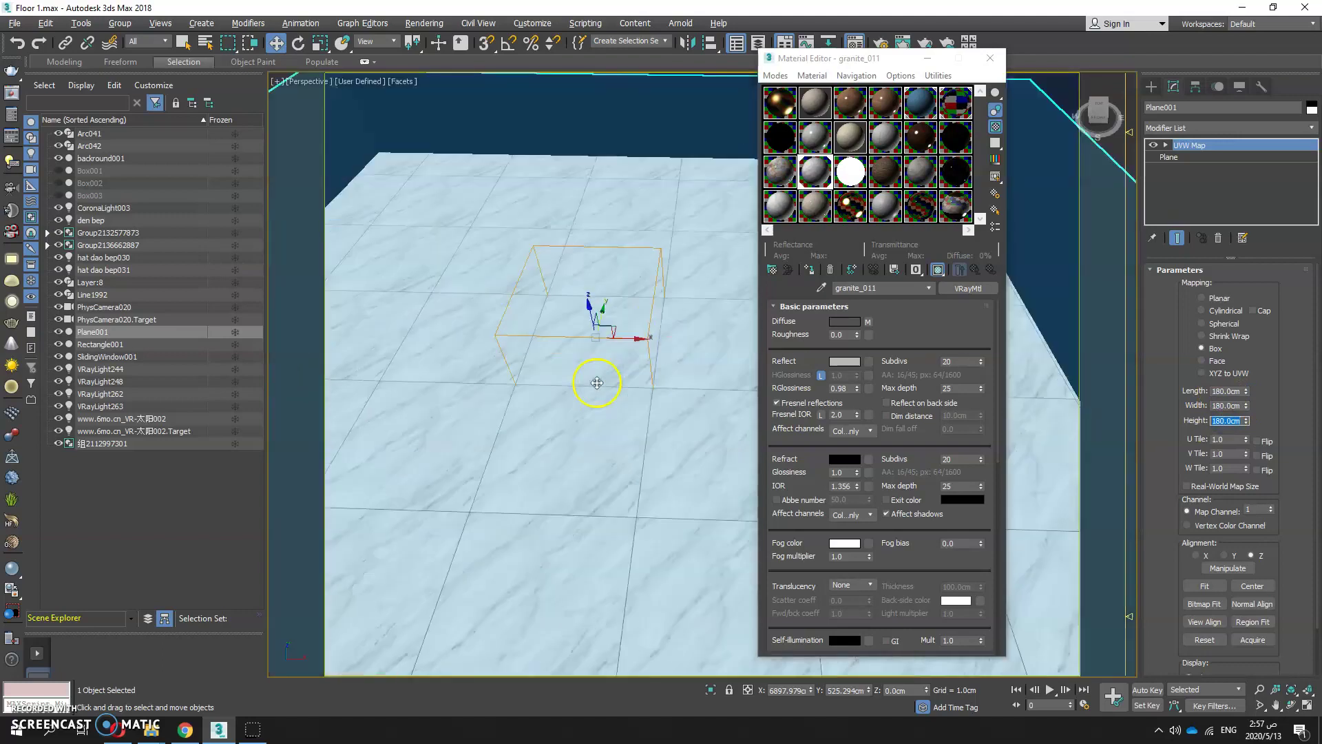
scroll(580, 351, down, 6)
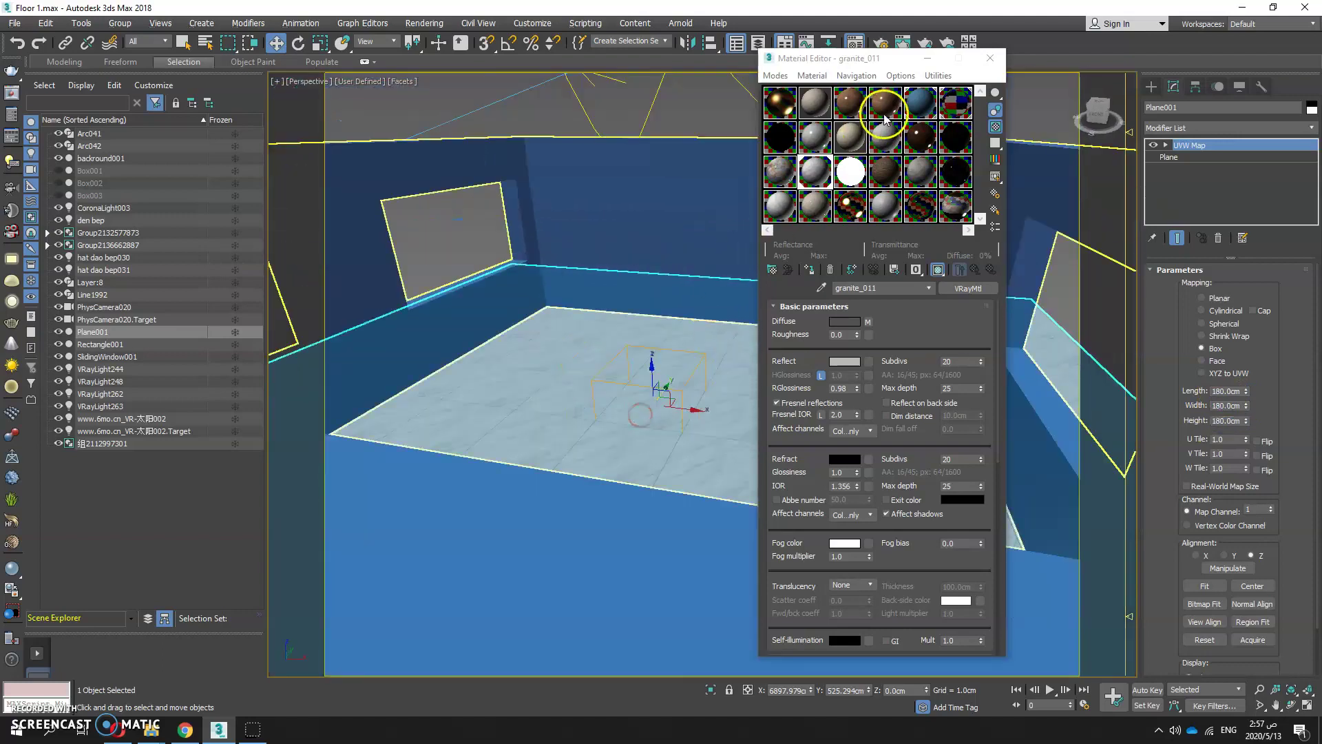
Step: Assign the light wall material to the walls and close the Material Editor
click(638, 230)
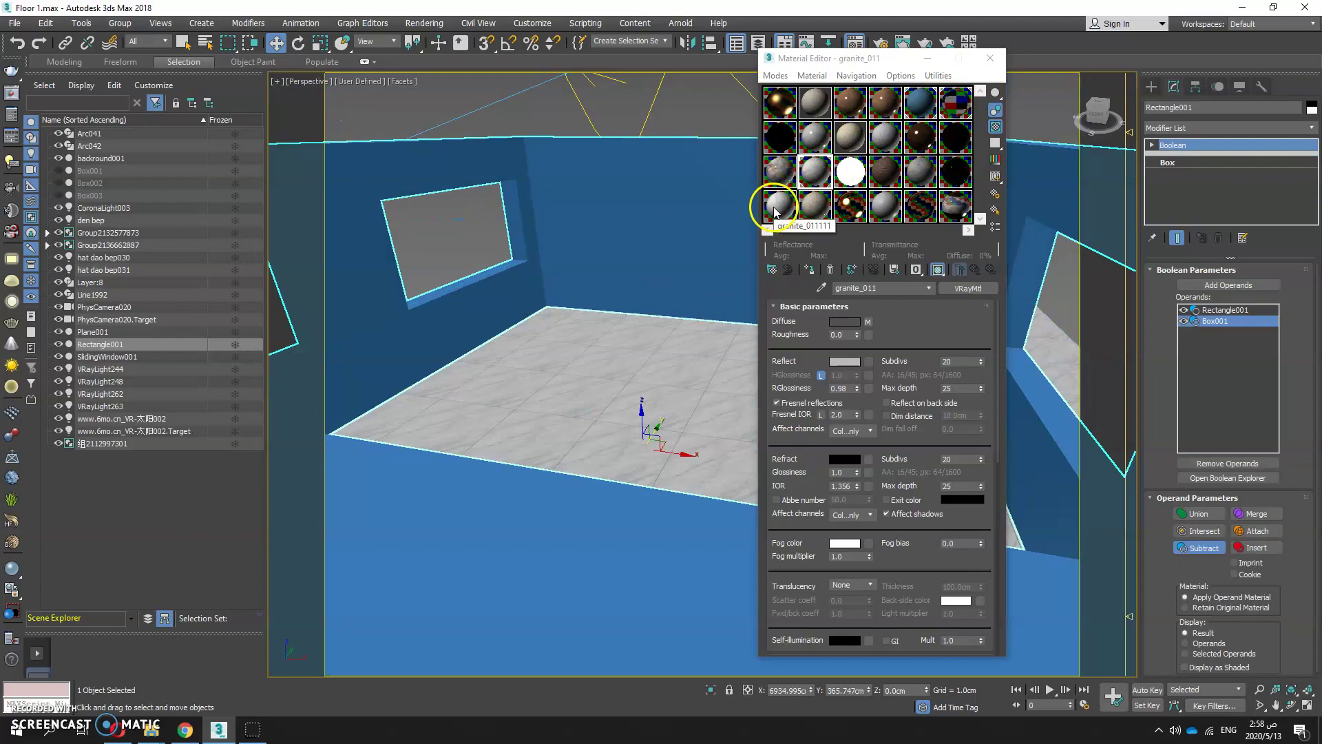
click(884, 204)
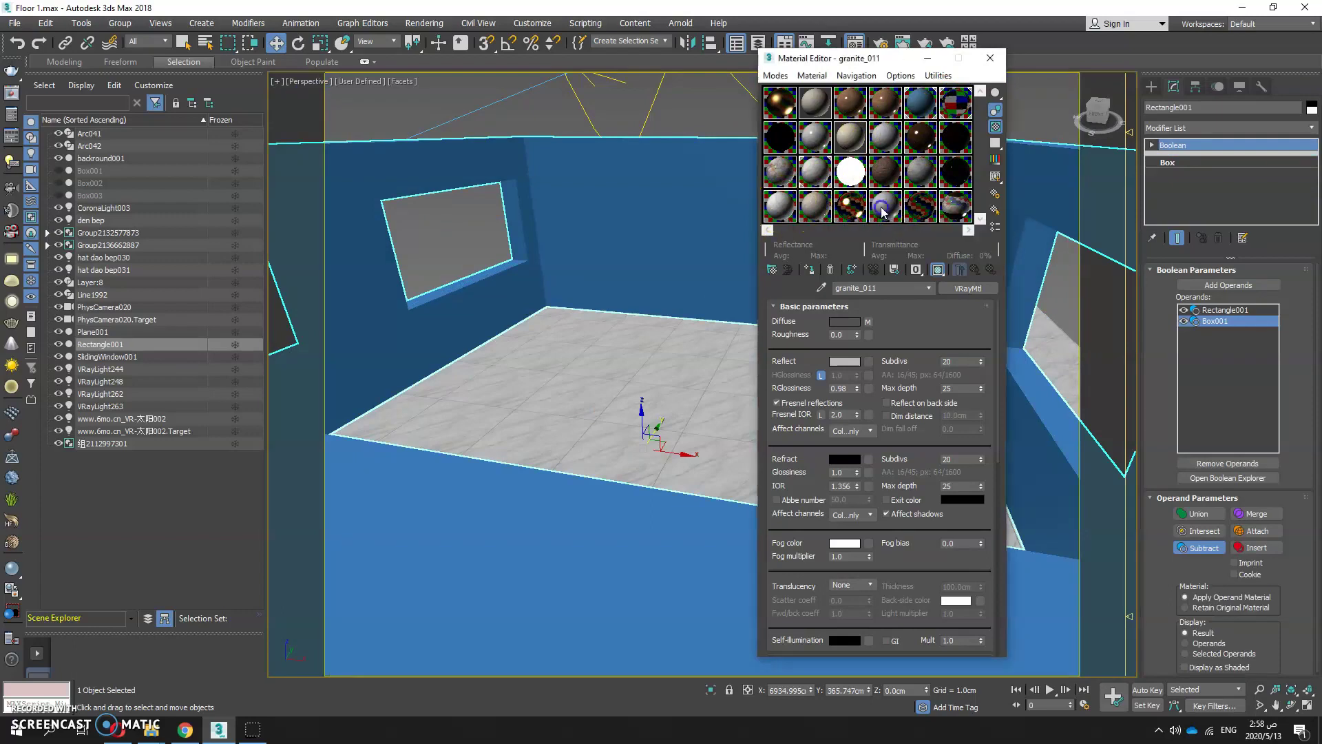
click(809, 270)
scroll(540, 264, up, 5)
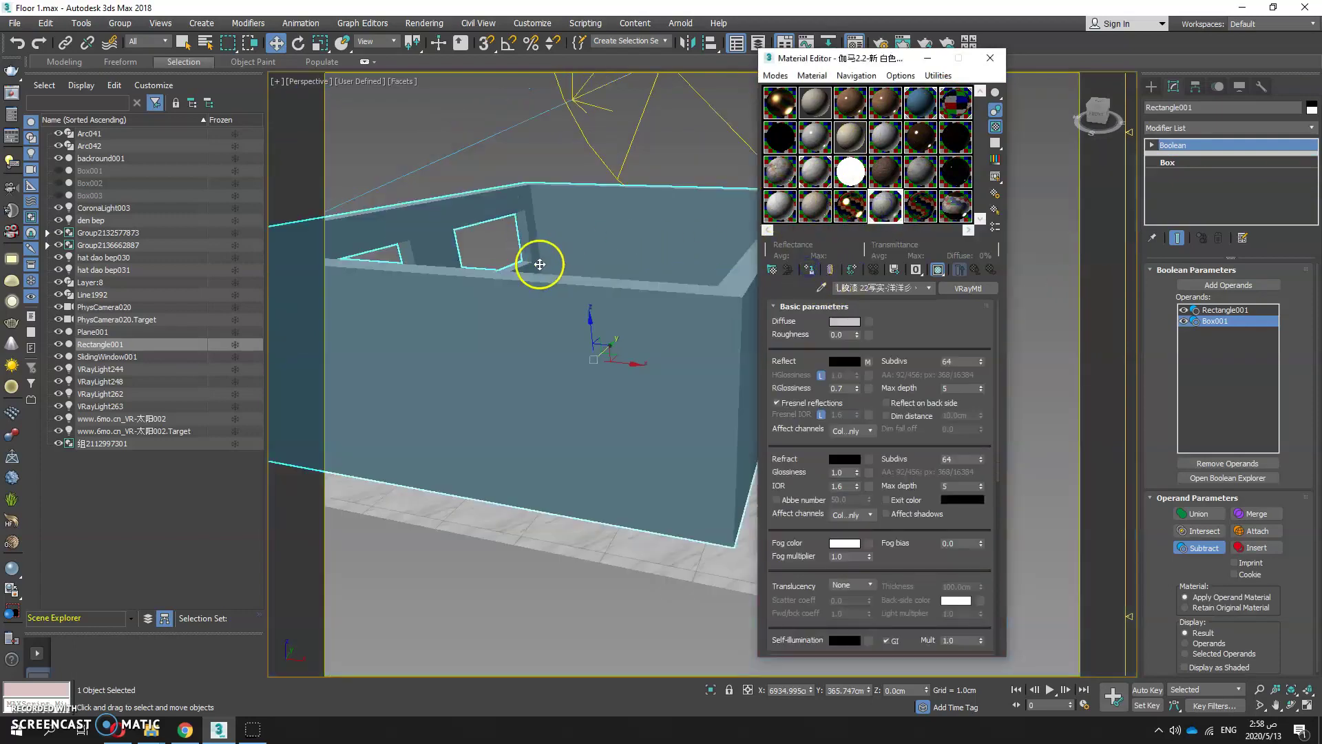
click(688, 160)
alt+middle_drag(611, 271, 670, 289)
scroll(650, 289, down, 4)
click(990, 58)
scroll(792, 331, up, 5)
scroll(792, 330, down, 5)
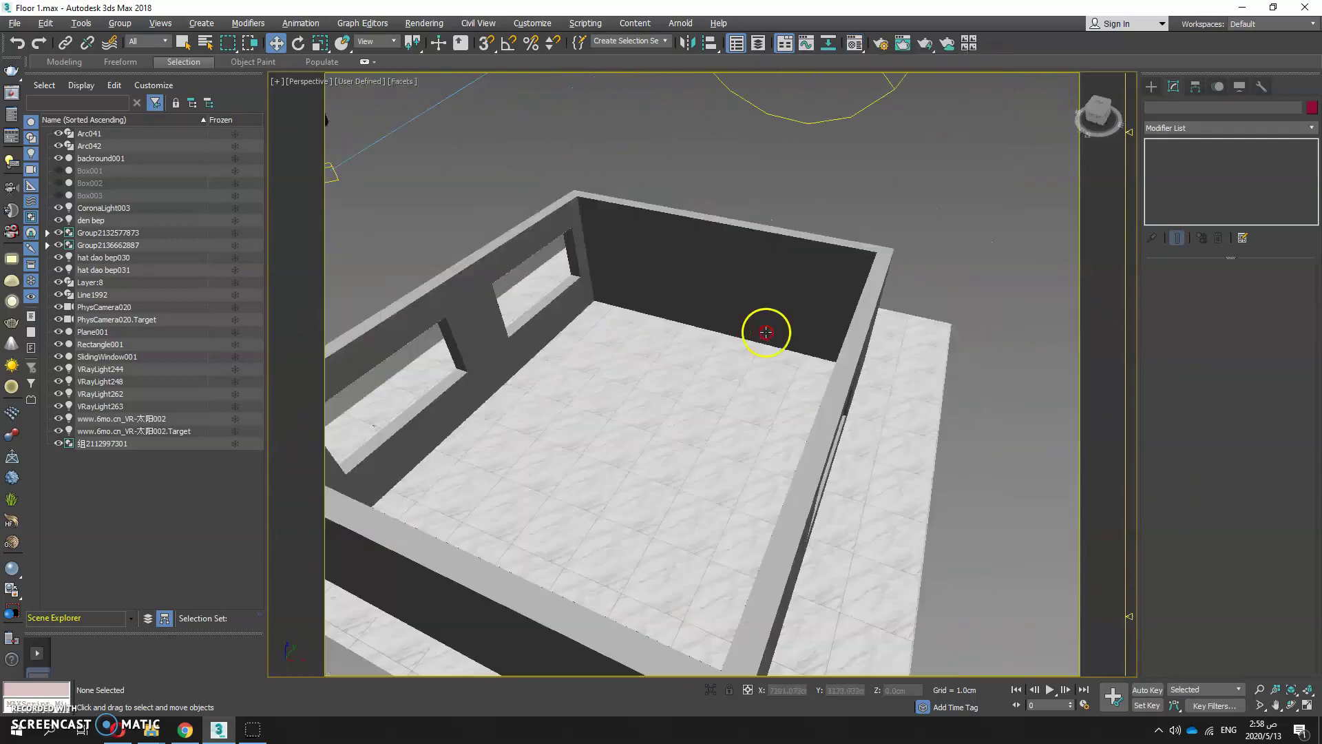
scroll(791, 330, down, 5)
click(1152, 87)
click(1201, 171)
Step: Draw a 1662.034 × 1602.87 cm box over the footprint in Top view, 10 cm thick
key(alt+w)
key(alt+w)
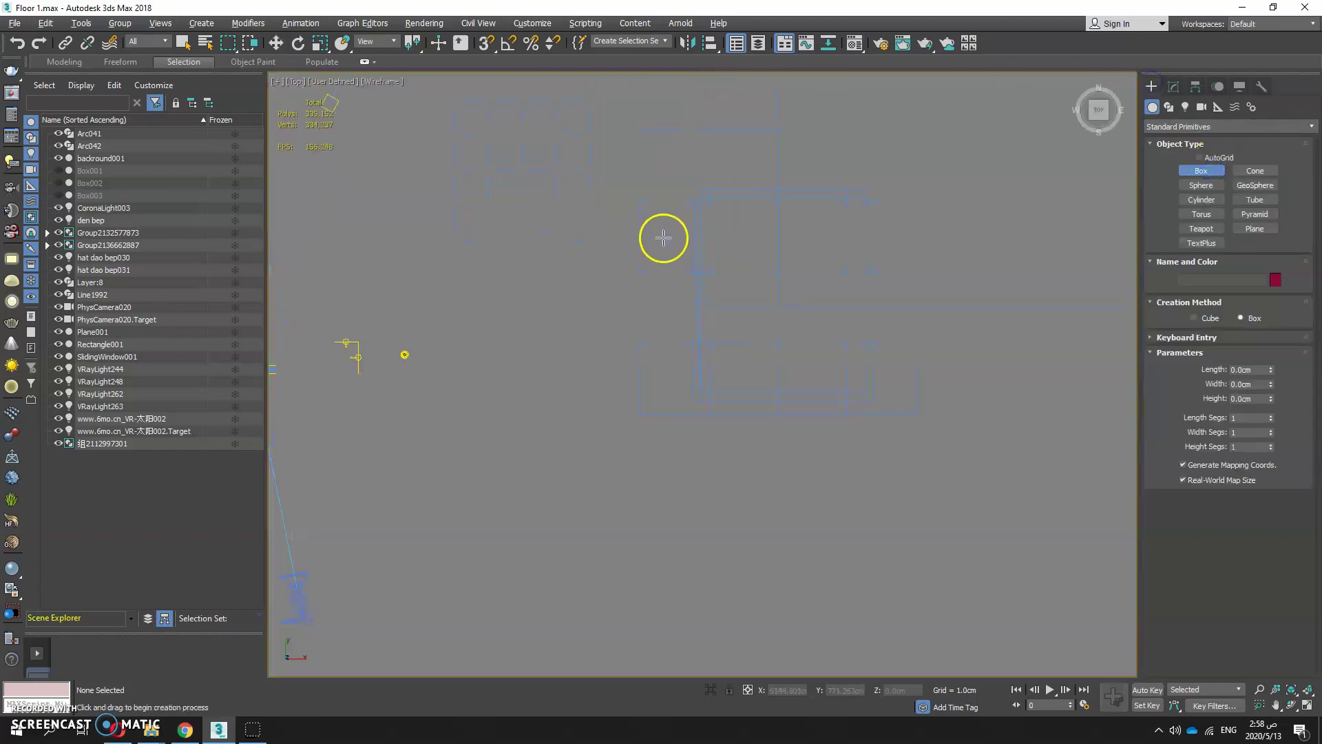
drag(664, 181, 890, 412)
click(889, 412)
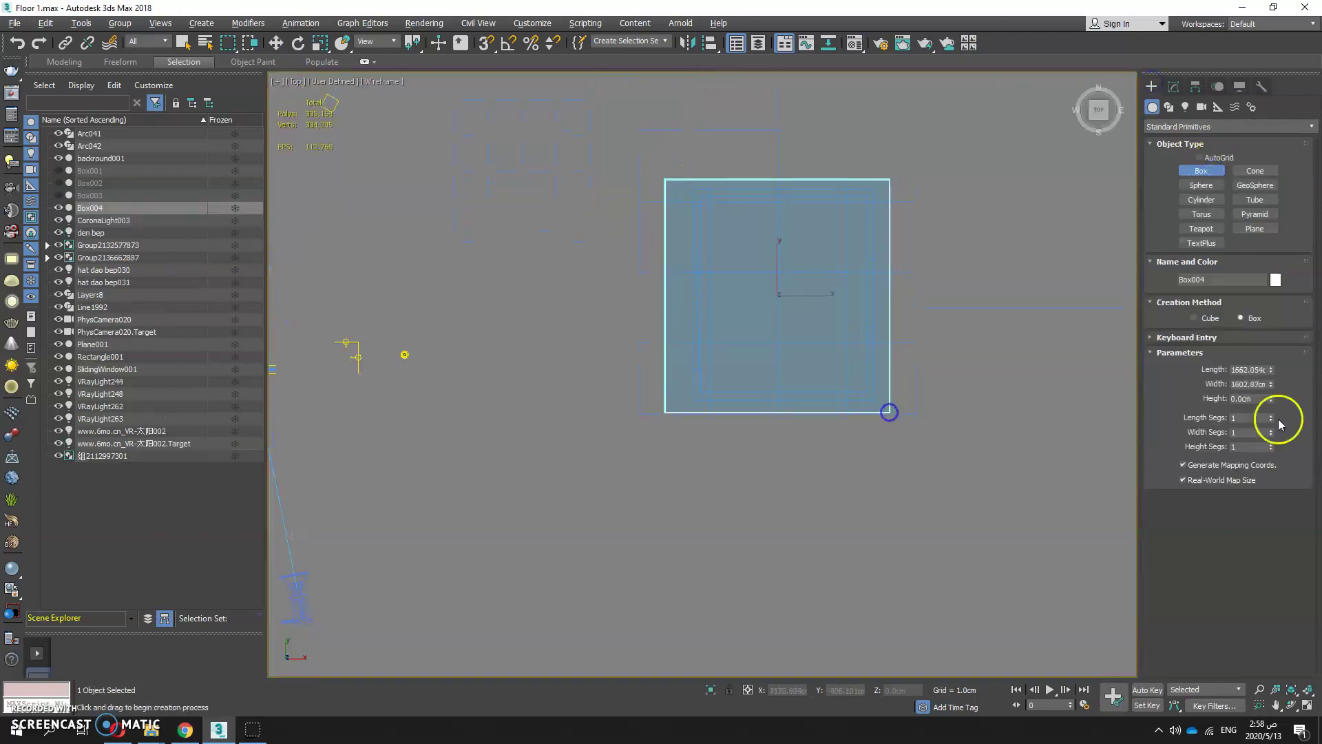
right_click(1276, 400)
middle_drag(927, 447, 1027, 407)
key(alt+w)
middle_click(958, 502)
scroll(957, 504, up, 5)
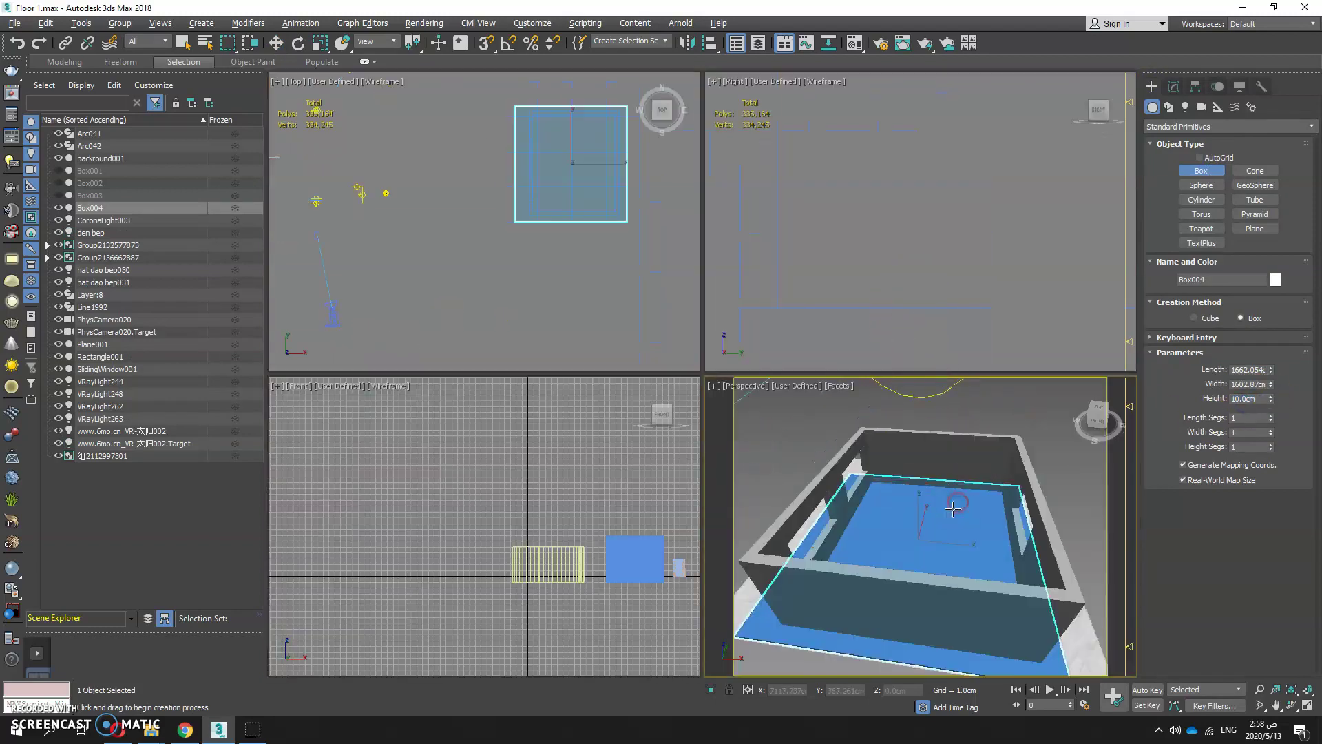
key(alt+w)
Step: Apply the material to the new slab, lift it roughly upward, and close the Material Editor
key(m)
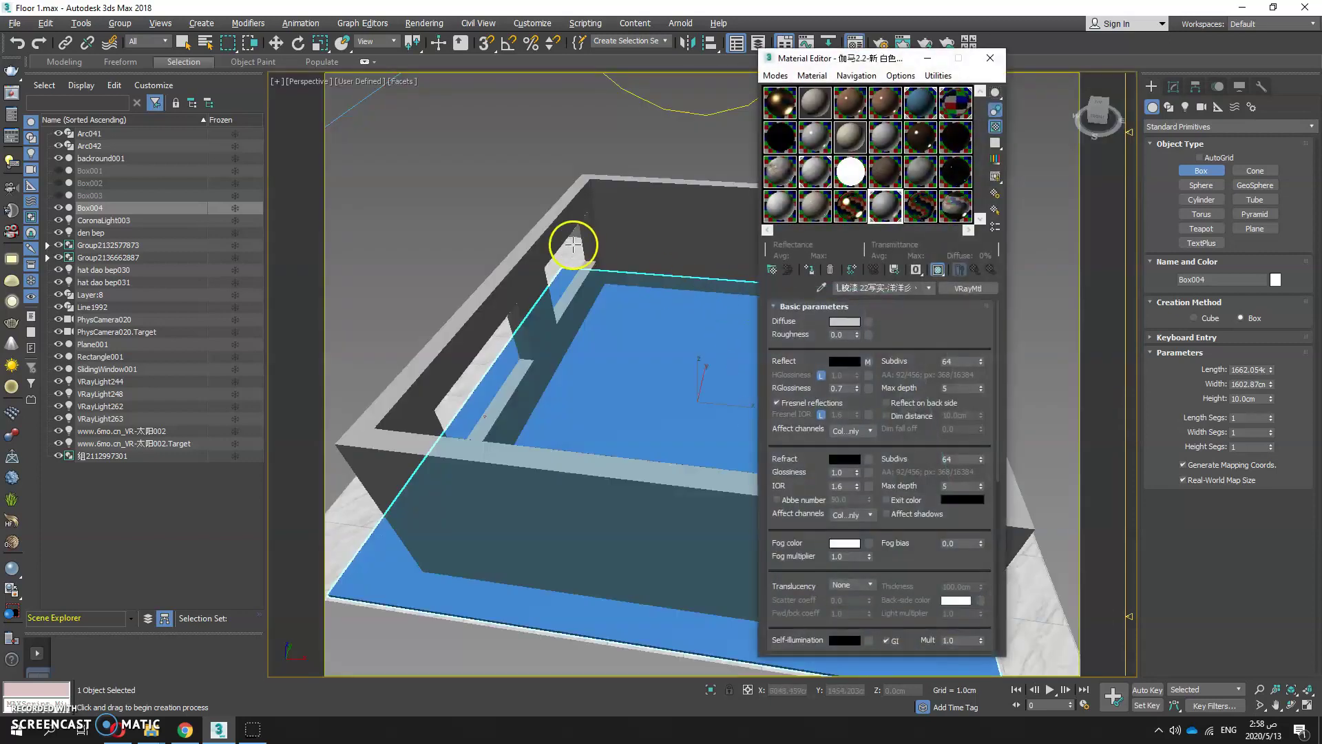
click(807, 270)
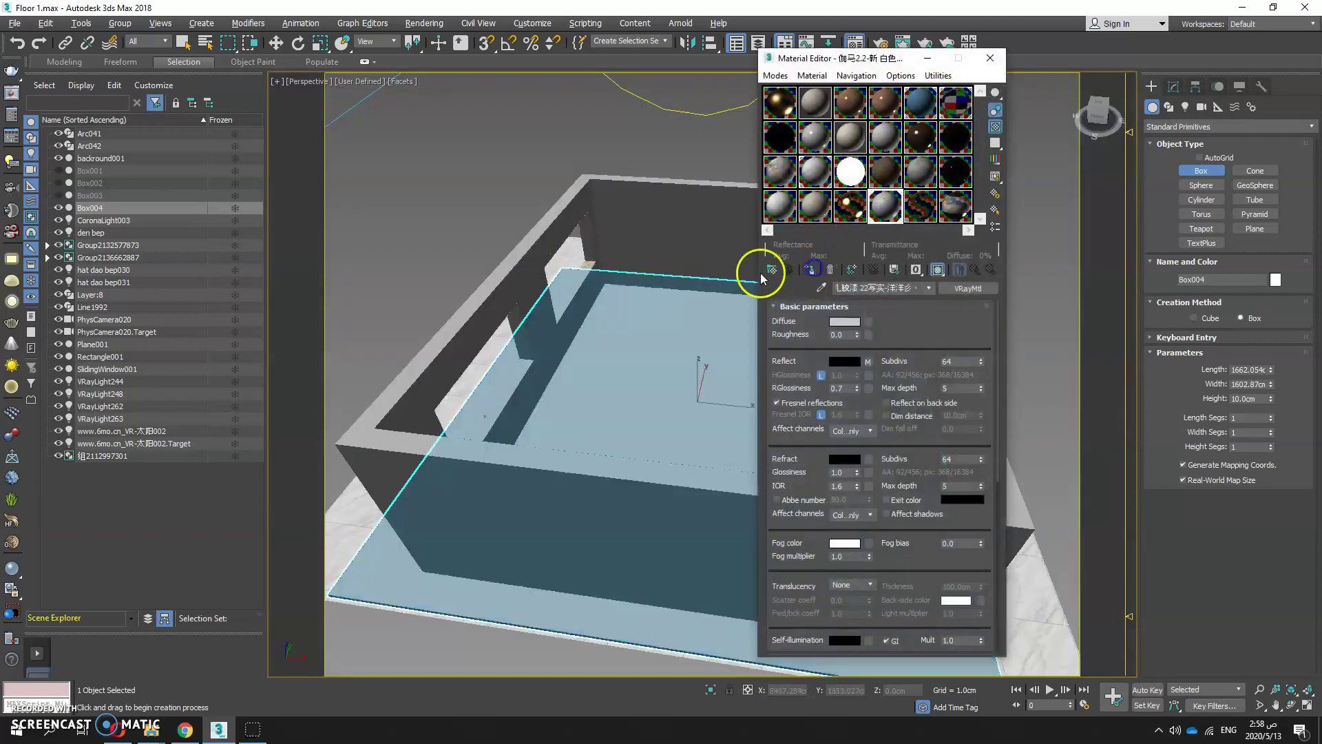
right_click(641, 345)
drag(692, 365, 677, 278)
key(alt+w)
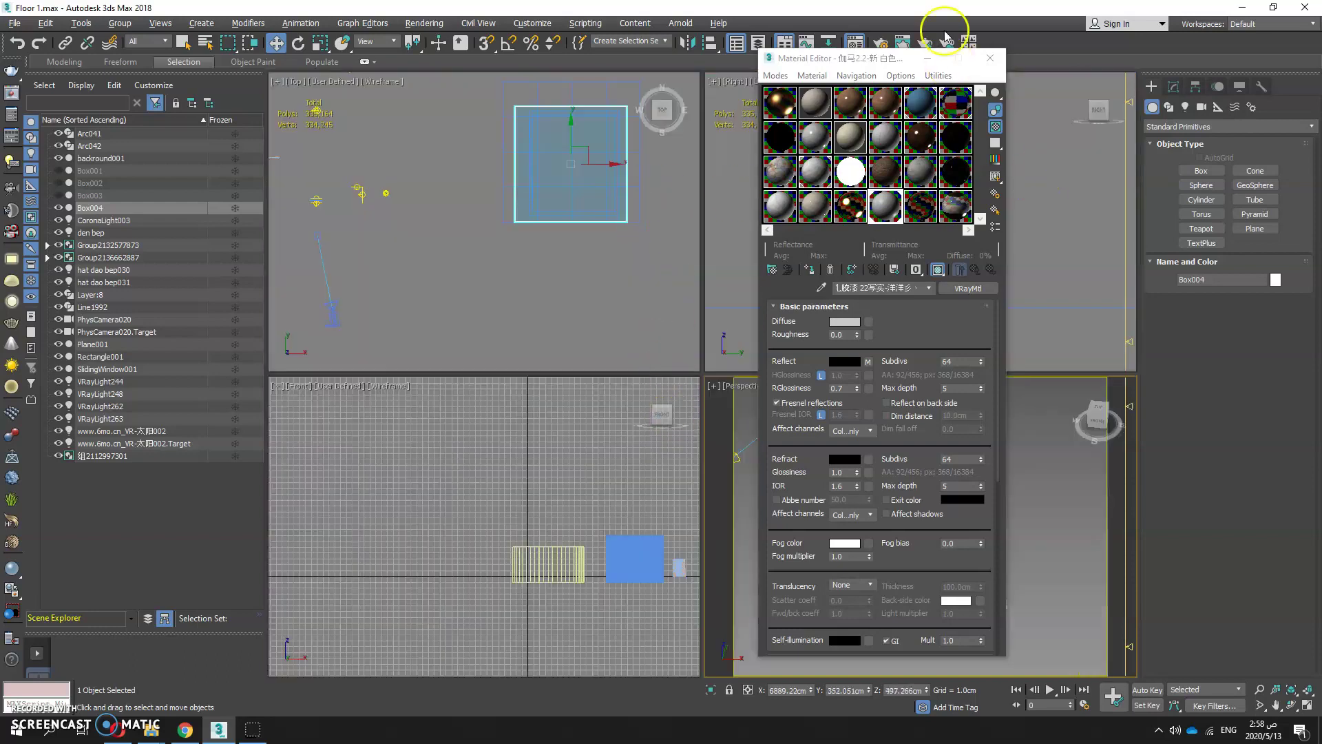
click(990, 58)
Step: In the maximized Right view, set the slab's Z height to 500 cm and deselect it
key(alt+w)
scroll(708, 372, up, 6)
scroll(687, 337, up, 5)
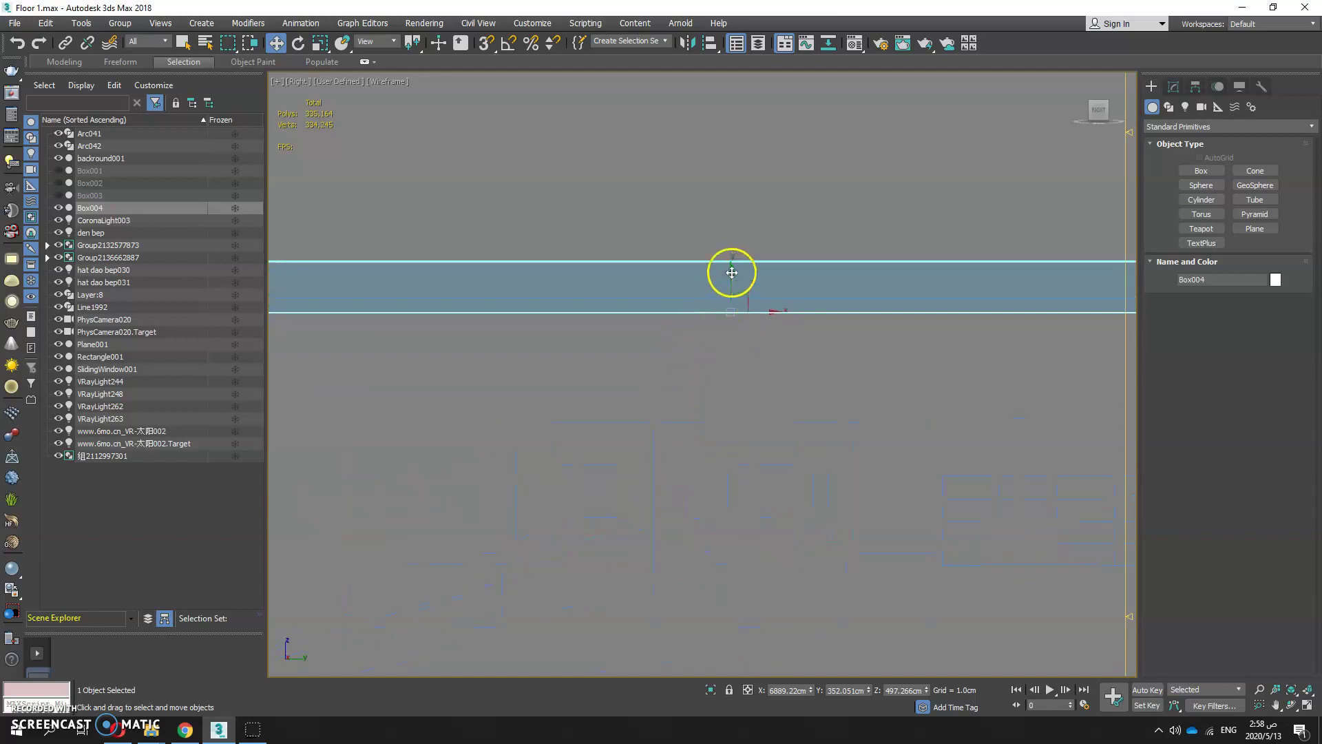
text(500)
key(Return)
scroll(757, 386, down, 3)
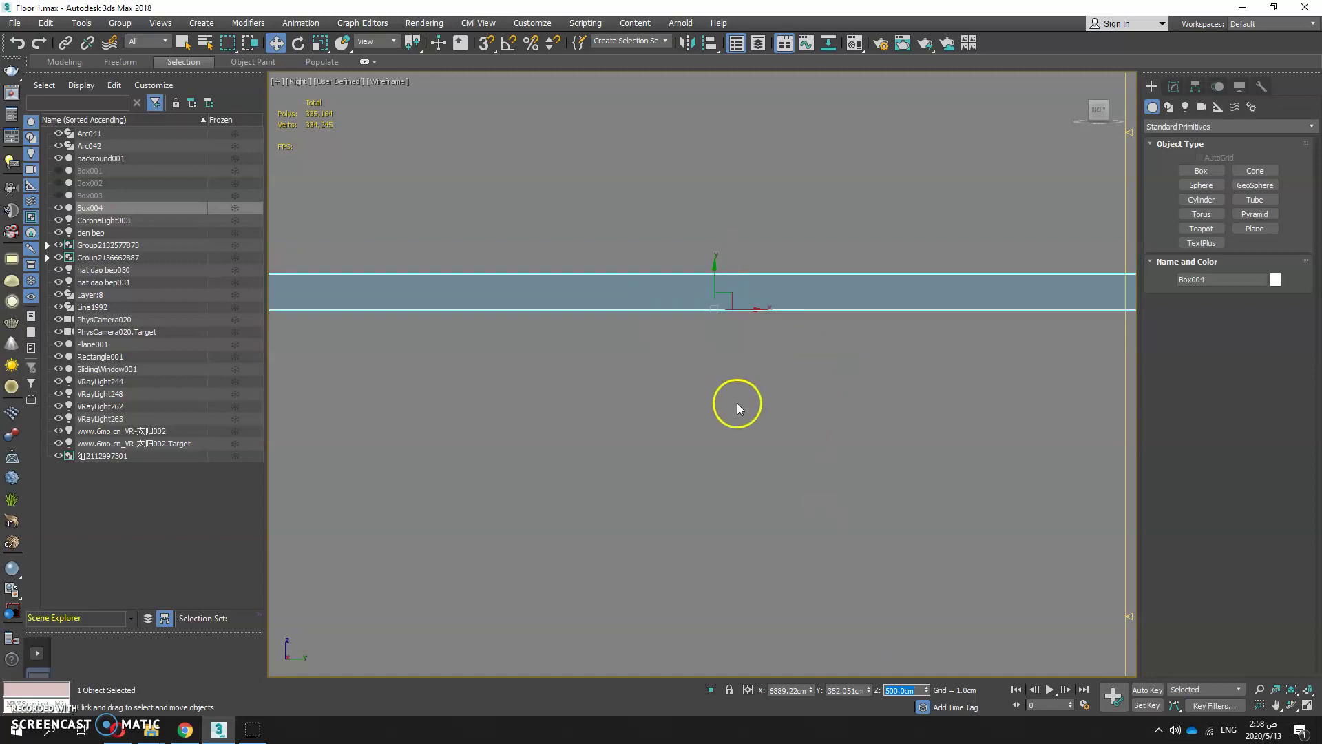
click(910, 257)
Step: Orbit the Perspective view around the building and select the ceiling slab
key(alt+w)
alt+middle_drag(894, 486, 933, 502)
click(933, 502)
Step: Hide the ceiling slab with Hide Selection, undoing an accidental floor-plane raise
right_click(936, 503)
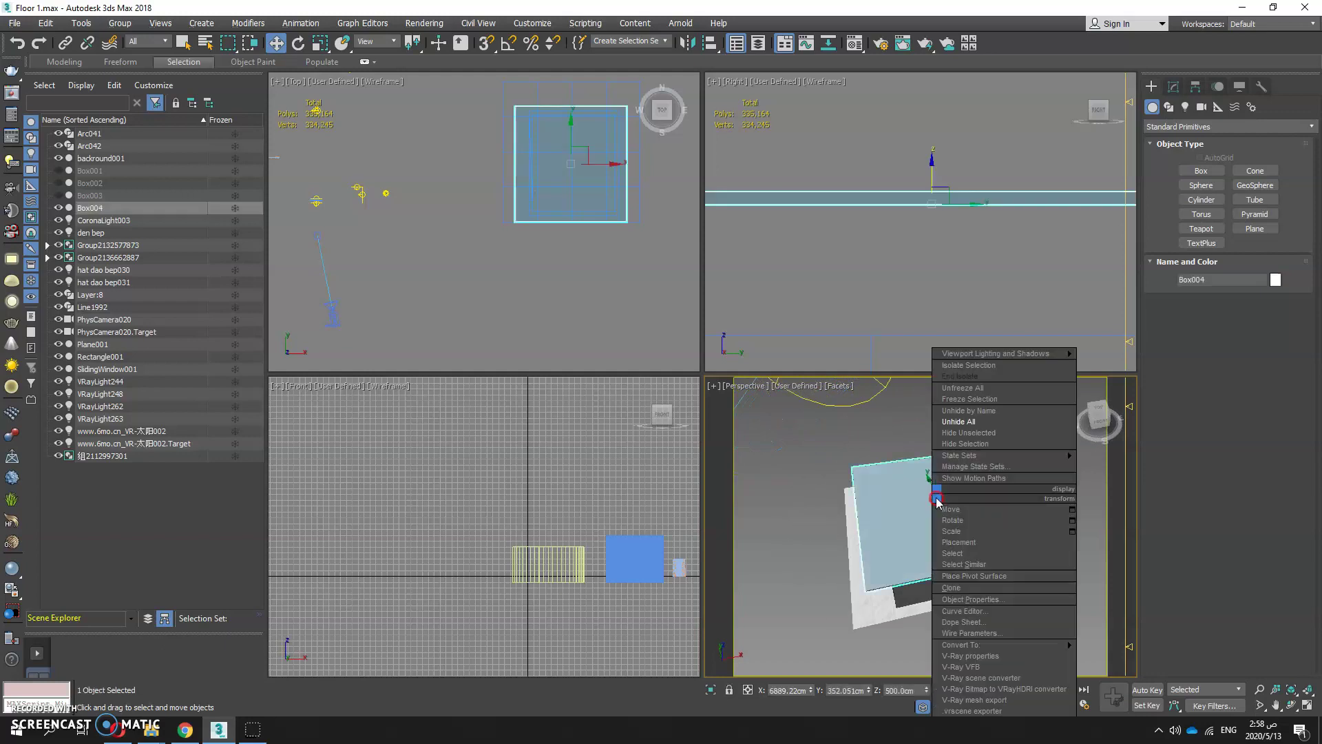
click(983, 443)
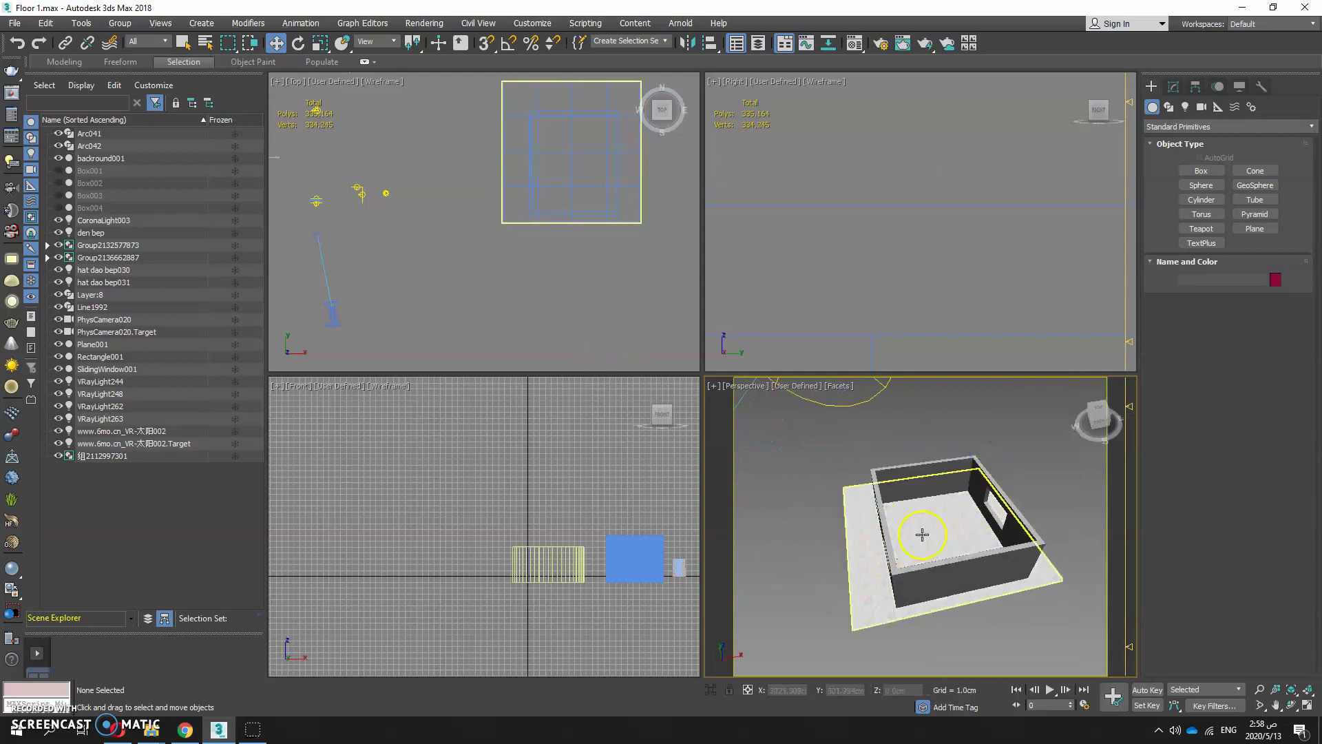
drag(1007, 590, 1055, 607)
key(ctrl+z)
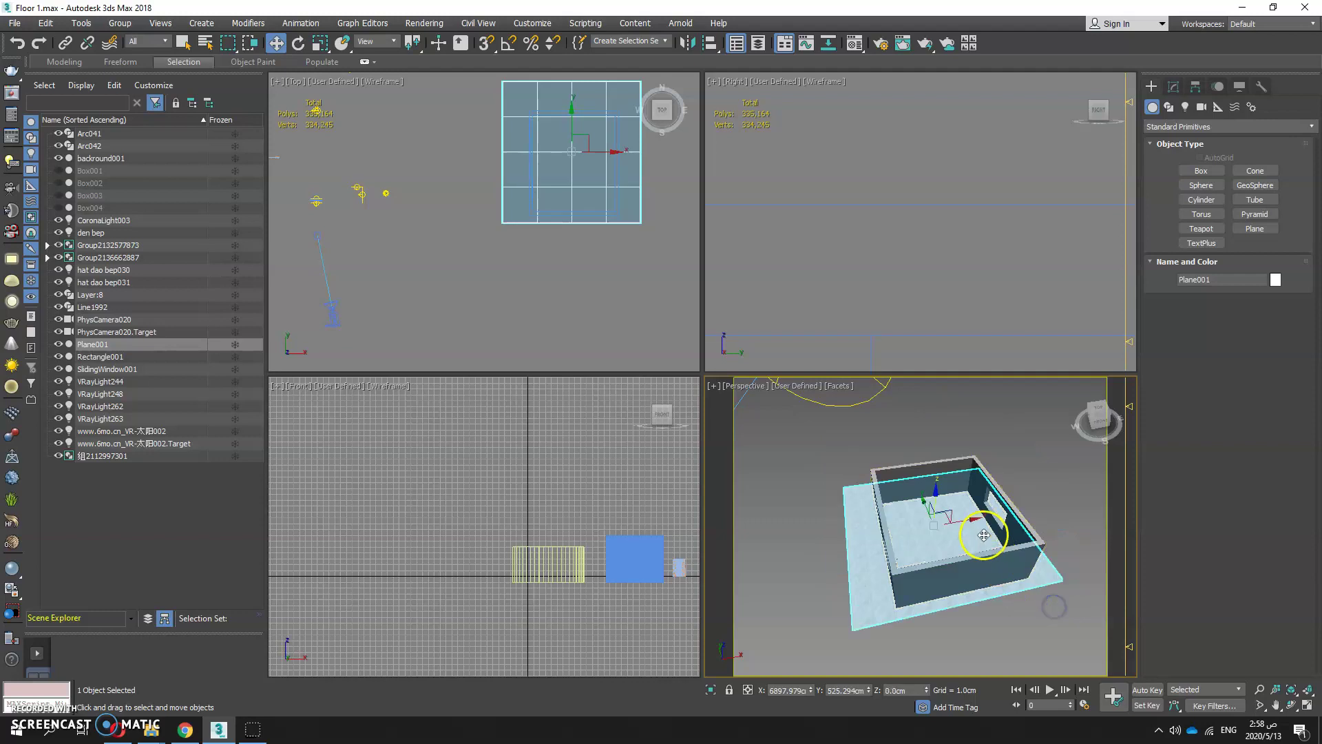
Step: Shift the floor plane slightly sideways and deselect it
drag(965, 525, 931, 505)
click(1052, 506)
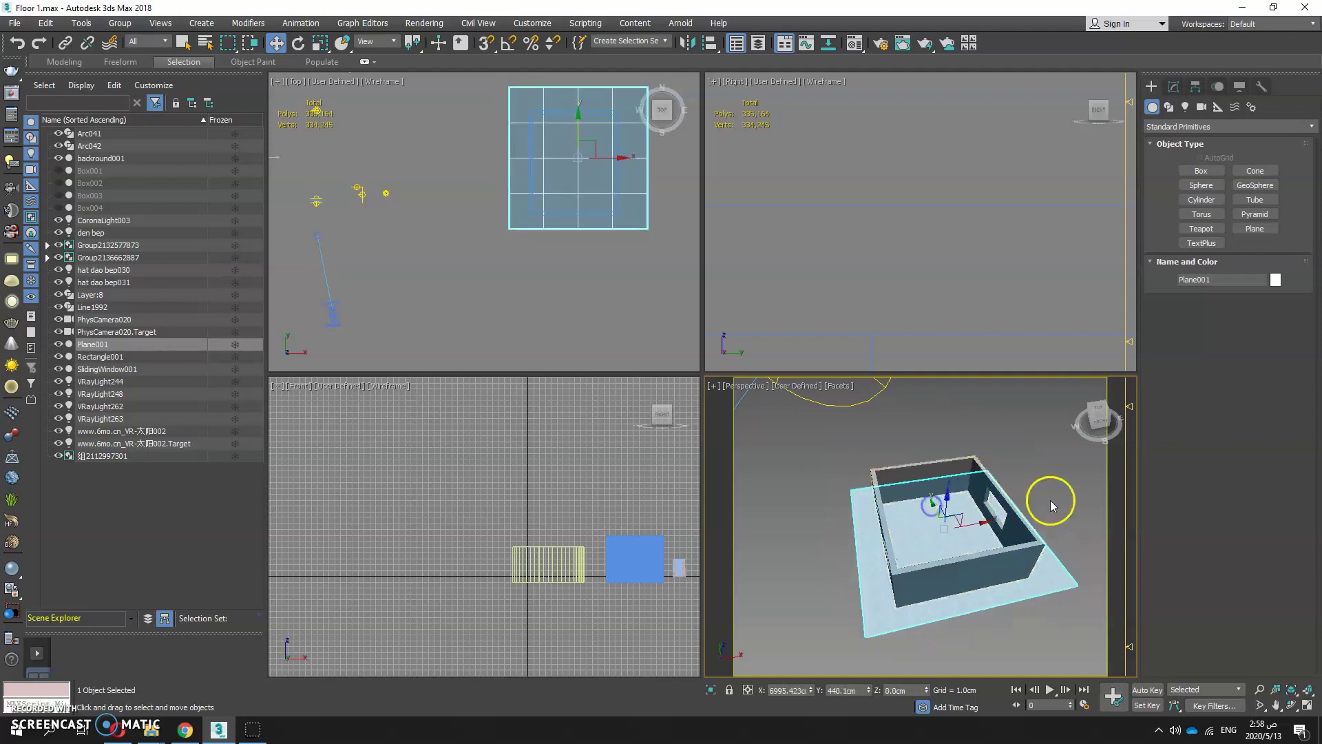
click(593, 325)
scroll(551, 230, down, 3)
key(alt+w)
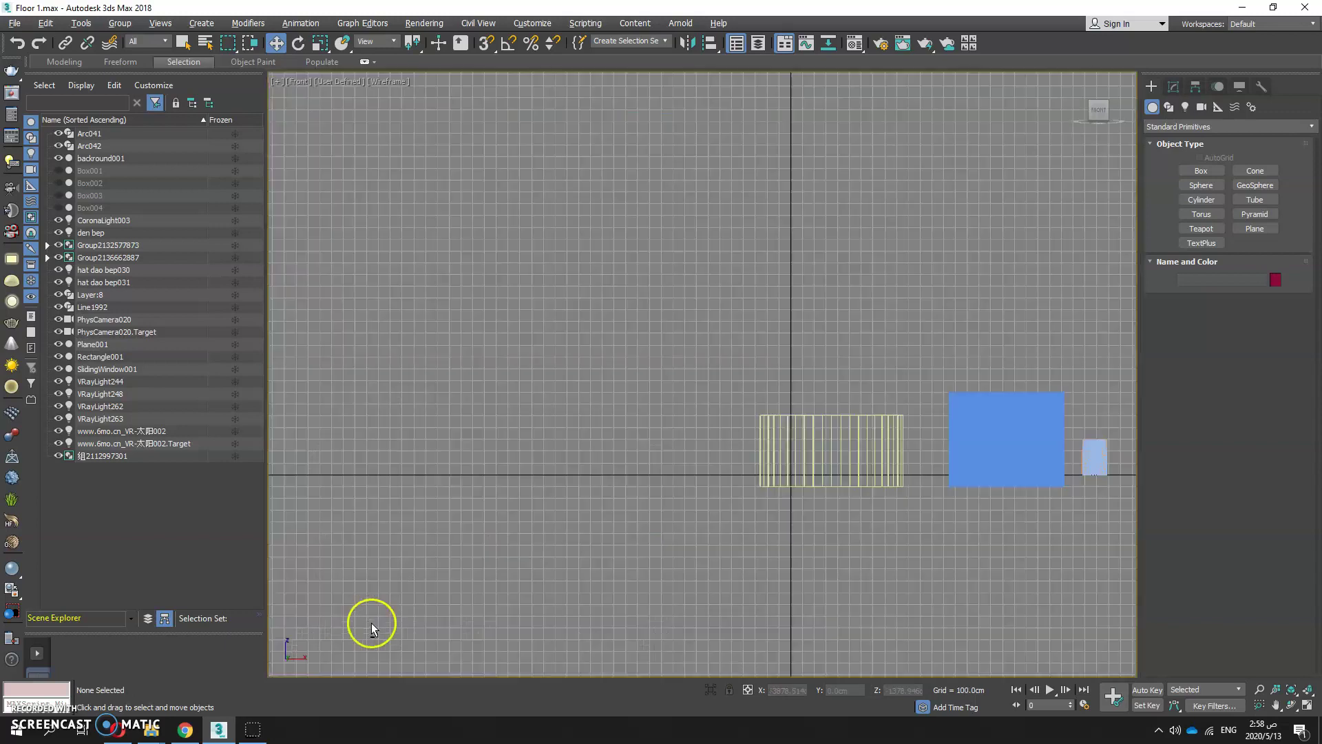
Step: Merge Arabic Majlis Sofa_2013.max from the Block sofa folder into the scene
click(151, 731)
click(172, 662)
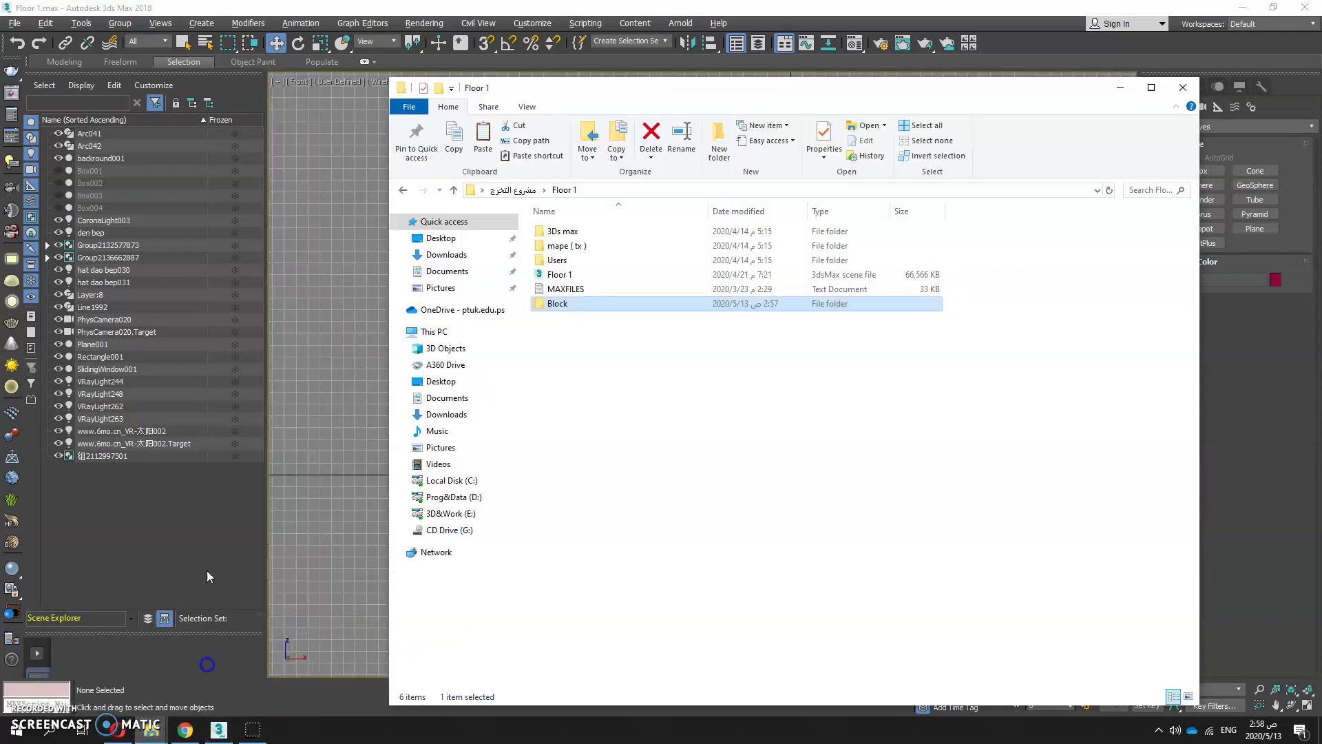
double_click(588, 303)
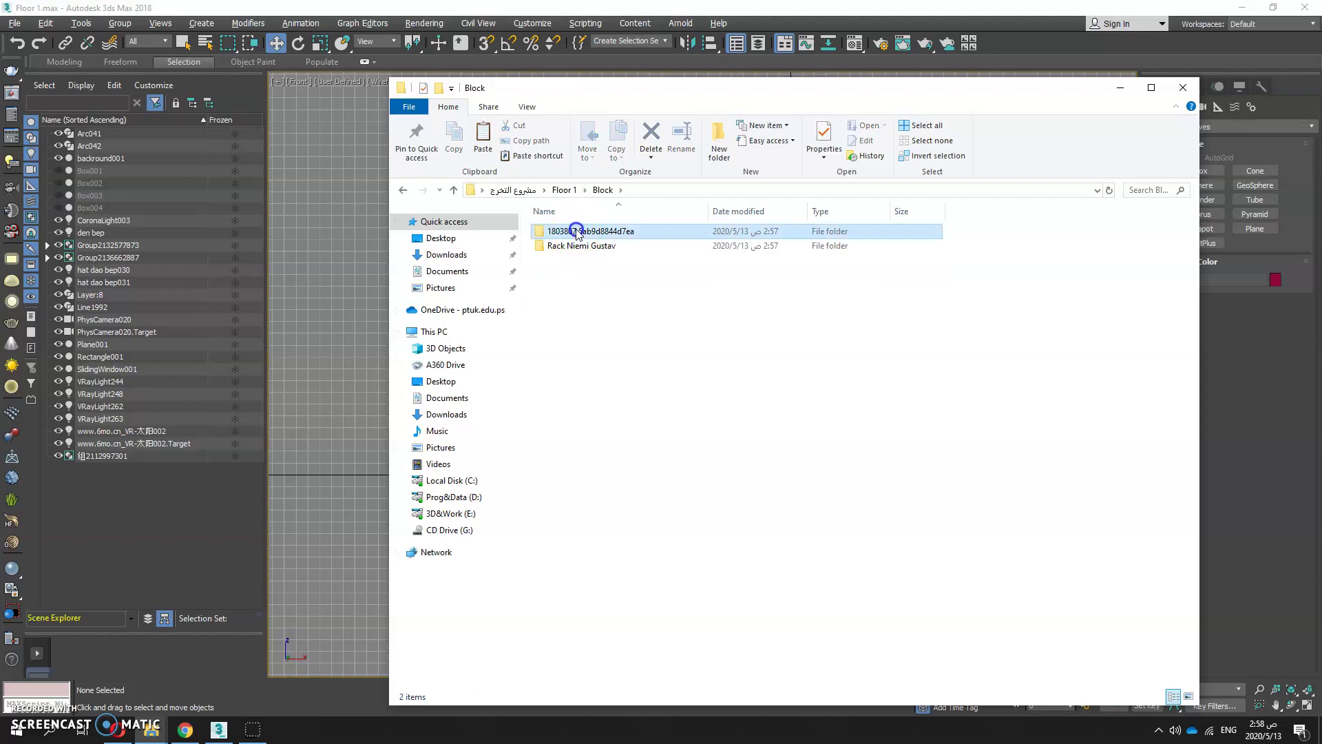
double_click(578, 231)
drag(578, 262, 333, 272)
click(369, 298)
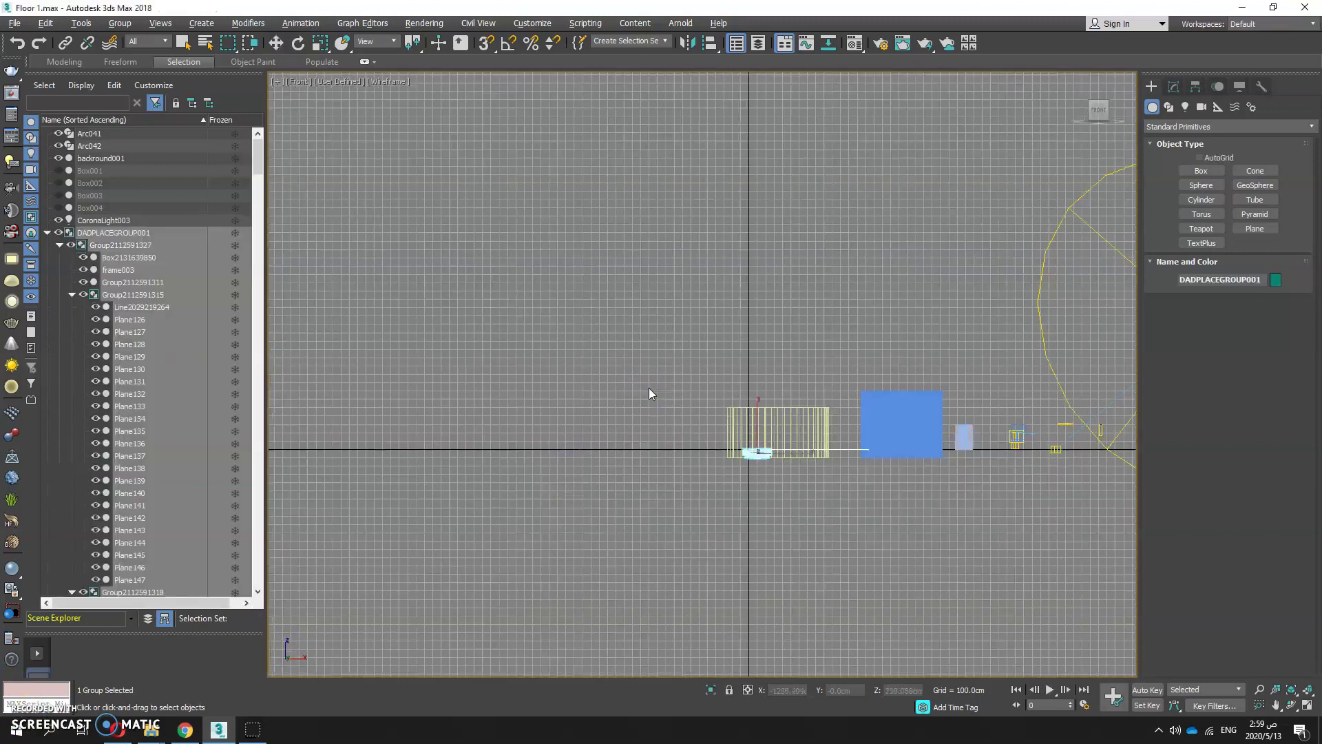
Step: Move the merged sofa set left and ungroup it into separate sofa groups
drag(723, 398, 487, 389)
click(487, 385)
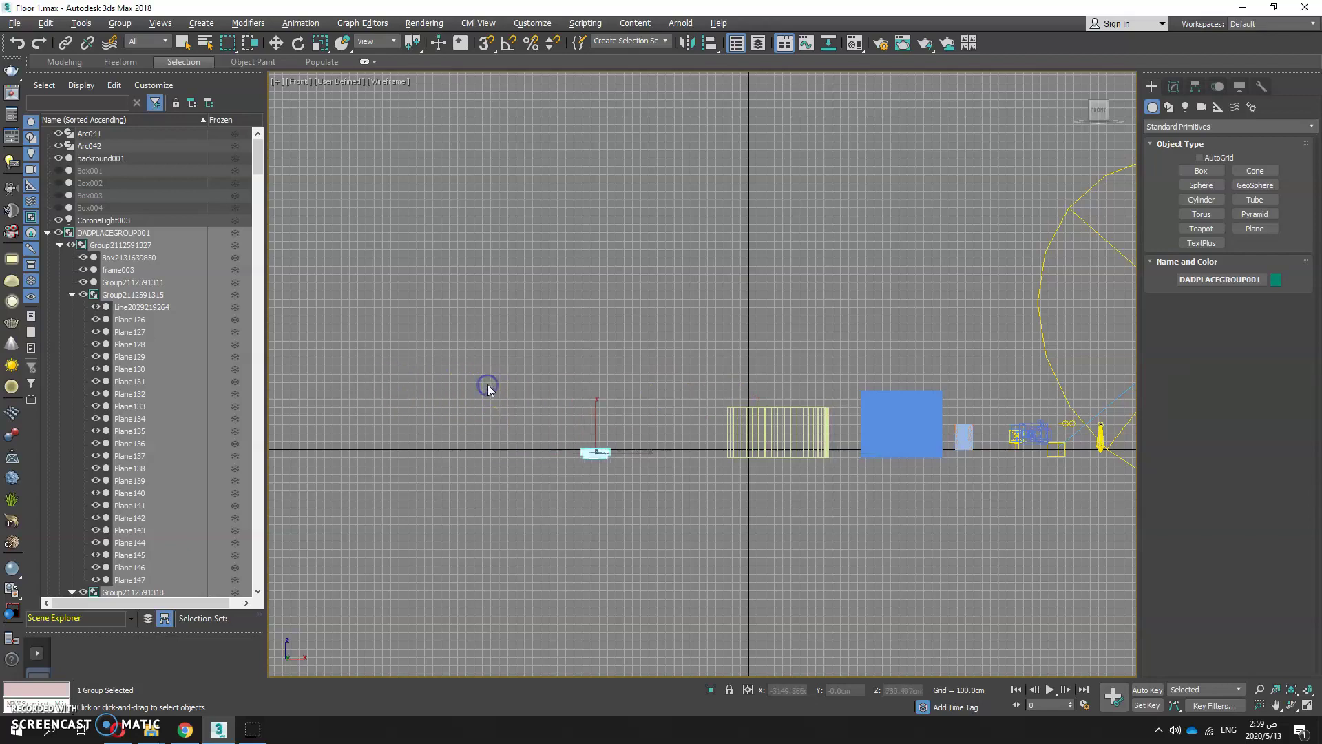
key(alt+w)
key(z)
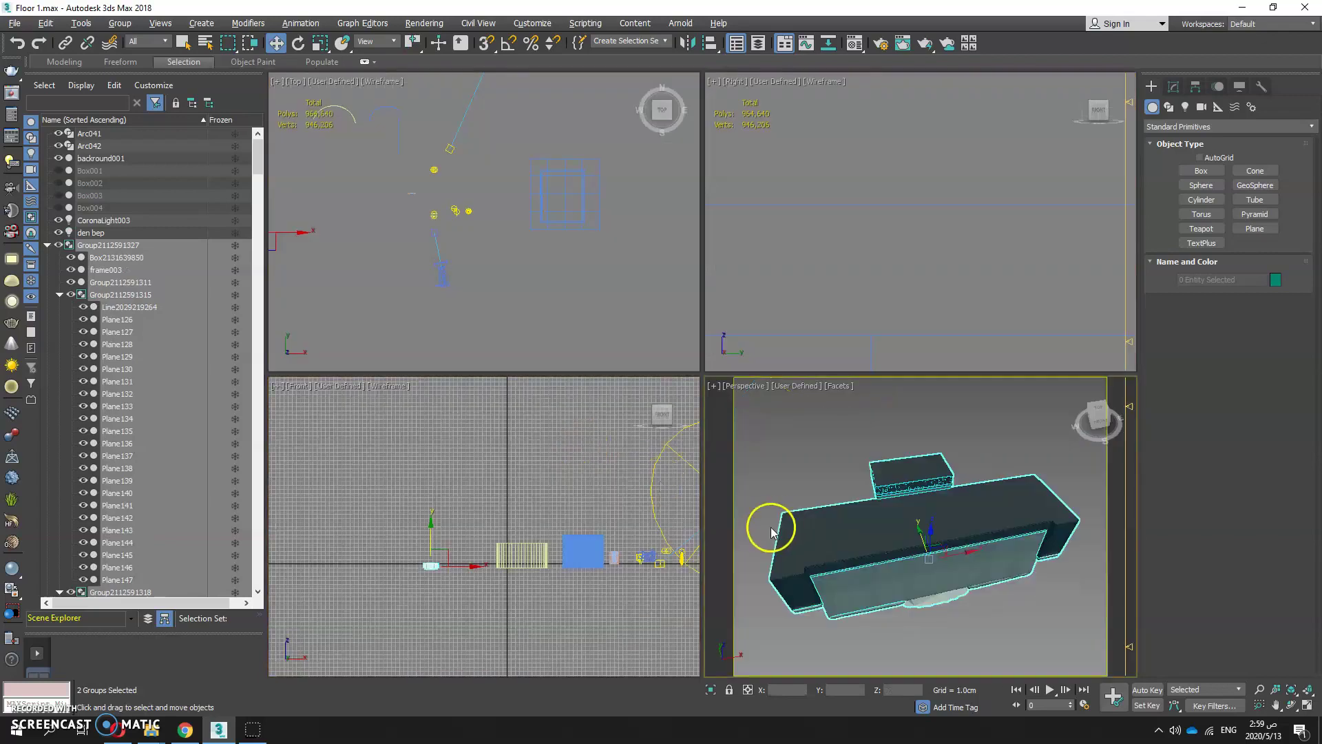
alt+middle_drag(1045, 466, 967, 480)
Step: Move the sofa groups into position inside the room in the Top view
key(alt+w)
key(z)
scroll(717, 310, down, 6)
scroll(679, 370, down, 3)
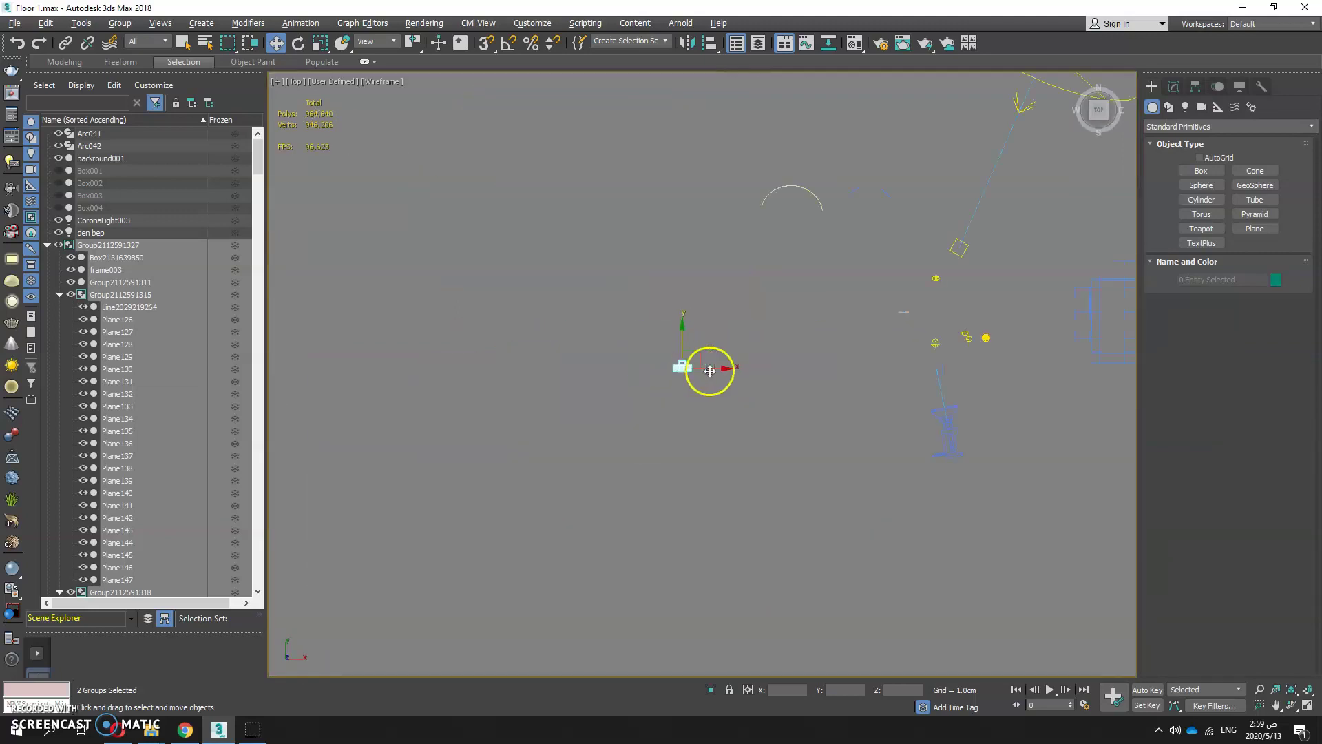
middle_drag(492, 365, 596, 358)
middle_drag(679, 354, 593, 365)
drag(524, 358, 967, 289)
scroll(965, 329, up, 6)
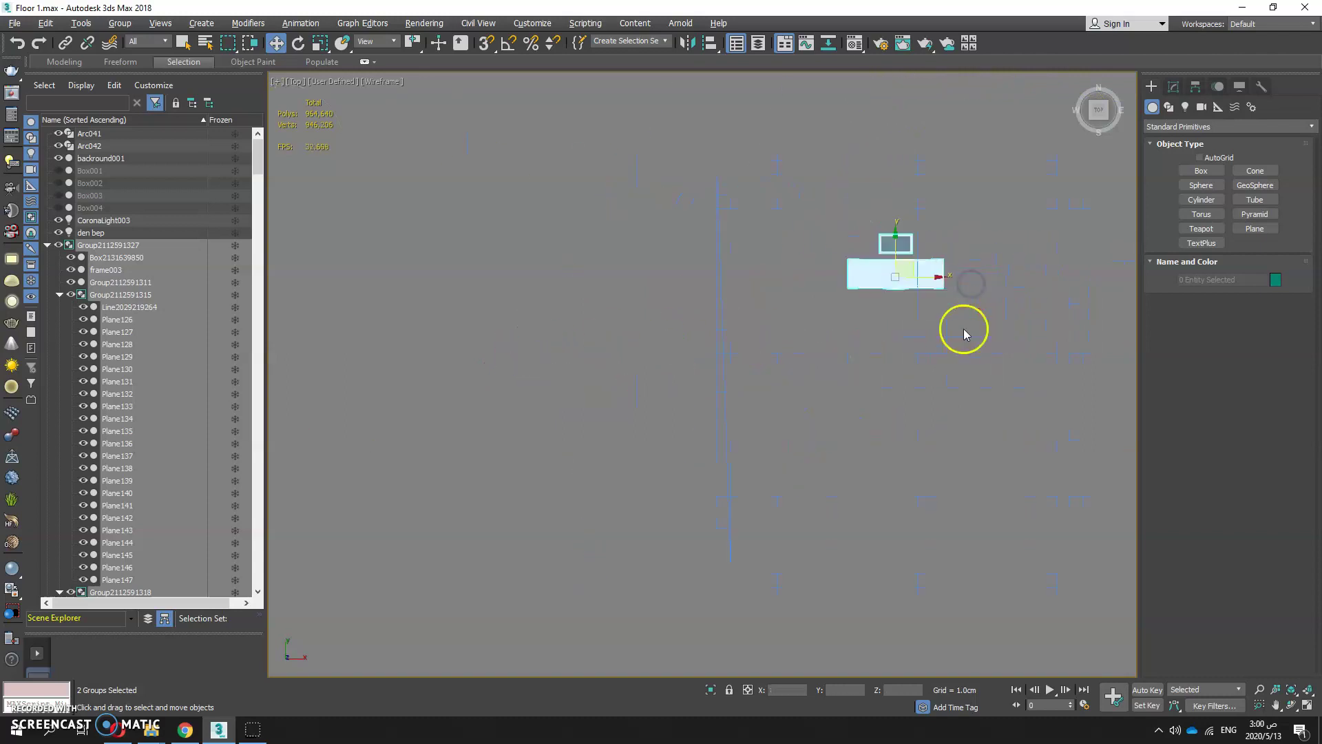
drag(879, 224, 646, 336)
drag(644, 334, 648, 274)
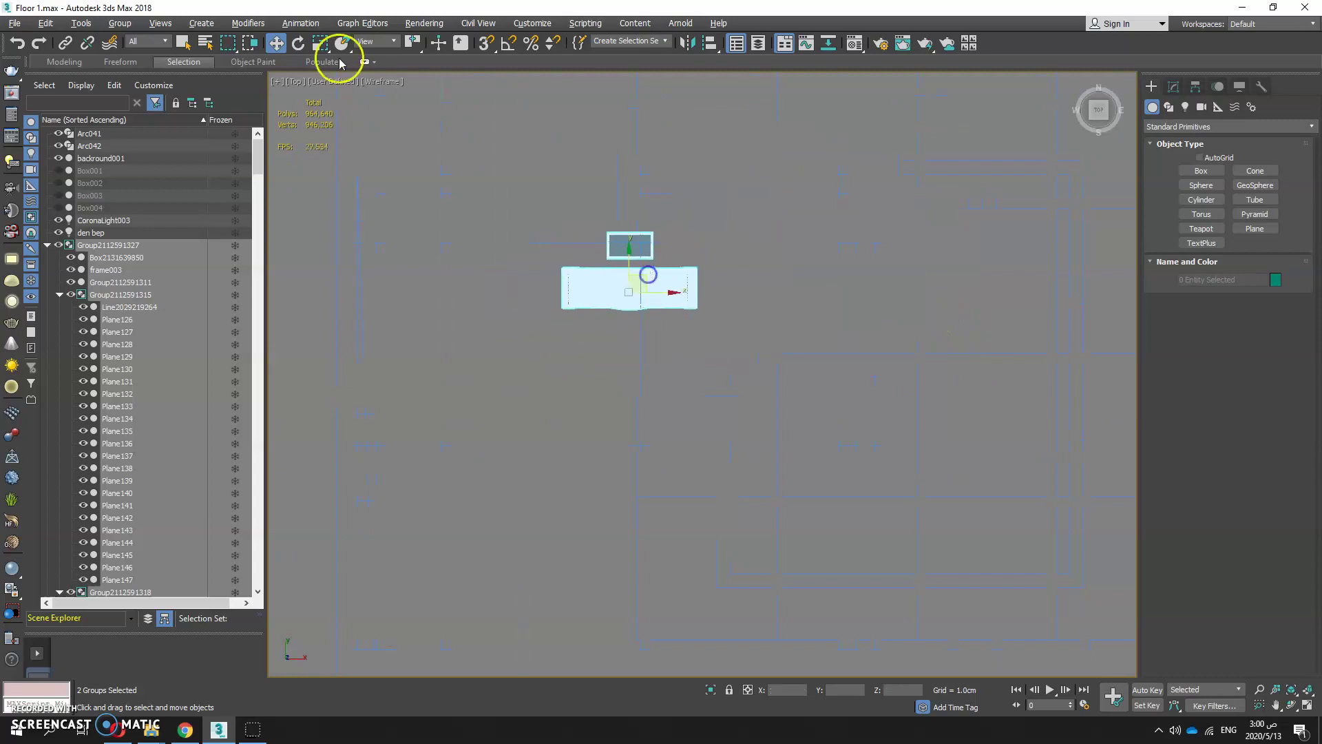
Step: Turn the sofa groups 180 degrees by entering 90 twice in Offset Z
right_click(301, 42)
text(90)
key(Return)
text(90)
key(Return)
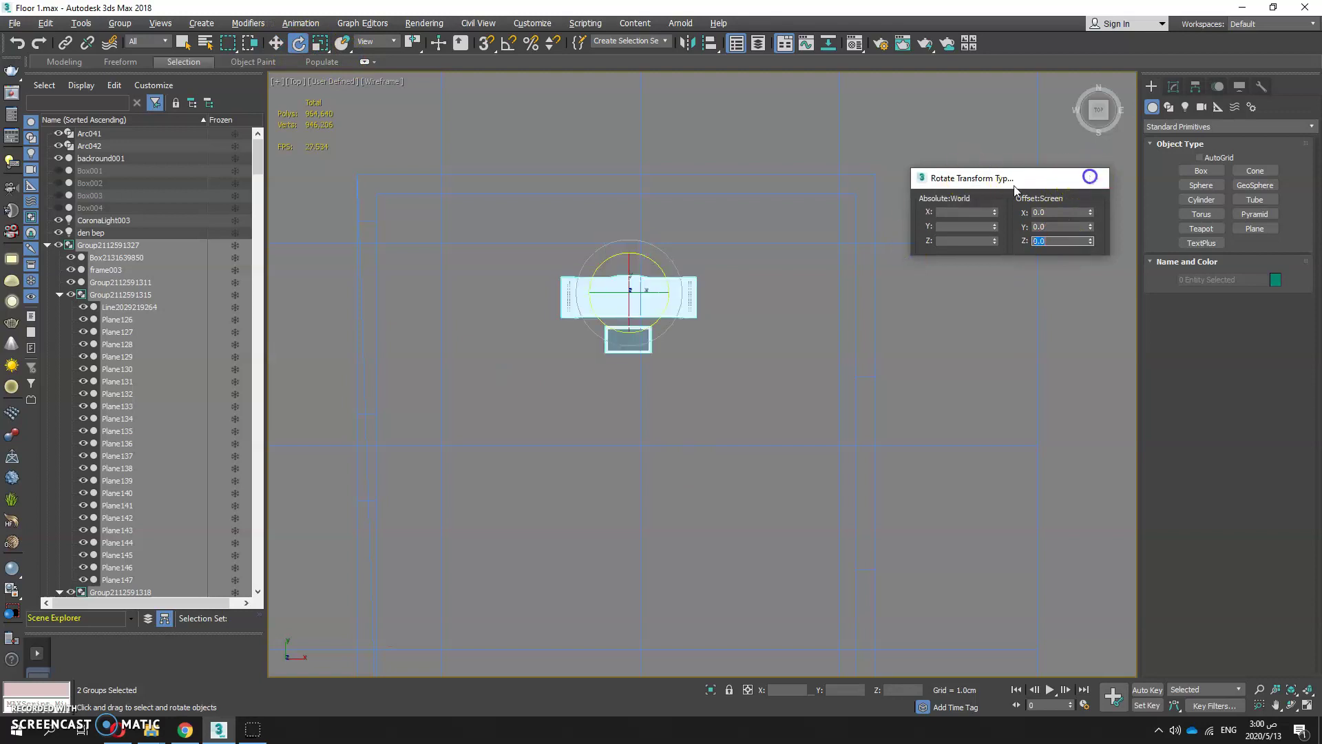
Step: Clone a copy of the sofa and table beside the original
click(1093, 178)
click(275, 43)
mouse_move(640, 270)
mouse_down()
mouse_move(608, 213)
mouse_move(554, 248)
mouse_move(499, 223)
mouse_move(717, 218)
mouse_move(663, 225)
mouse_up()
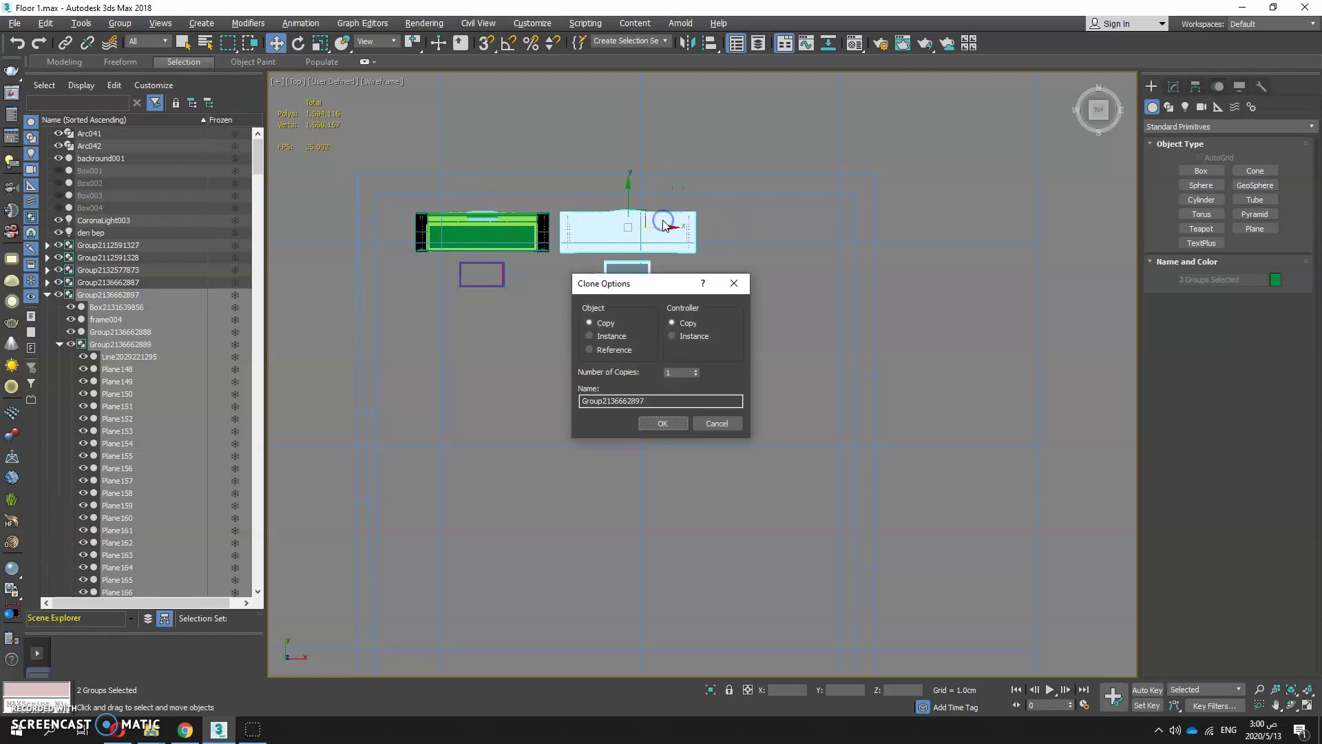
click(672, 426)
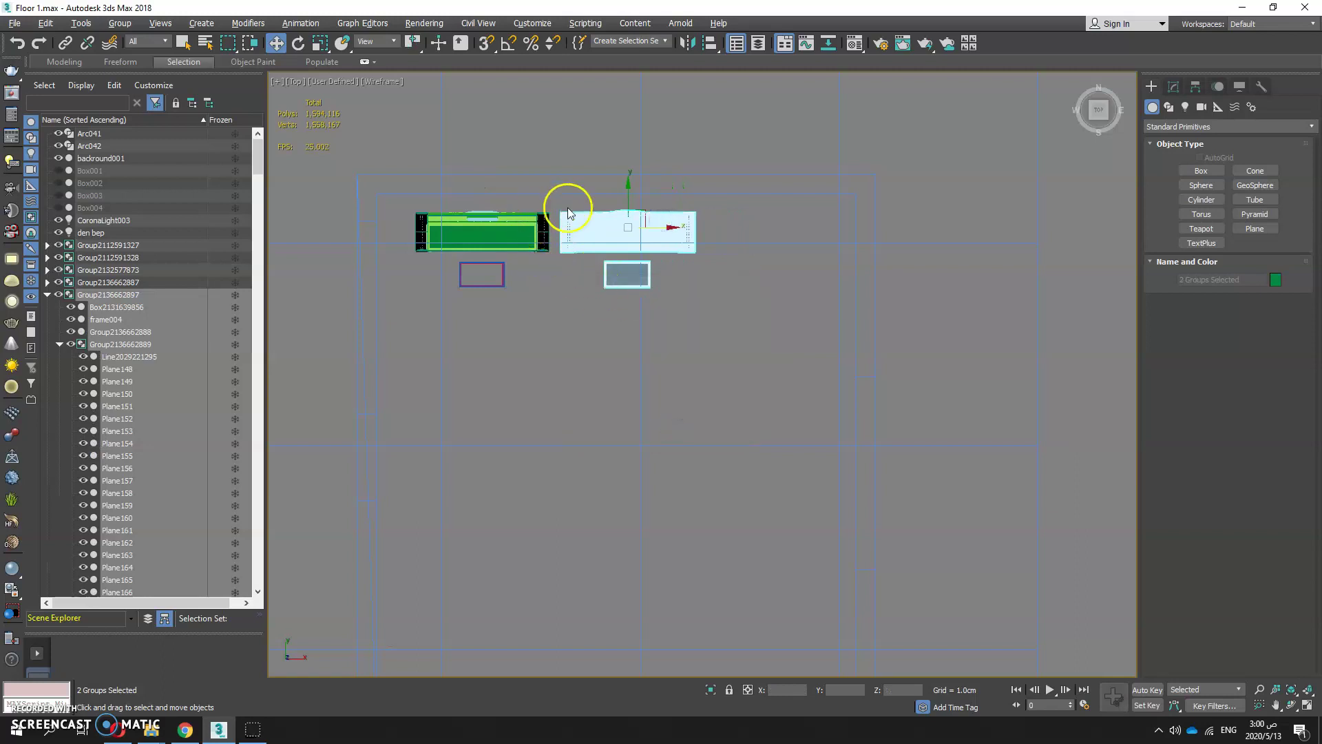
Step: Select both sofa sets with their tables and shift the four groups right and down
drag(559, 201, 404, 301)
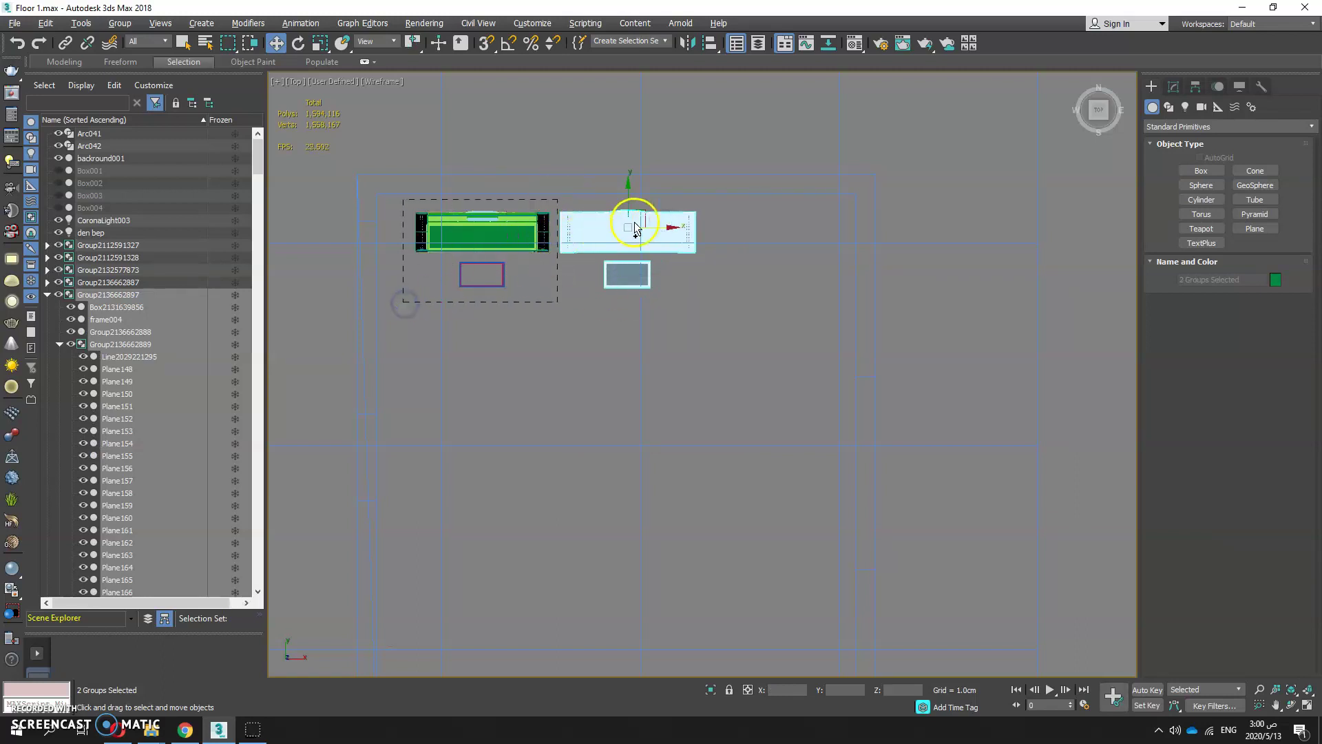
drag(571, 219, 628, 240)
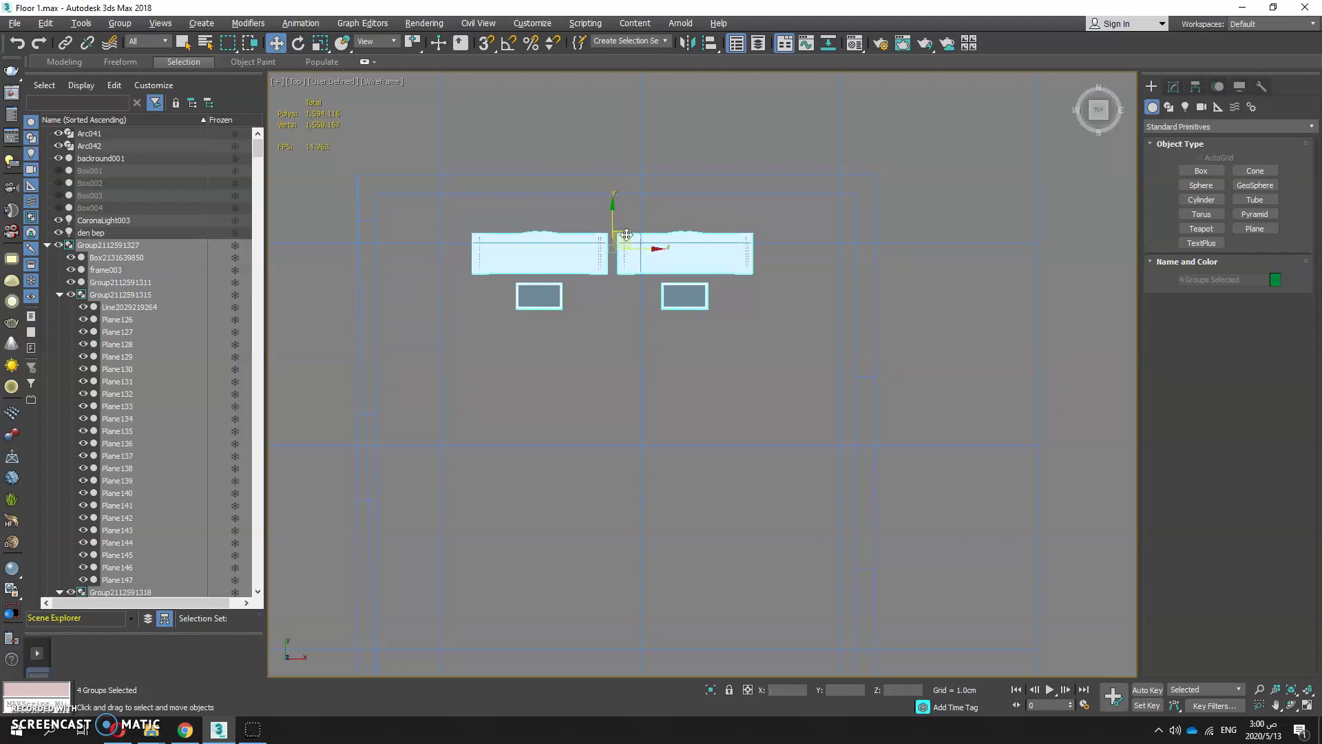
click(533, 459)
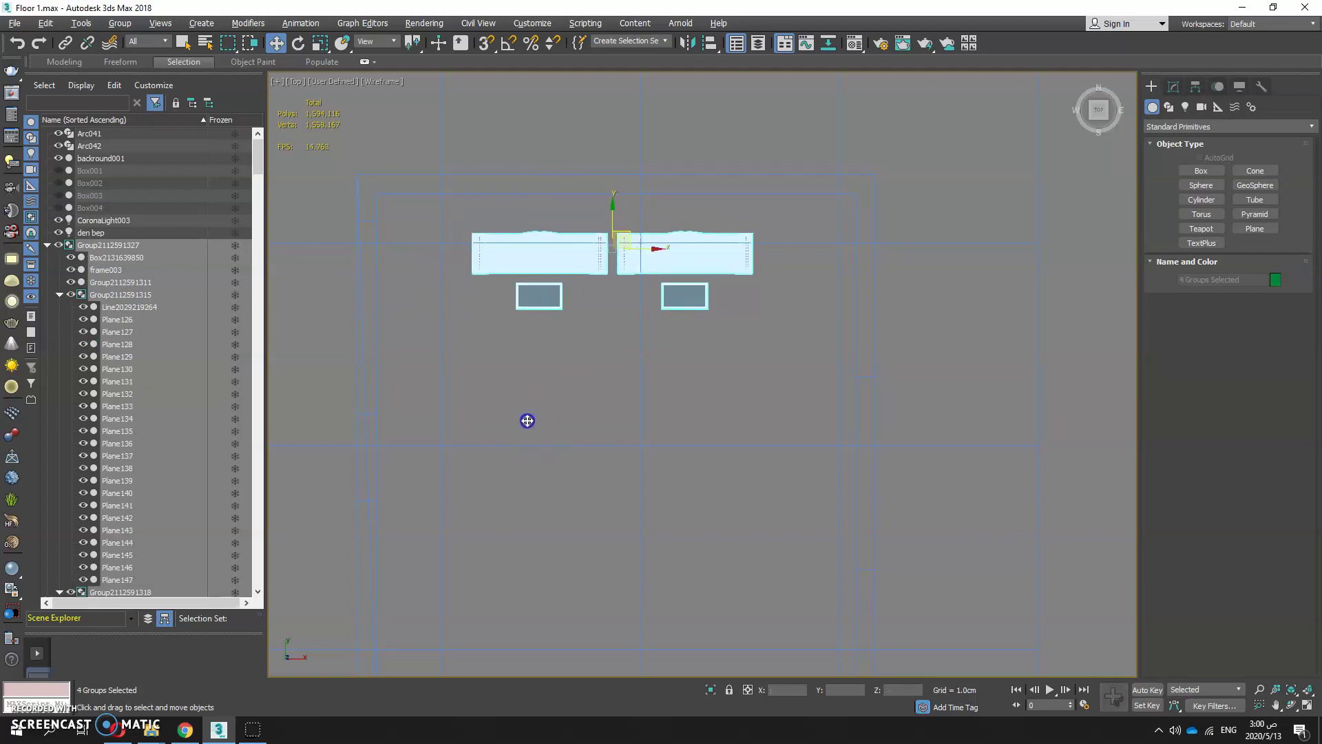
Step: Copy the four sofa groups and rotate the copies 90 degrees in Offset Z
shift+drag(527, 420, 529, 422)
click(663, 423)
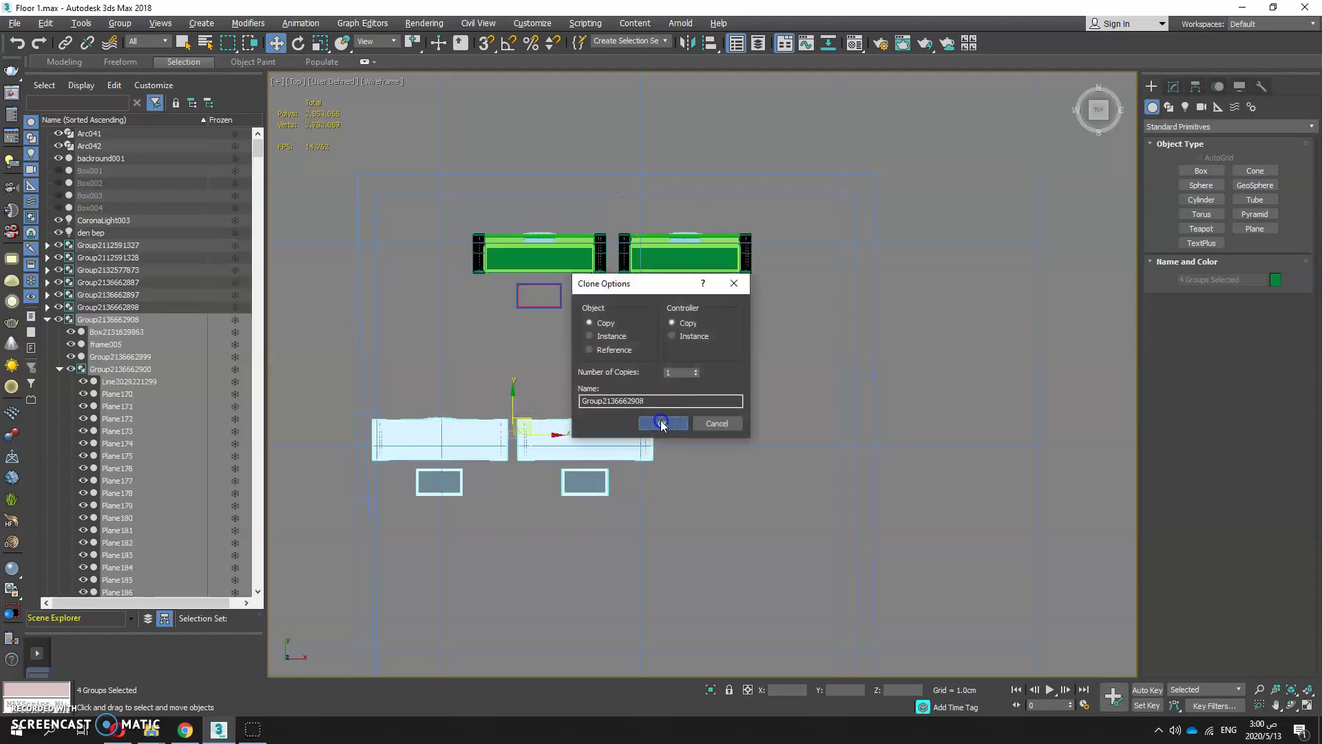
right_click(298, 44)
text(90)
key(Return)
click(1090, 179)
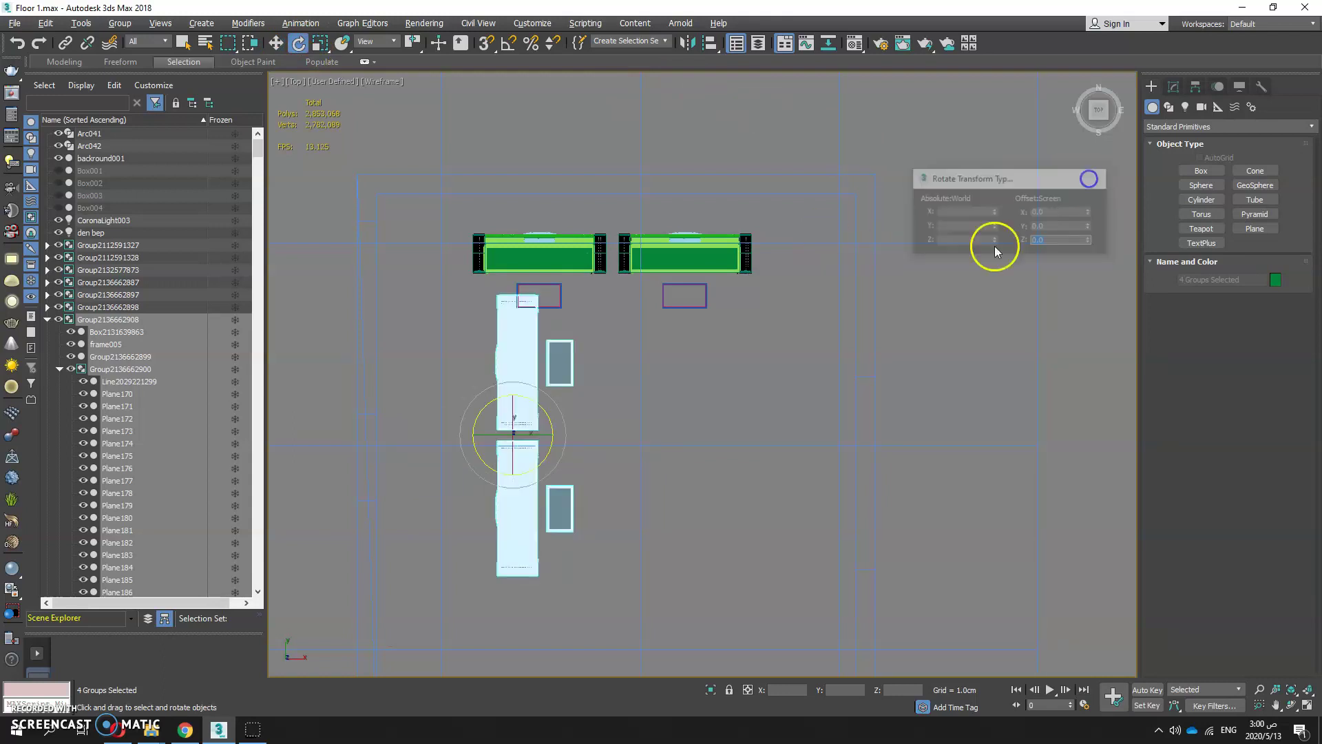
Step: Place the turned sofas against the left wall and check the L-arrangement in Perspective
click(279, 45)
drag(528, 416, 449, 400)
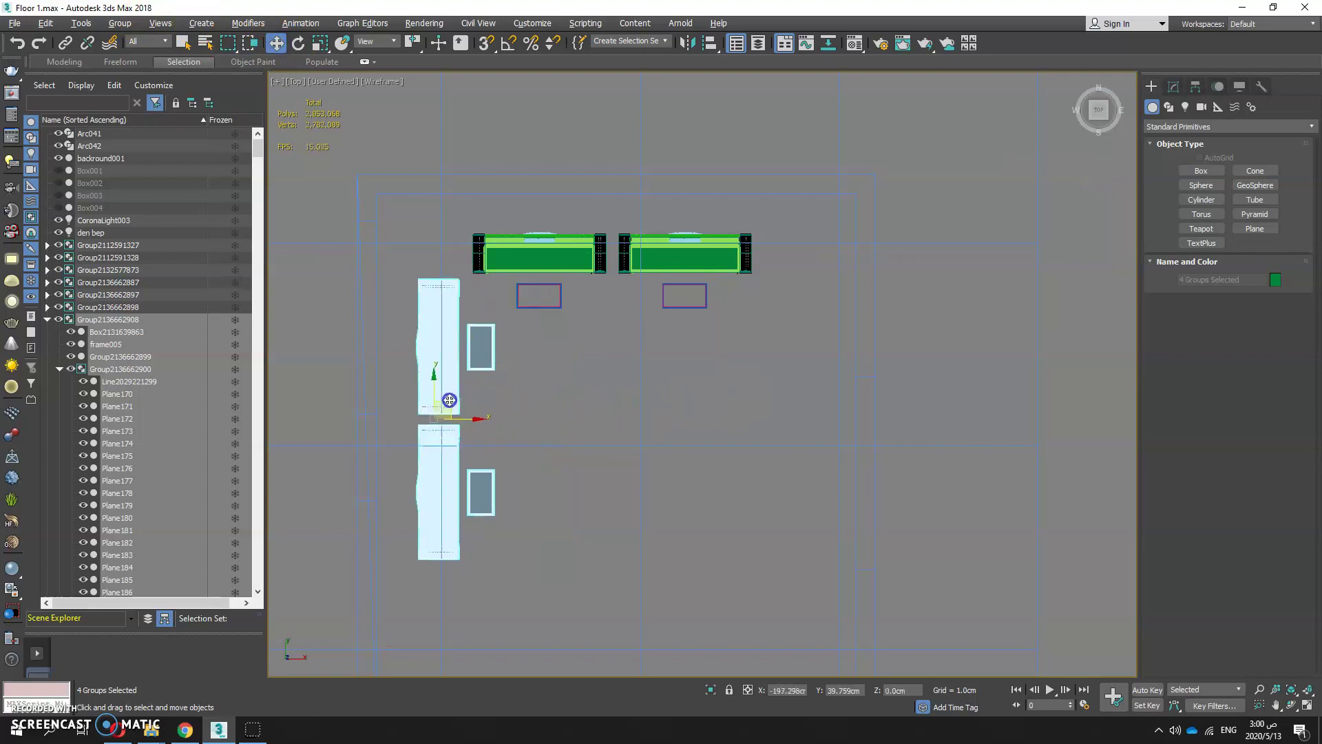
key(alt+w)
middle_click(927, 505)
key(alt+w)
alt+middle_drag(931, 499, 726, 353)
scroll(726, 353, down, 2)
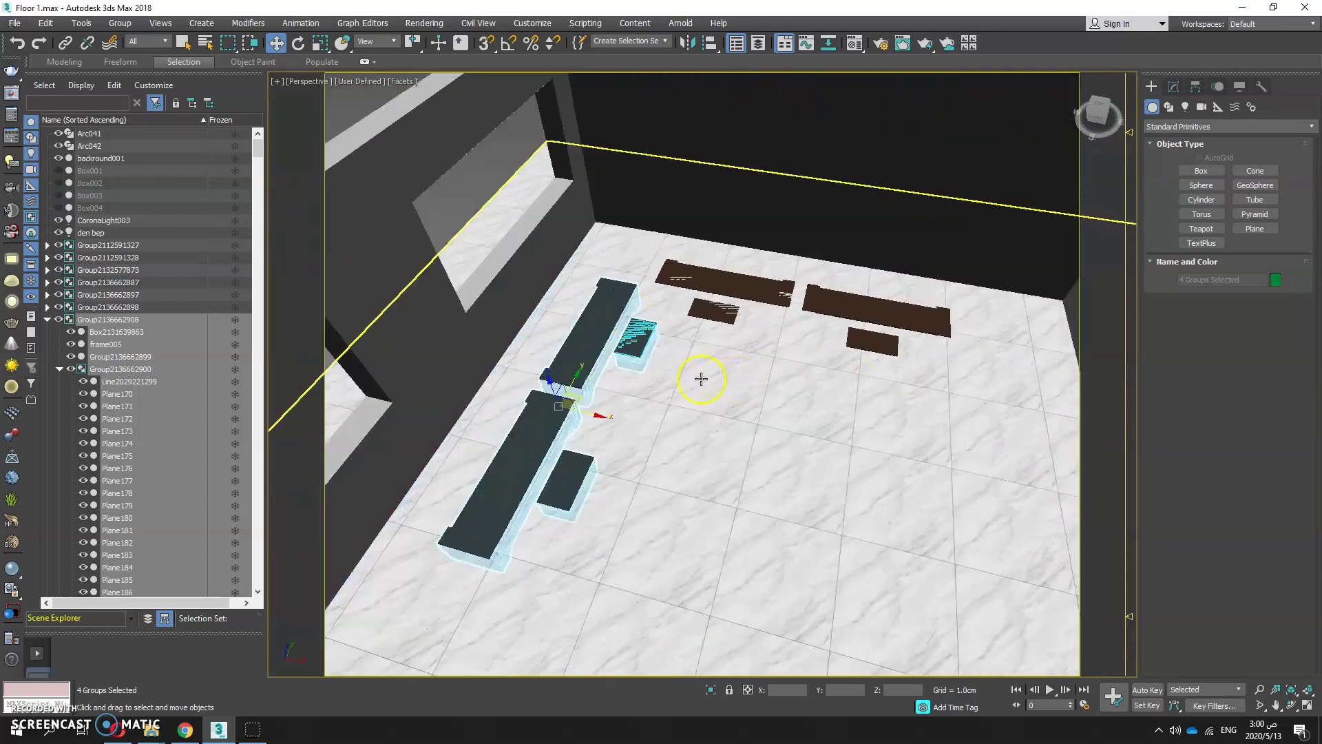
key(alt+w)
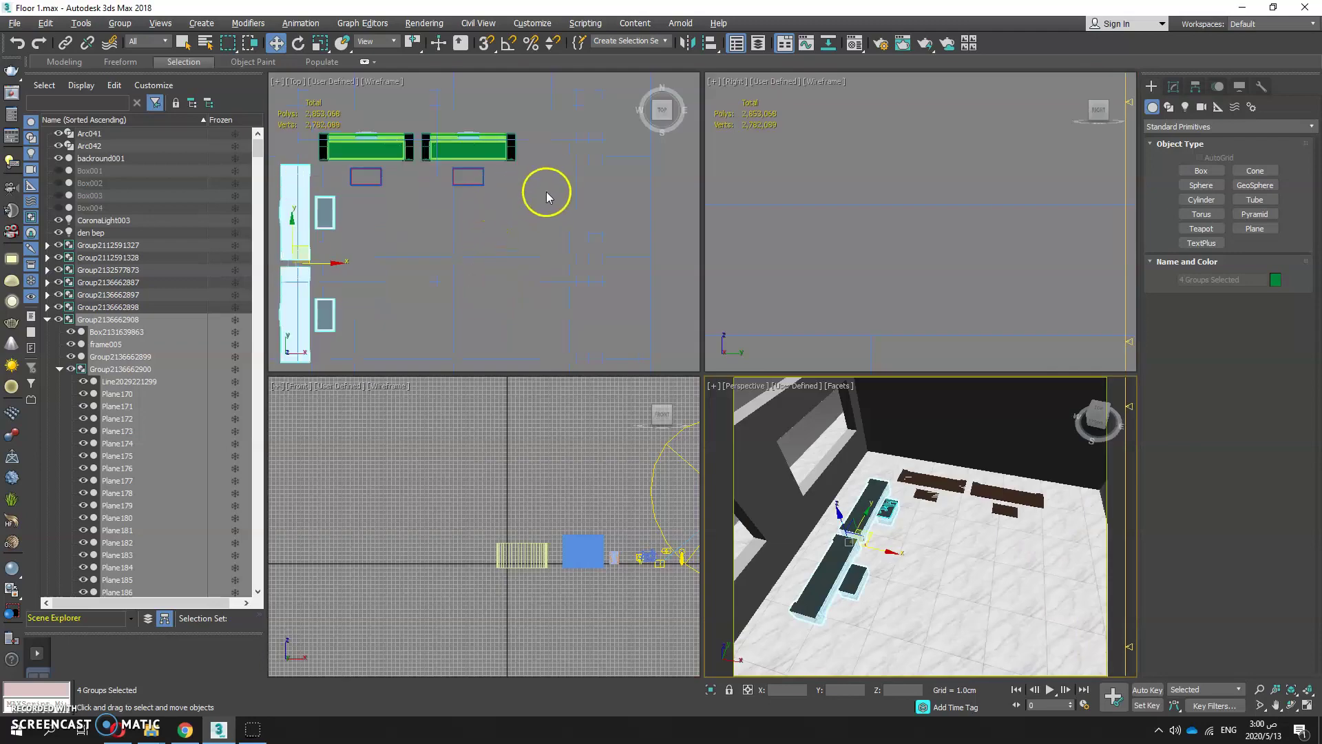
Step: Box-select all eight sofa and table groups in the Top view
click(544, 197)
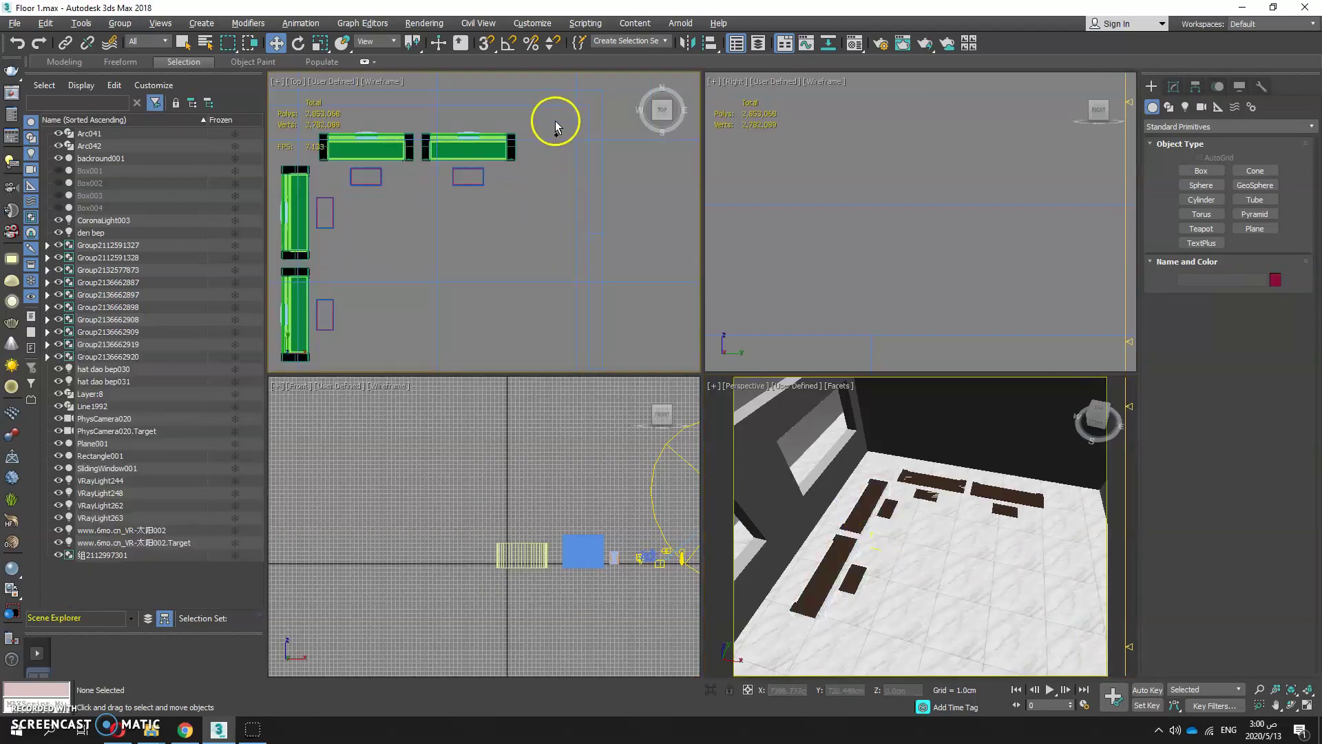
scroll(535, 195, down, 2)
drag(546, 137, 339, 325)
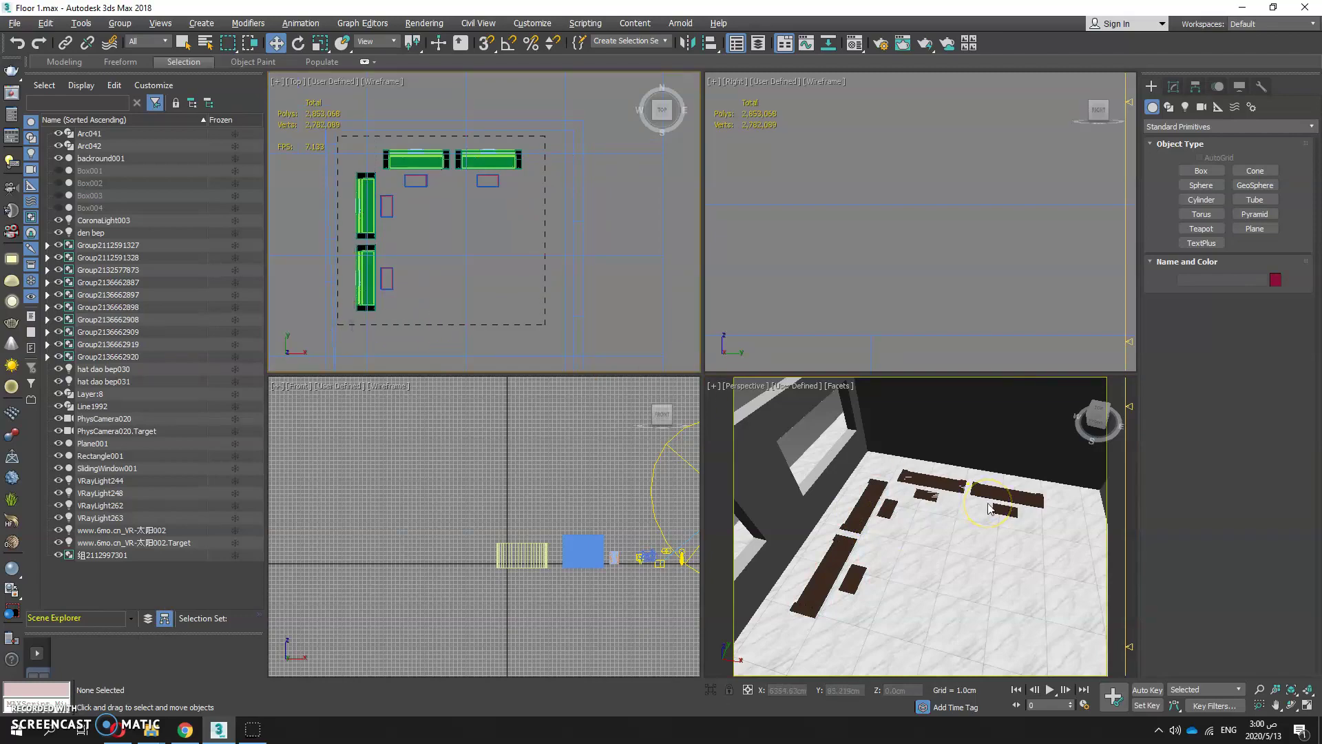
drag(989, 508, 794, 105)
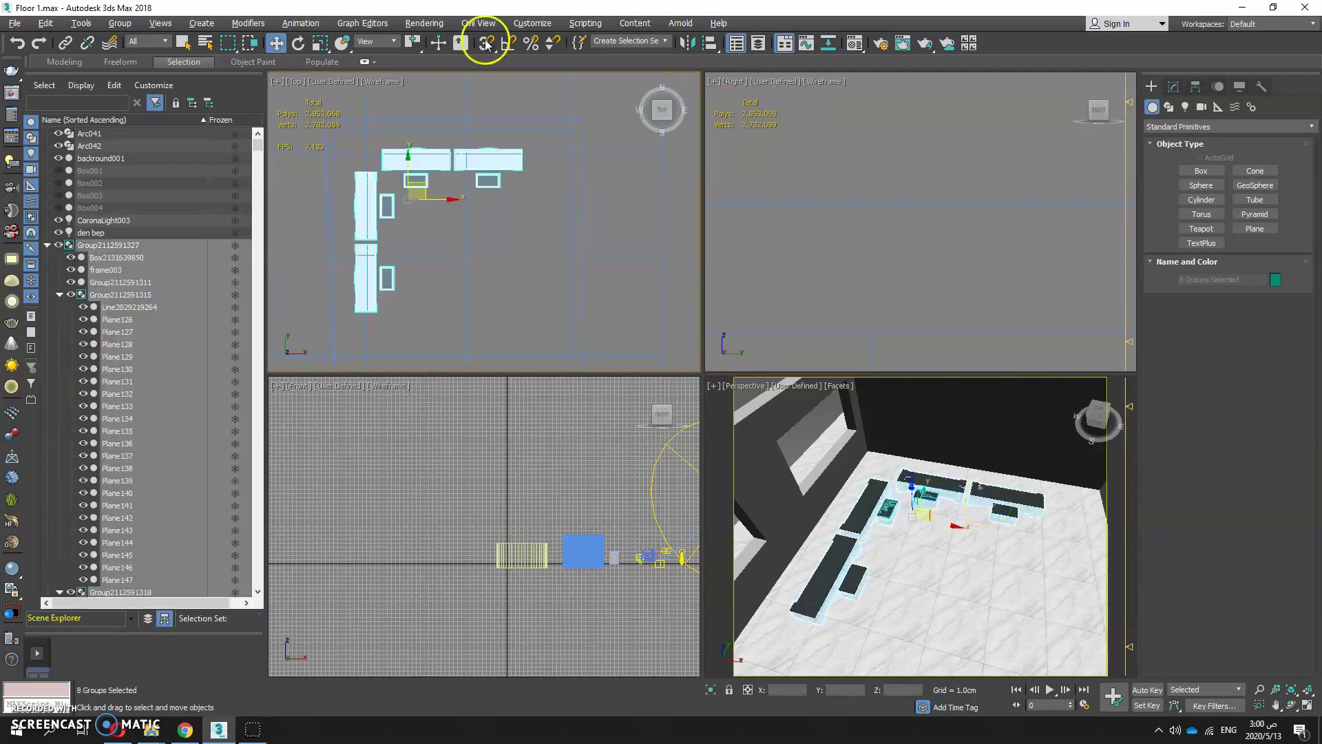
Step: Mirror the eight furniture groups across the Z axis with No Clone
click(687, 43)
click(640, 309)
click(632, 323)
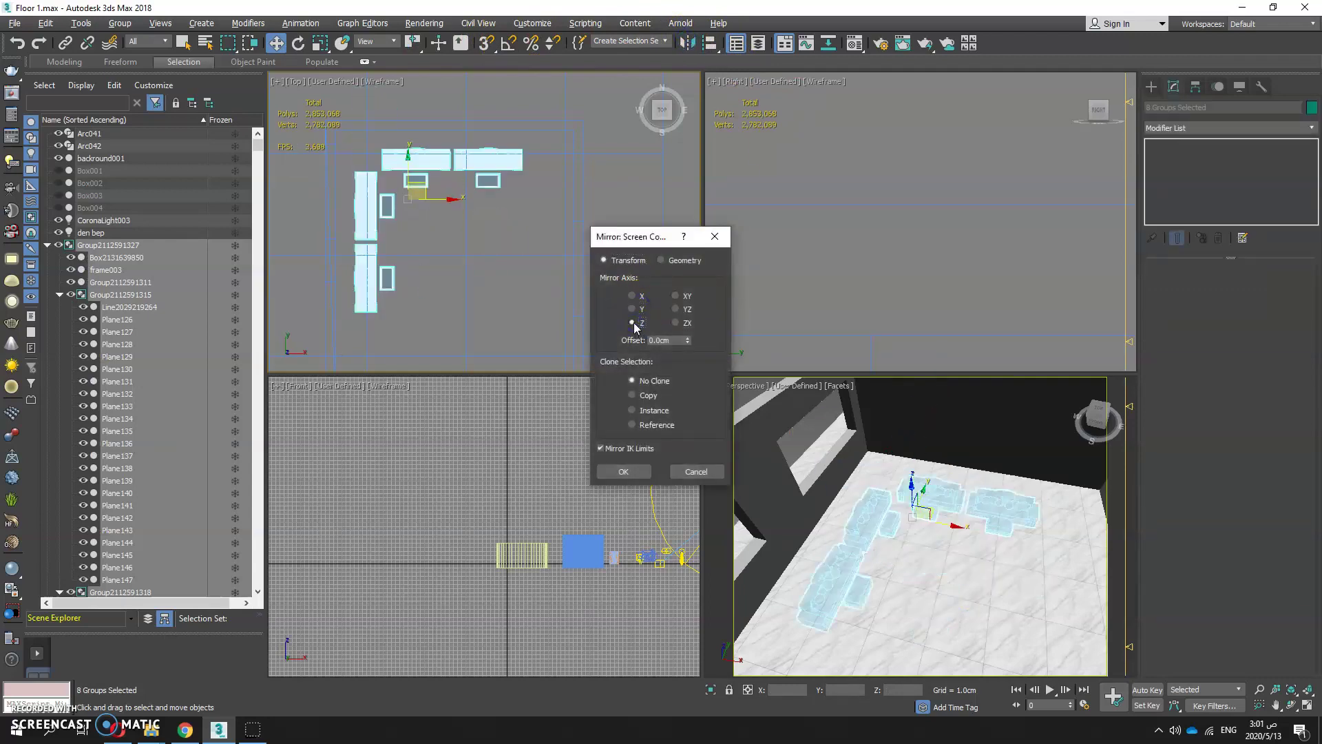
click(634, 473)
Step: In the Right view, raise the sofa sets to about 135.87 cm, then nudge them slightly down
right_click(902, 260)
key(z)
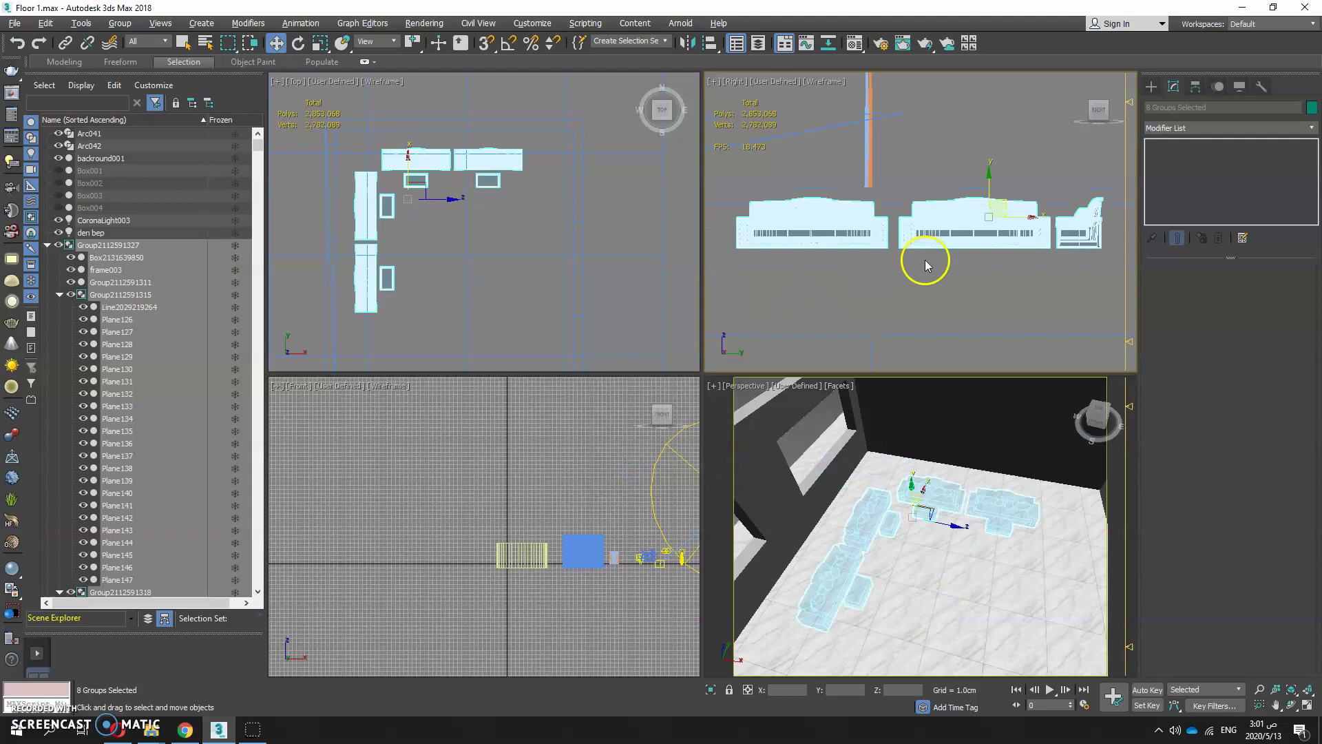
key(alt+w)
scroll(801, 362, down, 4)
drag(820, 318, 811, 278)
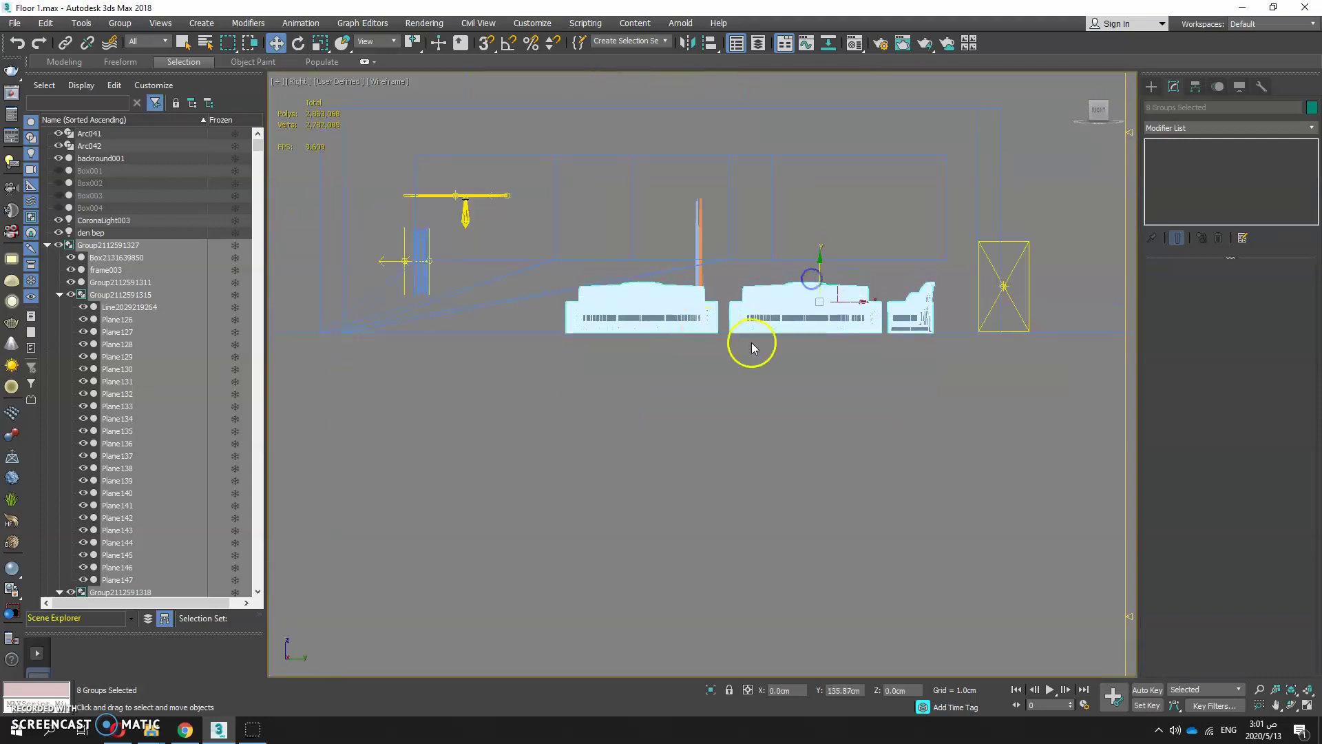
scroll(751, 341, up, 10)
drag(691, 331, 686, 336)
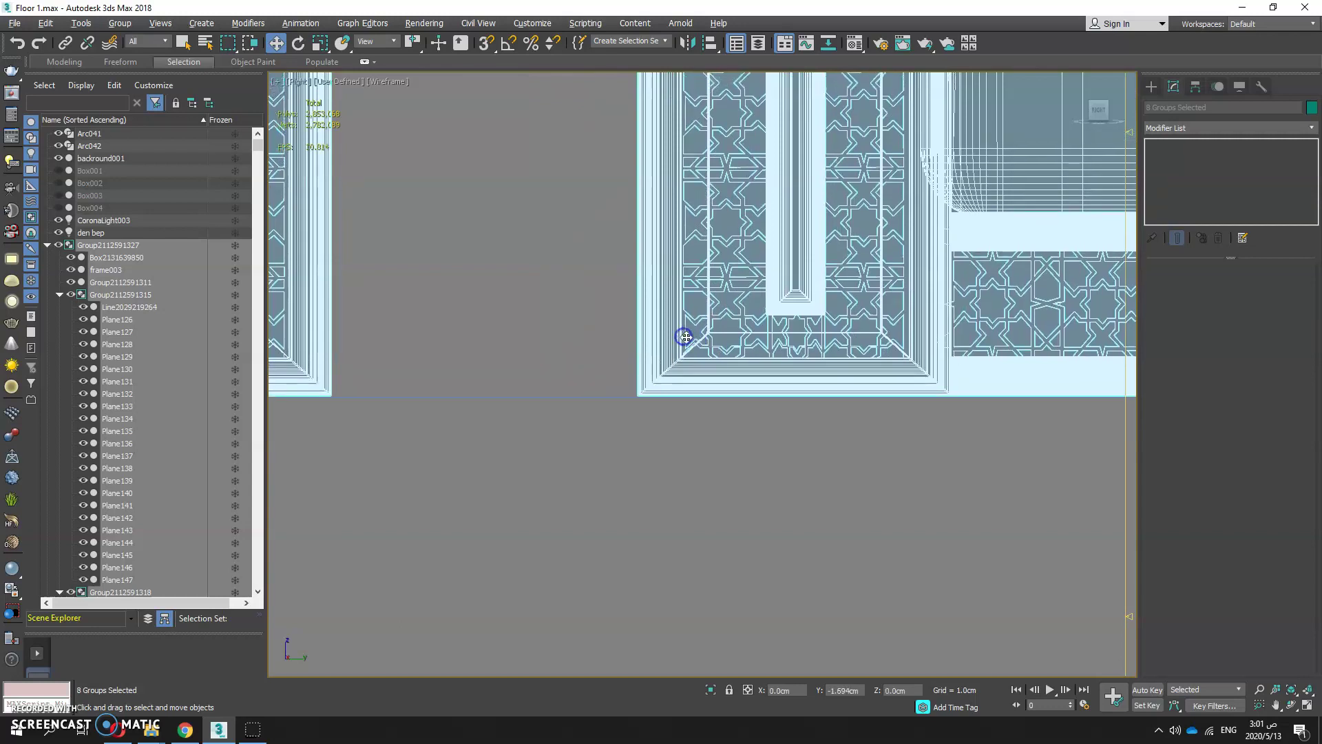
Step: Orbit the Perspective view to a low angle to check the sofas rest on the floor
key(alt+w)
middle_click(875, 509)
key(alt+w)
alt+middle_drag(865, 485, 729, 431)
click(490, 184)
scroll(713, 358, up, 3)
scroll(727, 342, up, 3)
scroll(742, 399, down, 6)
key(alt+w)
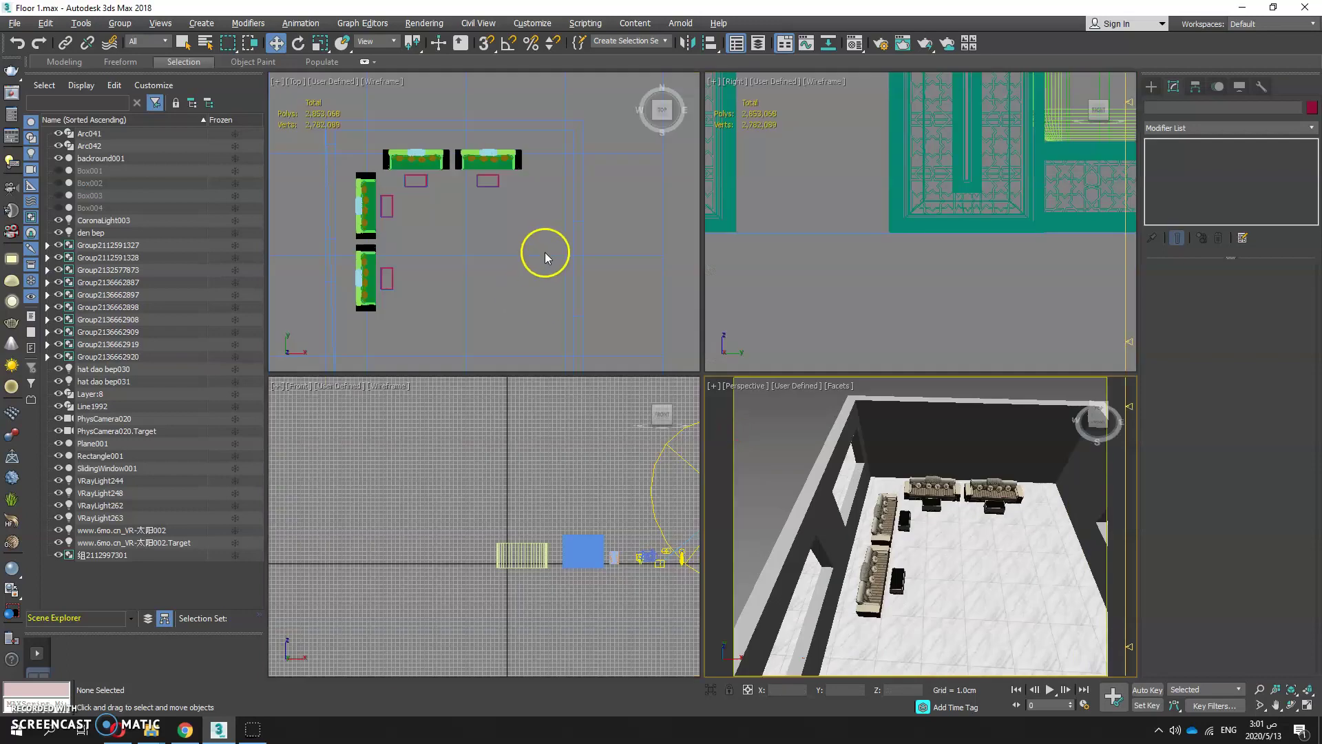
Step: Pan and zoom the Top view to review the sofa layout
key(alt+w)
middle_drag(544, 253, 624, 240)
scroll(757, 342, down, 5)
middle_drag(542, 362, 791, 357)
scroll(669, 312, down, 3)
scroll(858, 343, up, 2)
scroll(905, 336, up, 4)
scroll(824, 357, down, 3)
scroll(818, 352, up, 3)
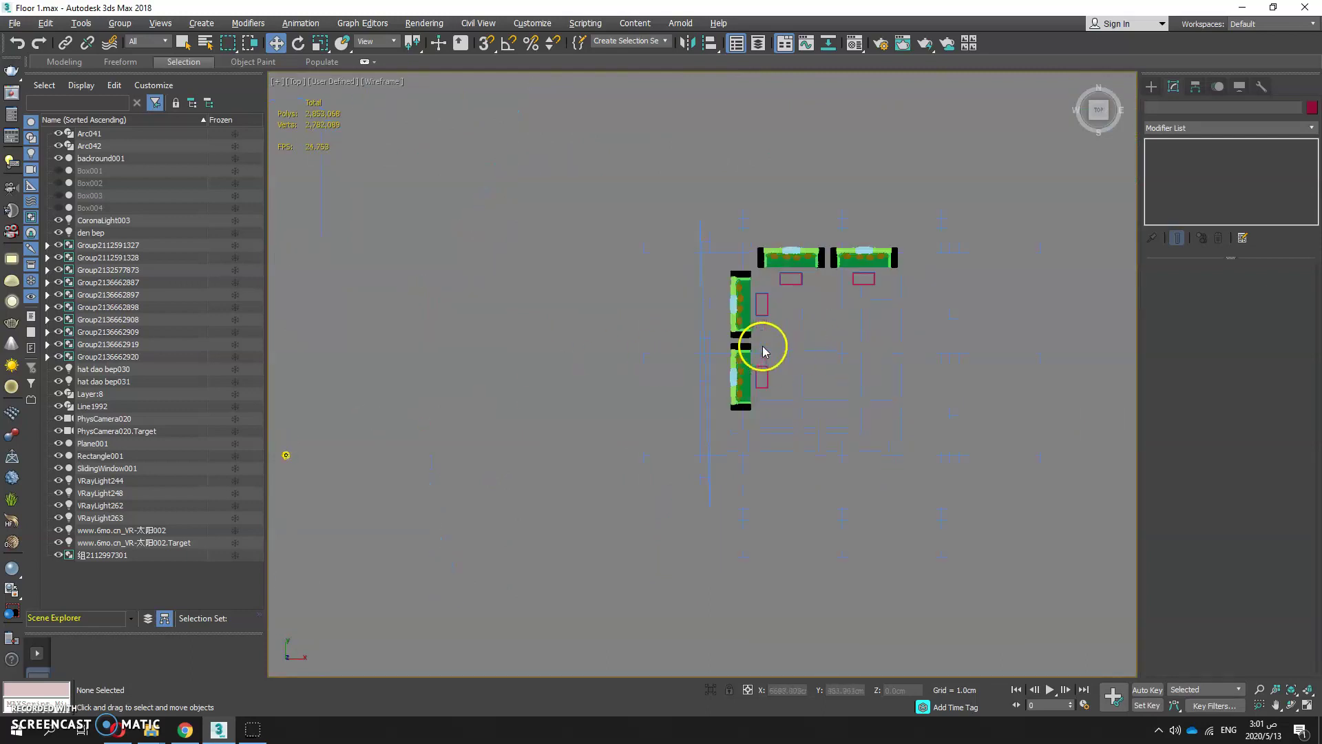
scroll(762, 345, down, 1)
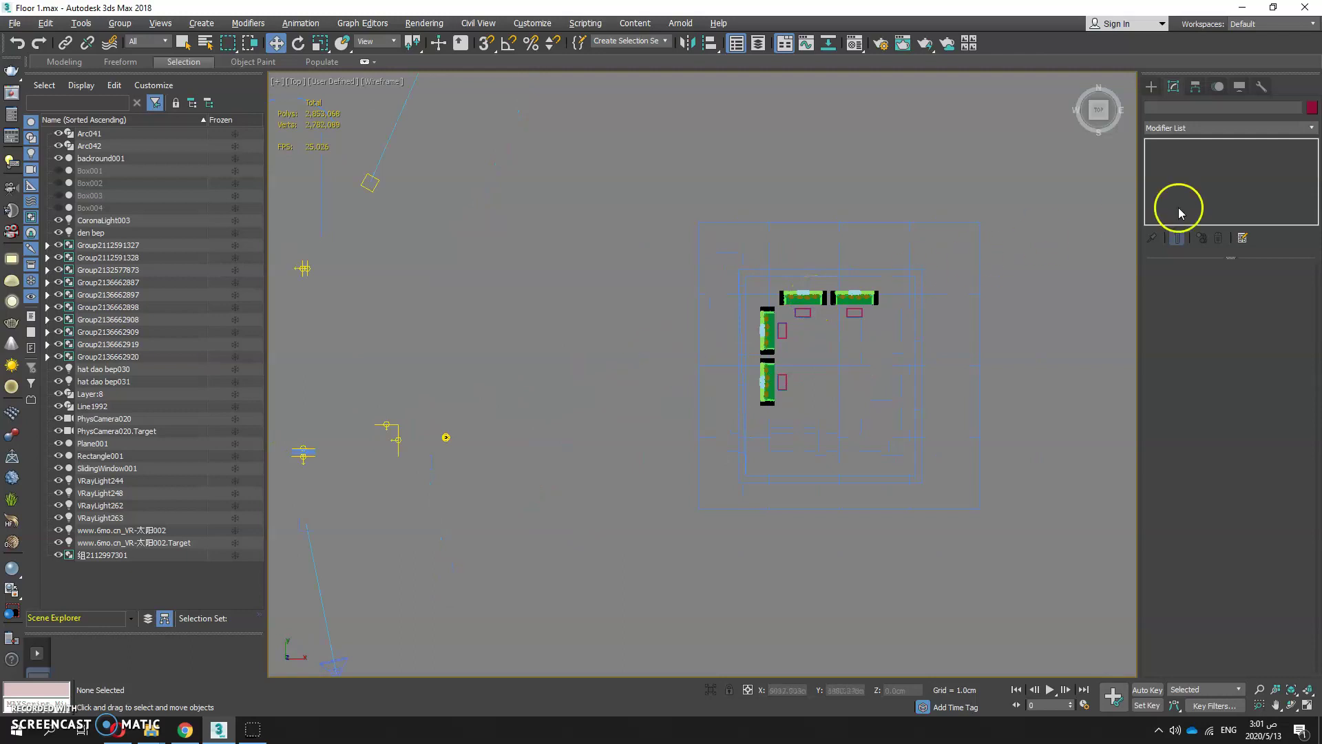
Step: Choose the Sliding window type from the Windows category in the Create panel
click(1151, 86)
click(1164, 126)
click(1179, 166)
click(1168, 126)
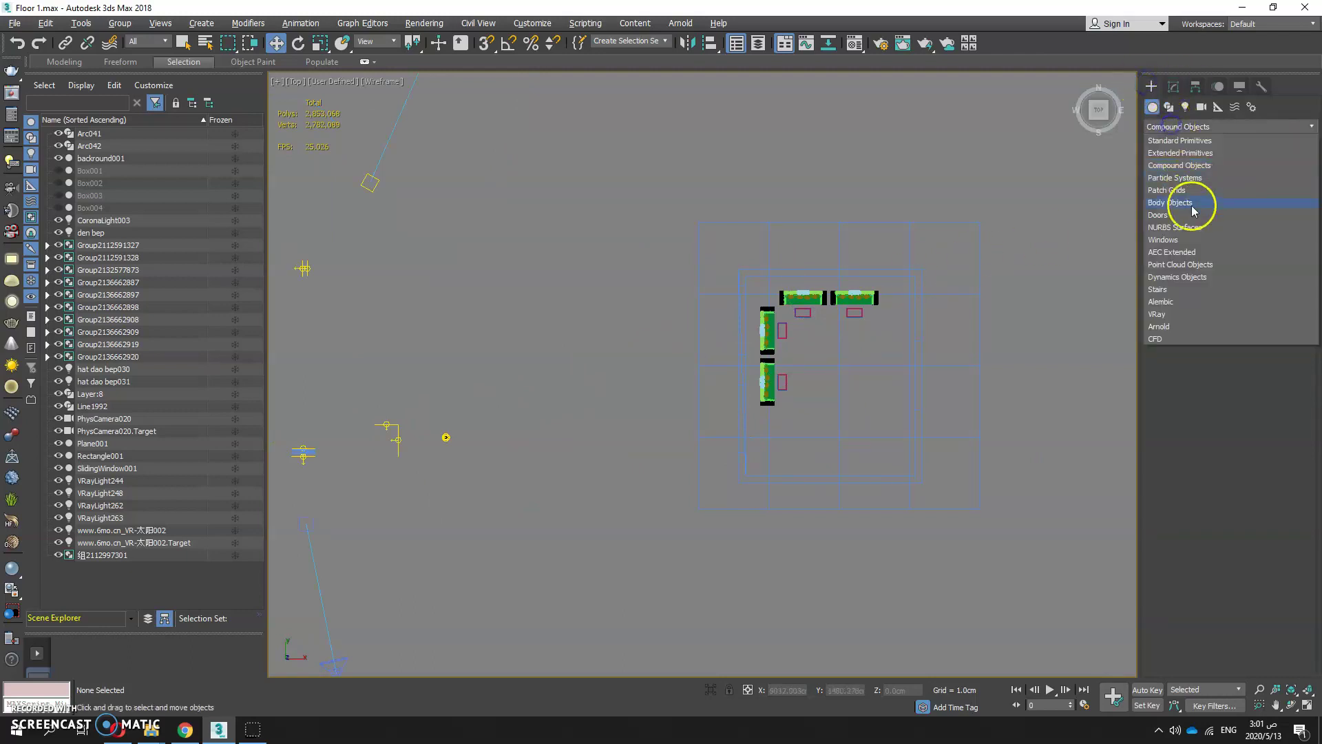
click(1170, 240)
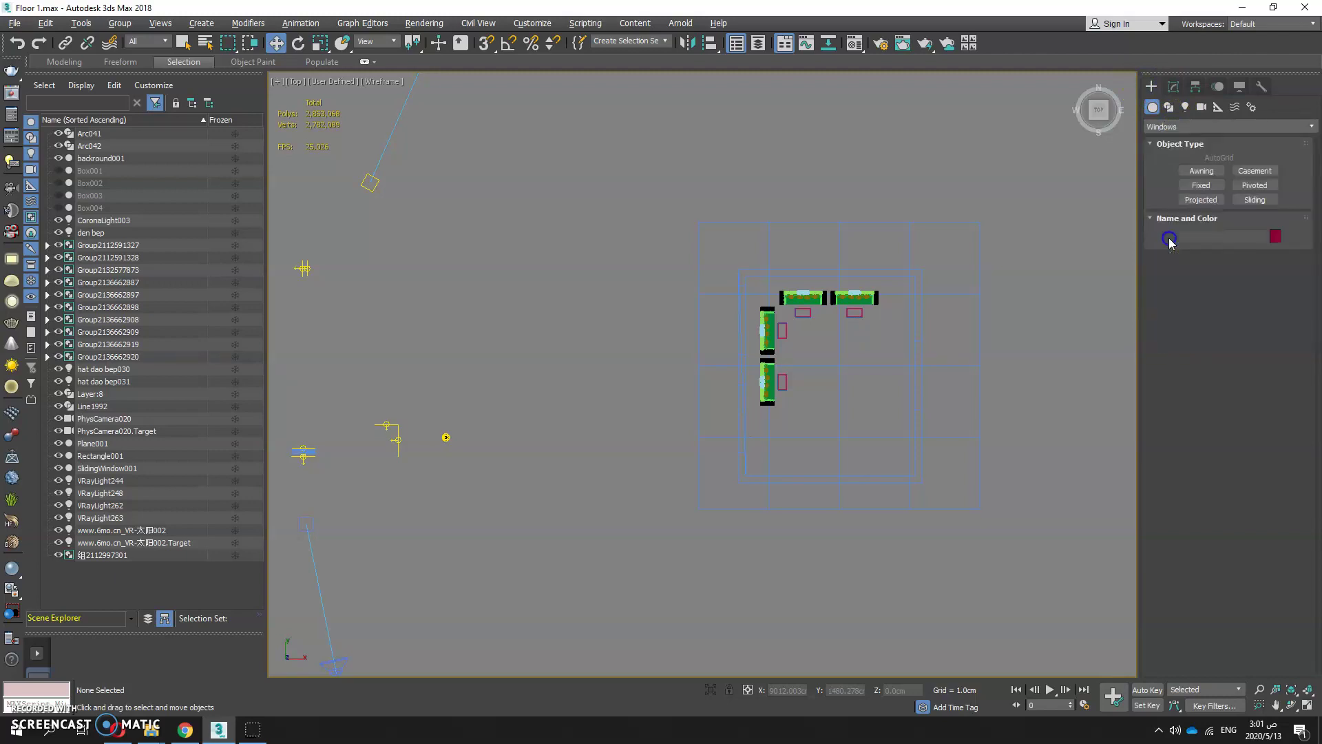
click(1247, 199)
scroll(732, 330, up, 4)
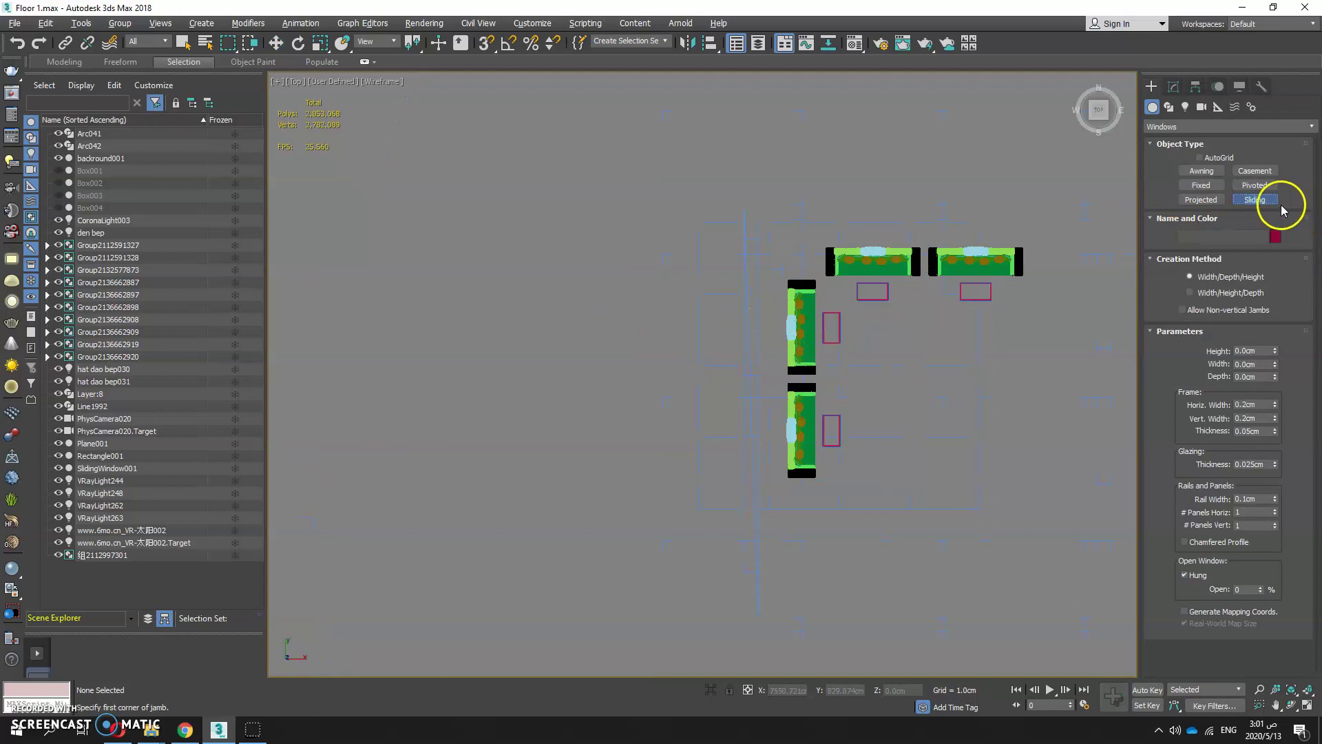
Step: Enable 3D Snap and orbit to see the walls and window openings
click(486, 43)
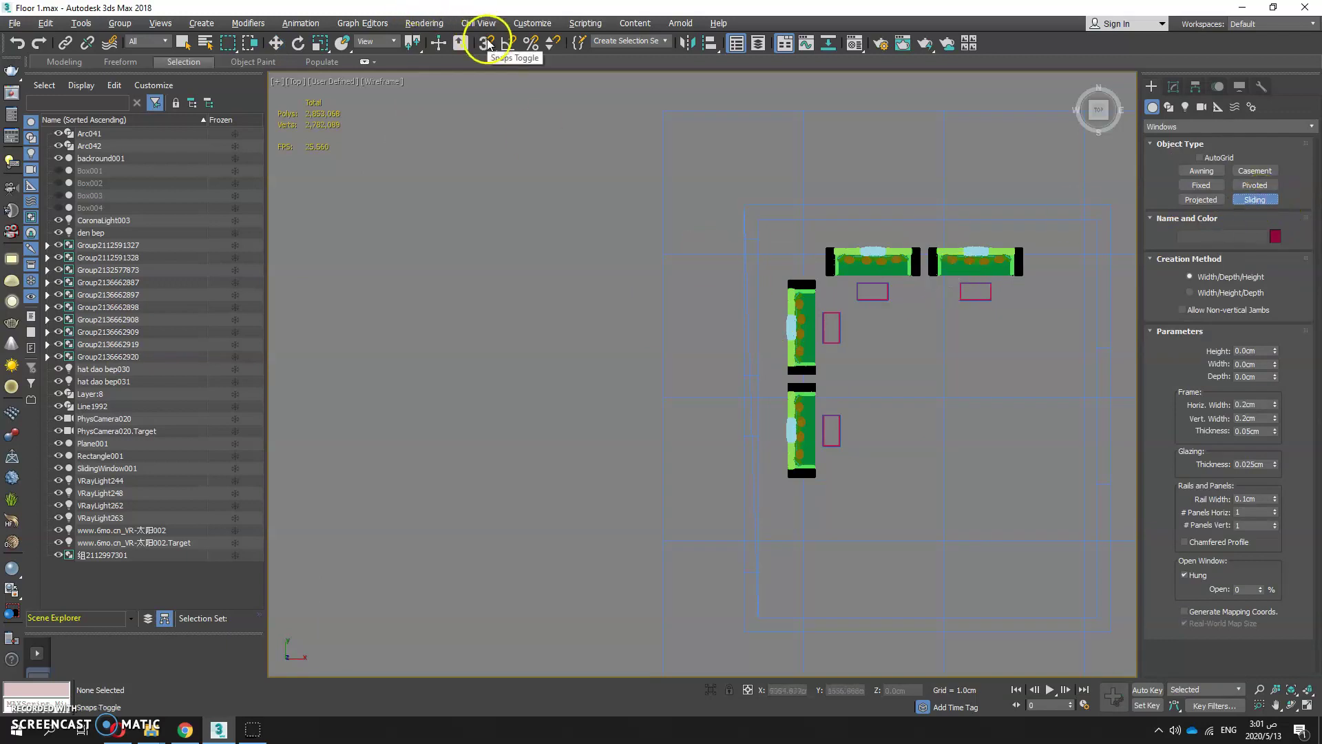
scroll(748, 282, up, 2)
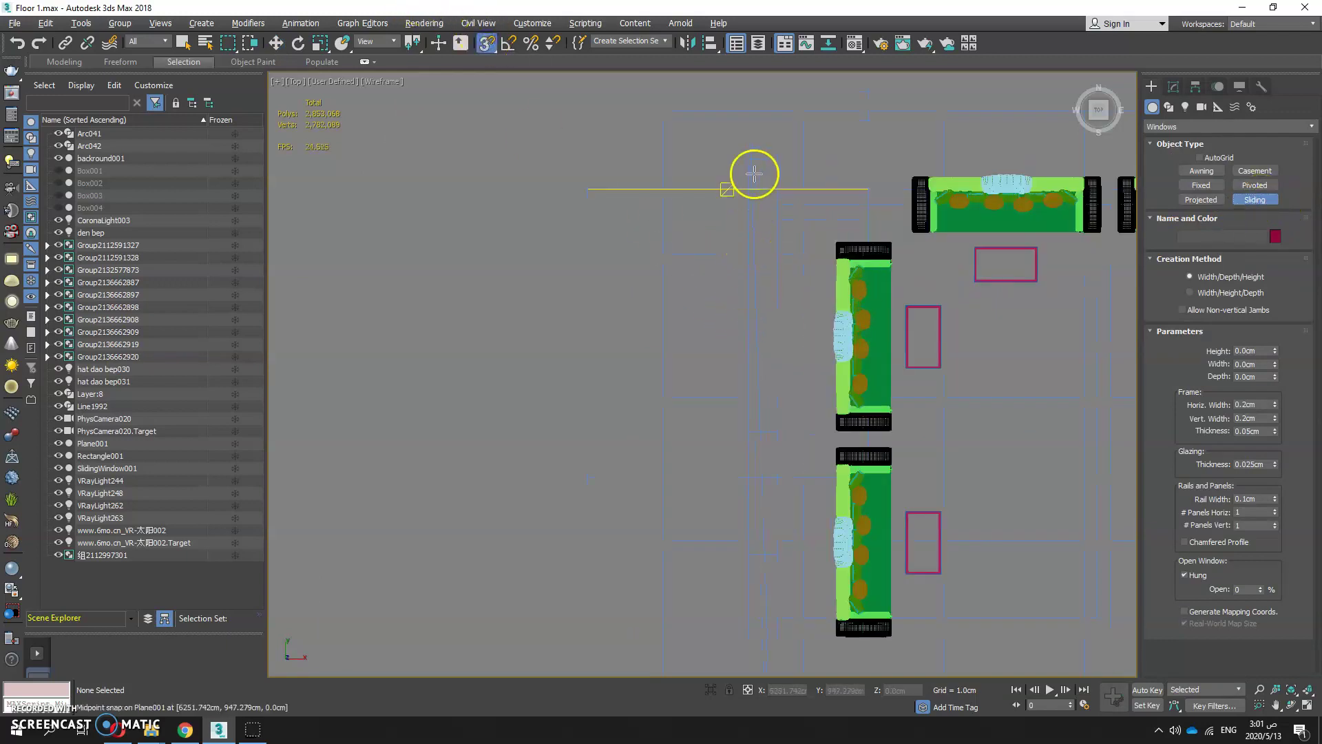
key(alt+w)
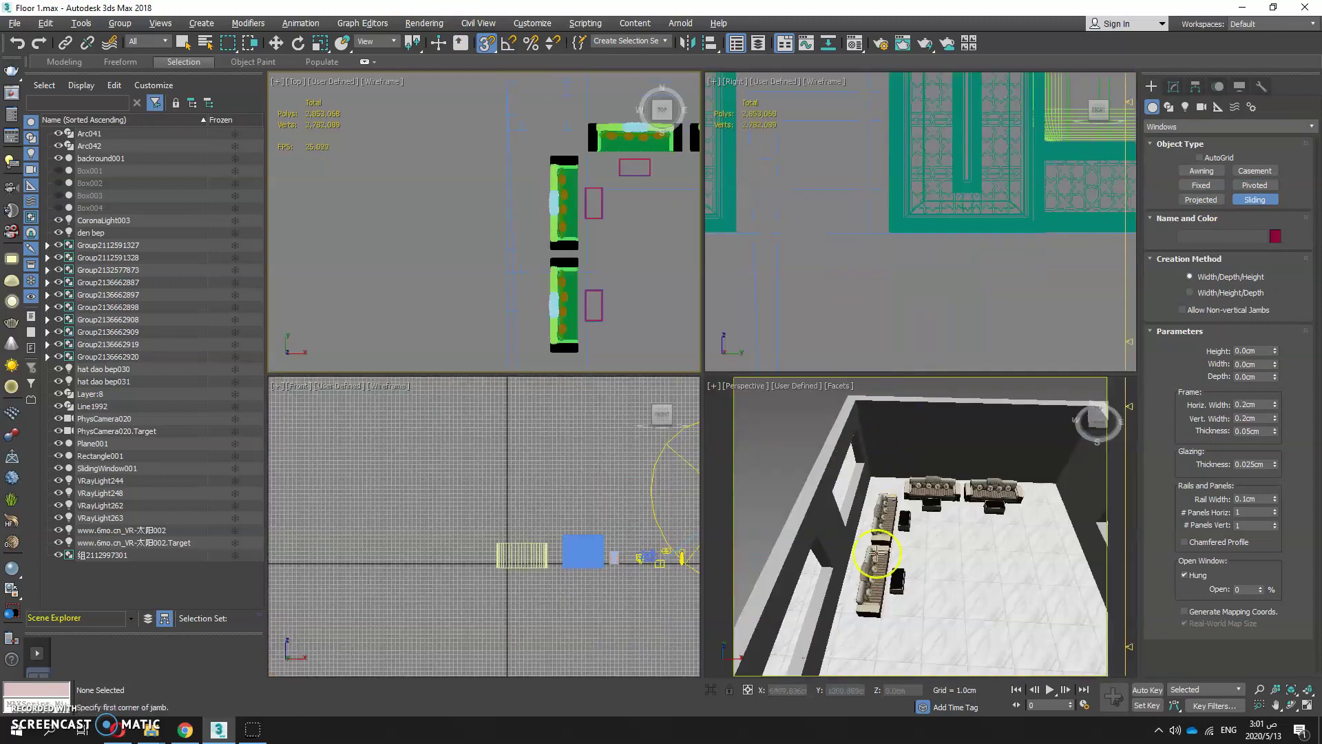
scroll(996, 540, down, 1)
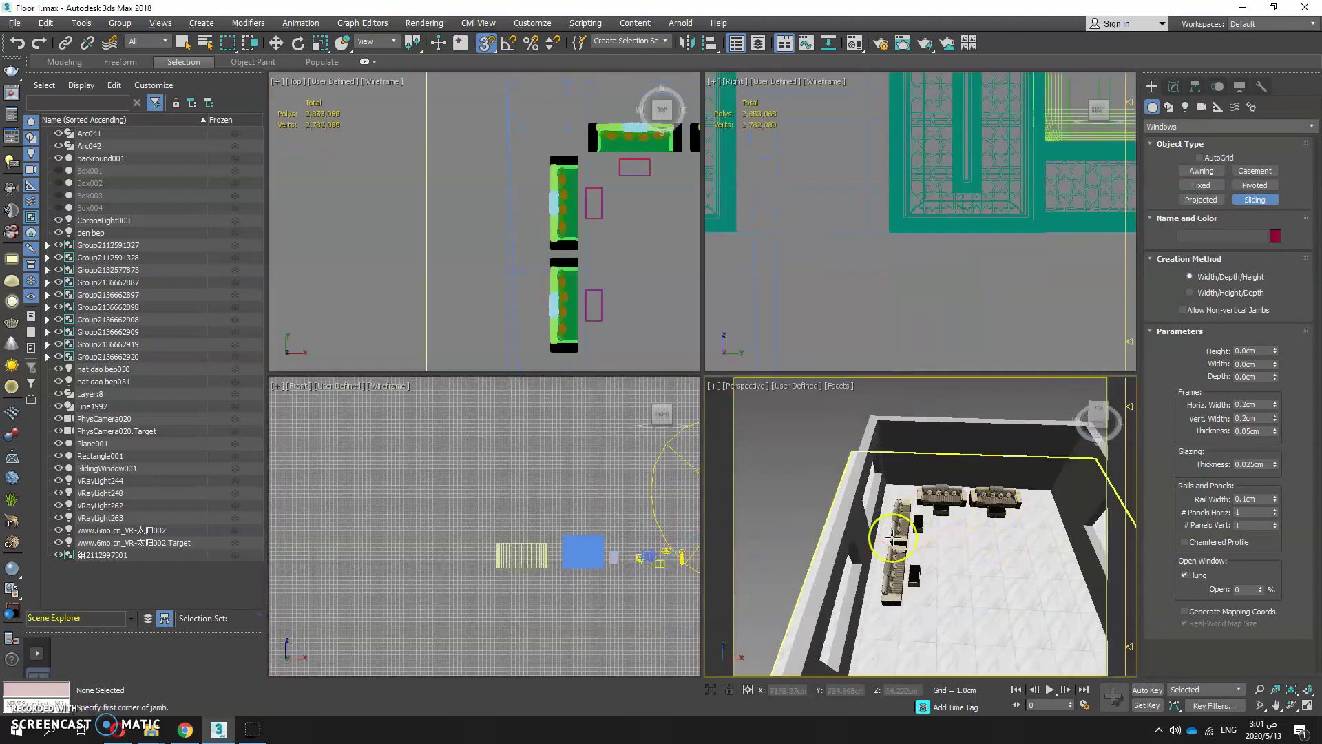
alt+middle_drag(920, 530, 1009, 506)
scroll(871, 482, up, 1)
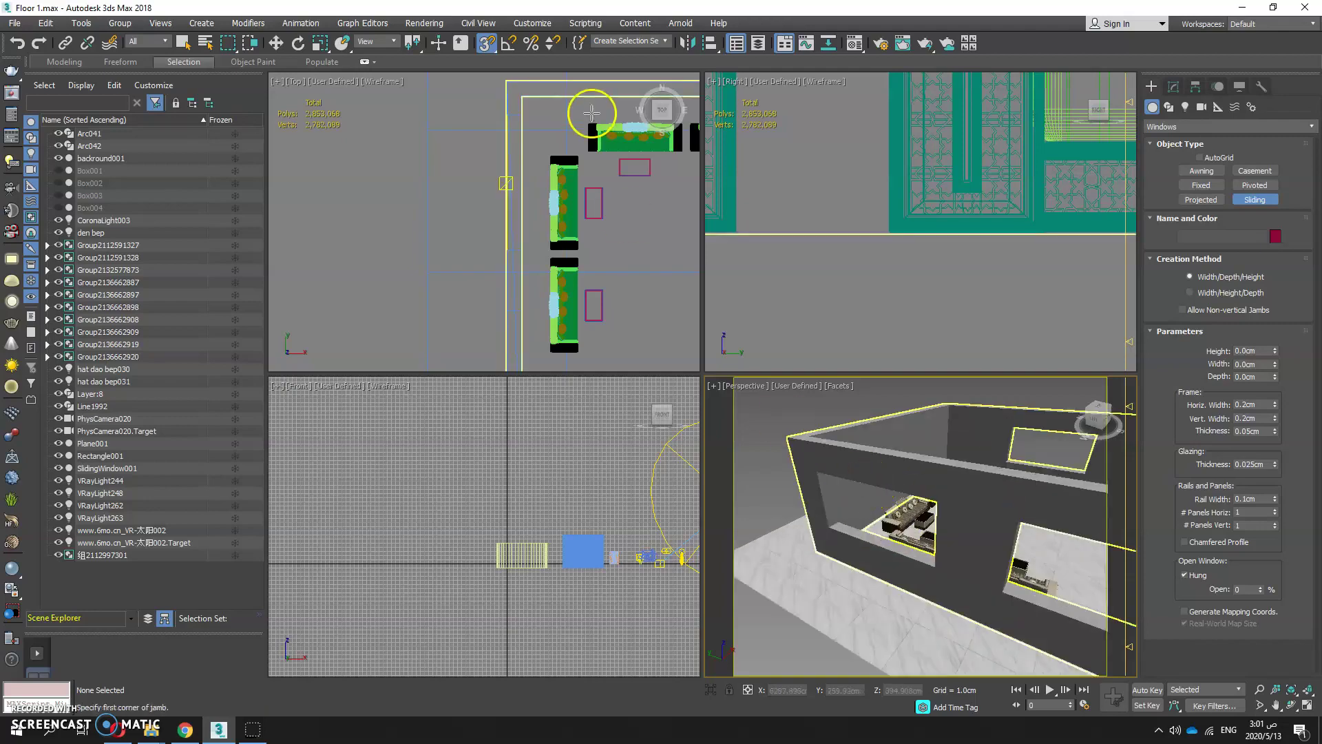
Step: Draw the sliding window 481.077 cm wide, 50 cm deep and 231.073 cm high in the left opening
click(464, 145)
drag(505, 116, 504, 254)
click(524, 252)
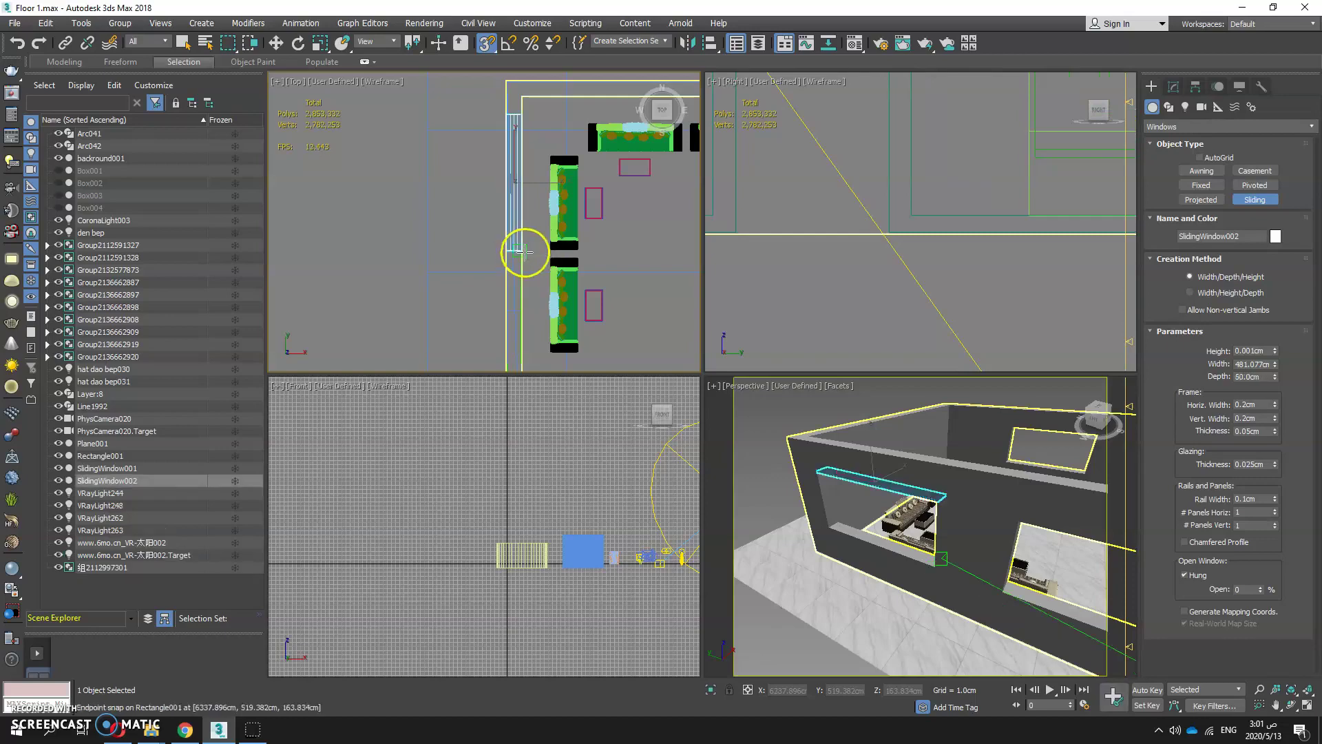
click(516, 252)
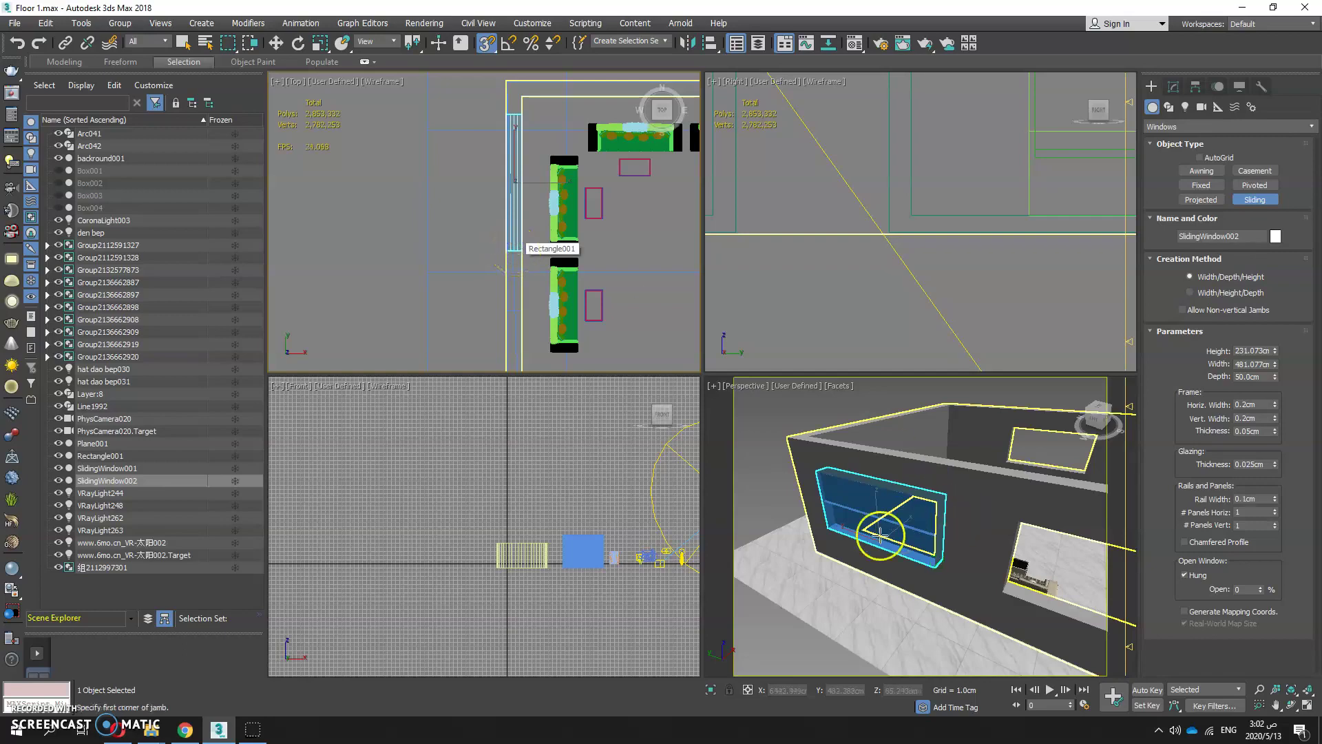
key(alt+w)
key(w)
right_click(759, 456)
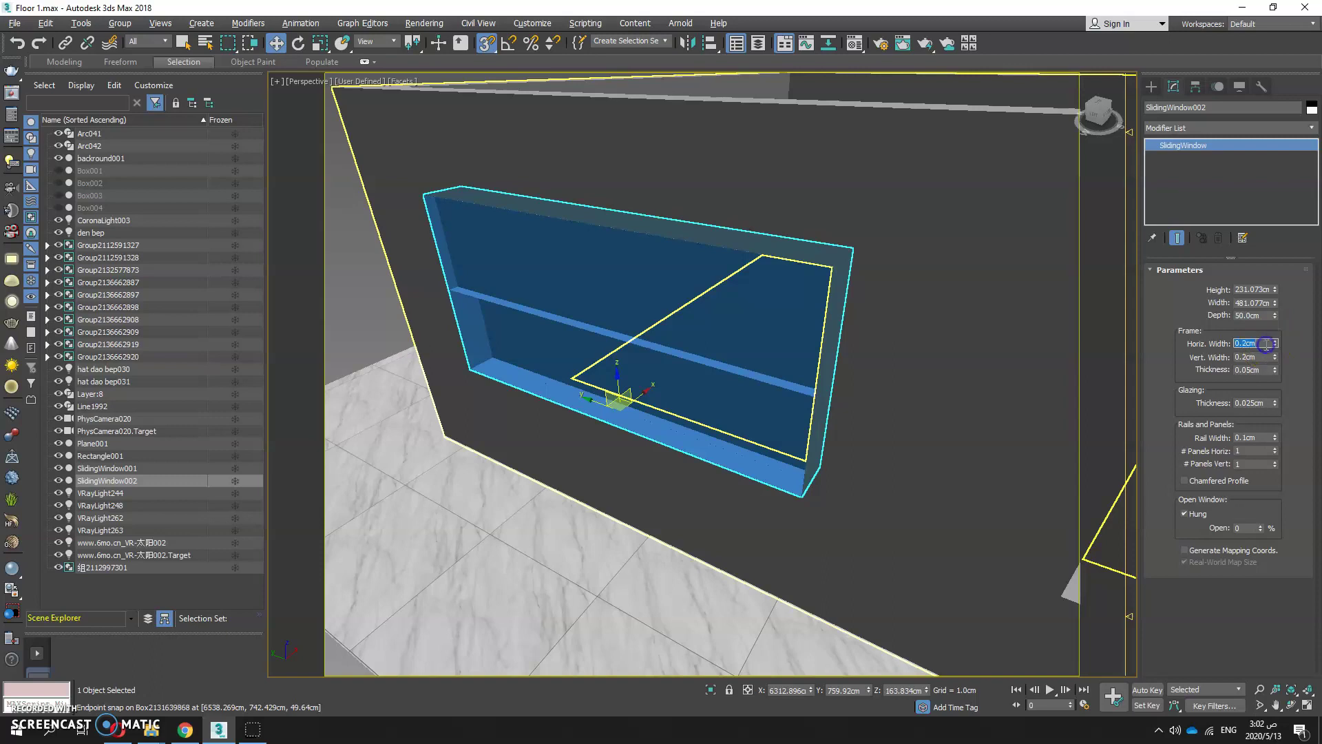
Step: Set 5 cm frame widths and rail width, with 2 cm frame and glazing thickness
key(Return)
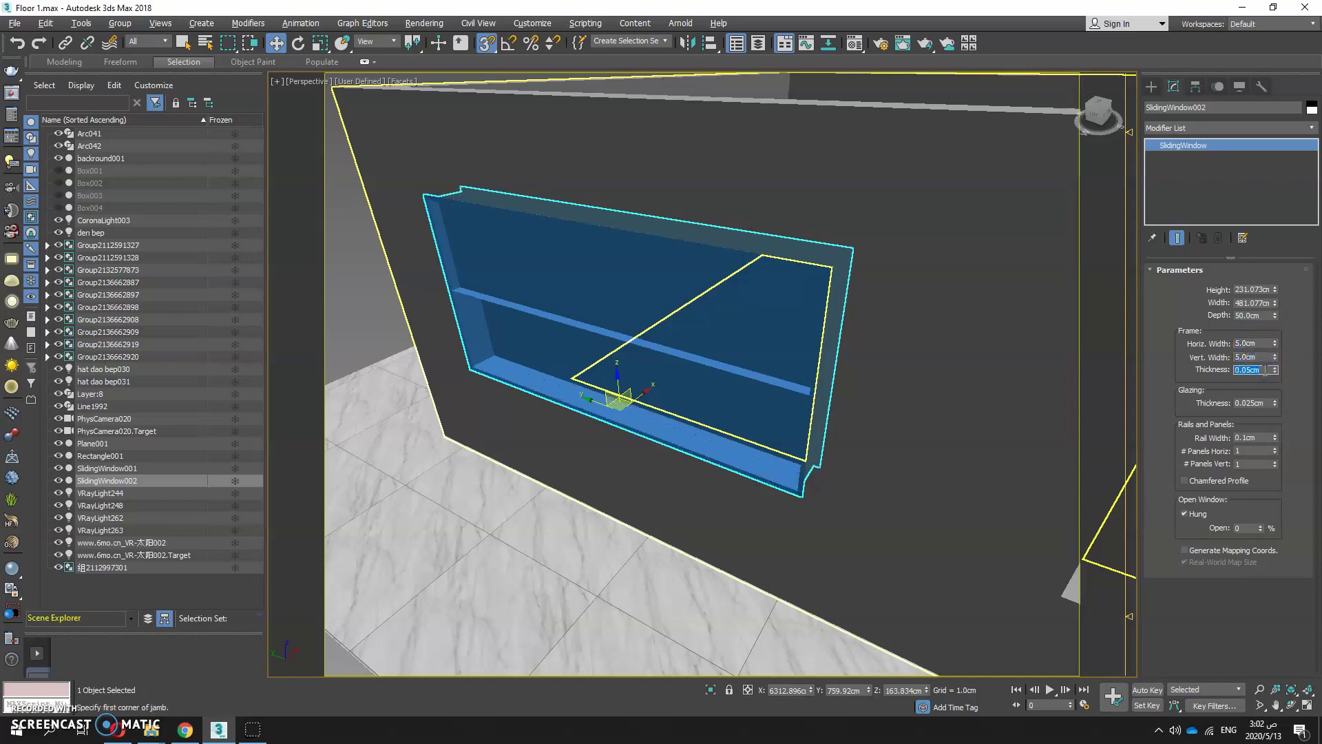
text(2)
key(Return)
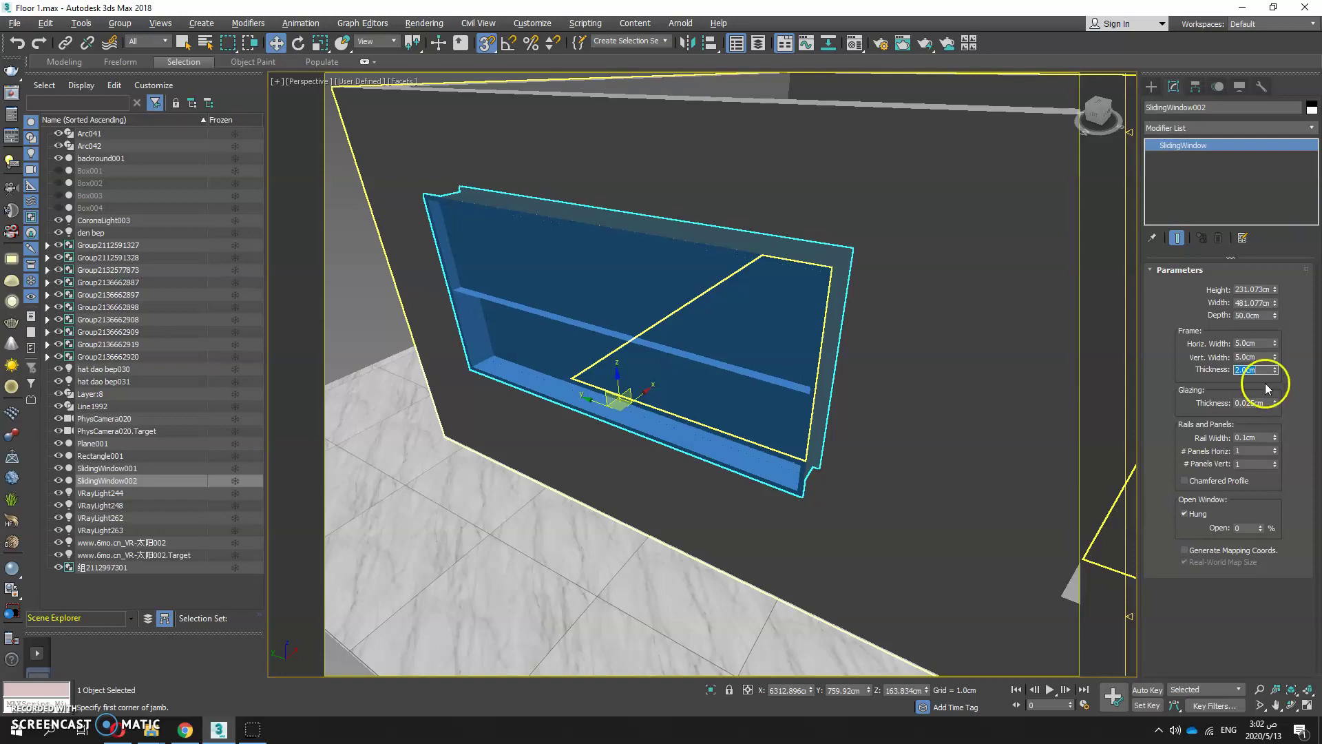
click(1262, 404)
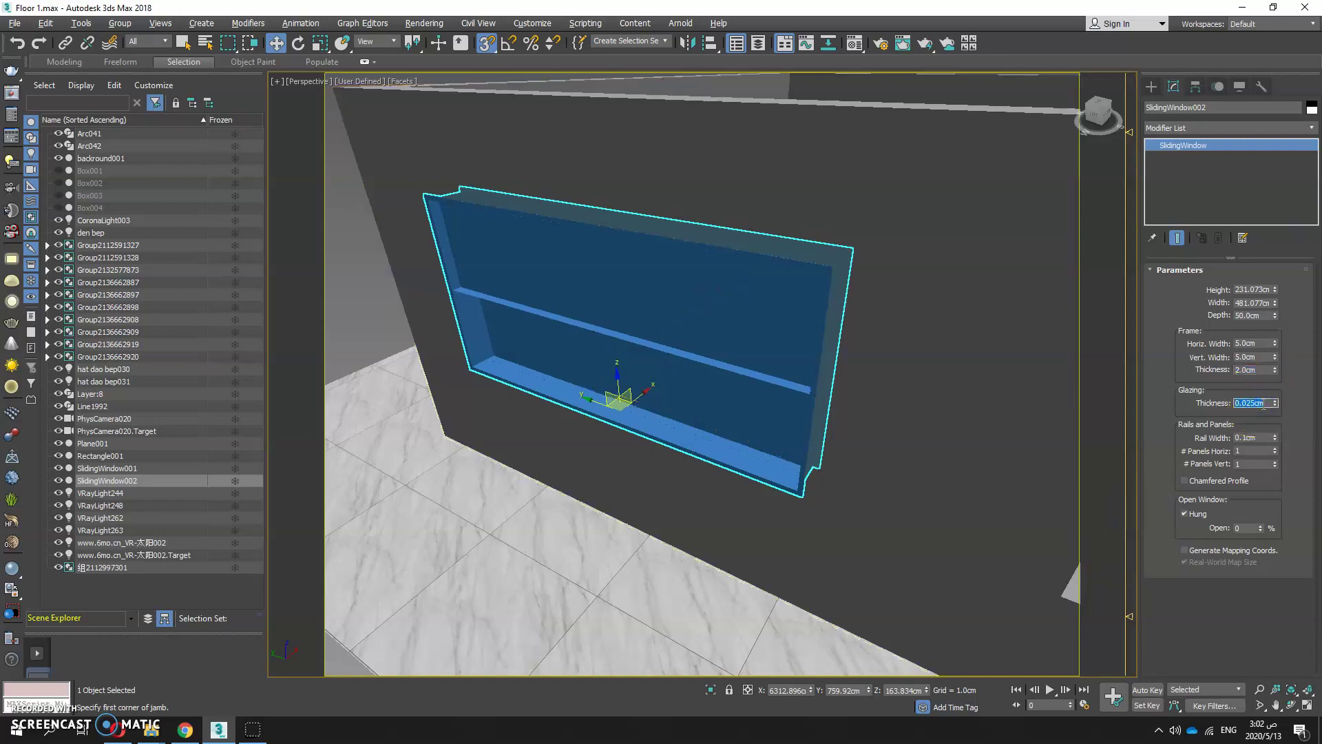
click(1261, 342)
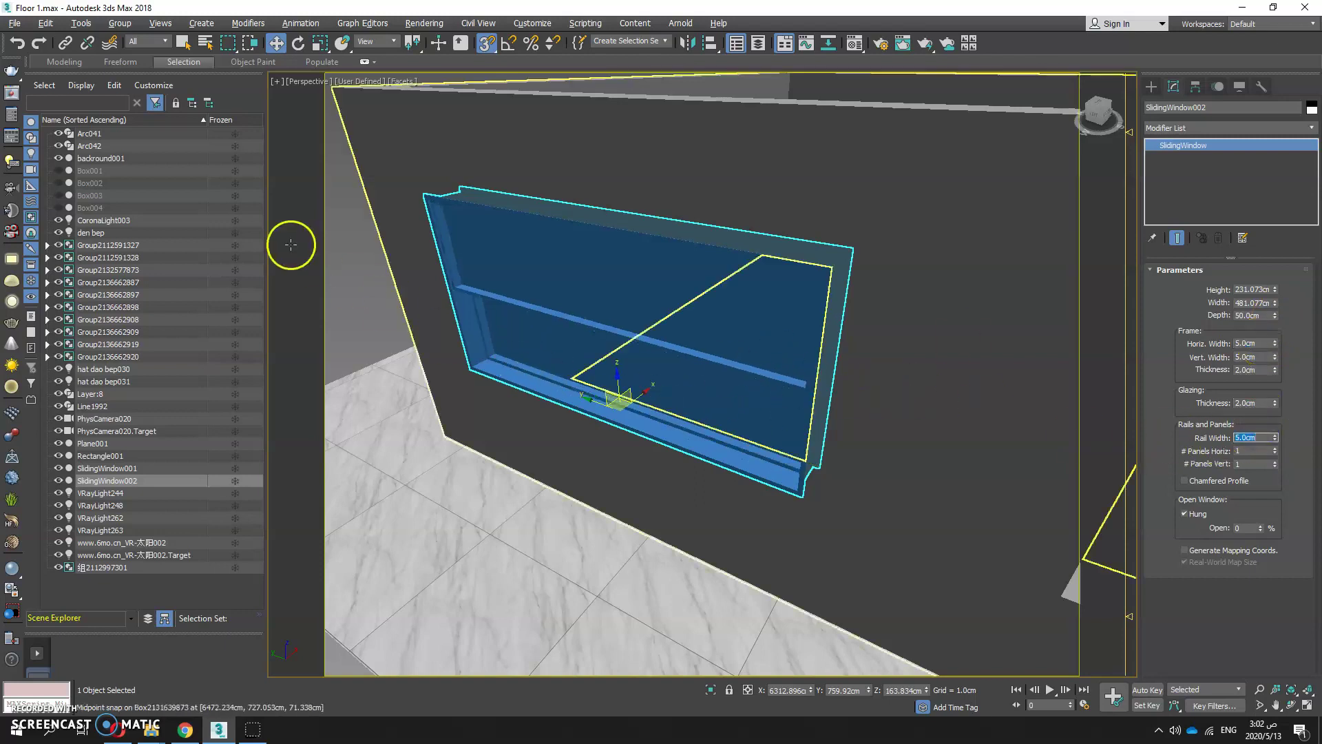
click(339, 239)
Step: Uncheck Hung and set the sliding window to 23% open
mouse_move(654, 333)
alt+middle_down()
mouse_move(673, 318)
mouse_move(726, 319)
alt+middle_up()
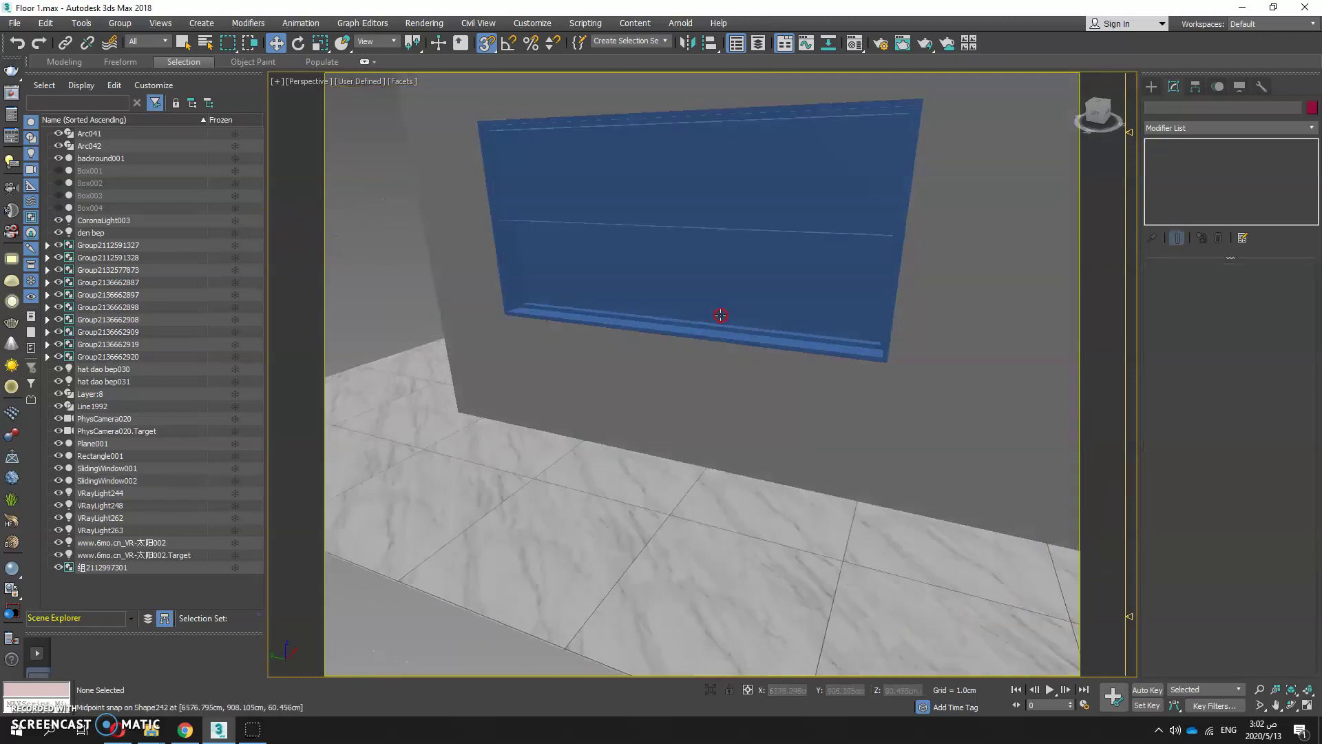
click(736, 262)
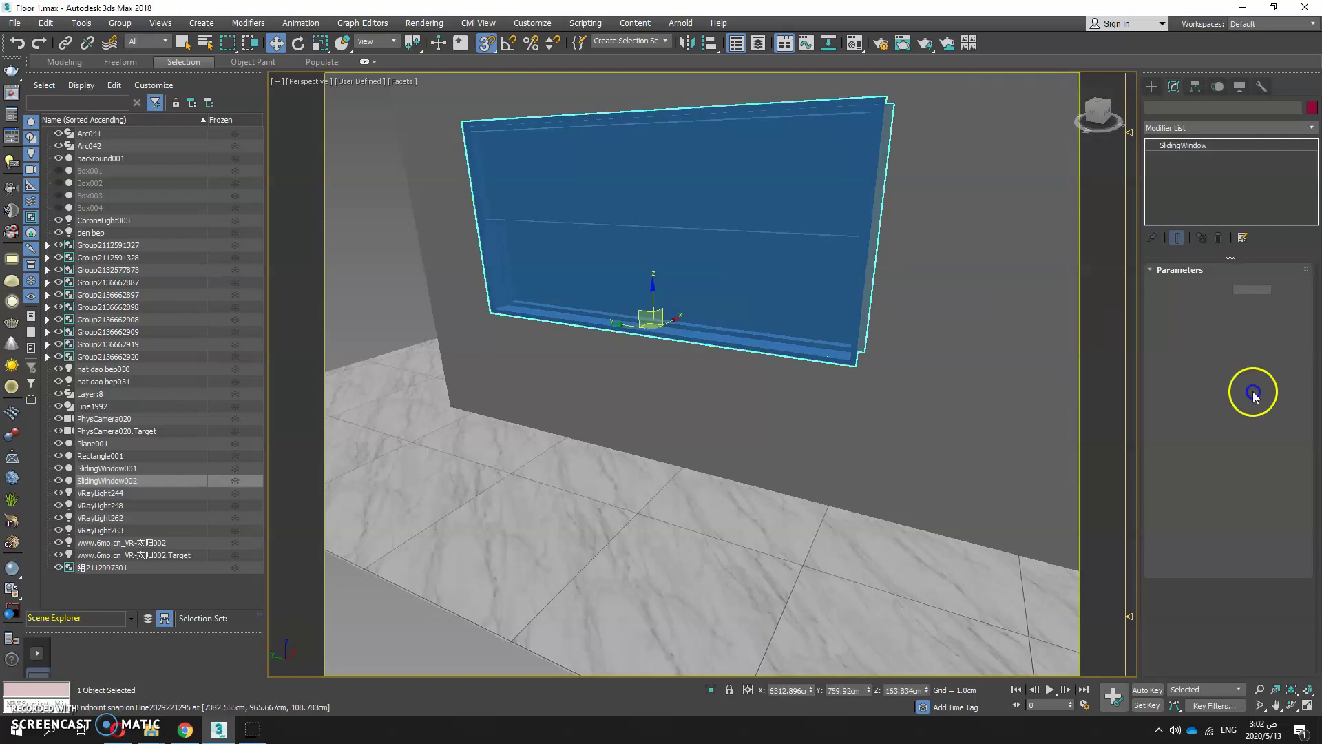
click(1186, 515)
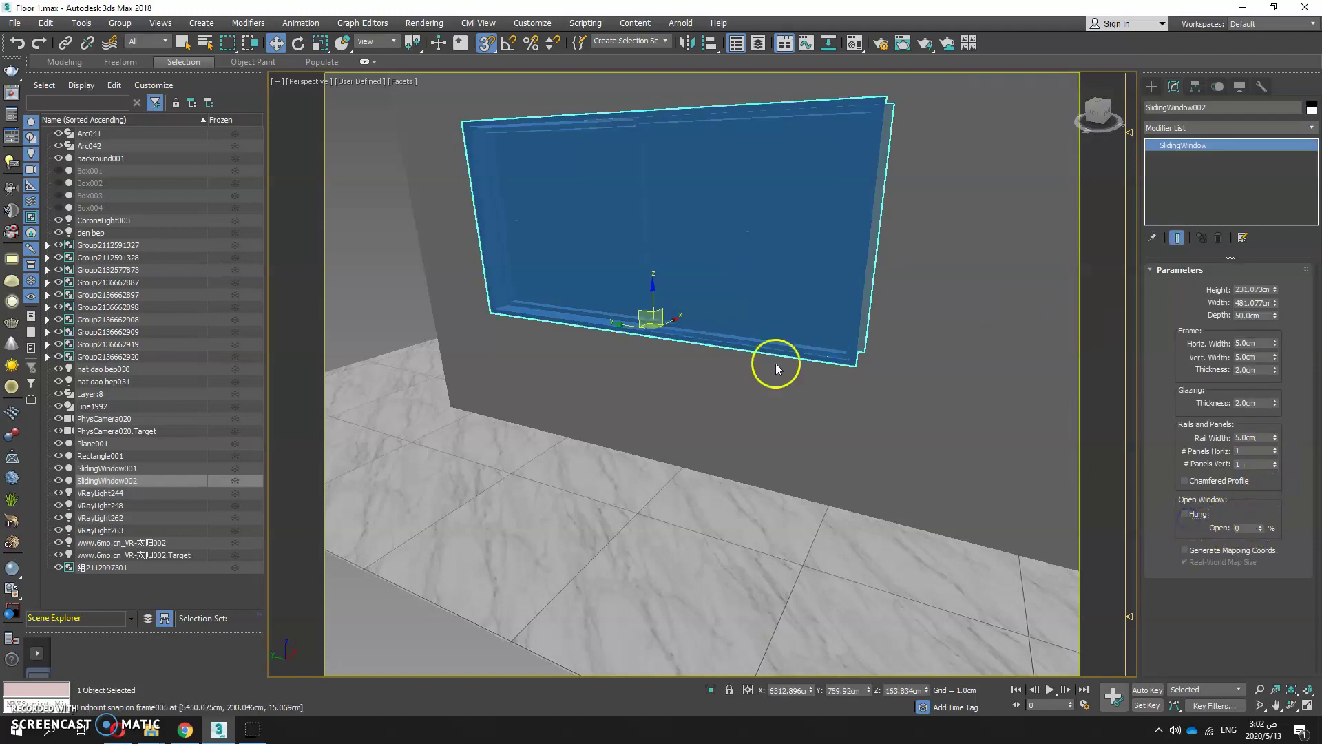
drag(1261, 528, 1257, 515)
alt+middle_drag(629, 383, 532, 444)
scroll(535, 245, up, 2)
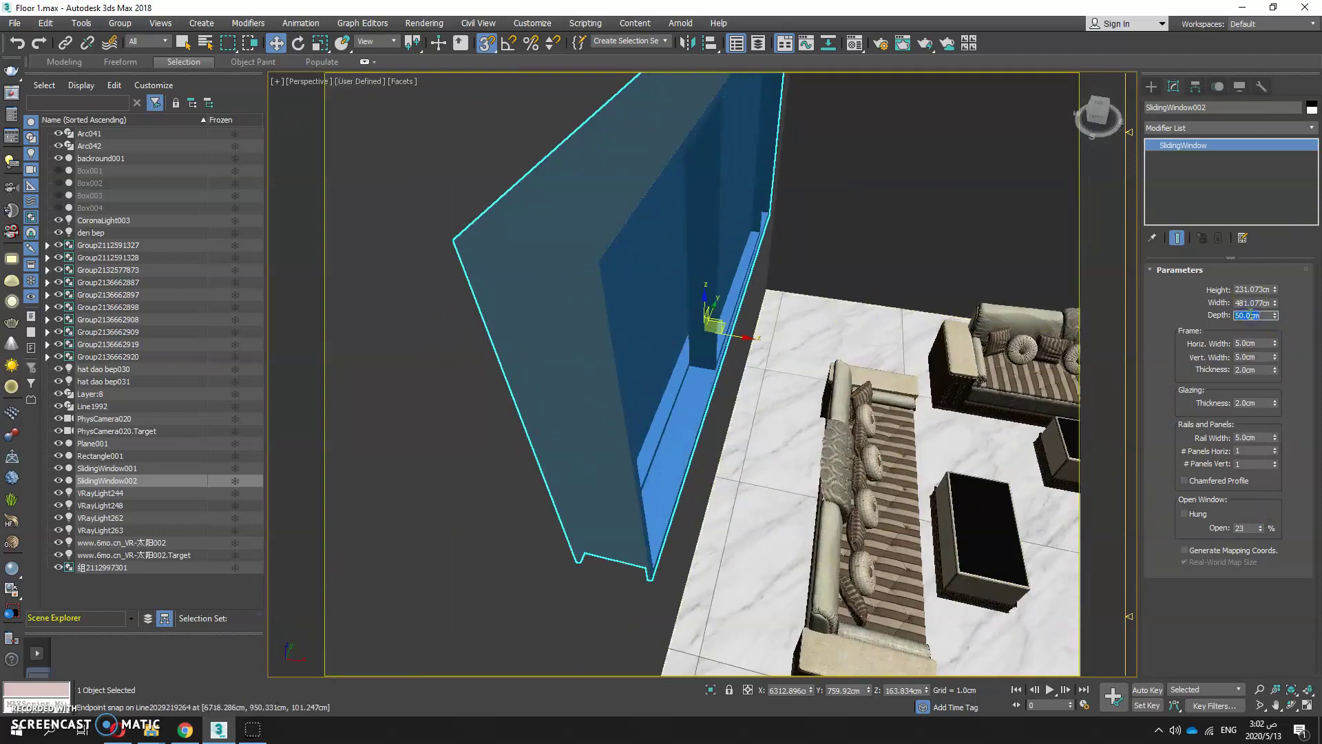
Step: Set the sliding window's depth to 52 cm and maximize the top view
text(55)
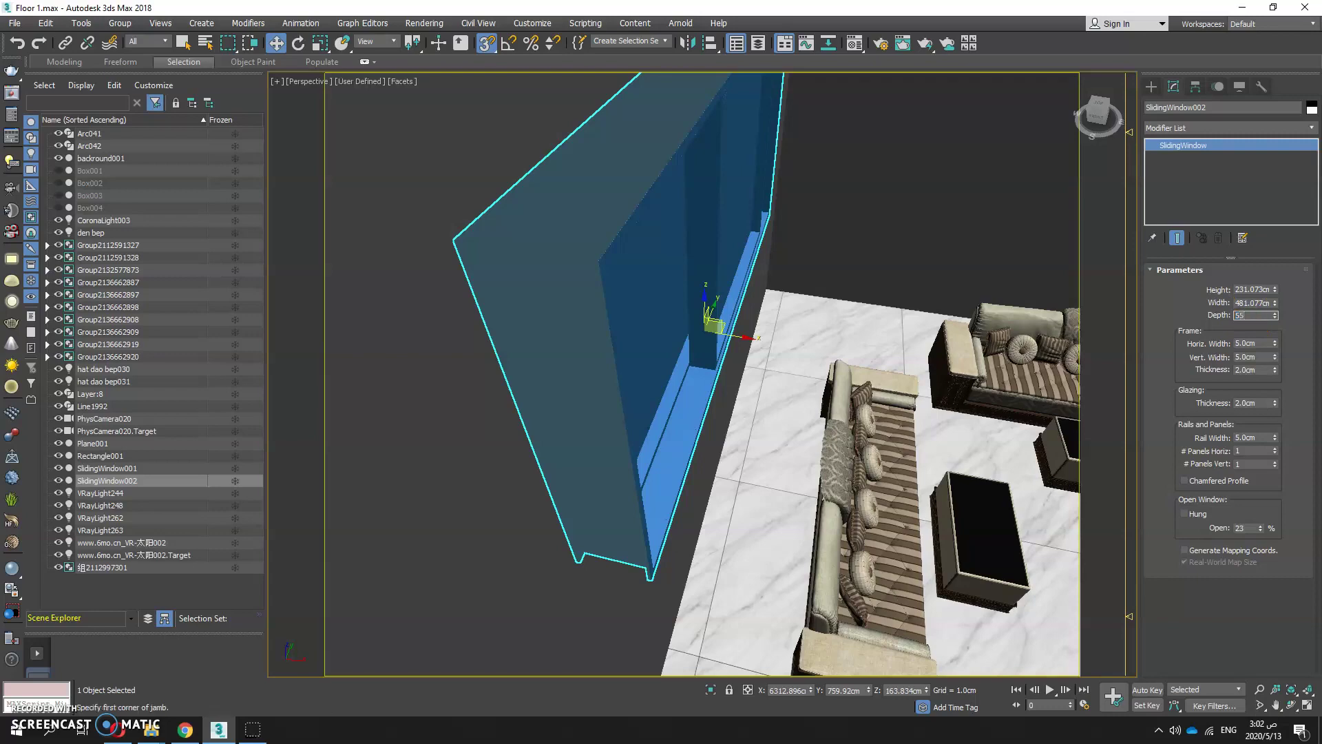
key(Return)
scroll(598, 261, up, 2)
scroll(598, 261, up, 2)
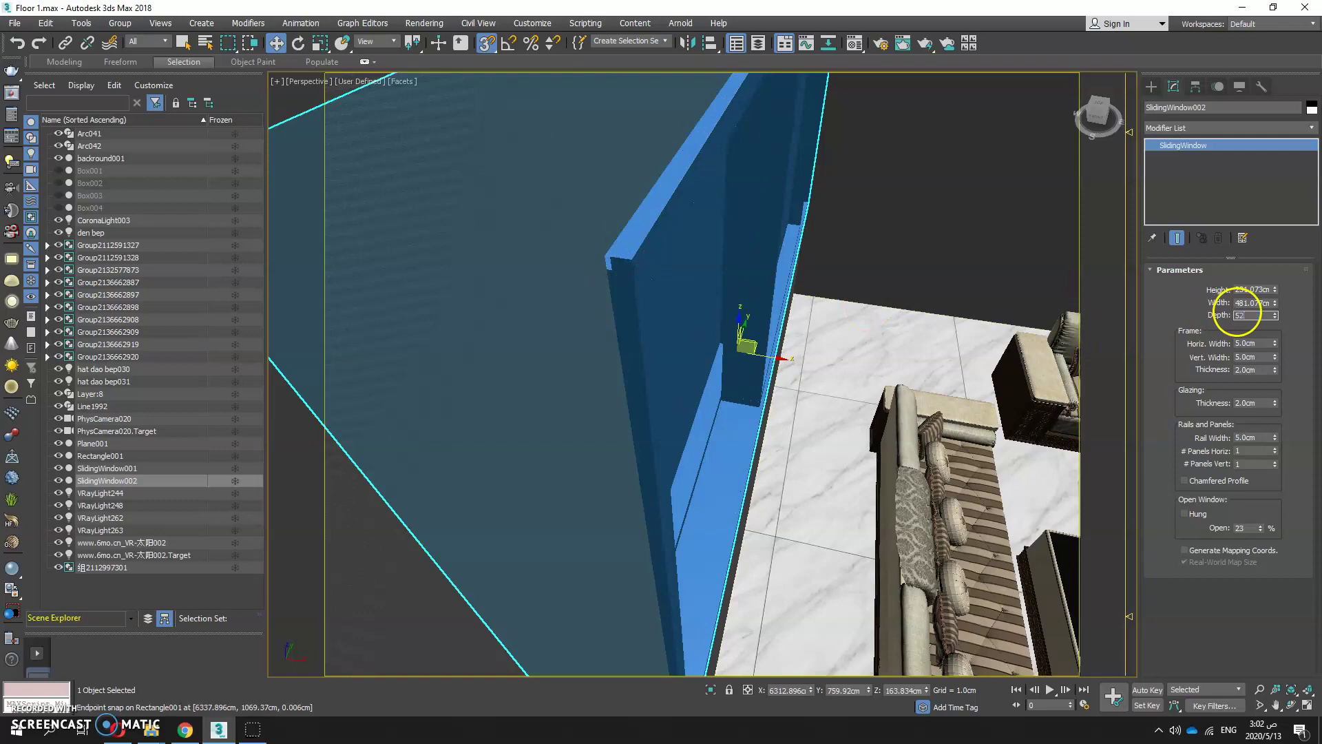
key(Return)
scroll(894, 335, down, 2)
key(alt+w)
scroll(639, 263, up, 2)
key(alt+w)
scroll(729, 452, up, 3)
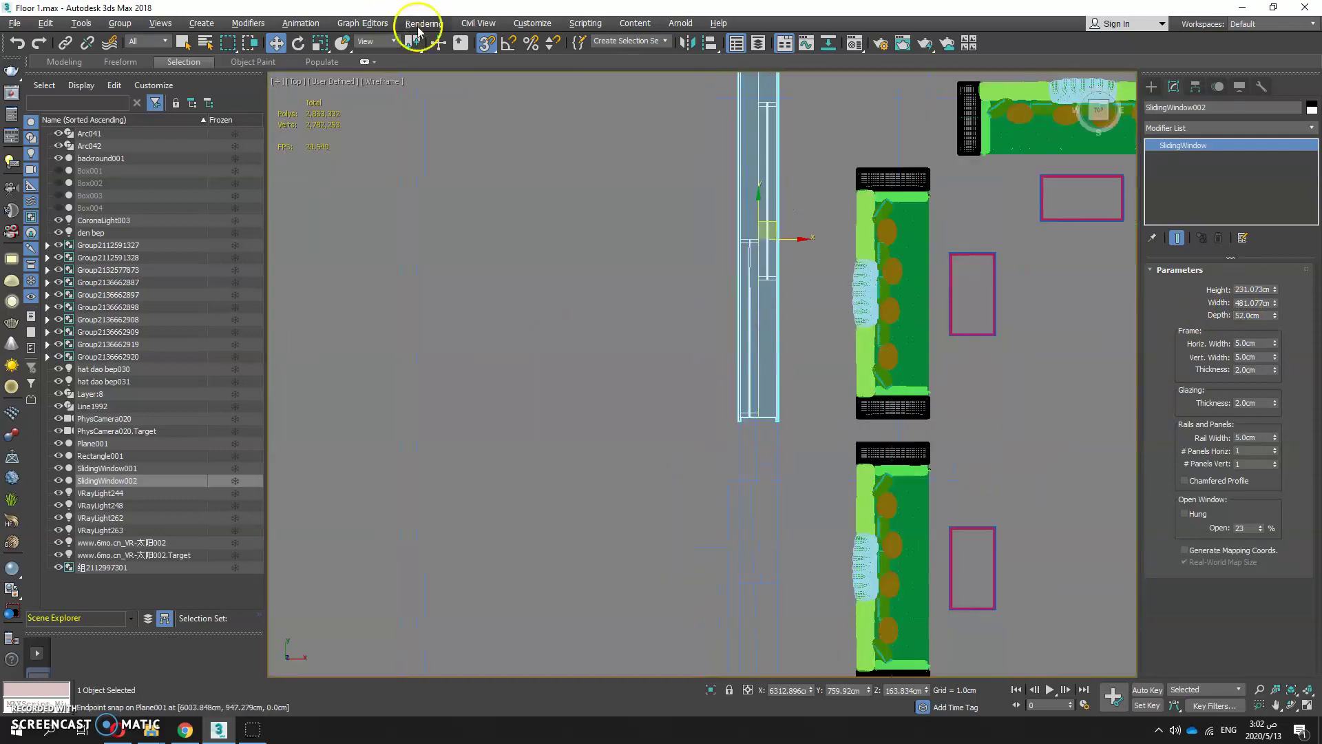
Step: Switch the Snaps Toggle to 2.5D snapping
scroll(799, 183, down, 3)
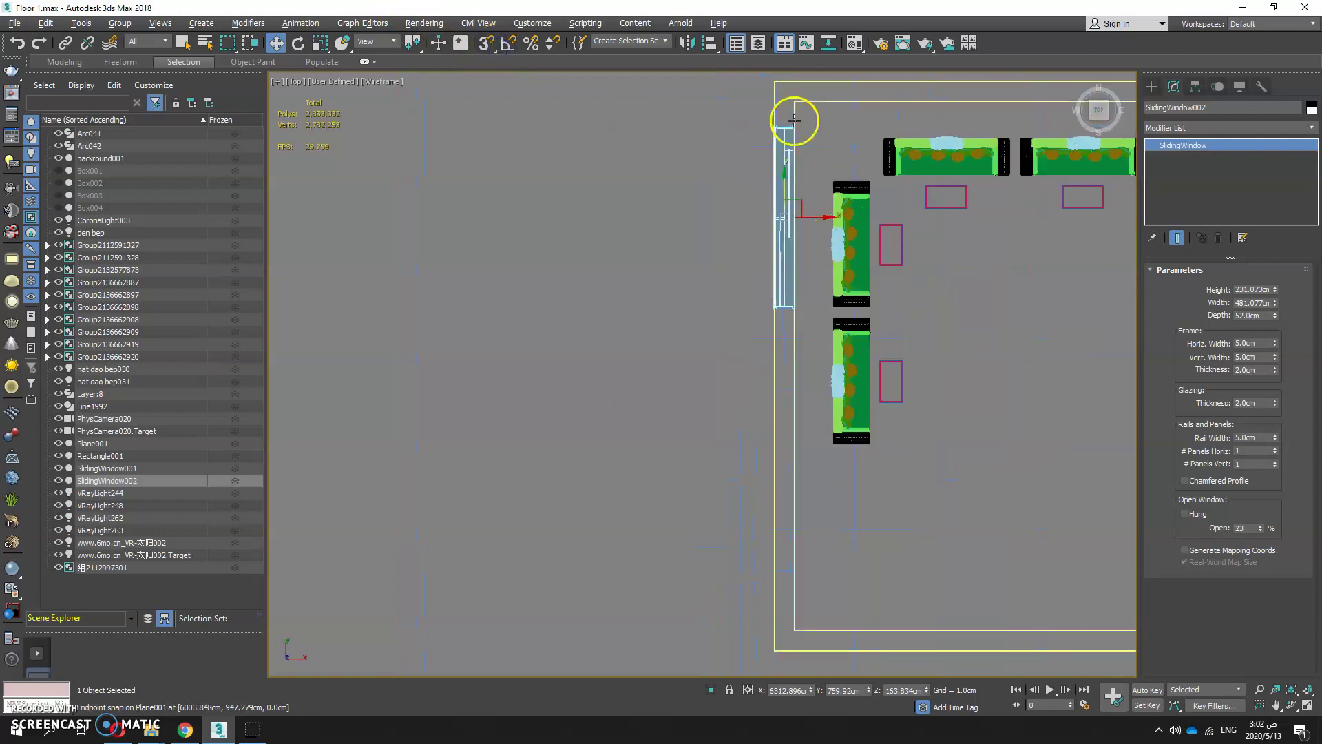
scroll(794, 121, up, 8)
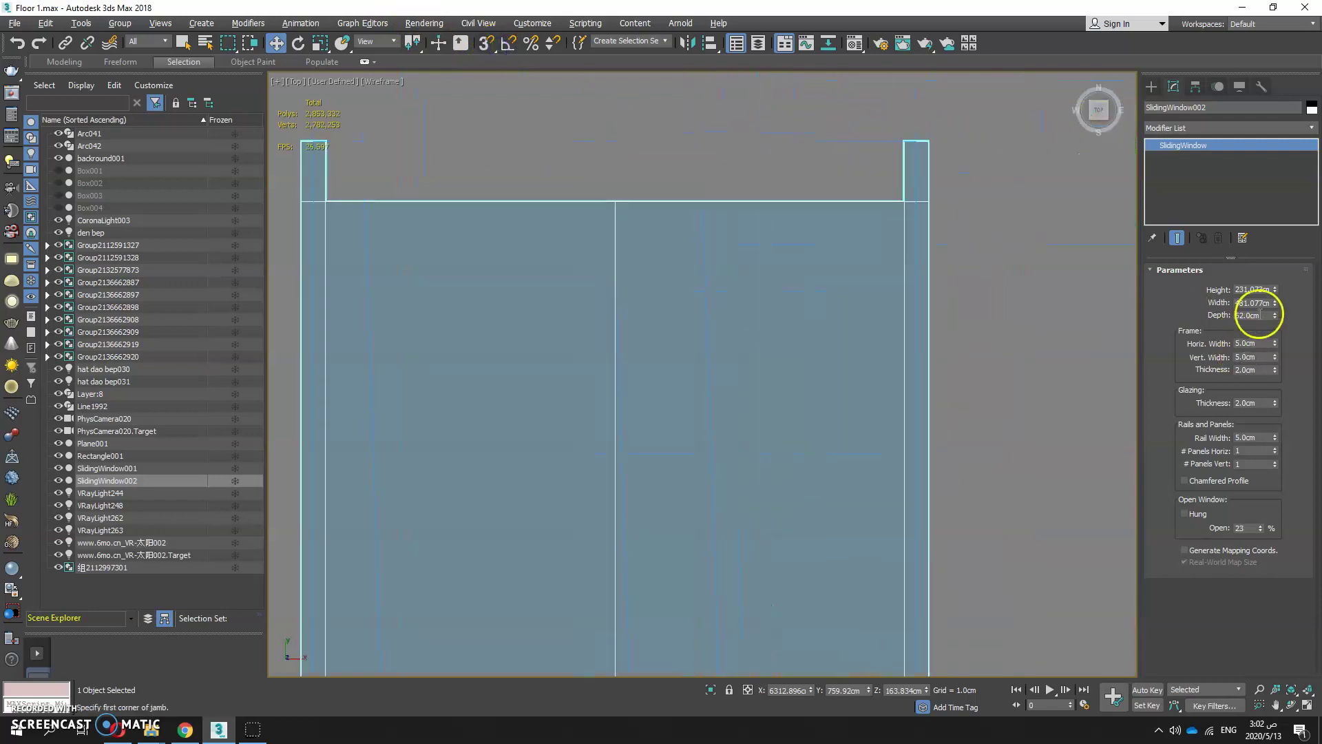
scroll(833, 220, down, 2)
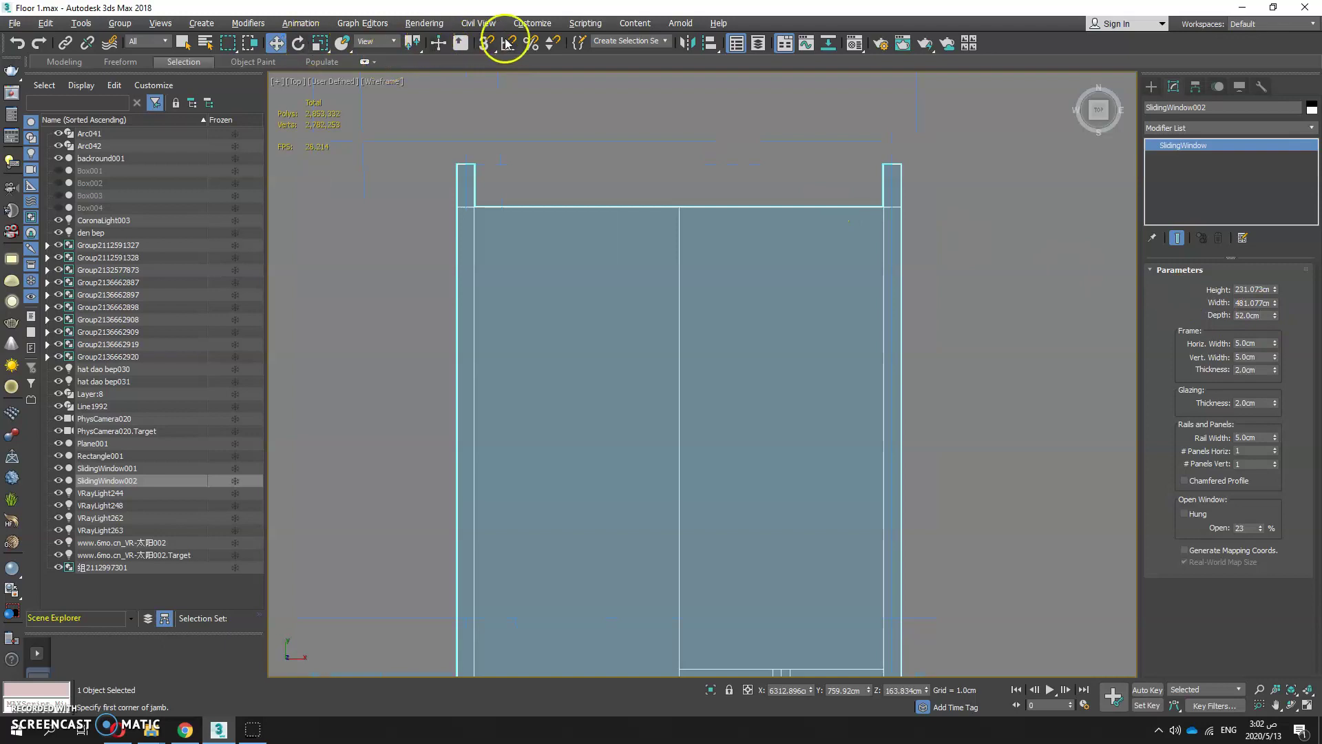
click(483, 44)
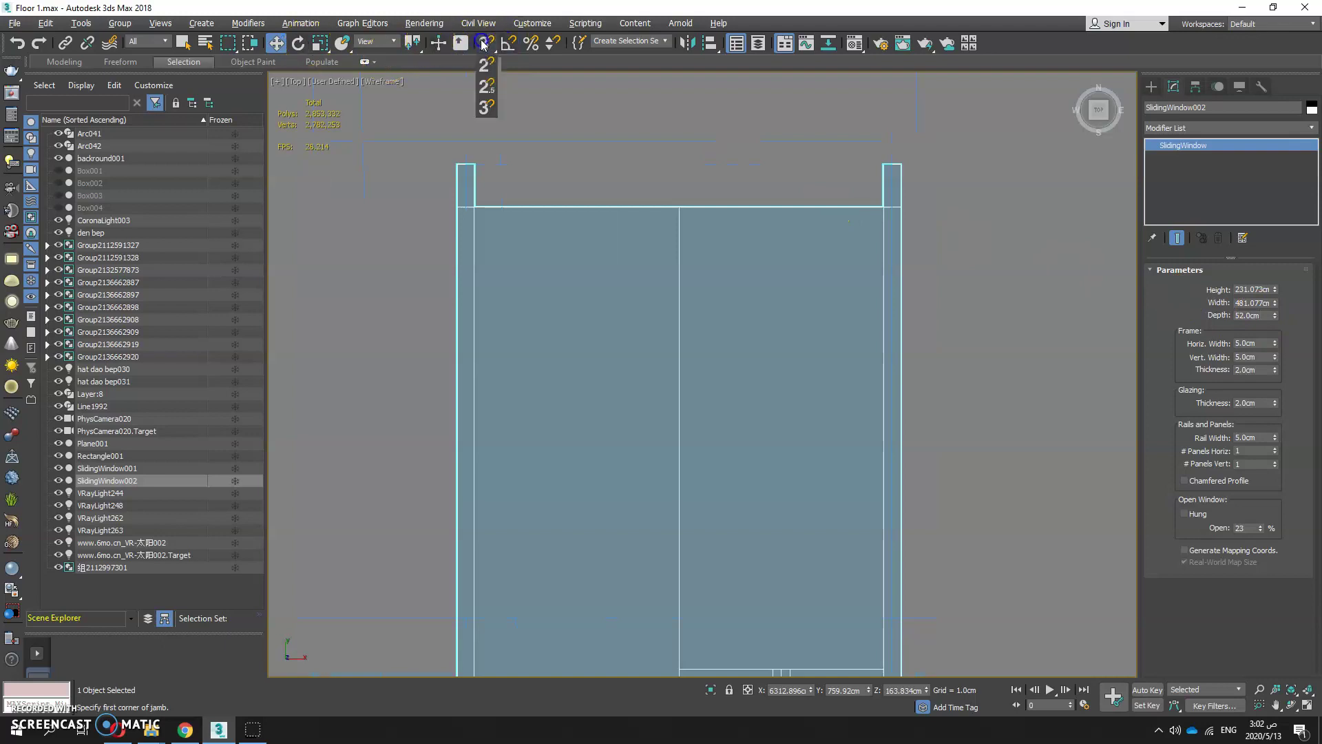
click(488, 91)
Step: Shift-drag SlidingWindow002 from its corner to start cloning it
click(899, 165)
click(900, 167)
mouse_move(898, 165)
mouse_down()
mouse_move(920, 136)
mouse_move(1016, 236)
mouse_move(903, 145)
mouse_move(912, 138)
mouse_move(944, 177)
mouse_move(944, 535)
mouse_move(894, 523)
mouse_move(928, 504)
mouse_up()
scroll(902, 144, down, 3)
scroll(908, 142, down, 8)
scroll(909, 531, up, 8)
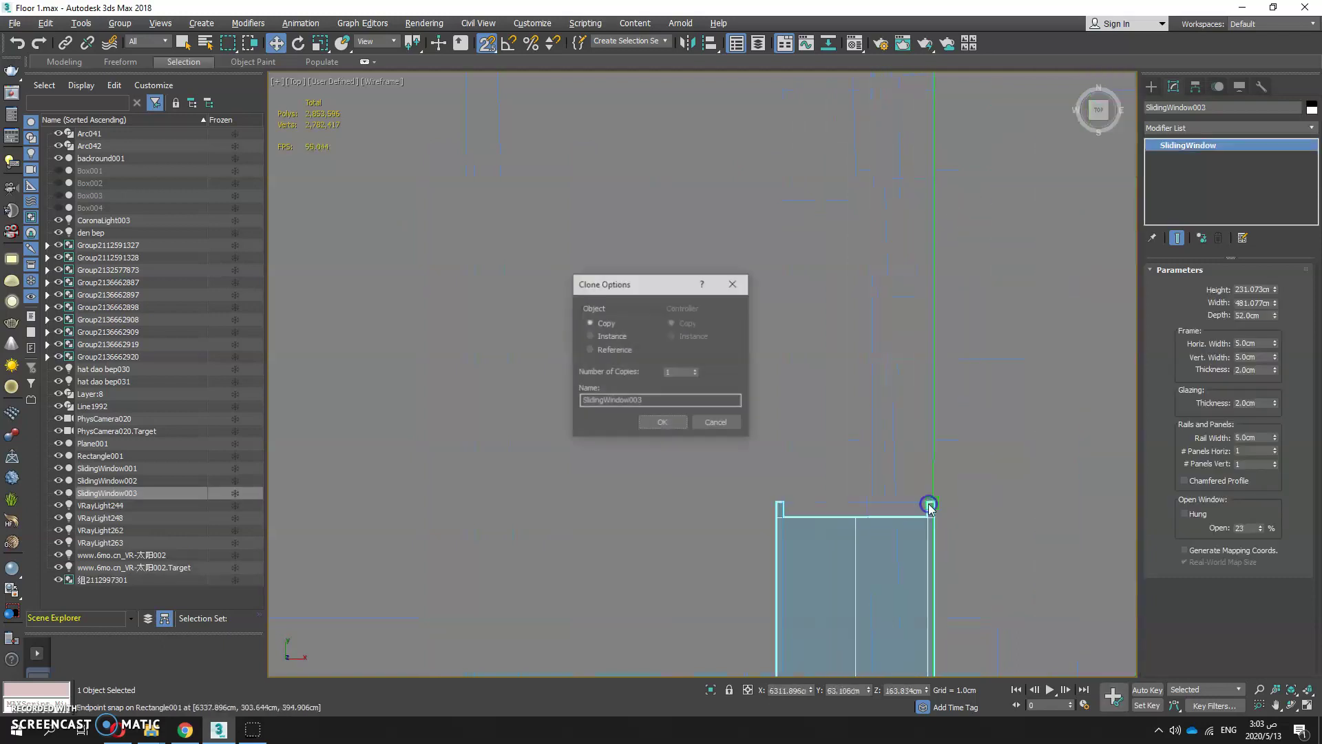
Step: Create the copied window, then undo that copy
click(652, 416)
key(ctrl+z)
scroll(946, 527, down, 6)
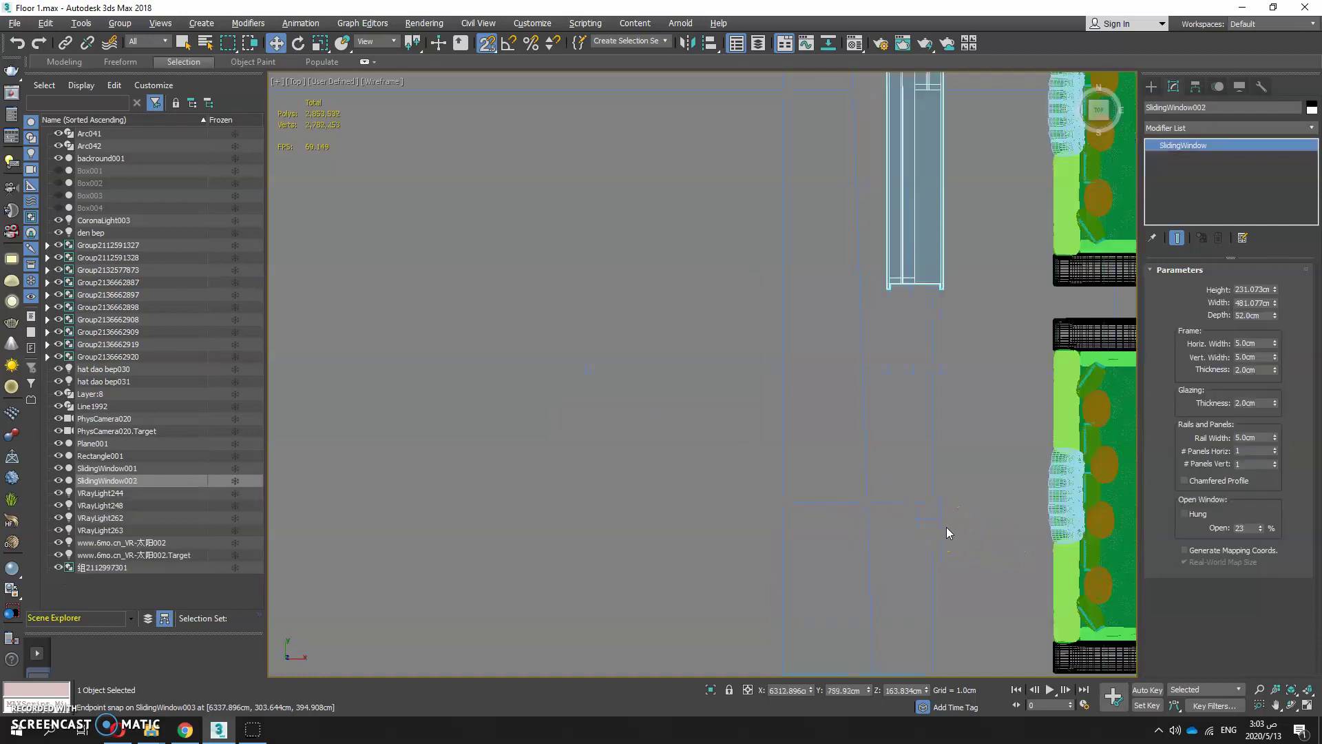
scroll(948, 384, up, 3)
scroll(894, 197, up, 5)
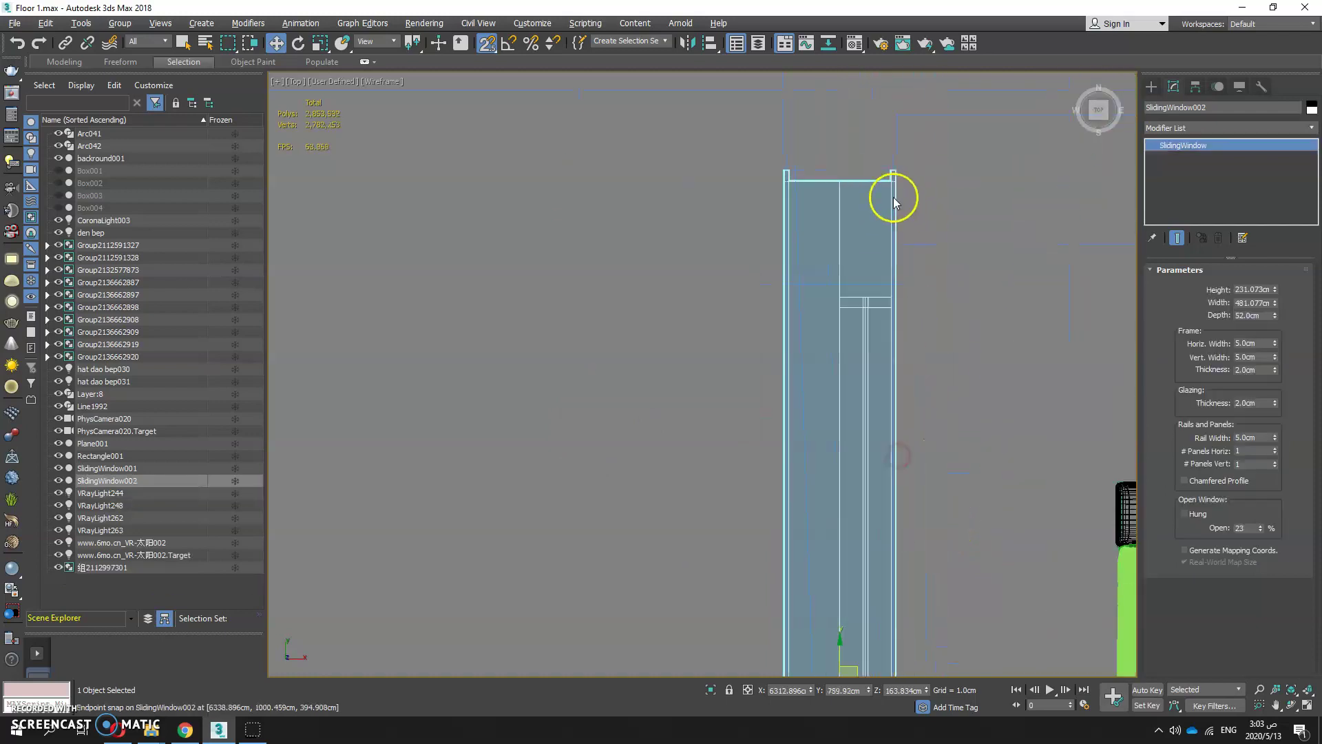
Step: Place instanced copy SlidingWindow003 in the next opening and check it in perspective
mouse_move(911, 190)
mouse_down()
mouse_move(973, 148)
mouse_move(956, 555)
mouse_move(991, 410)
mouse_move(990, 499)
mouse_move(978, 489)
mouse_up()
scroll(957, 555, up, 3)
scroll(968, 537, down, 5)
scroll(990, 497, up, 5)
click(606, 348)
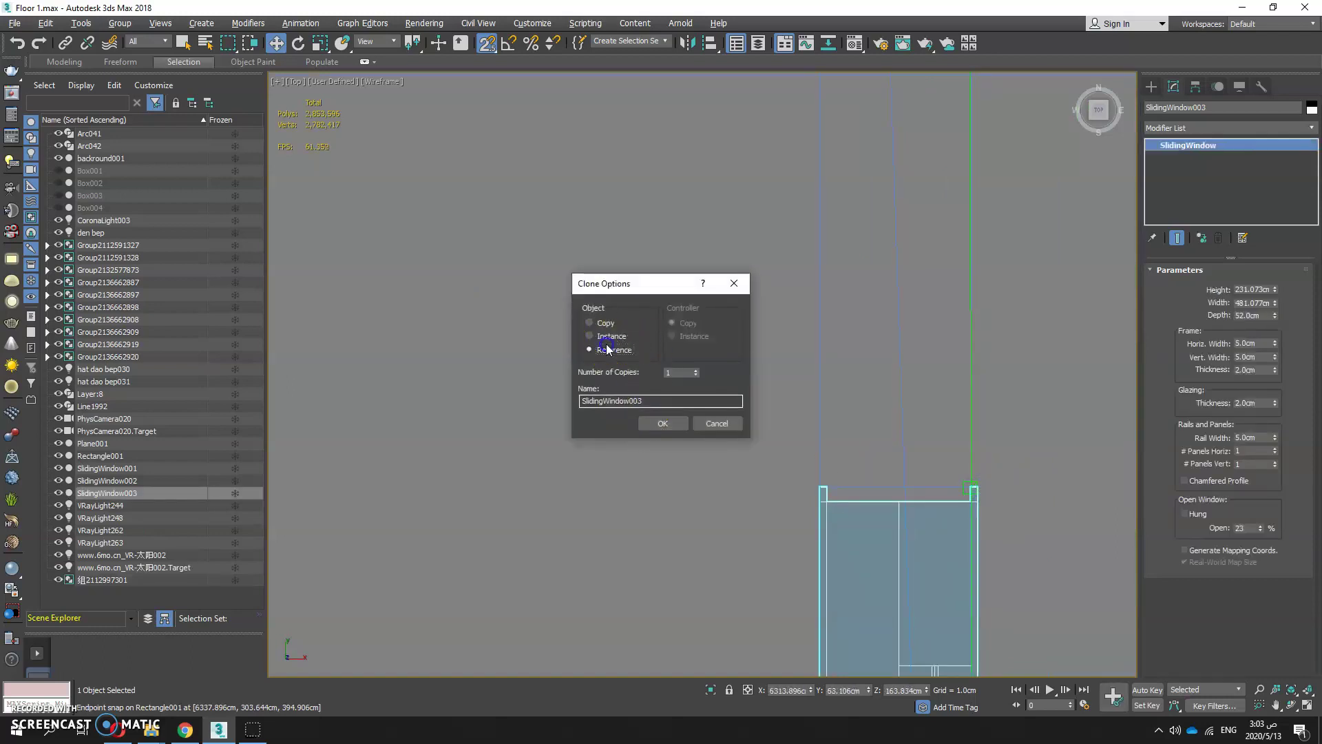
click(664, 423)
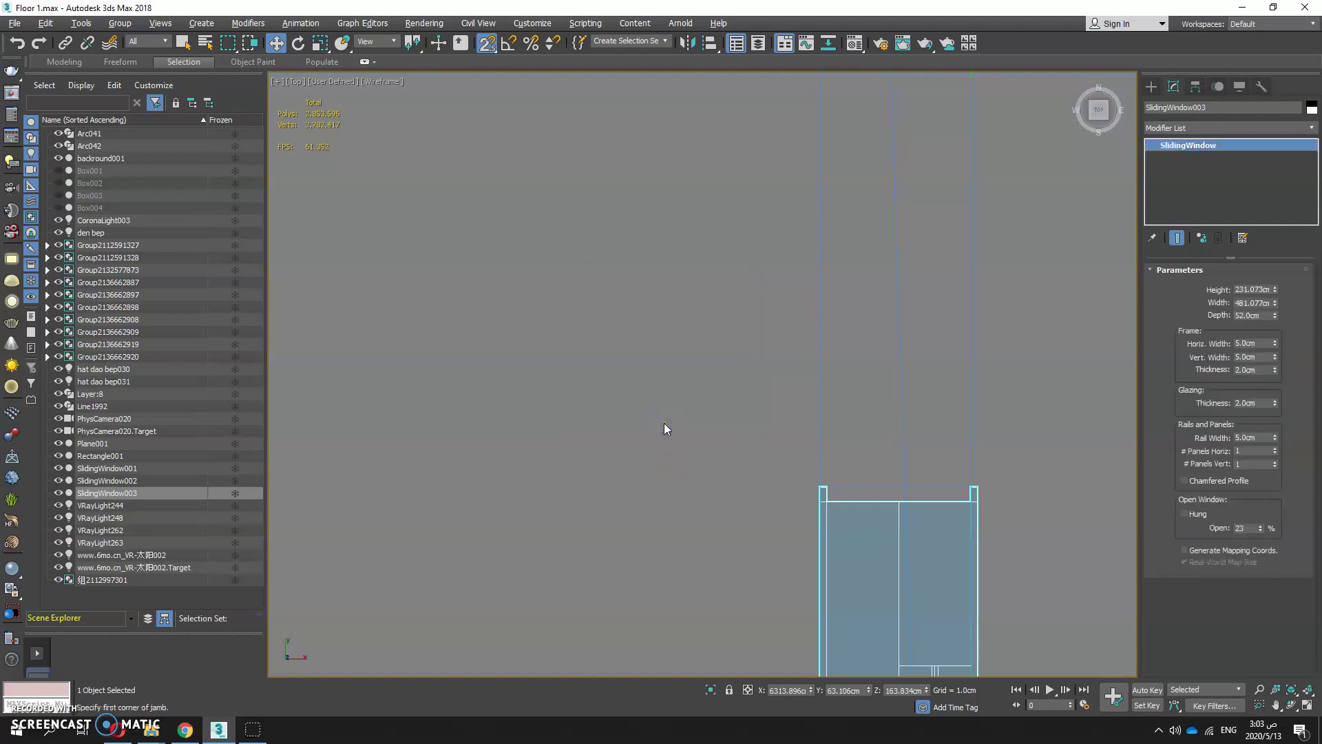
scroll(910, 443, down, 7)
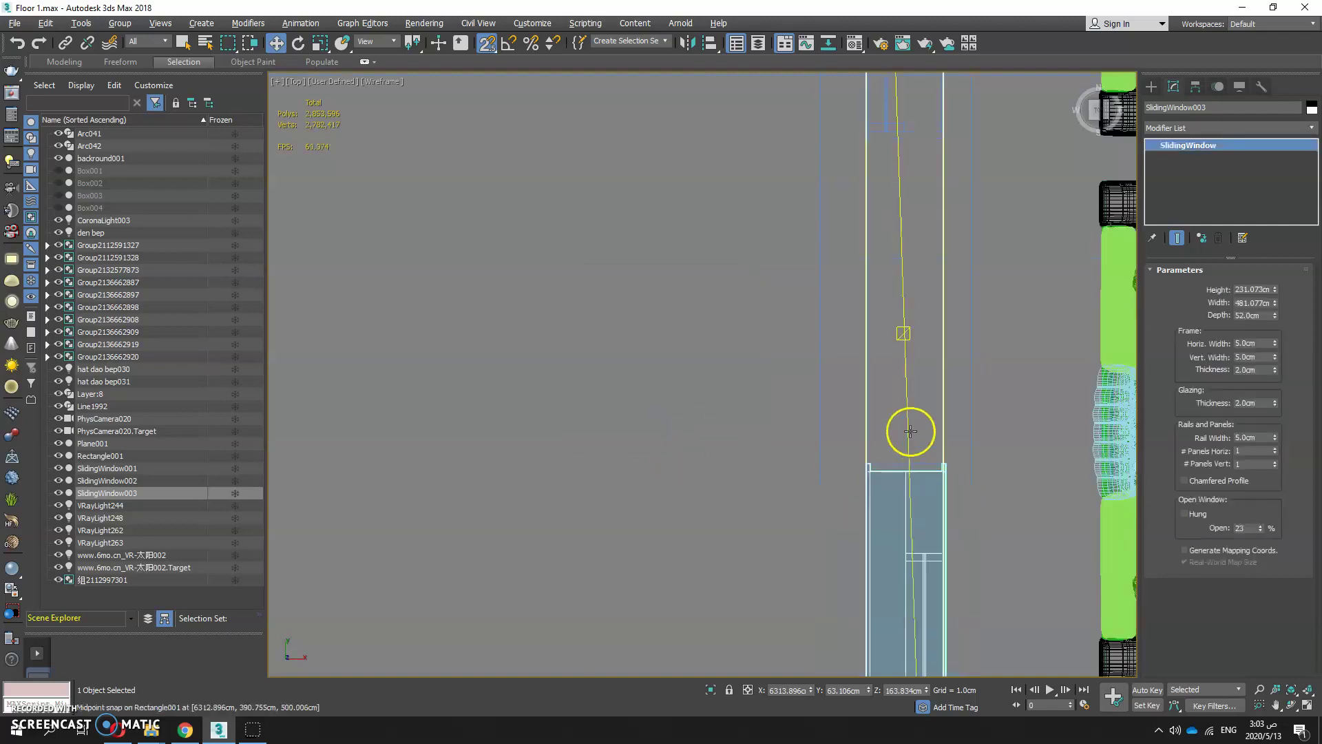
key(alt+w)
middle_click(1011, 573)
key(alt+w)
alt+middle_drag(829, 538, 599, 288)
key(alt+w)
Step: Clone SlidingWindow004 to the right wall and snap it into the opening
middle_click(516, 323)
key(alt+w)
scroll(601, 289, down, 3)
shift+drag(666, 330, 985, 295)
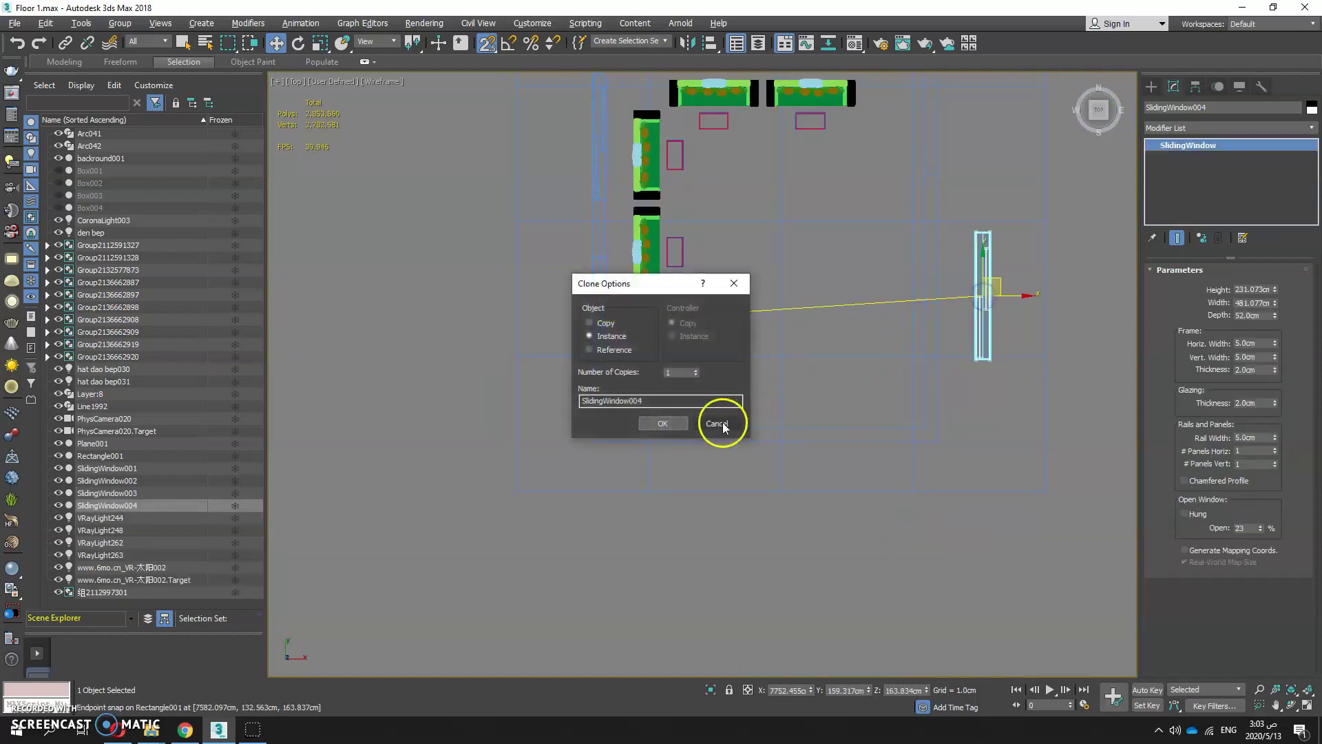
click(663, 424)
scroll(976, 348, up, 8)
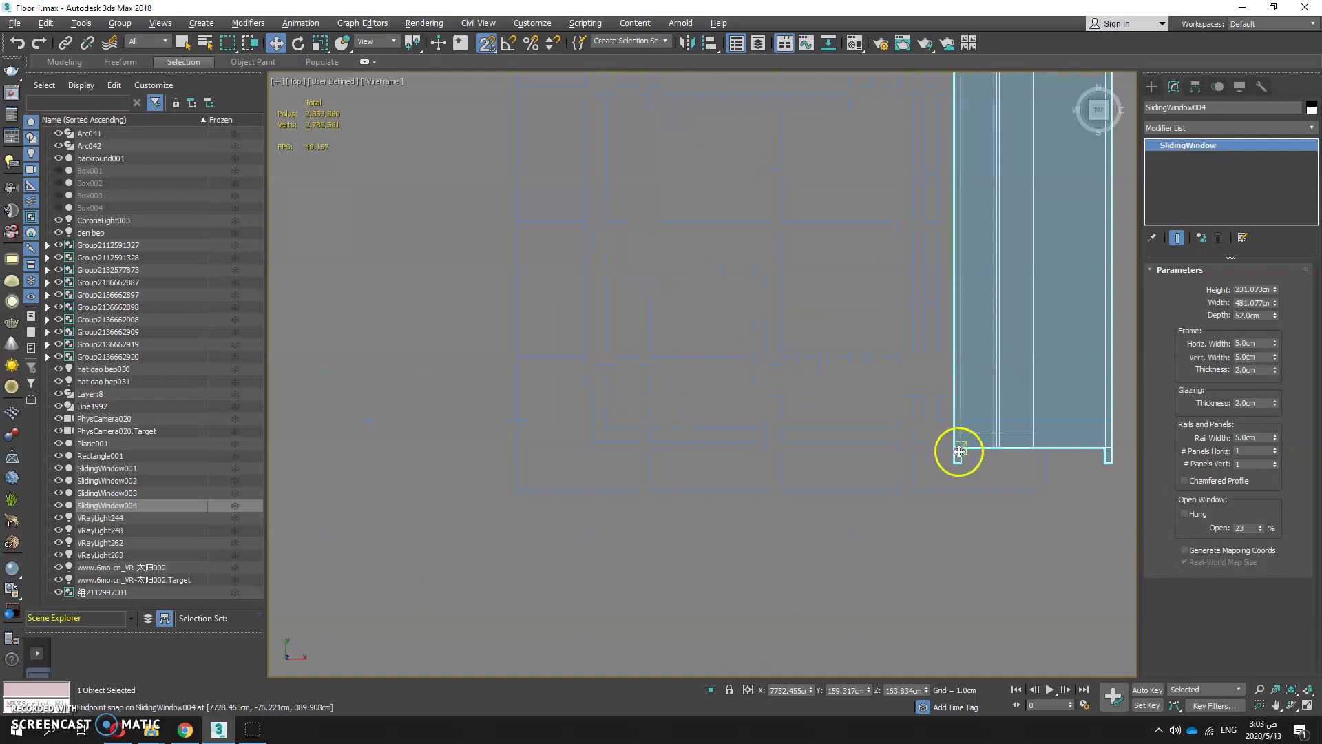
drag(962, 461, 818, 321)
key(alt+w)
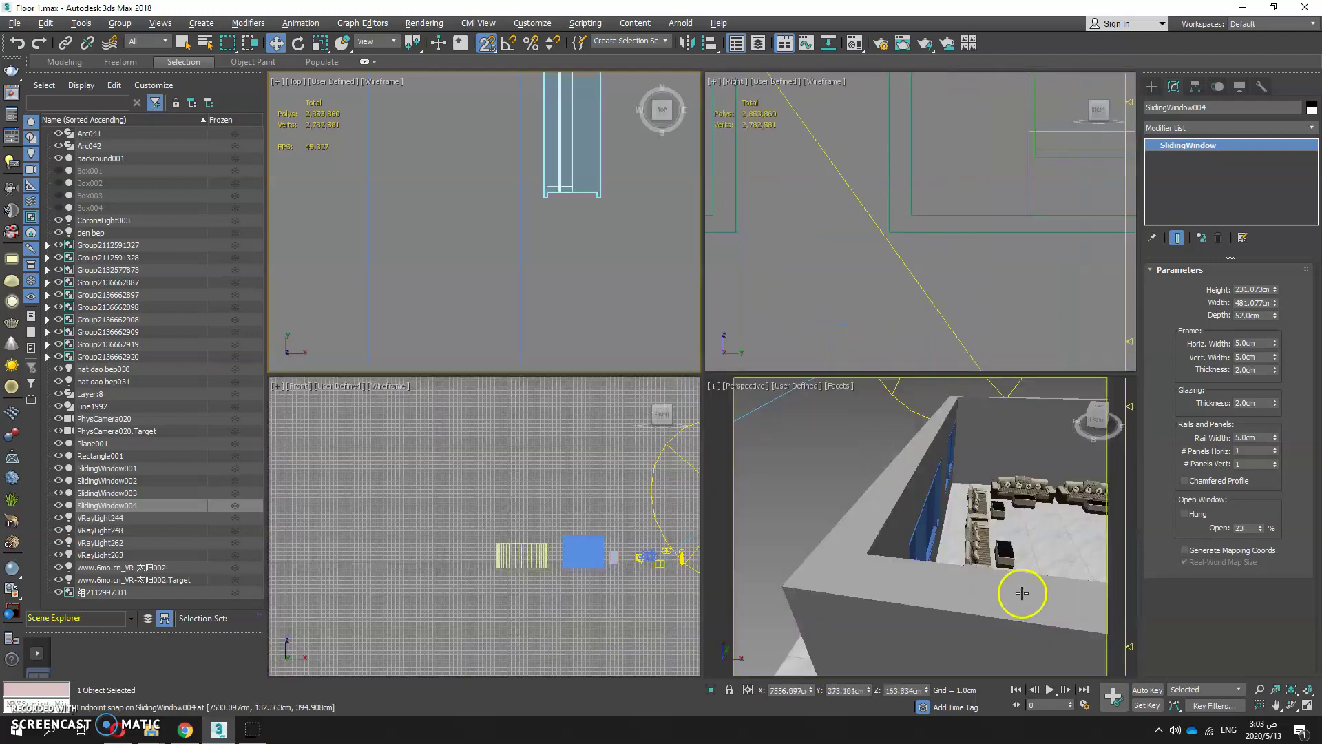
alt+middle_drag(1022, 592, 966, 561)
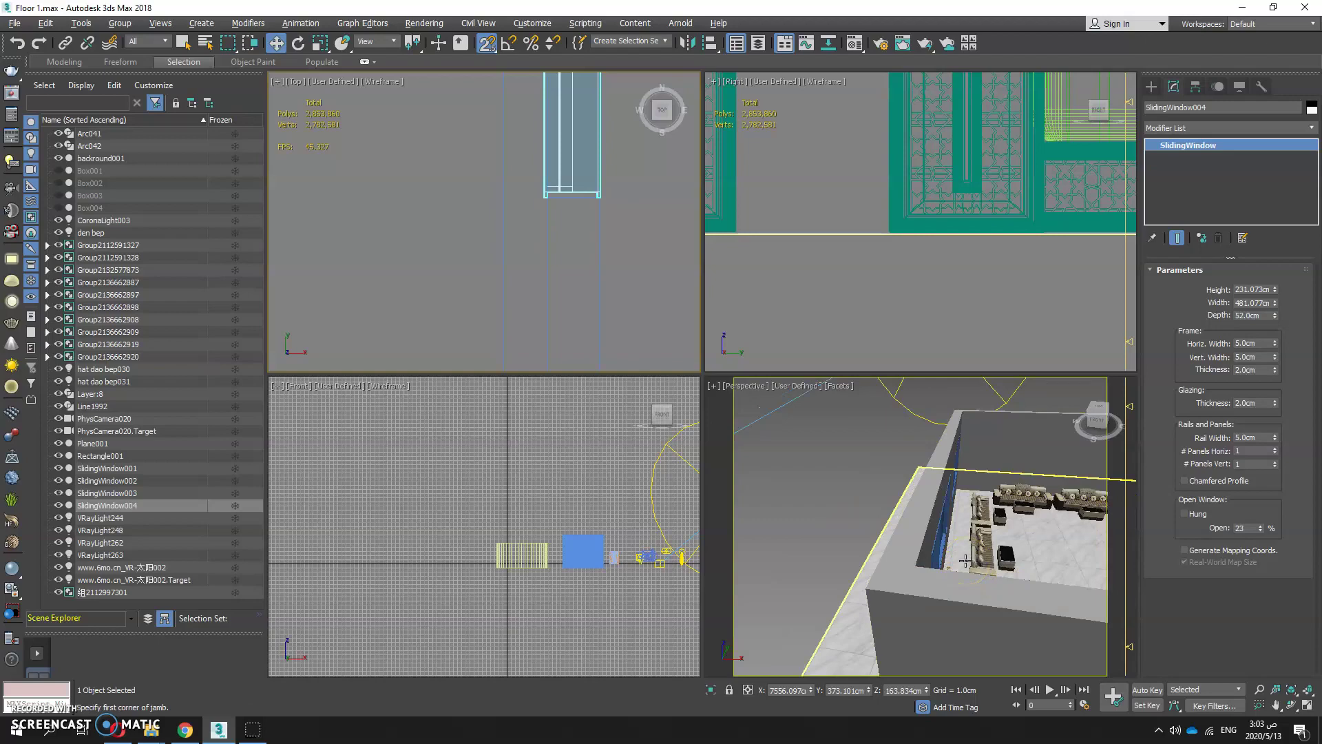
alt+middle_drag(989, 558, 818, 520)
scroll(751, 515, down, 1)
middle_click(698, 505)
key(alt+w)
key(alt+w)
middle_click(792, 499)
key(alt+w)
scroll(776, 502, up, 5)
scroll(776, 502, down, 8)
scroll(558, 108, up, 3)
click(902, 153)
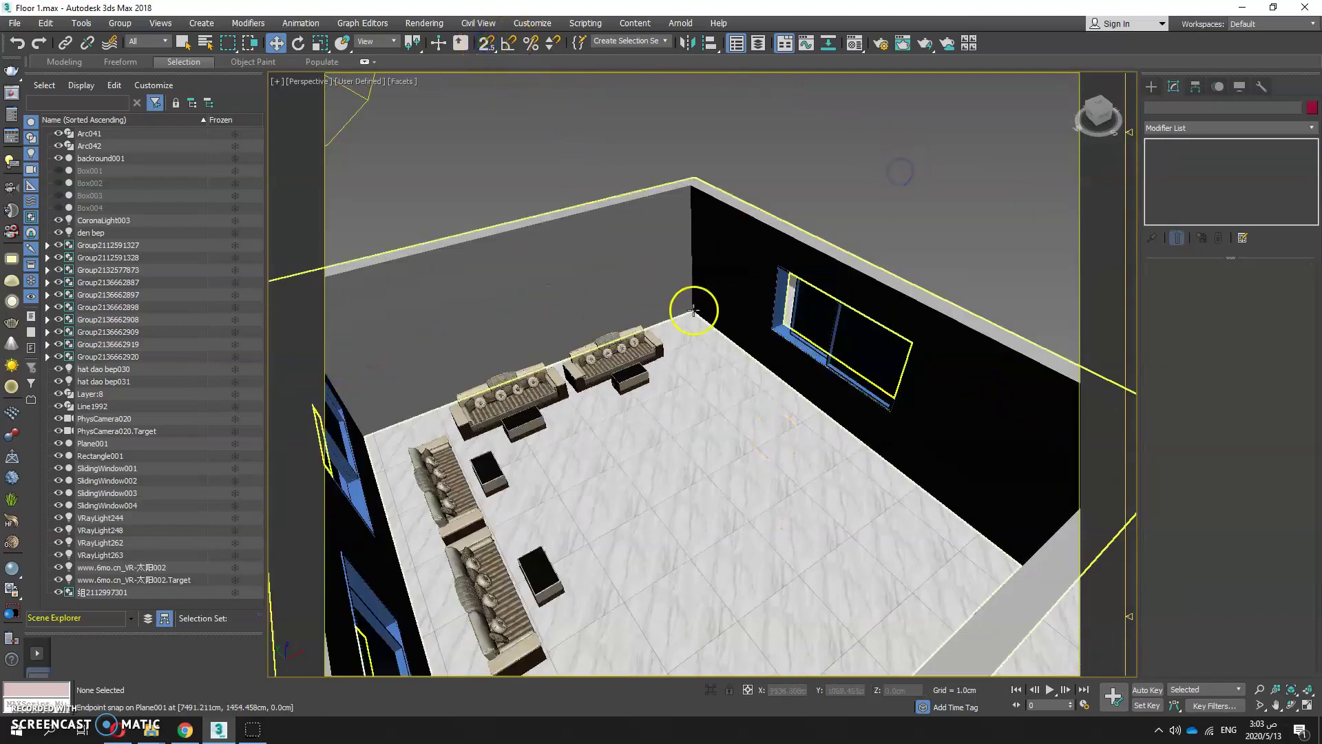
middle_drag(696, 434, 774, 411)
scroll(792, 360, down, 4)
scroll(796, 374, down, 6)
Step: Unhide all objects and delete Box003 from its window opening
scroll(773, 411, up, 3)
right_click(773, 412)
click(799, 345)
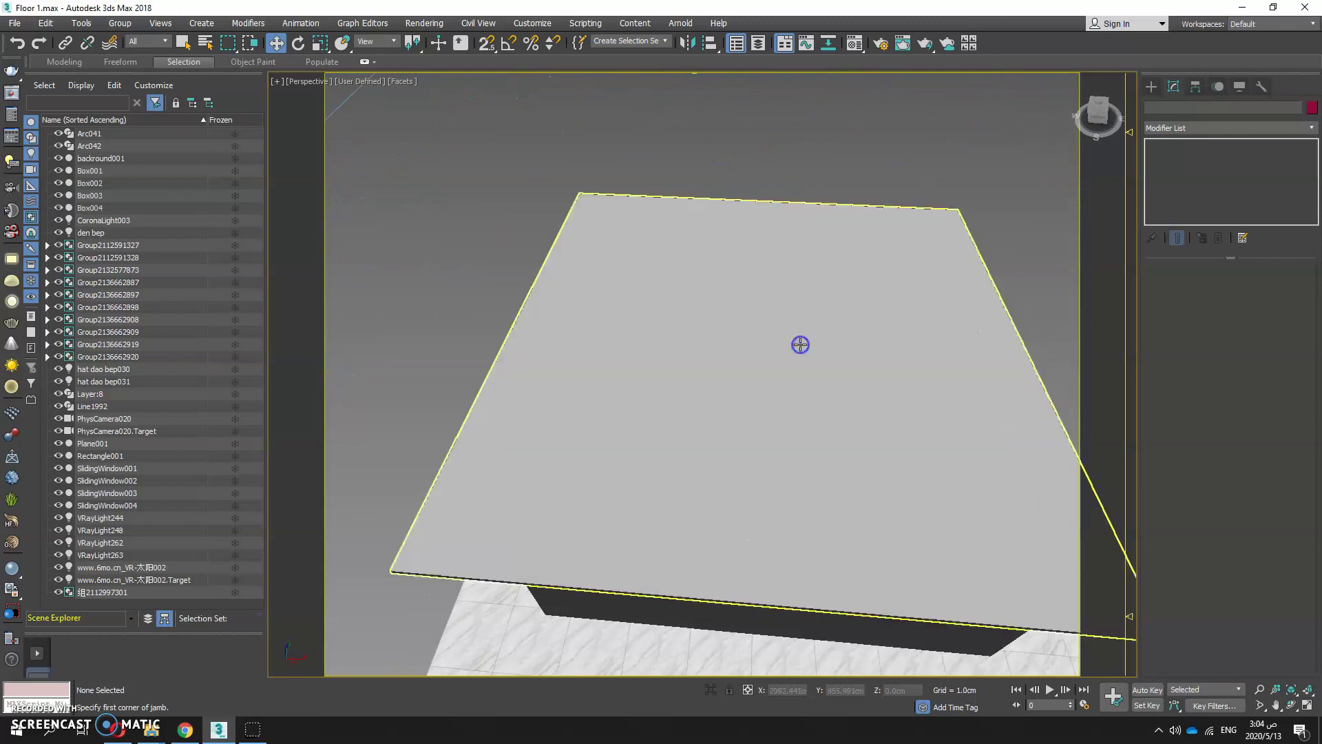
alt+middle_drag(858, 456, 806, 413)
scroll(689, 390, up, 3)
click(1021, 324)
key(Delete)
Step: Delete the leftover boxes in the right and left window openings
scroll(988, 319, down, 5)
alt+middle_drag(776, 363, 874, 378)
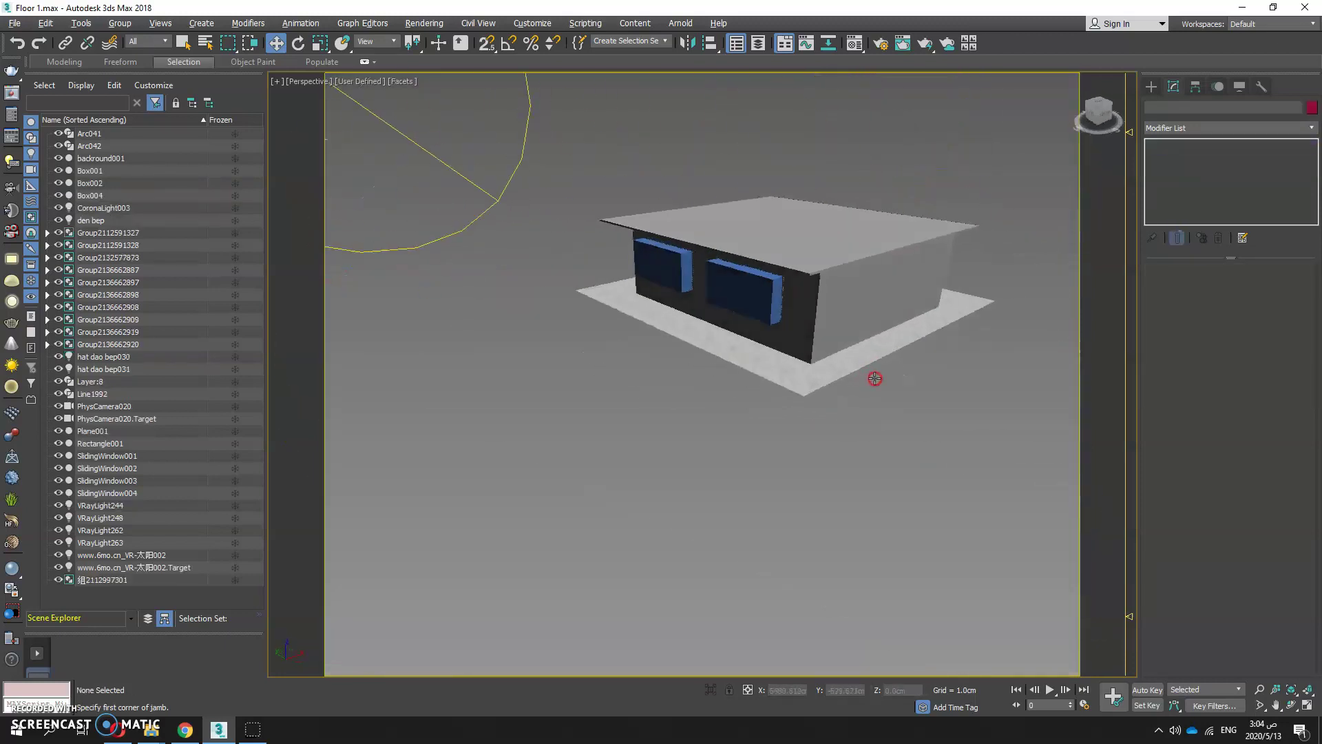
scroll(732, 285, up, 2)
click(733, 285)
key(Delete)
click(646, 277)
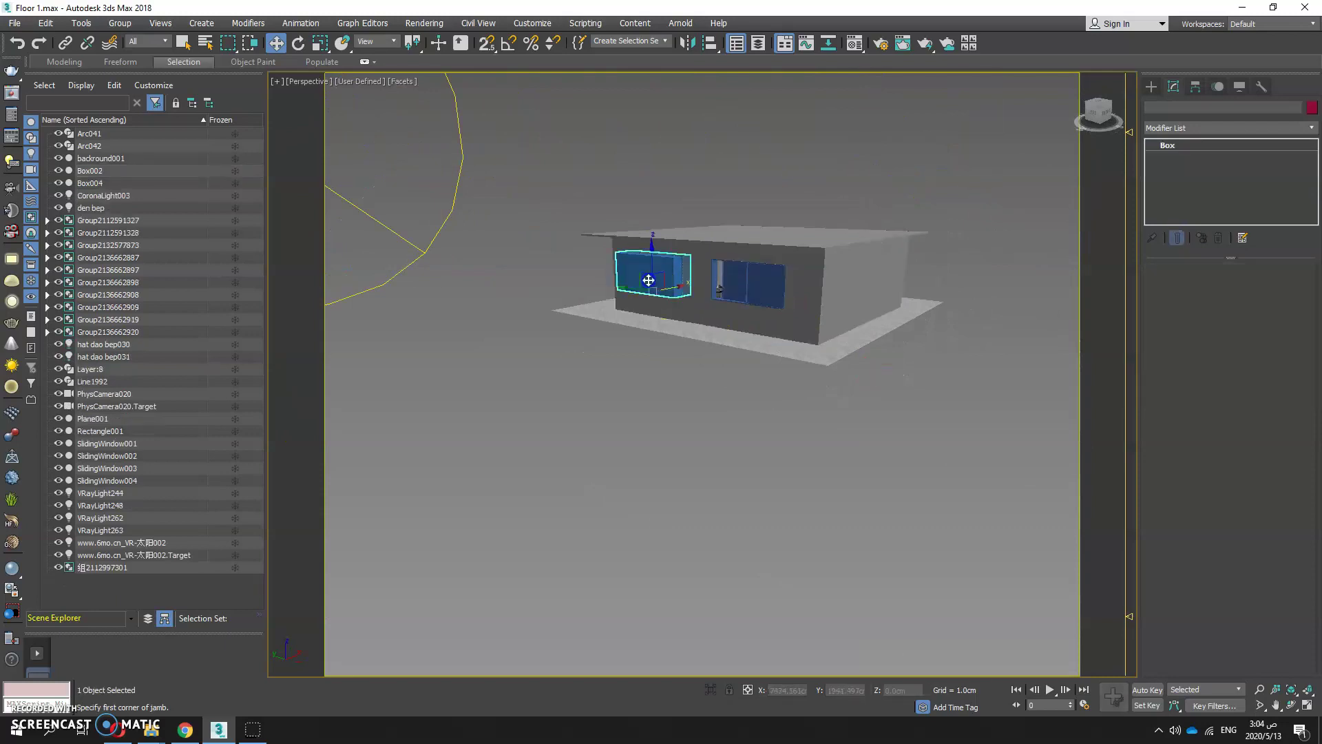
key(Delete)
Step: Orbit inside the room to view the sofas beneath the blue windows
scroll(766, 246, up, 10)
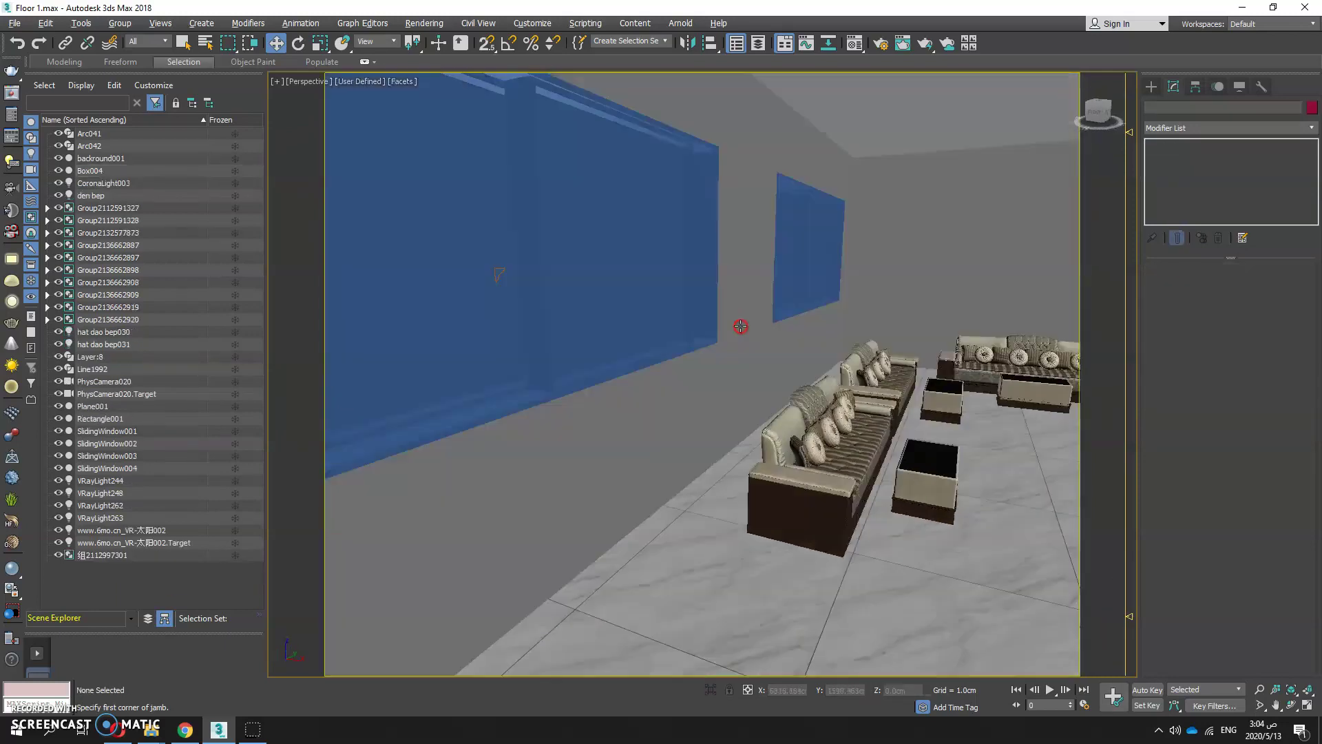
alt+middle_drag(740, 326, 670, 390)
scroll(670, 390, down, 3)
alt+middle_drag(721, 425, 685, 467)
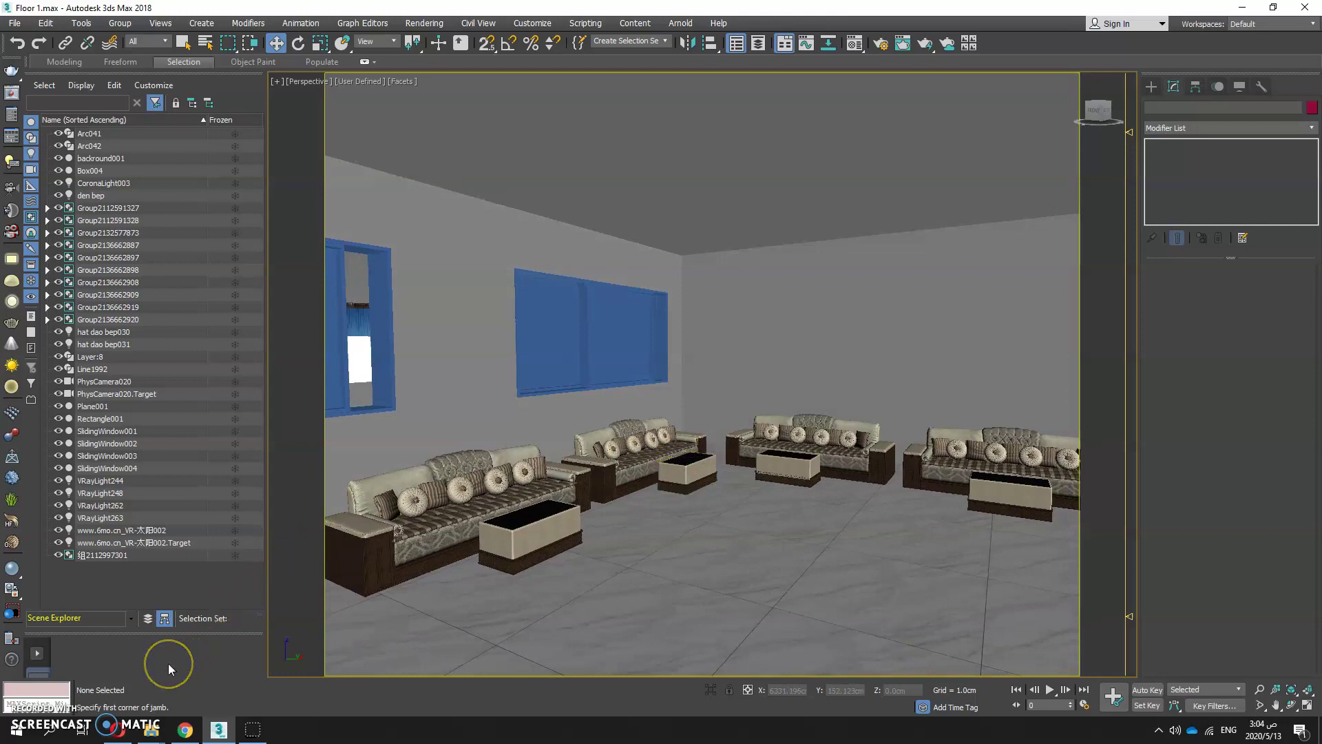
click(13, 720)
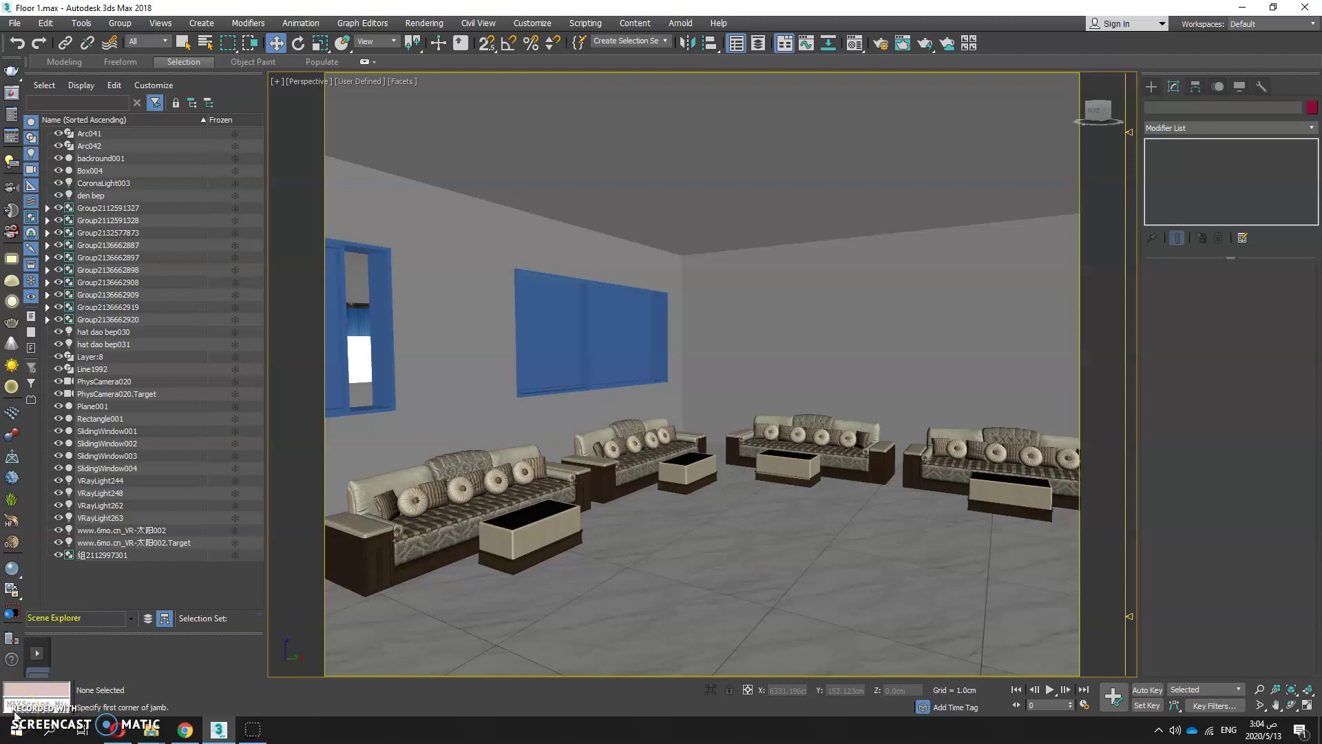